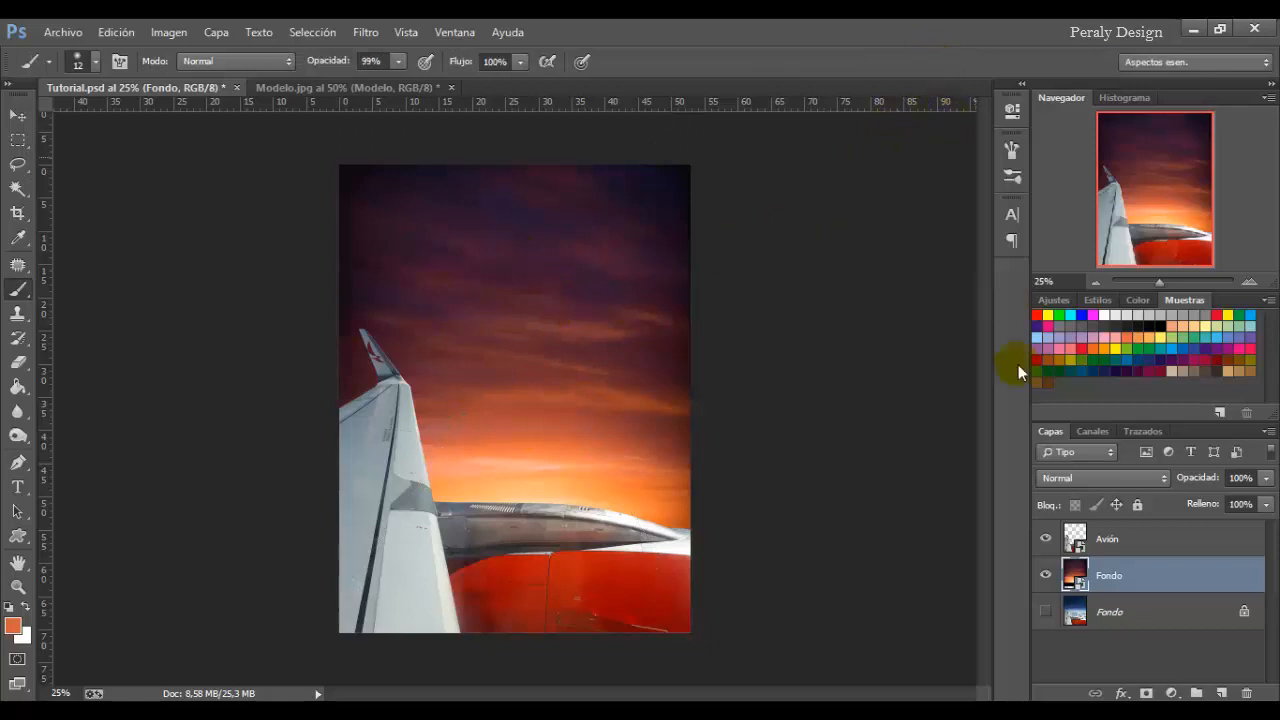
Add a Selective Color (Corrección selectiva) adjustment layer above the Avión layer and clip it to that layer.
{"action": "left_click", "coordinate": [1110, 543]}
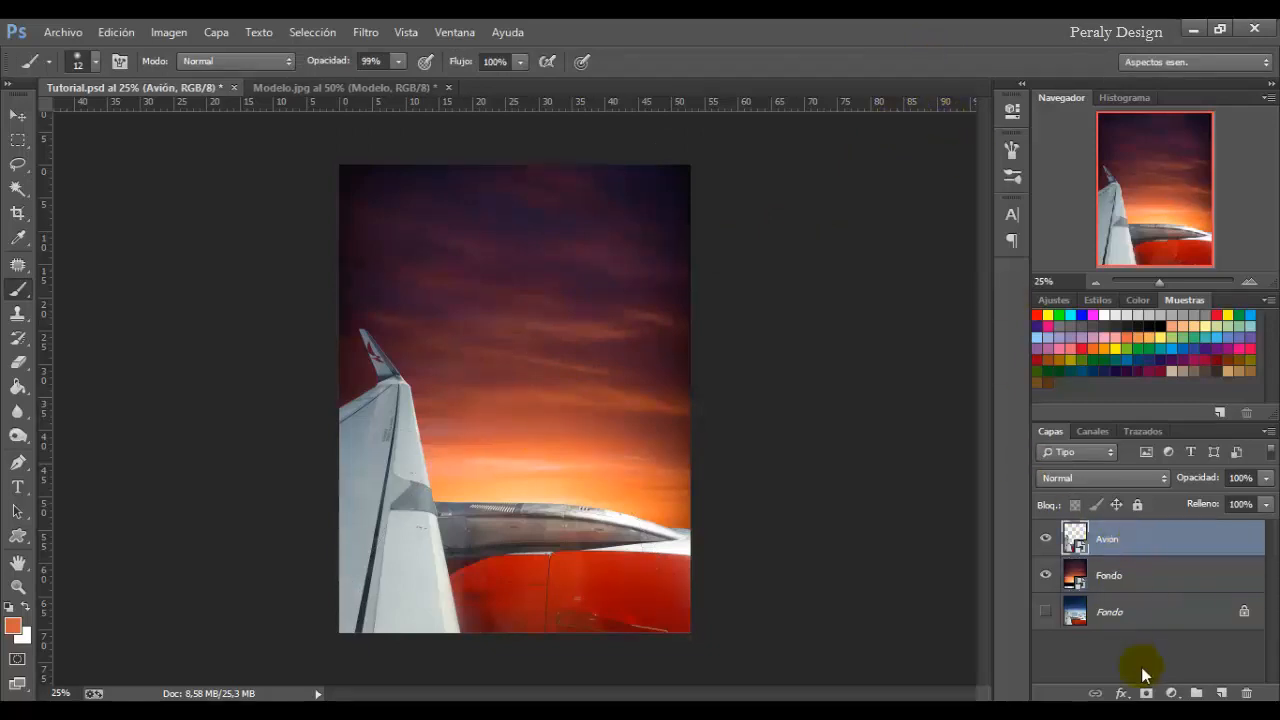
{"action": "left_click", "coordinate": [1172, 693]}
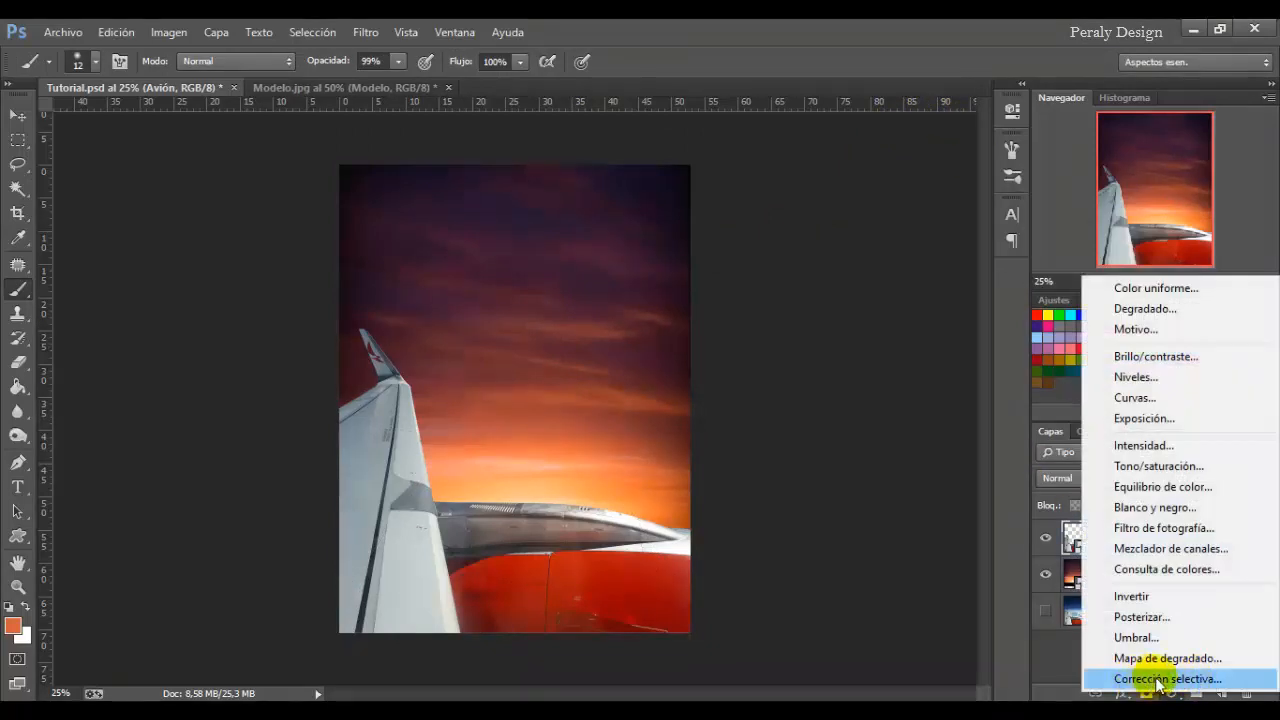
{"action": "left_click", "coordinate": [1168, 681]}
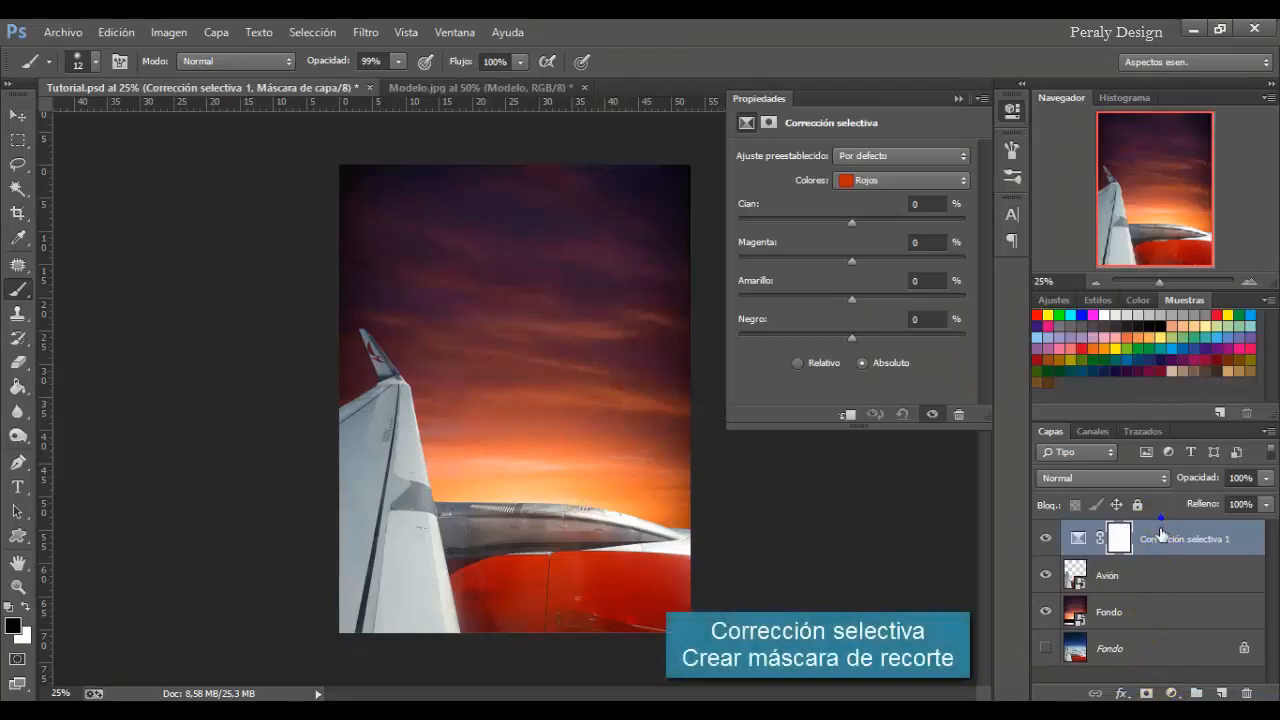
{"action": "right_click", "coordinate": [1157, 541]}
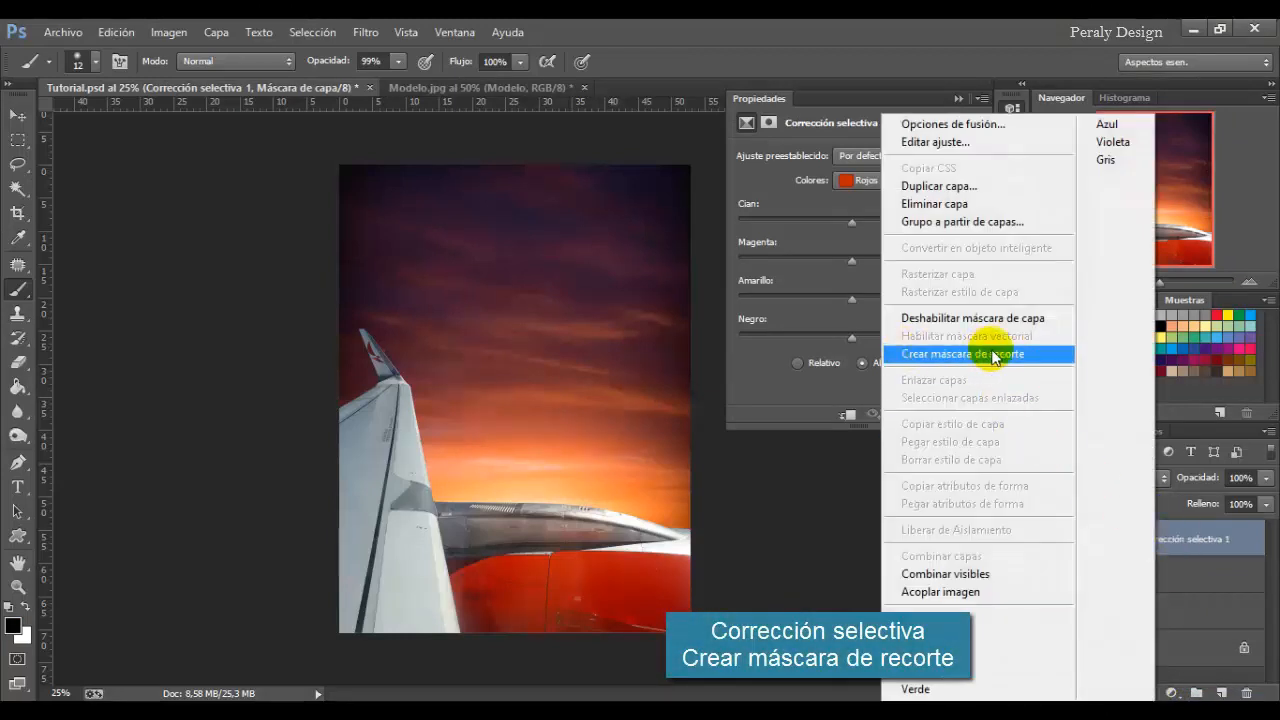
{"action": "left_click", "coordinate": [962, 354]}
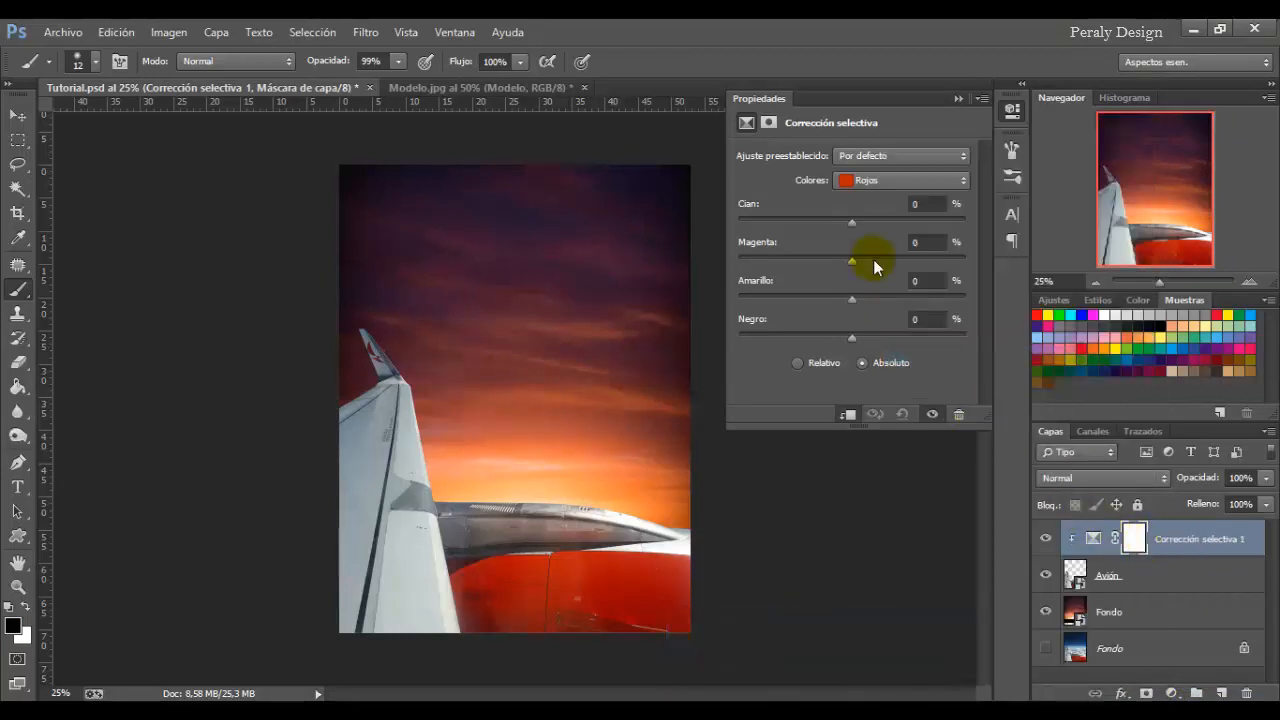
Set the cyan of the whites (Blancos) to -64% in the selective color adjustment.
{"action": "left_click", "coordinate": [877, 181]}
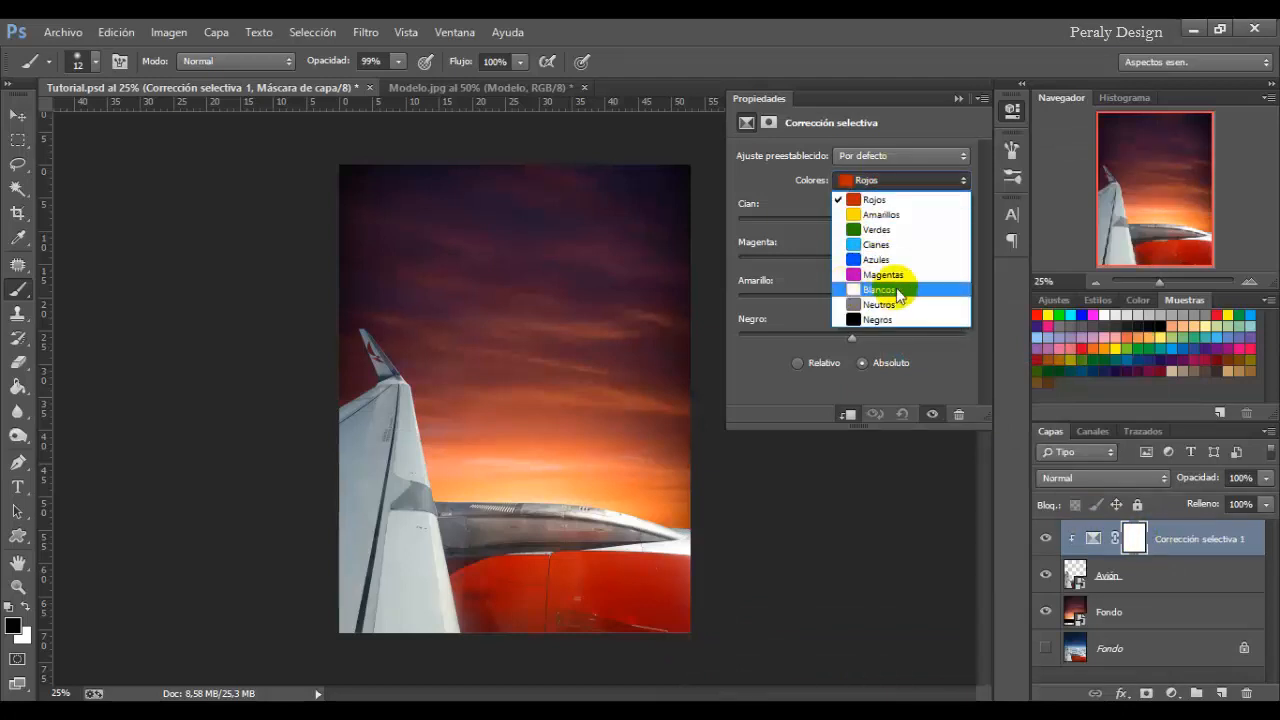
{"action": "left_click", "coordinate": [866, 289]}
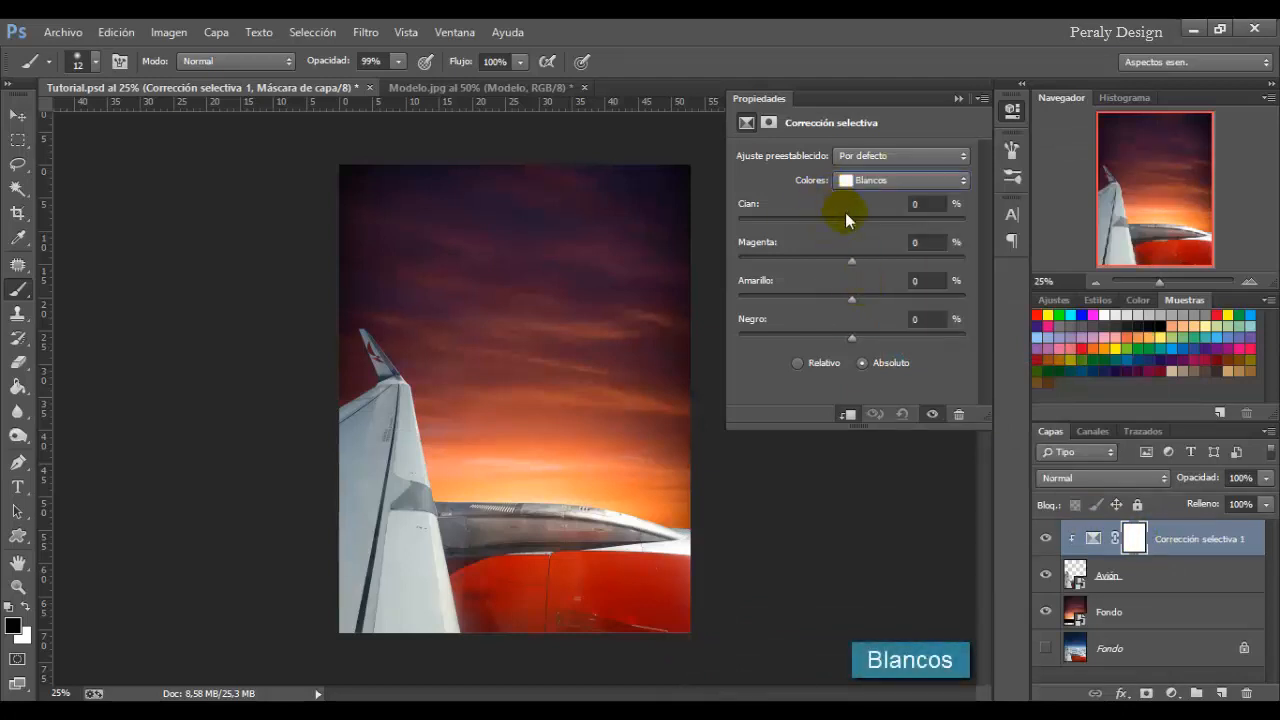
{"action": "left_click_drag", "start_coordinate": [827, 222], "coordinate": [789, 229]}
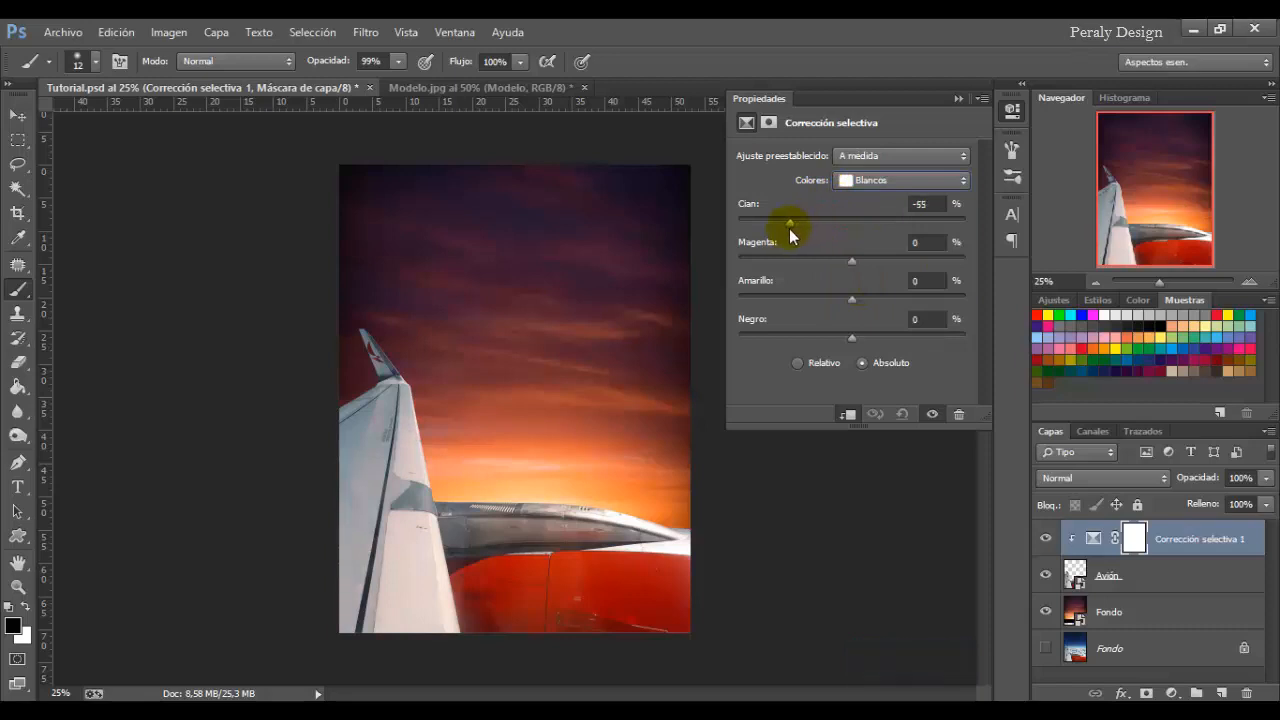
{"action": "left_click", "coordinate": [933, 204]}
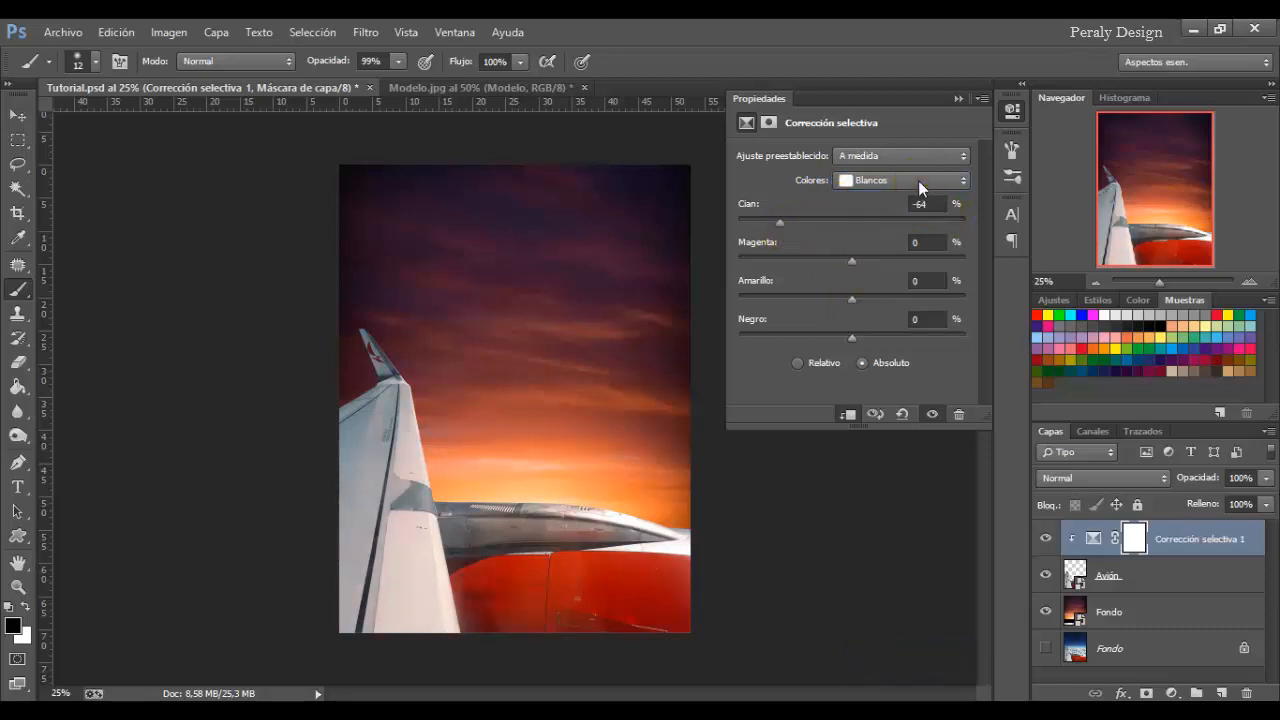
Set the cyan of the neutrals (Neutros) to -10% and compare the airplane with and without the adjustment.
{"action": "left_click", "coordinate": [918, 180]}
{"action": "left_click", "coordinate": [880, 305]}
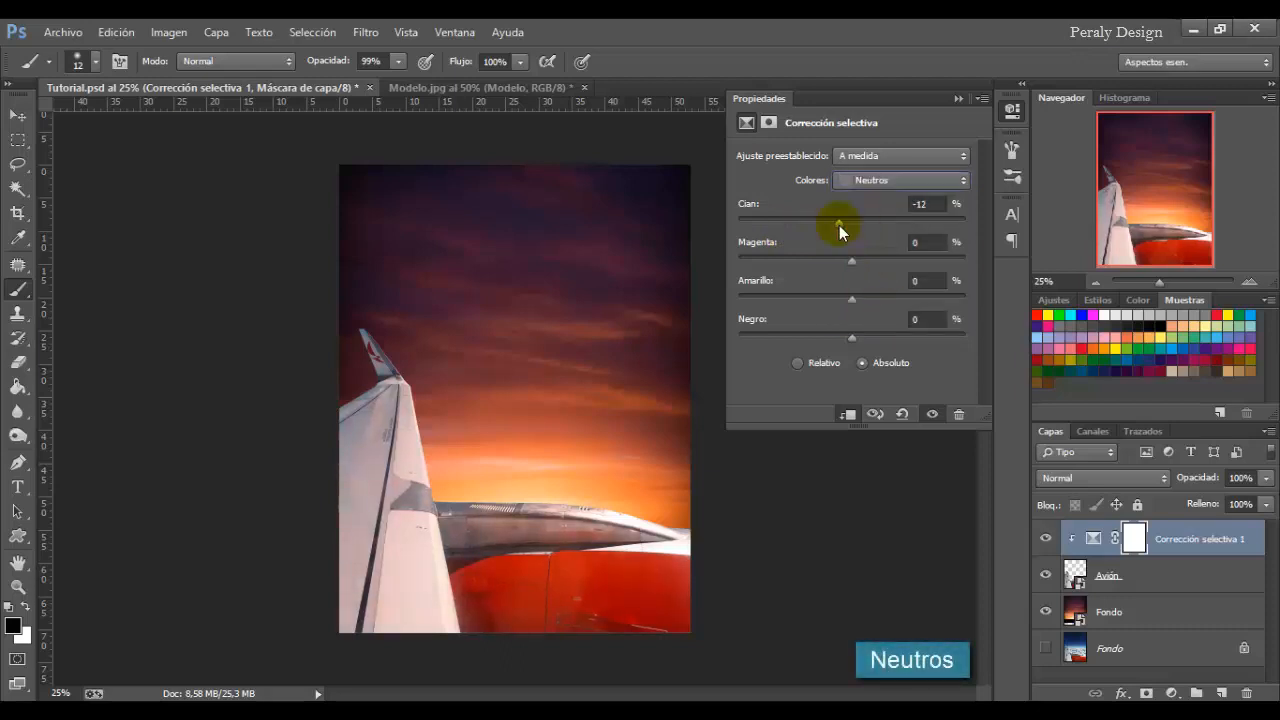
{"action": "left_click_drag", "start_coordinate": [839, 231], "coordinate": [841, 229]}
{"action": "left_click", "coordinate": [931, 205]}
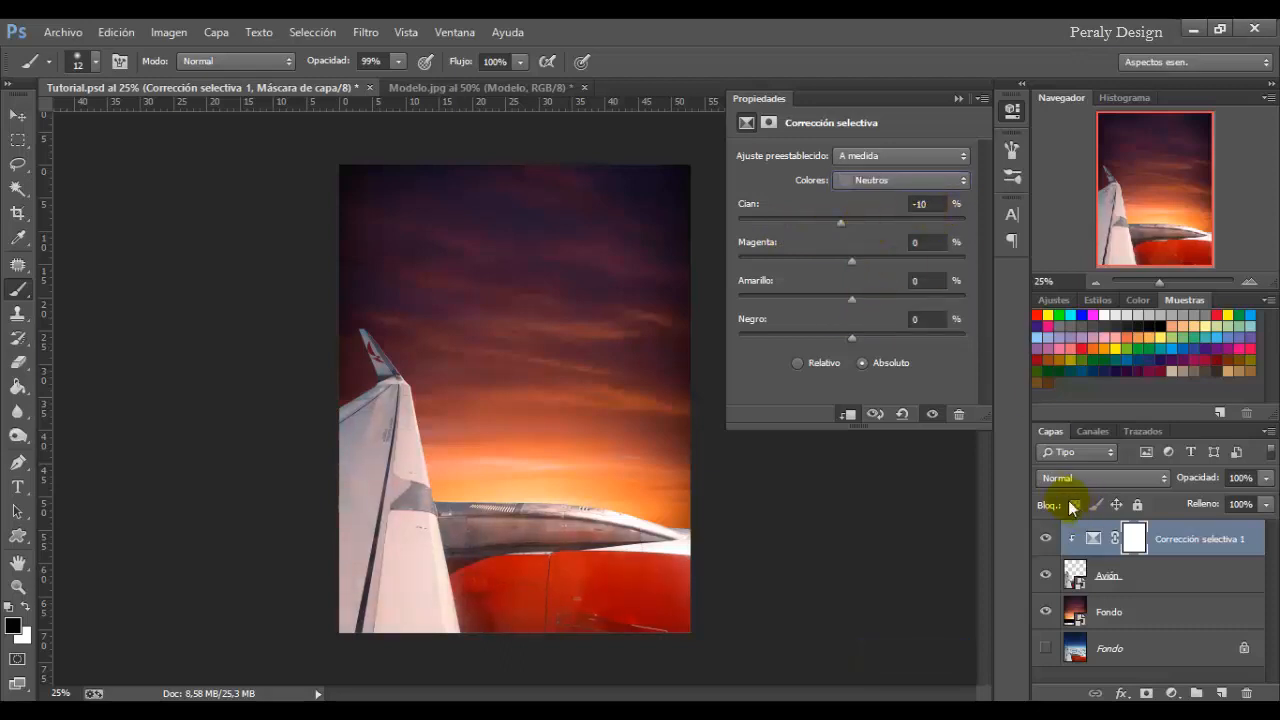
{"action": "left_click", "coordinate": [1044, 538]}
{"action": "left_click", "coordinate": [1044, 536]}
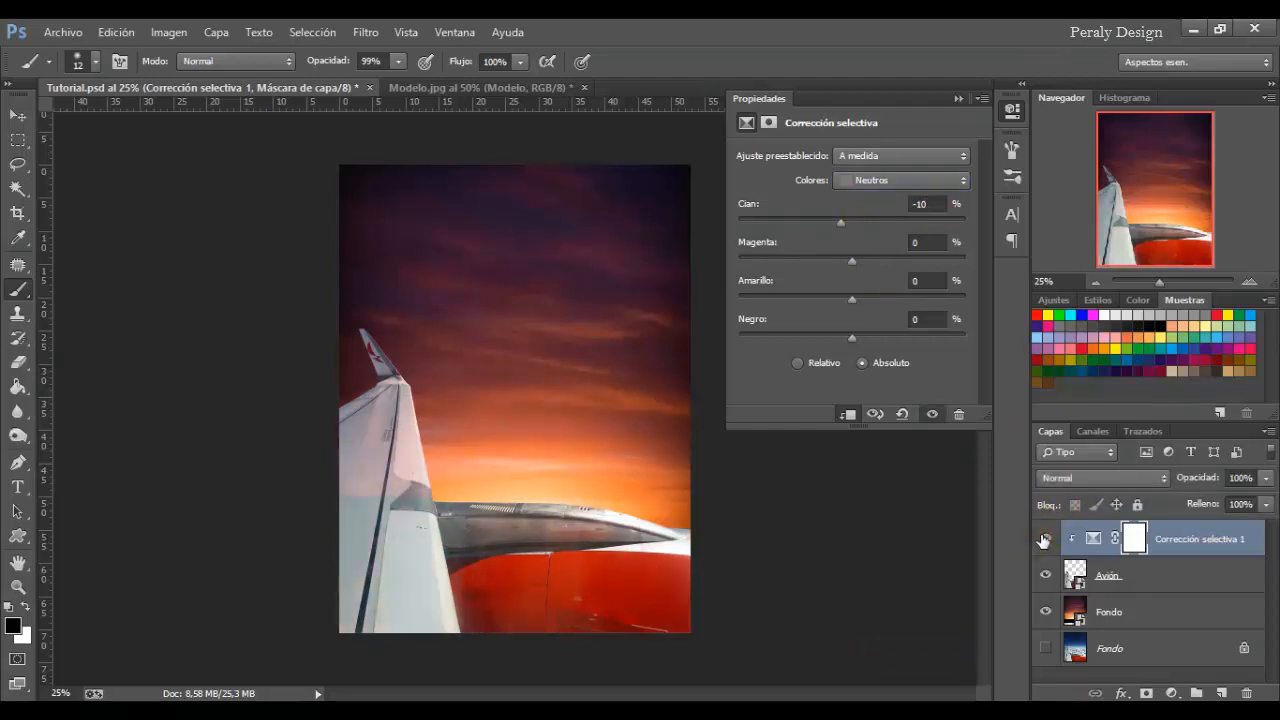
Create a new layer above the selective color adjustment and make it a clipping mask over the airplane.
{"action": "left_click", "coordinate": [1140, 540]}
{"action": "left_click", "coordinate": [1221, 693]}
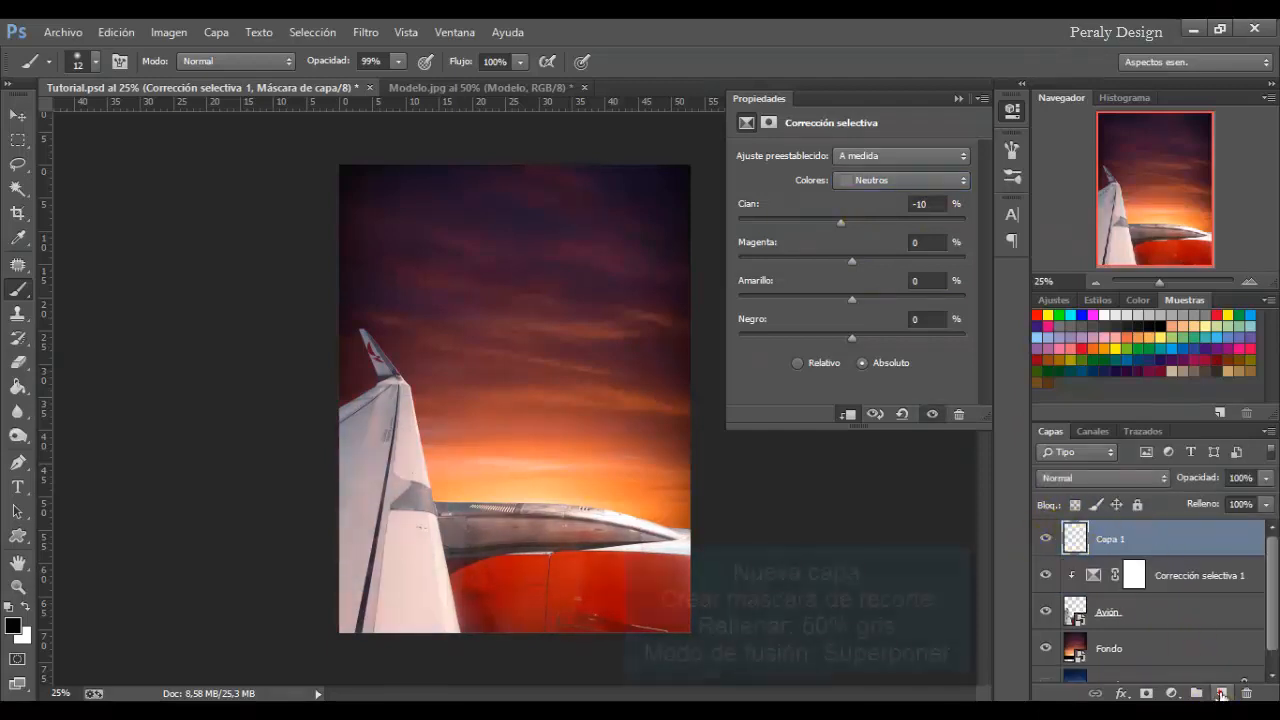
{"action": "right_click", "coordinate": [1099, 532]}
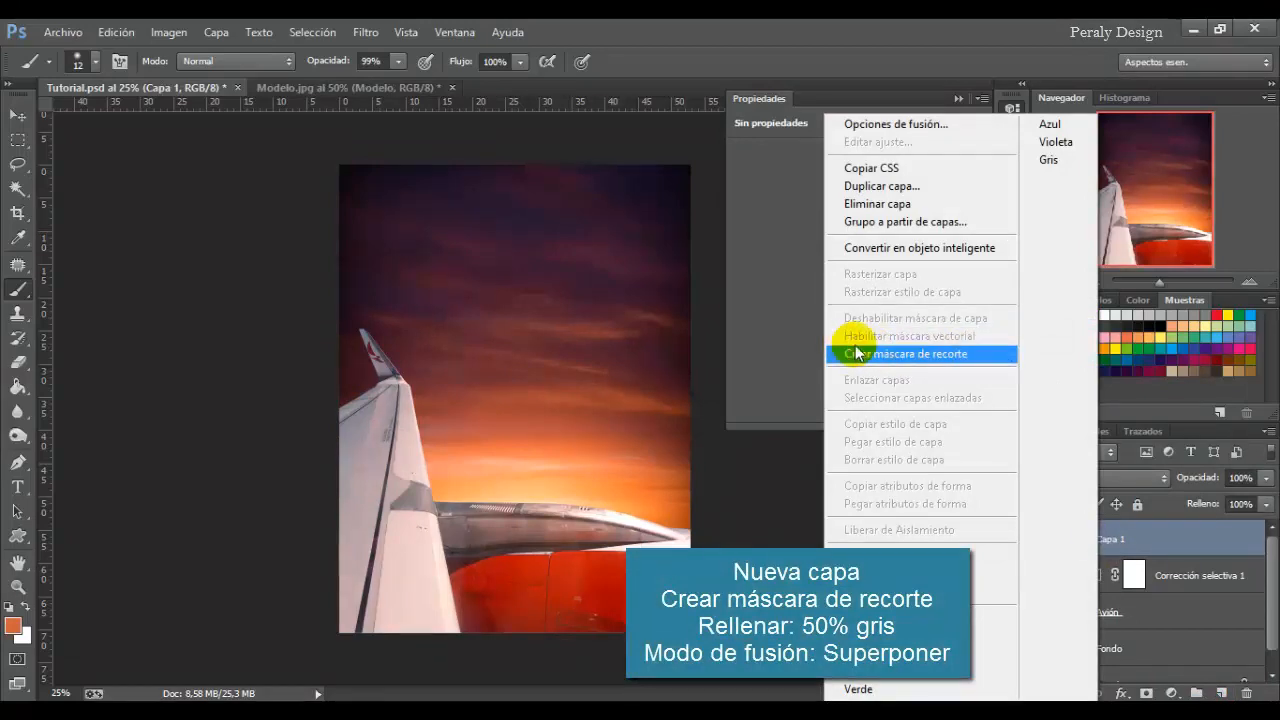
{"action": "left_click", "coordinate": [891, 351]}
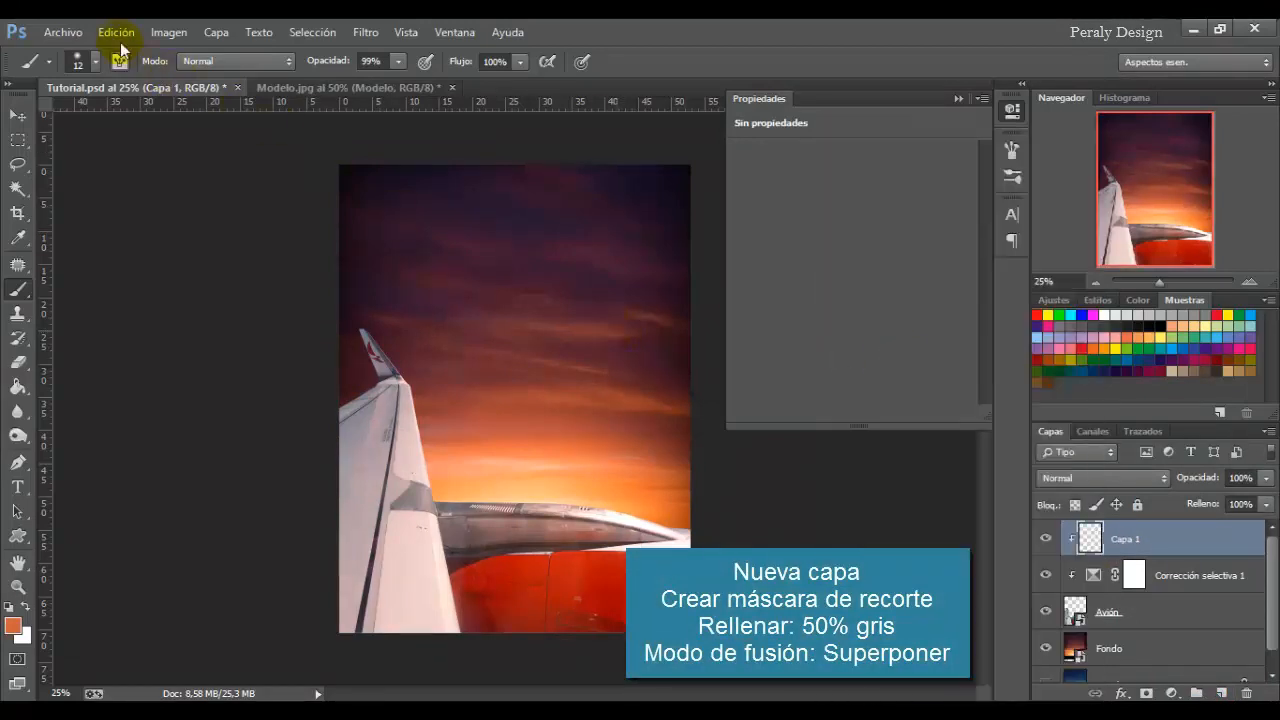
Fill the new clipped layer with 50% gray at 100% opacity and set its blend mode to Superponer (Overlay).
{"action": "left_click", "coordinate": [116, 32]}
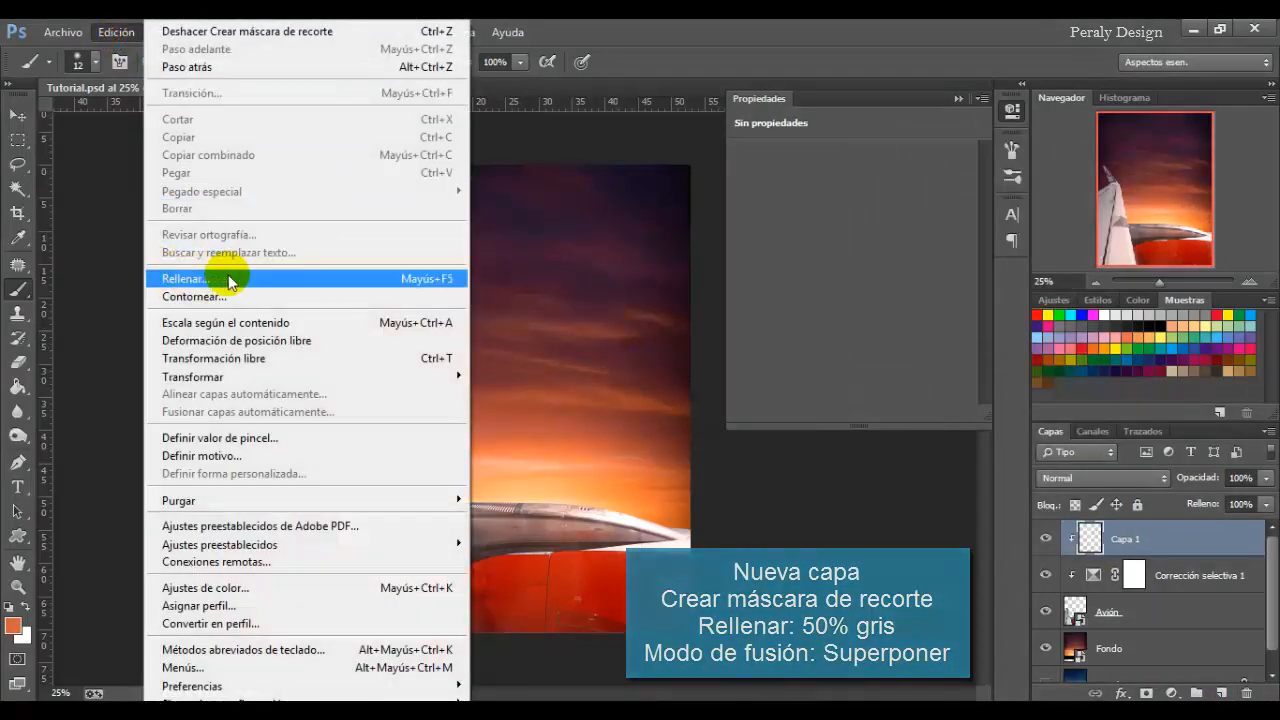
{"action": "left_click", "coordinate": [228, 281]}
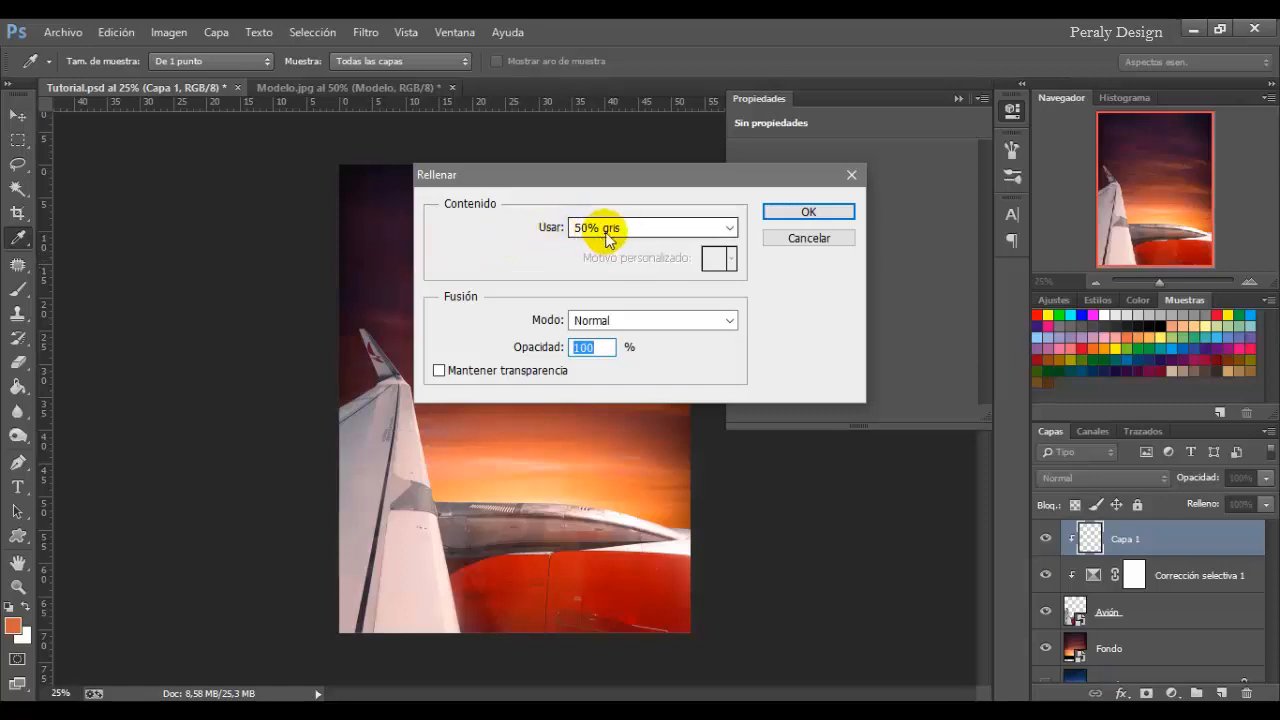
{"action": "left_click", "coordinate": [809, 210]}
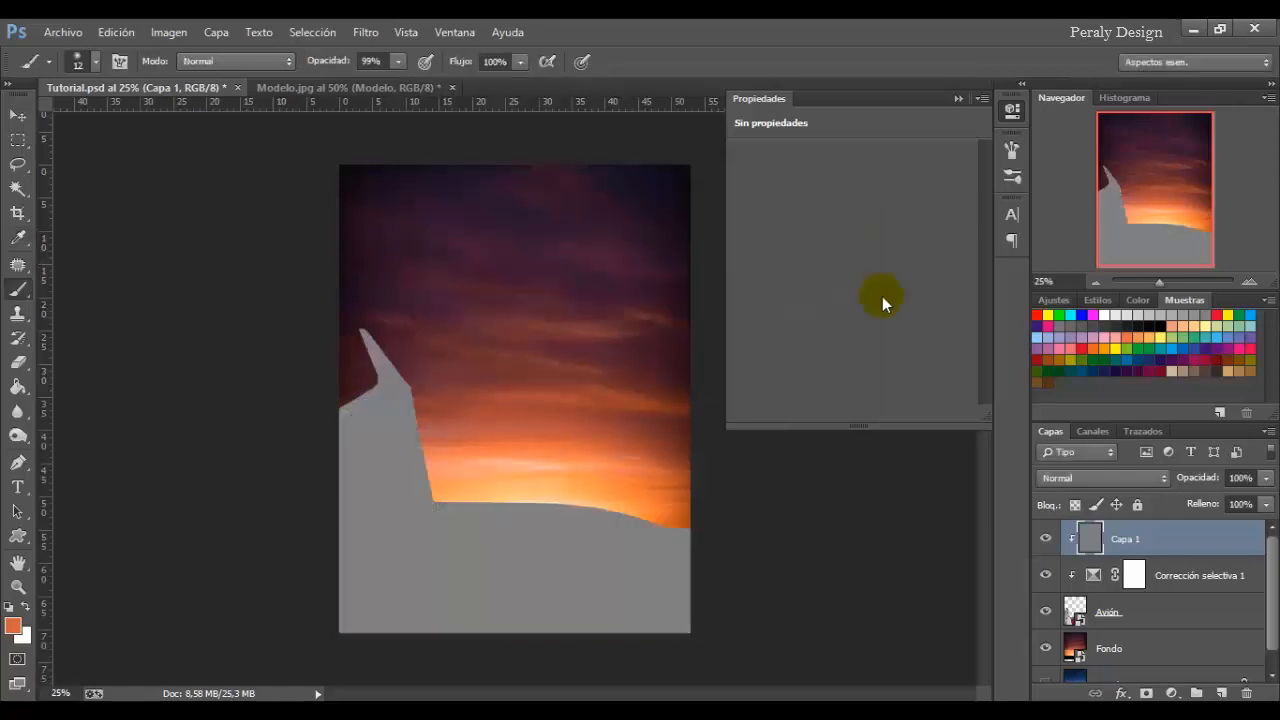
{"action": "left_click", "coordinate": [1100, 478]}
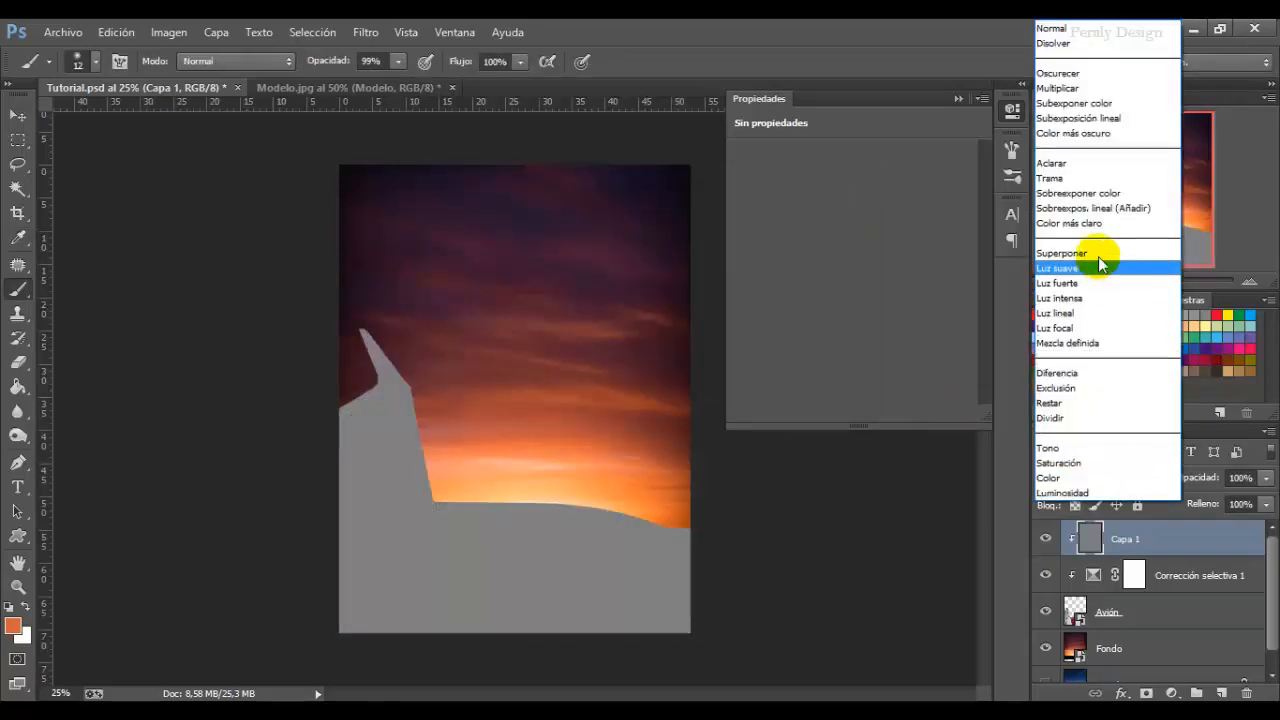
{"action": "left_click", "coordinate": [1080, 255]}
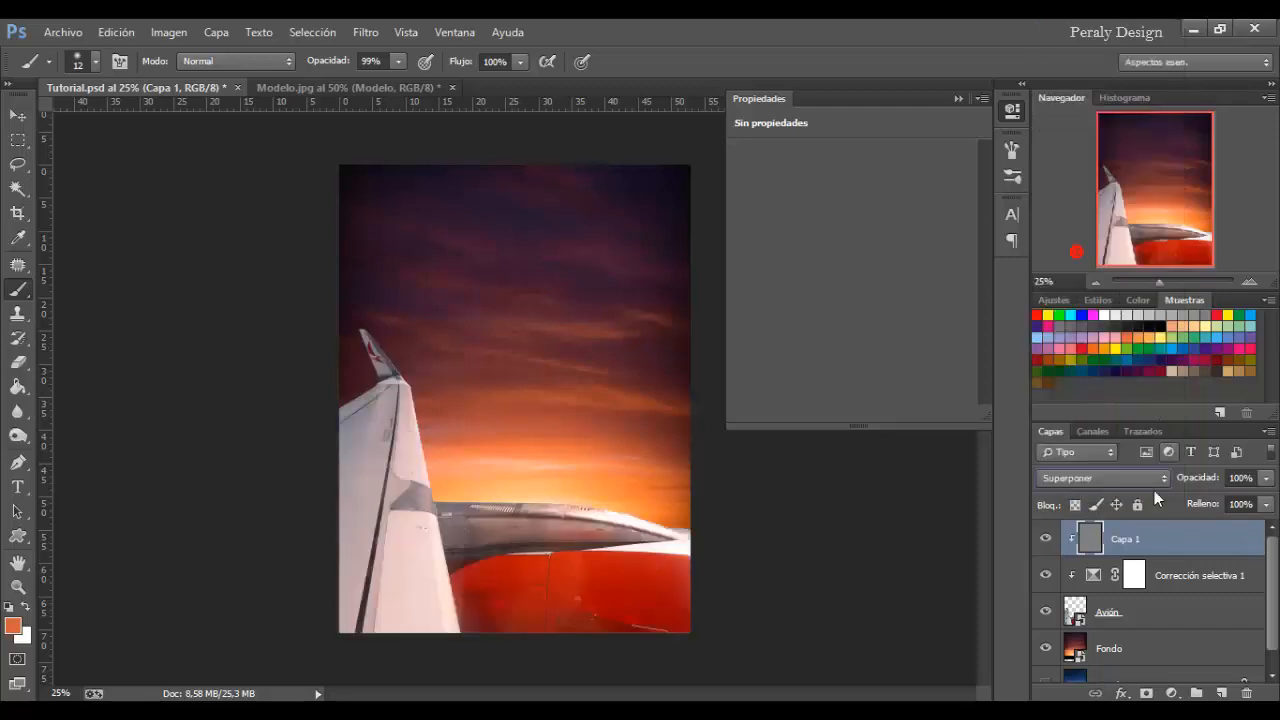
Brighten the wing tip, the wing's right edge and the engine's upper edge with the Dodge tool, starting with a 102 px brush.
{"action": "left_click", "coordinate": [22, 445]}
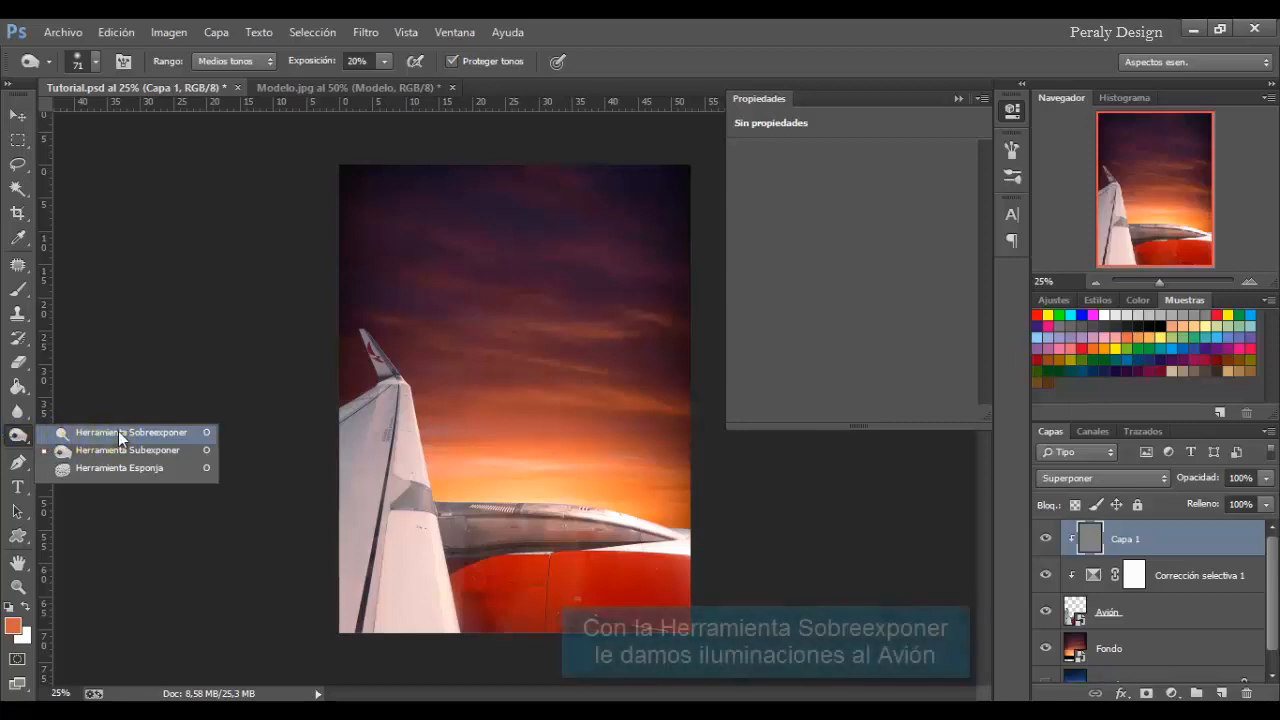
{"action": "left_click", "coordinate": [118, 432]}
{"action": "right_click", "coordinate": [483, 426]}
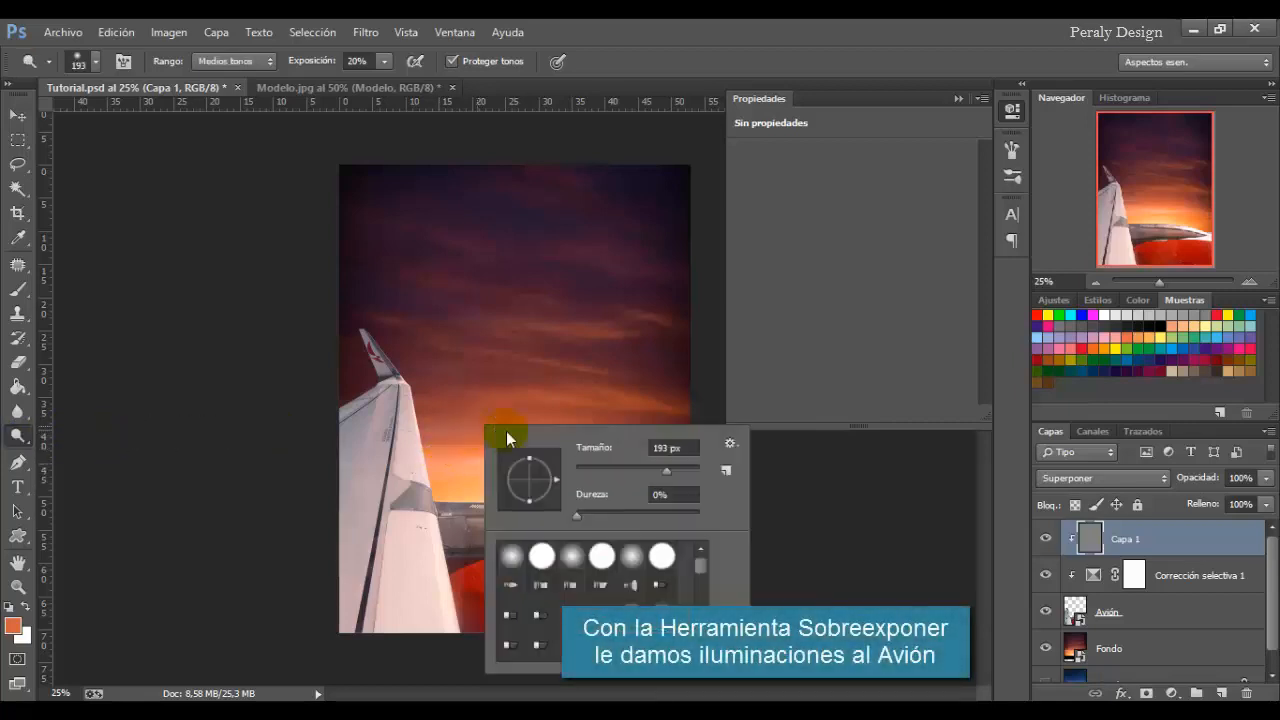
{"action": "left_click", "coordinate": [638, 467]}
{"action": "mouse_move", "coordinate": [371, 328]}
{"action": "left_mouse_down"}
{"action": "mouse_move", "coordinate": [417, 371]}
{"action": "mouse_move", "coordinate": [432, 468]}
{"action": "left_mouse_up"}
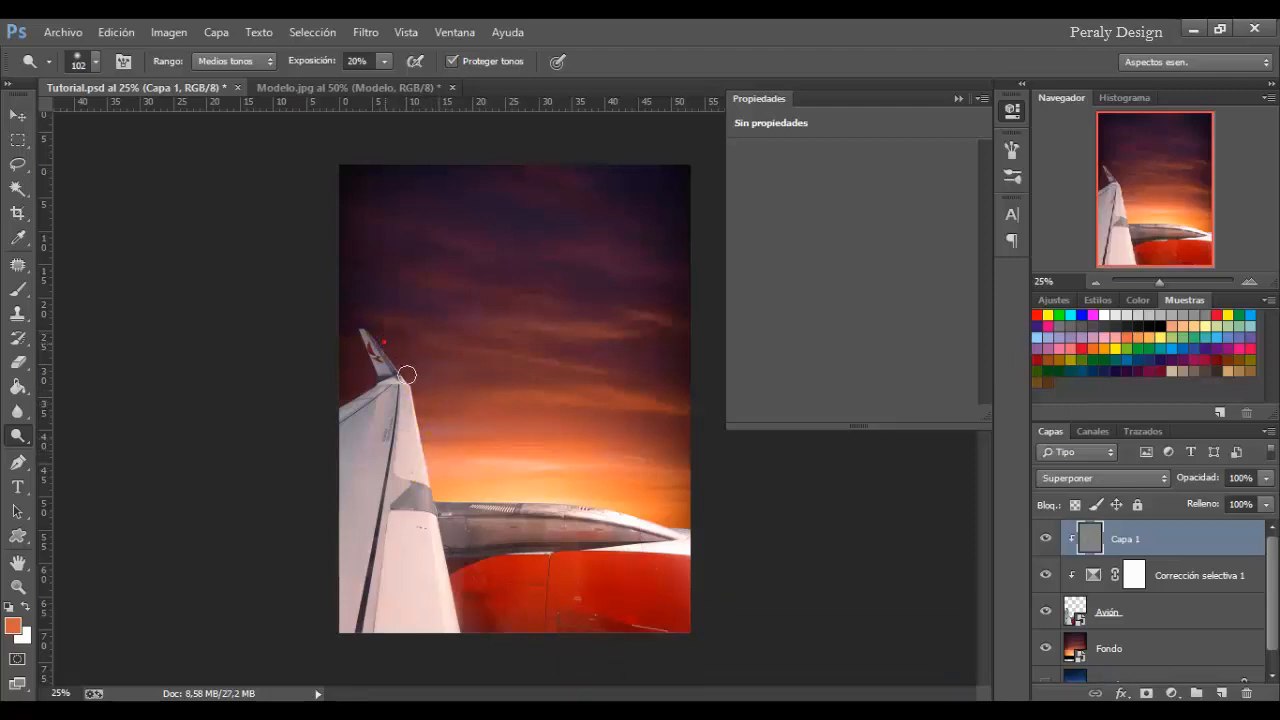
{"action": "left_click_drag", "start_coordinate": [380, 337], "coordinate": [415, 378]}
{"action": "left_click_drag", "start_coordinate": [434, 460], "coordinate": [438, 492]}
{"action": "left_click", "coordinate": [442, 489]}
{"action": "left_click", "coordinate": [600, 491]}
Dodge highlights along the engine's upper edge with a soft 62 px brush and compare the layer on and off.
{"action": "right_click", "coordinate": [678, 497]}
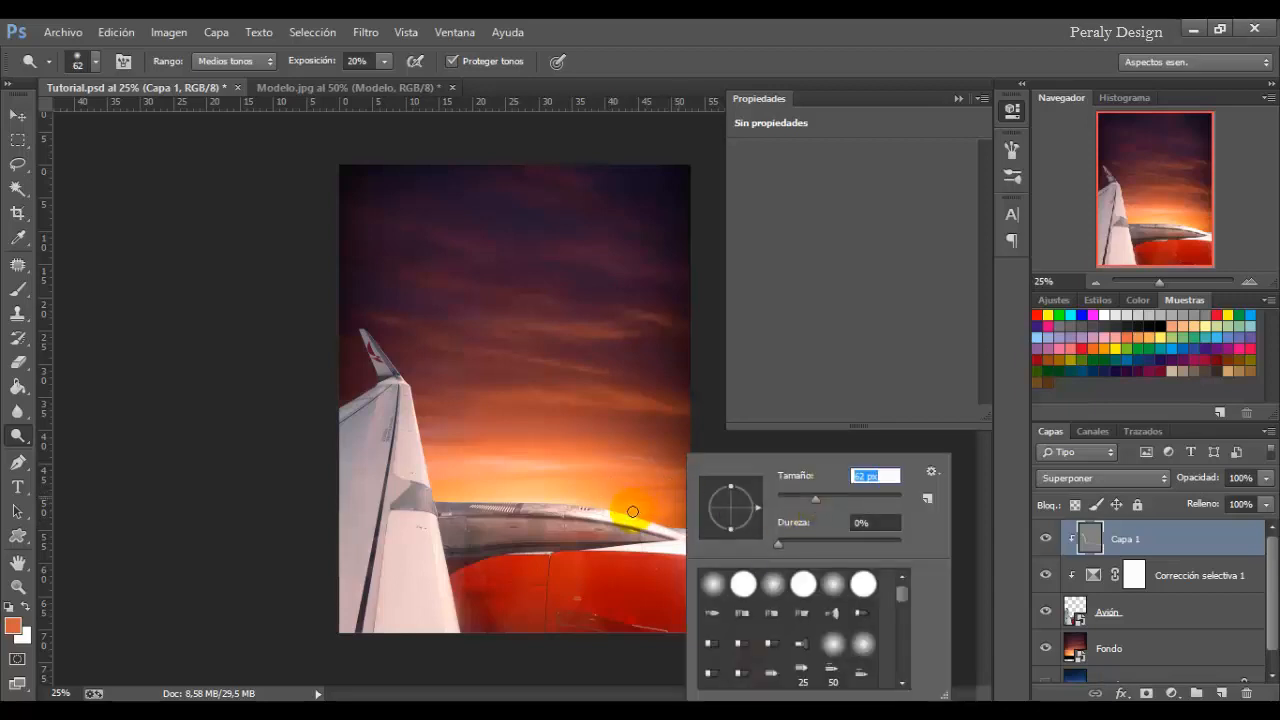
{"action": "left_click", "coordinate": [646, 513]}
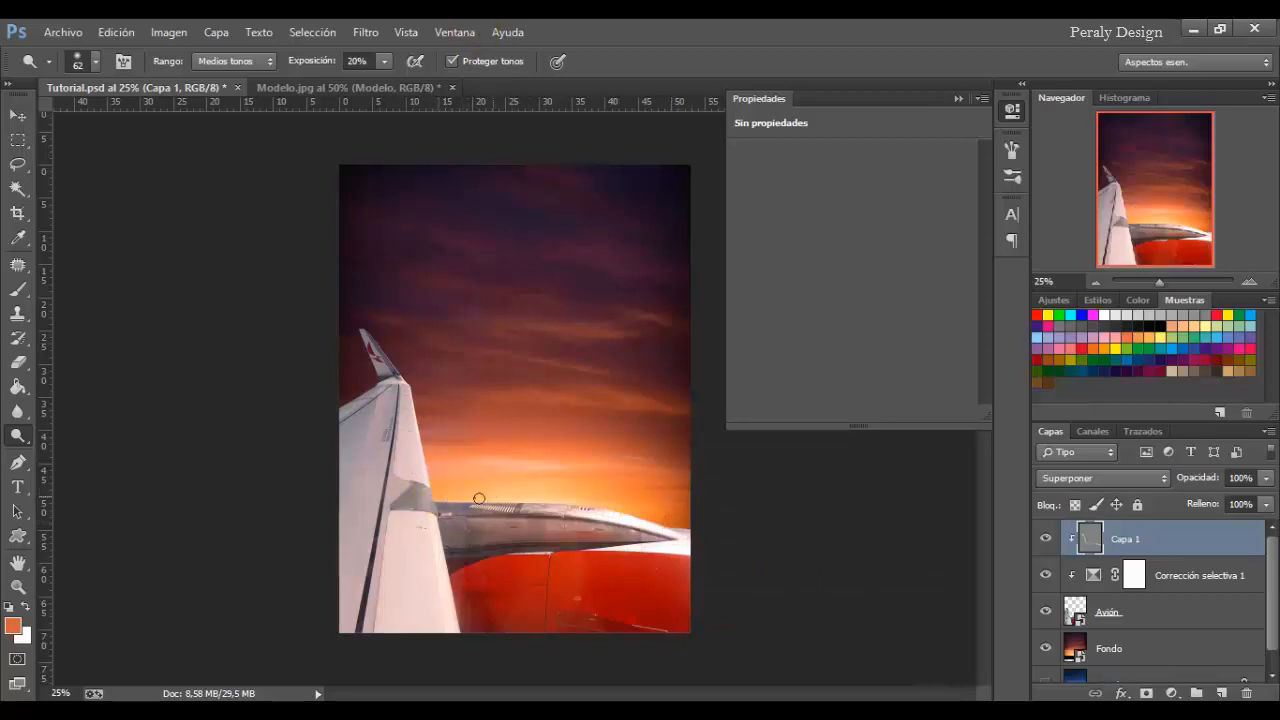
{"action": "left_click_drag", "start_coordinate": [524, 498], "coordinate": [610, 498]}
{"action": "left_click", "coordinate": [1042, 545]}
{"action": "left_click_drag", "start_coordinate": [505, 498], "coordinate": [581, 500]}
{"action": "left_click", "coordinate": [1046, 543]}
{"action": "left_click", "coordinate": [1046, 543]}
Dodge the wing's right edge down to the engine with a 184 px brush, undoing the first dab.
{"action": "right_click", "coordinate": [490, 449]}
{"action": "left_click", "coordinate": [671, 492]}
{"action": "left_click", "coordinate": [412, 430]}
{"action": "key", "text": "ctrl+z"}
{"action": "left_click_drag", "start_coordinate": [421, 411], "coordinate": [436, 493]}
Enlarge the Dodge brush to 334 px and lighten the wing edge and engine top, checking the layer on and off.
{"action": "right_click", "coordinate": [485, 411]}
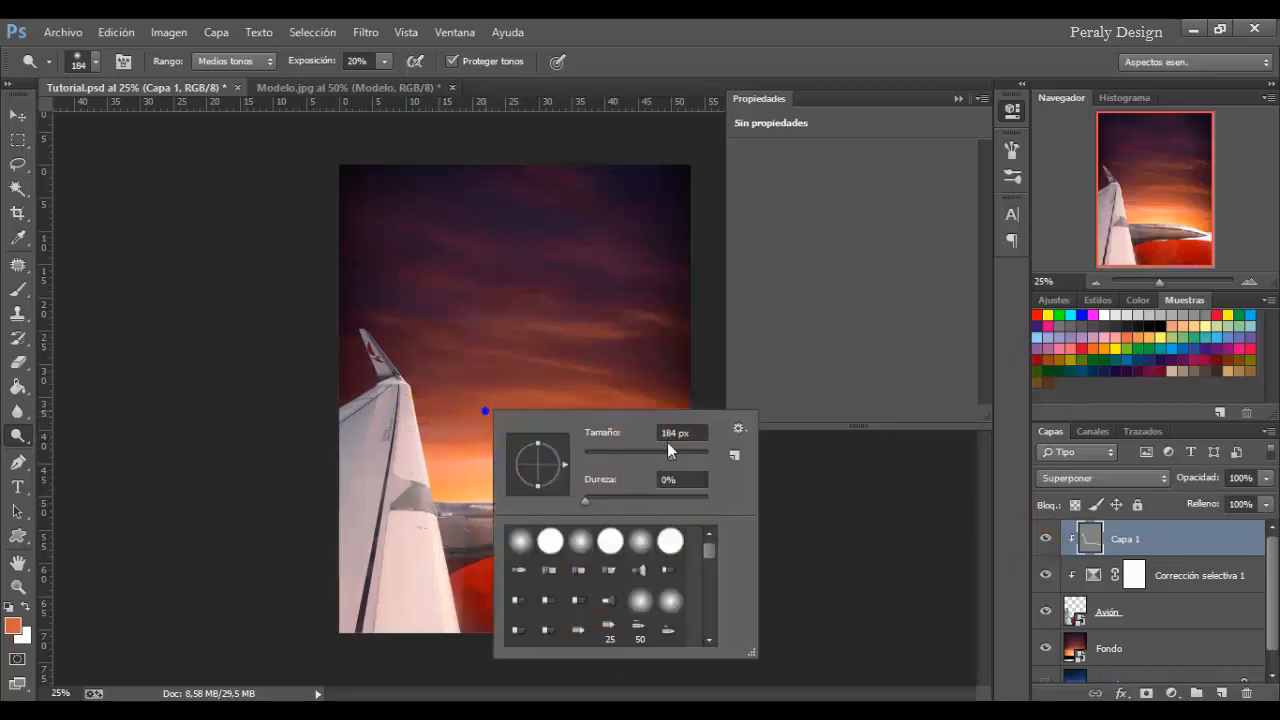
{"action": "mouse_move", "coordinate": [449, 398]}
{"action": "left_mouse_down"}
{"action": "mouse_move", "coordinate": [480, 468]}
{"action": "mouse_move", "coordinate": [716, 498]}
{"action": "left_mouse_up"}
{"action": "left_click", "coordinate": [1047, 541]}
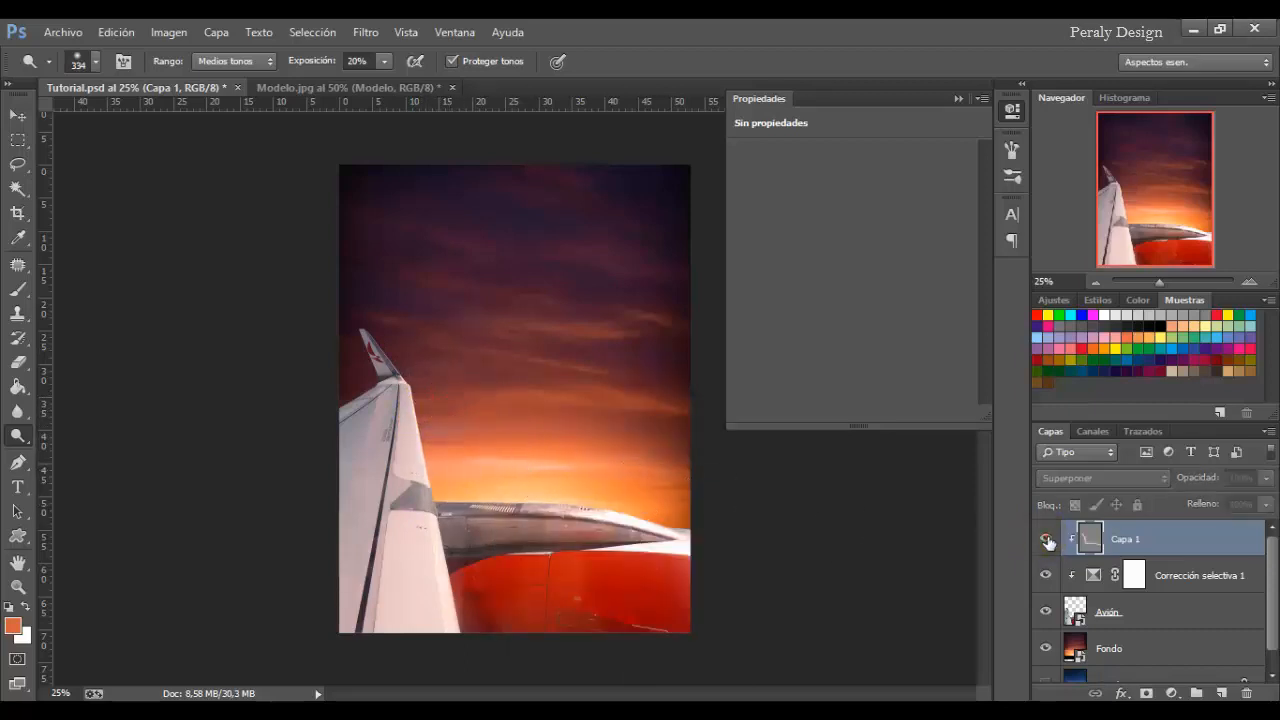
{"action": "left_click", "coordinate": [1047, 541]}
{"action": "mouse_move", "coordinate": [497, 470]}
{"action": "left_mouse_down"}
{"action": "mouse_move", "coordinate": [573, 470]}
{"action": "mouse_move", "coordinate": [667, 496]}
{"action": "left_mouse_up"}
{"action": "left_click", "coordinate": [1044, 538]}
{"action": "left_click", "coordinate": [1044, 538]}
Dodge the area where the wing meets the engine, reducing the brush to 108 px, and compare the layer on and off.
{"action": "mouse_move", "coordinate": [421, 536]}
{"action": "left_mouse_down"}
{"action": "mouse_move", "coordinate": [511, 517]}
{"action": "mouse_move", "coordinate": [454, 525]}
{"action": "left_mouse_up"}
{"action": "right_click", "coordinate": [527, 413]}
{"action": "left_click", "coordinate": [636, 453]}
{"action": "left_click", "coordinate": [416, 517]}
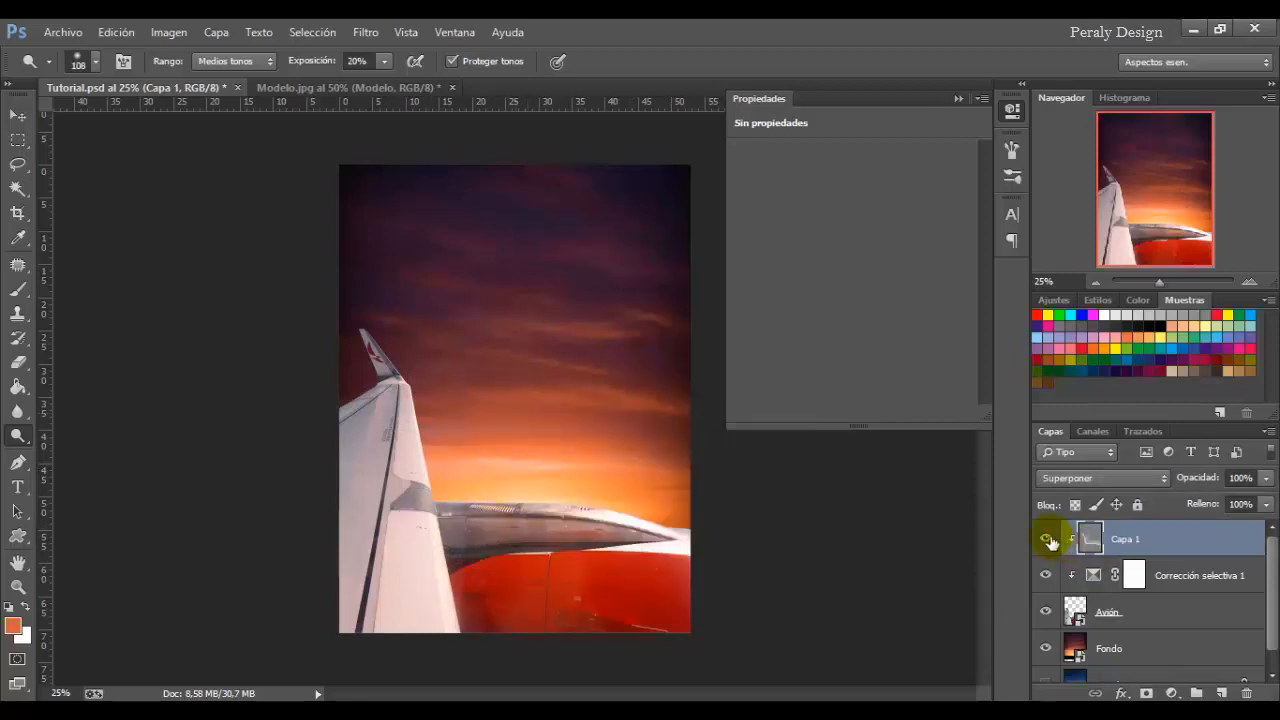
{"action": "left_click", "coordinate": [1046, 540]}
{"action": "left_click", "coordinate": [1047, 541]}
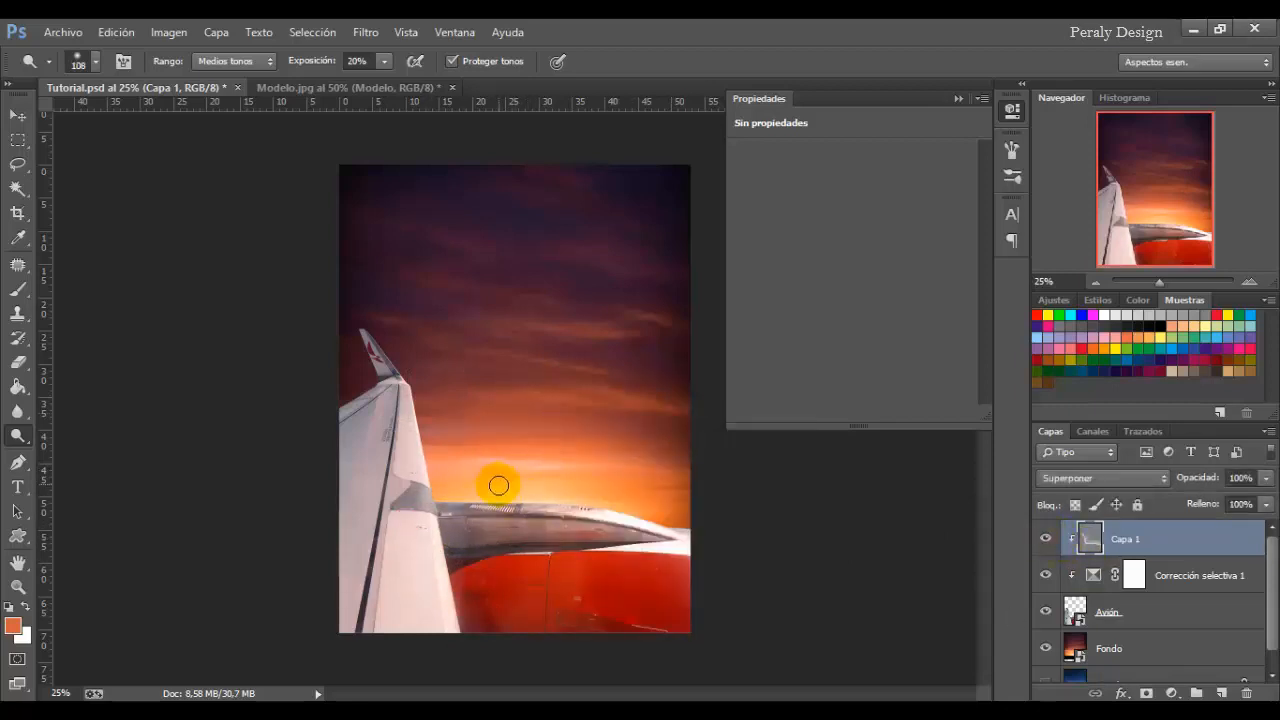
Darken the wing, the engine's underside and the red engine cowling with the Burn tool and a soft 190 px brush.
{"action": "right_click", "coordinate": [12, 438]}
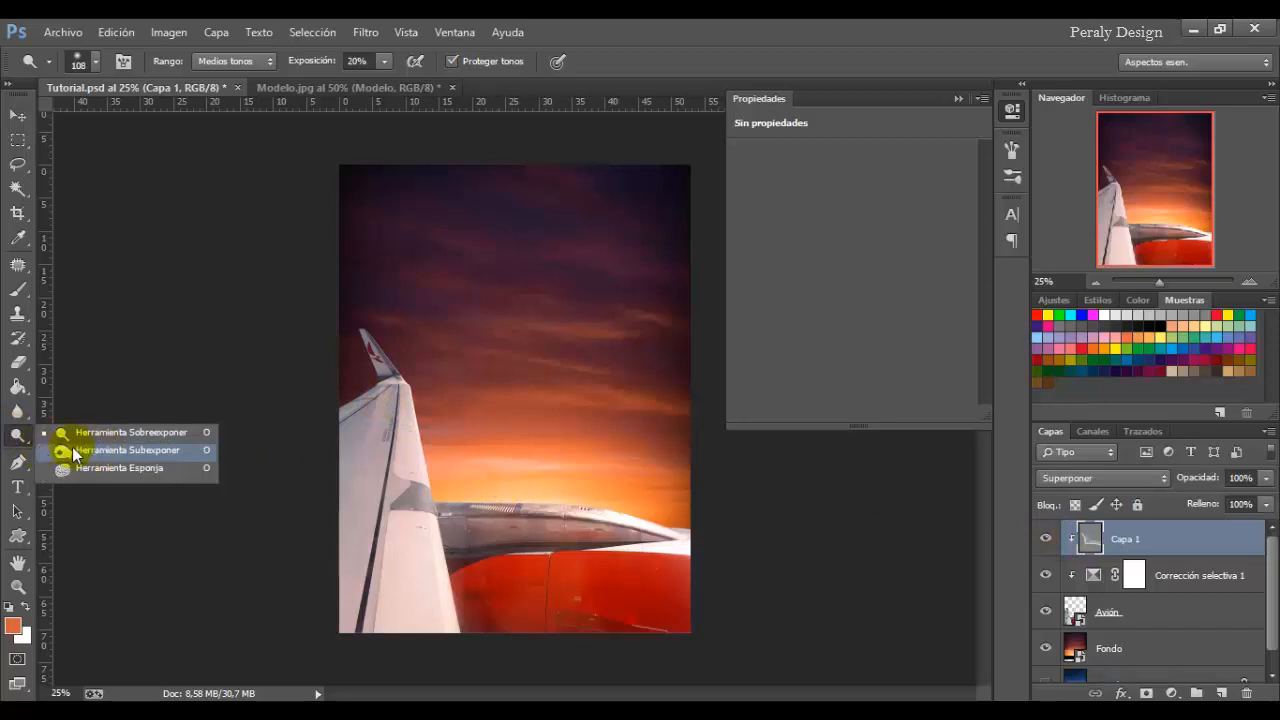
{"action": "left_click", "coordinate": [104, 447]}
{"action": "right_click", "coordinate": [467, 439]}
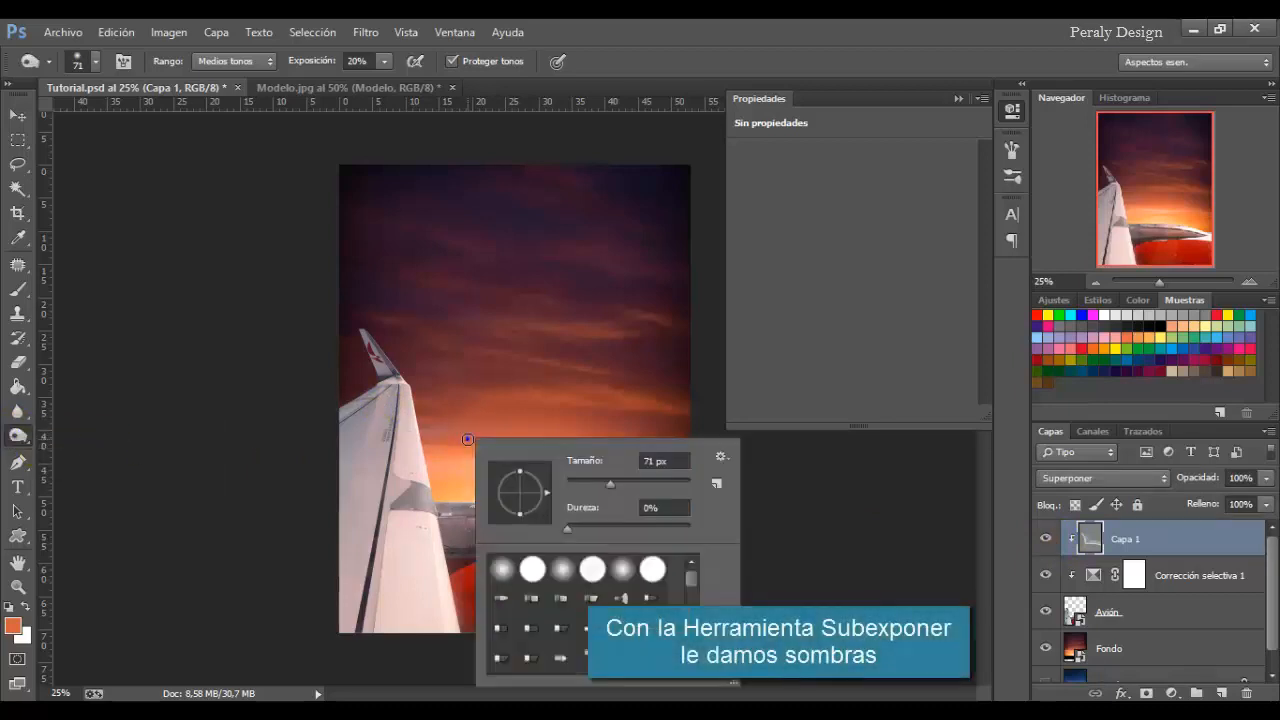
{"action": "mouse_move", "coordinate": [376, 419]}
{"action": "left_mouse_down"}
{"action": "mouse_move", "coordinate": [344, 467]}
{"action": "mouse_move", "coordinate": [373, 423]}
{"action": "mouse_move", "coordinate": [348, 536]}
{"action": "mouse_move", "coordinate": [367, 550]}
{"action": "mouse_move", "coordinate": [359, 593]}
{"action": "mouse_move", "coordinate": [359, 508]}
{"action": "mouse_move", "coordinate": [395, 629]}
{"action": "mouse_move", "coordinate": [419, 632]}
{"action": "mouse_move", "coordinate": [474, 603]}
{"action": "left_mouse_up"}
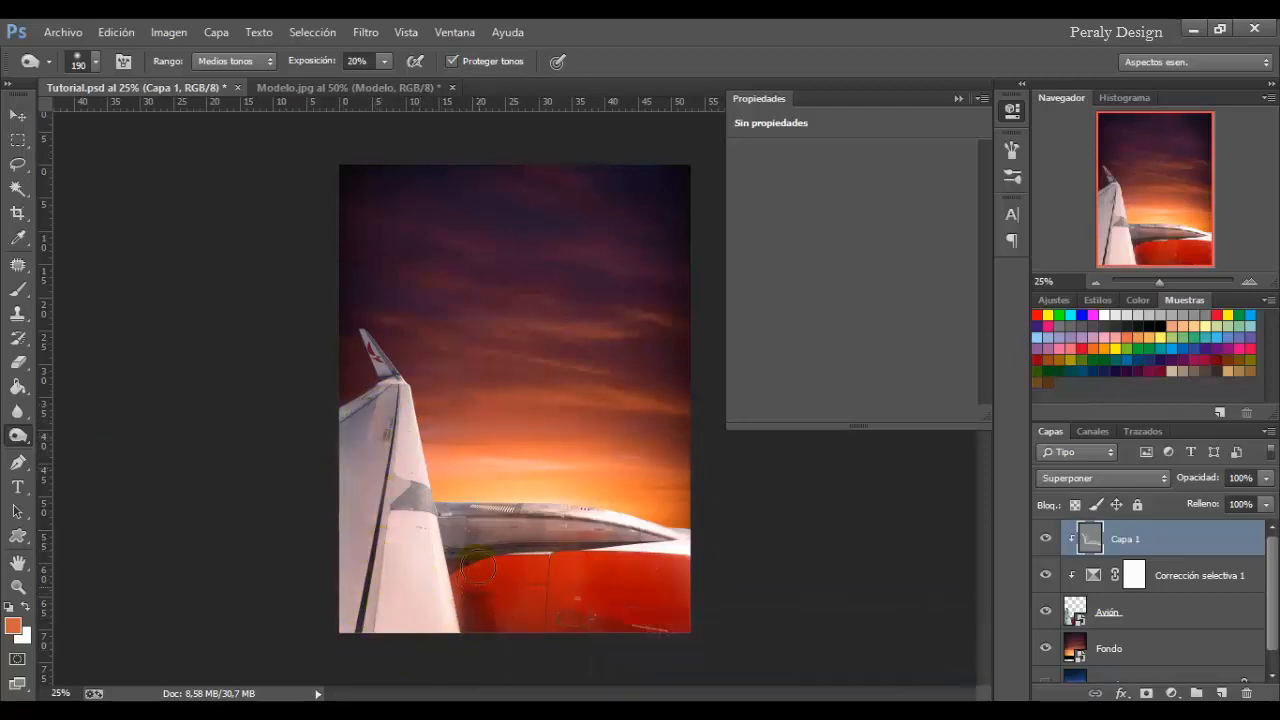
{"action": "left_click_drag", "start_coordinate": [528, 554], "coordinate": [471, 533]}
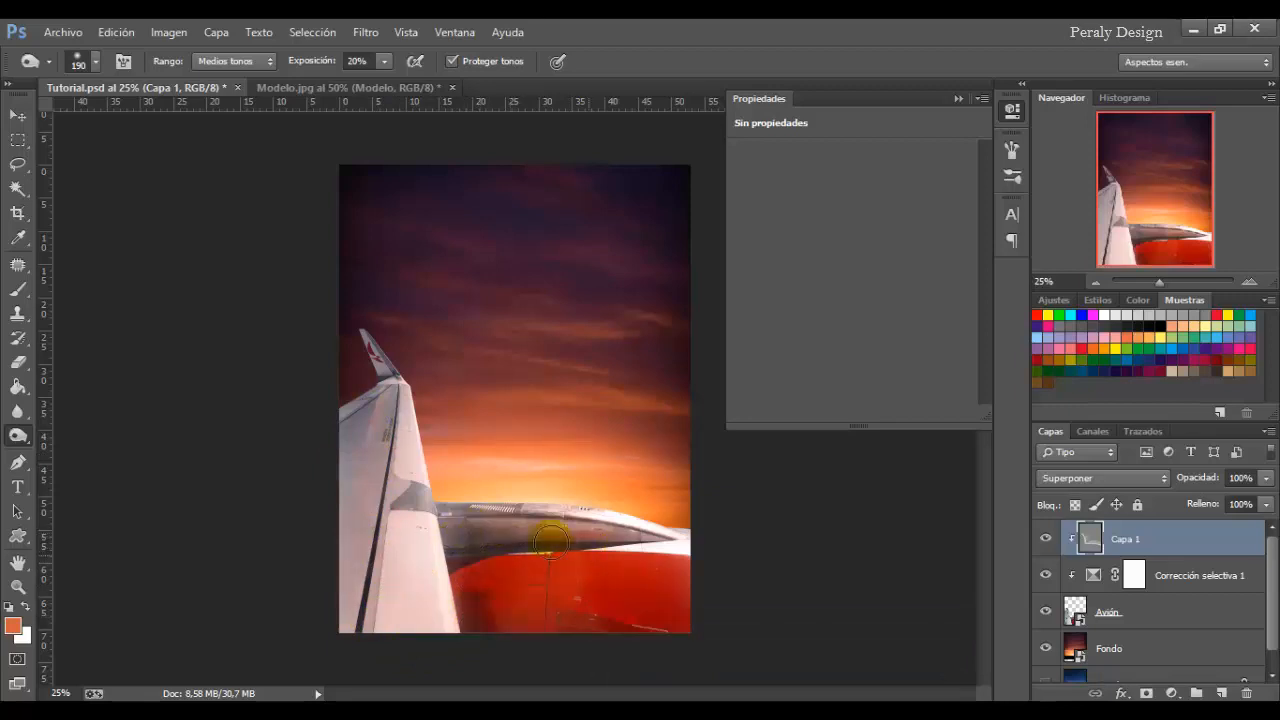
{"action": "left_click_drag", "start_coordinate": [549, 539], "coordinate": [662, 565]}
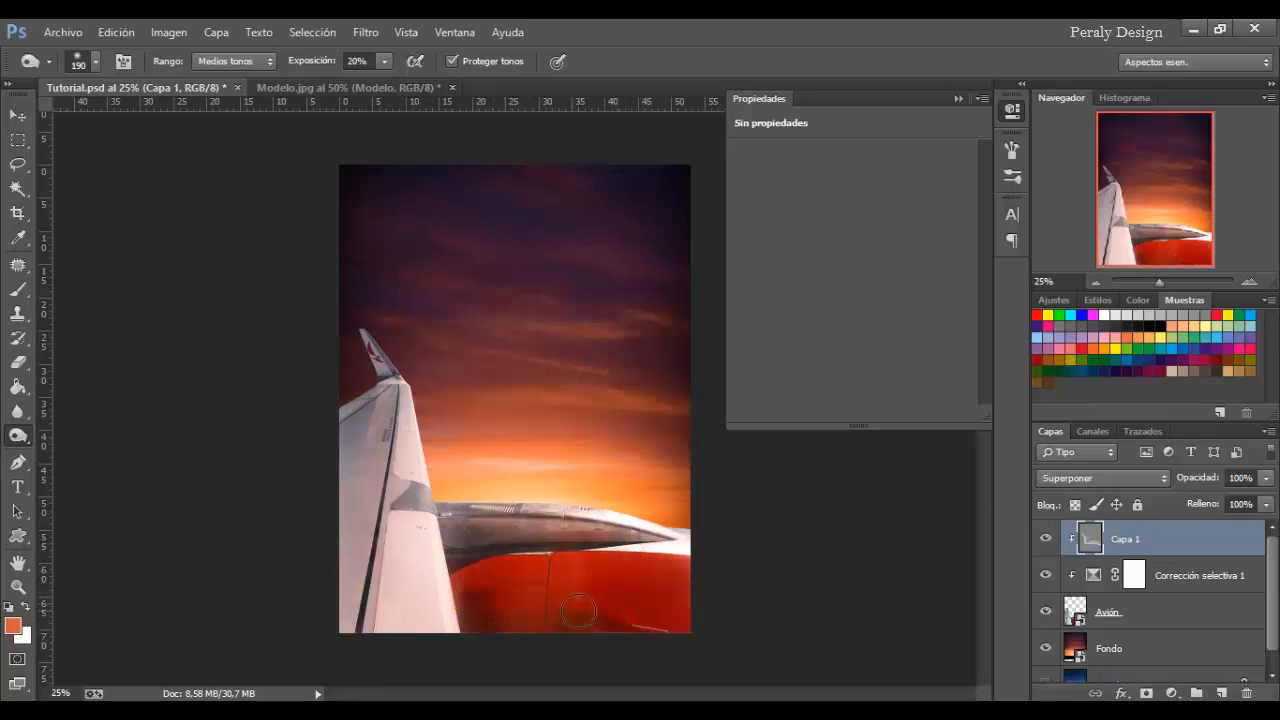
{"action": "key", "text": "ctrl+z"}
{"action": "key", "text": "ctrl+z"}
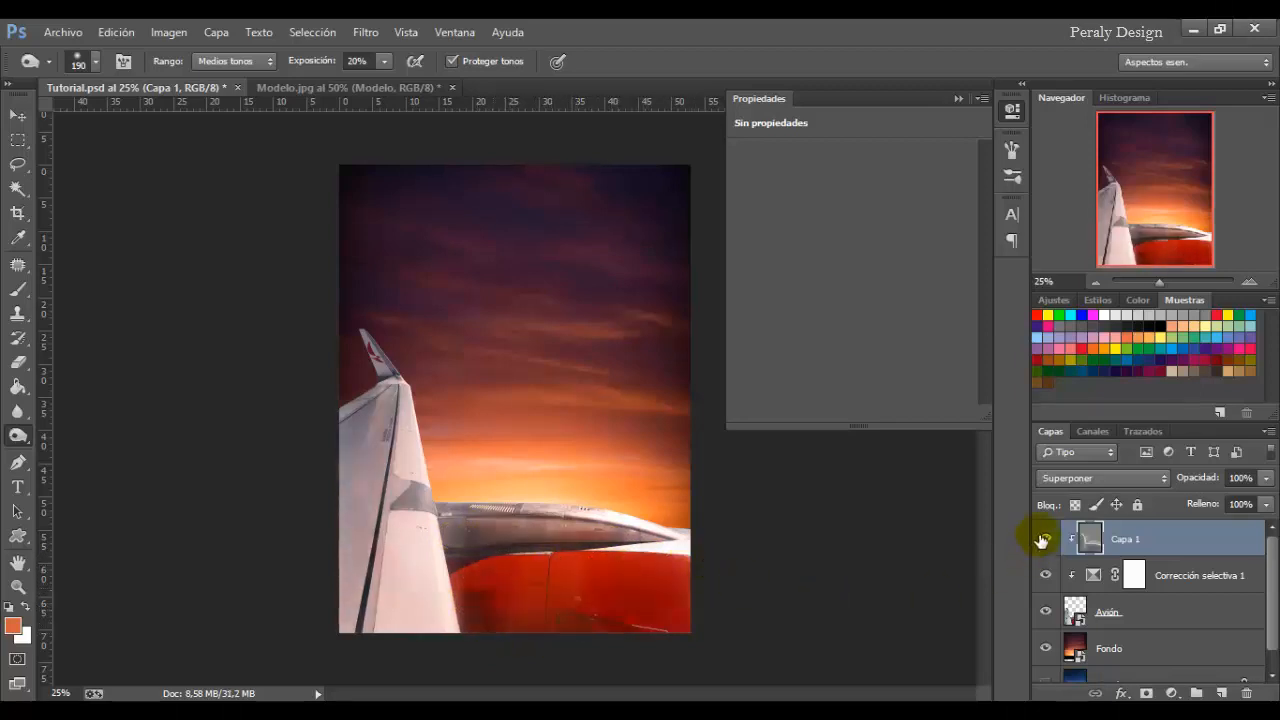
Enlarge the Burn brush to 334 px and darken the red engine cowling beside the wing, comparing the layer on and off.
{"action": "left_click", "coordinate": [1042, 540]}
{"action": "left_click", "coordinate": [1042, 540]}
{"action": "right_click", "coordinate": [604, 562]}
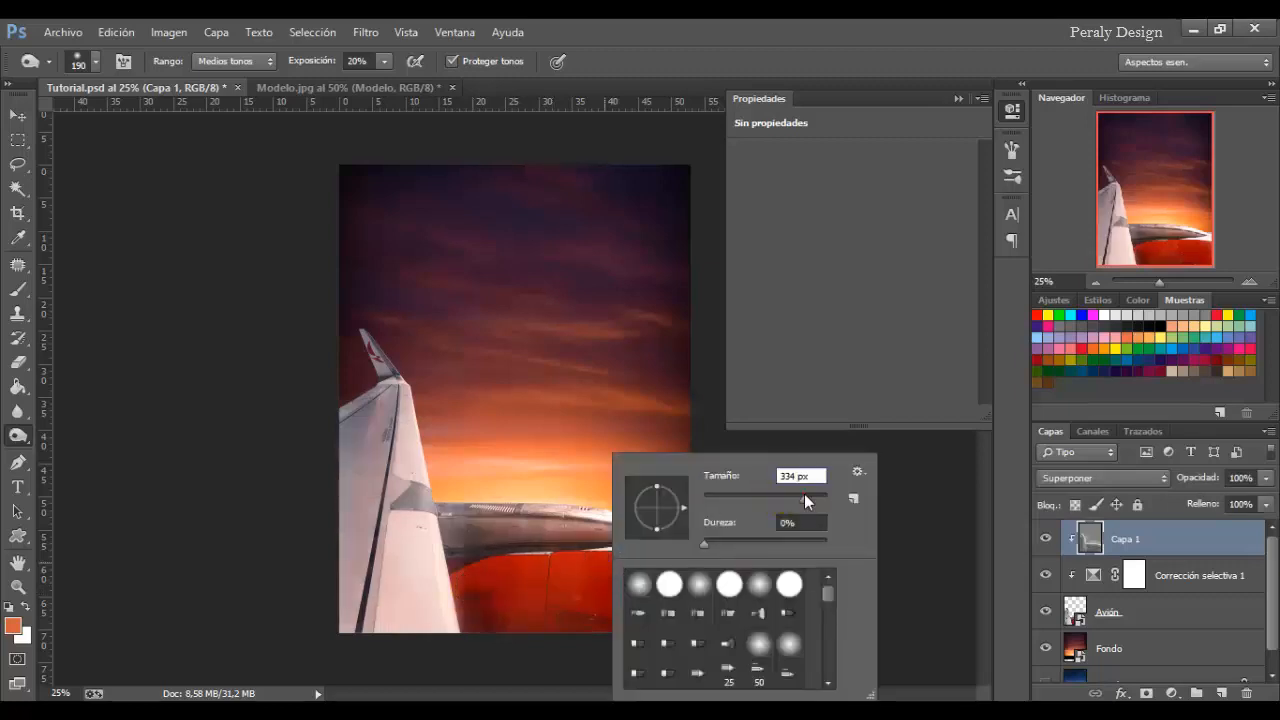
{"action": "left_click", "coordinate": [475, 551]}
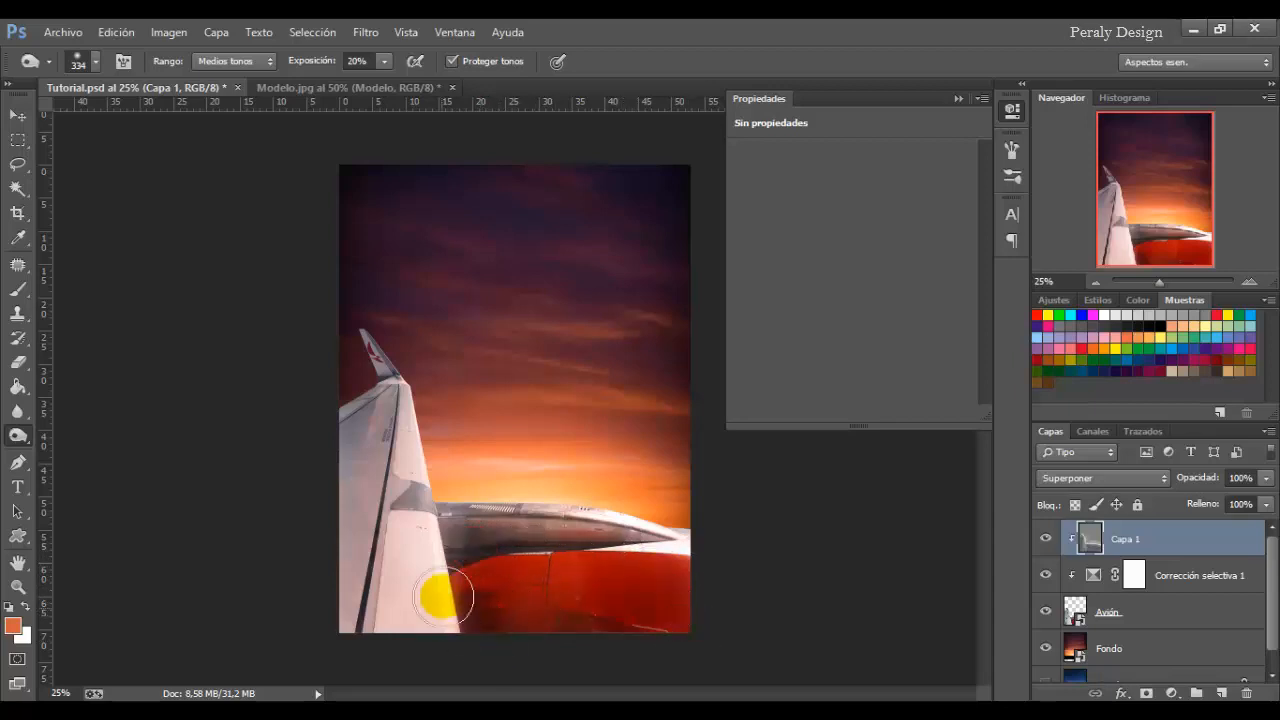
{"action": "left_click", "coordinate": [1045, 539]}
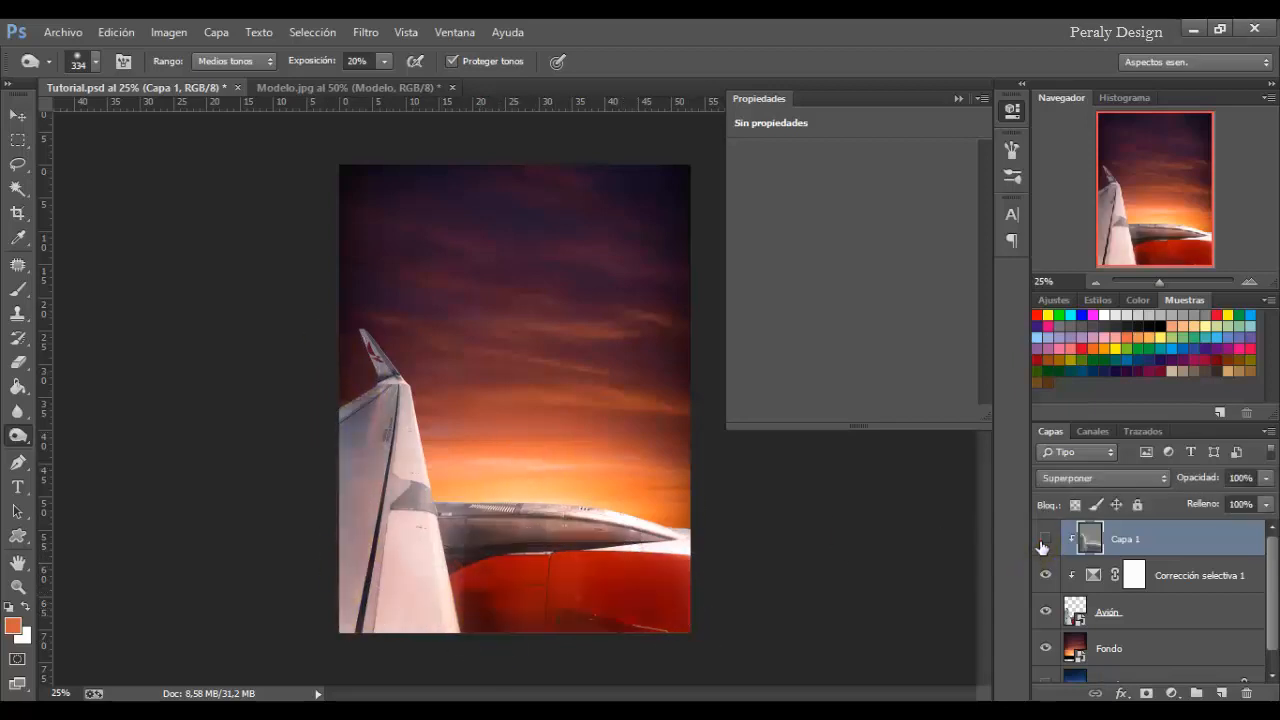
{"action": "left_click", "coordinate": [1045, 541]}
Reduce the Burn brush to 166 px, darken the area where the wing meets the engine, and compare the layer on and off.
{"action": "right_click", "coordinate": [465, 524]}
{"action": "left_click_drag", "start_coordinate": [785, 499], "coordinate": [772, 499]}
{"action": "left_click", "coordinate": [450, 530]}
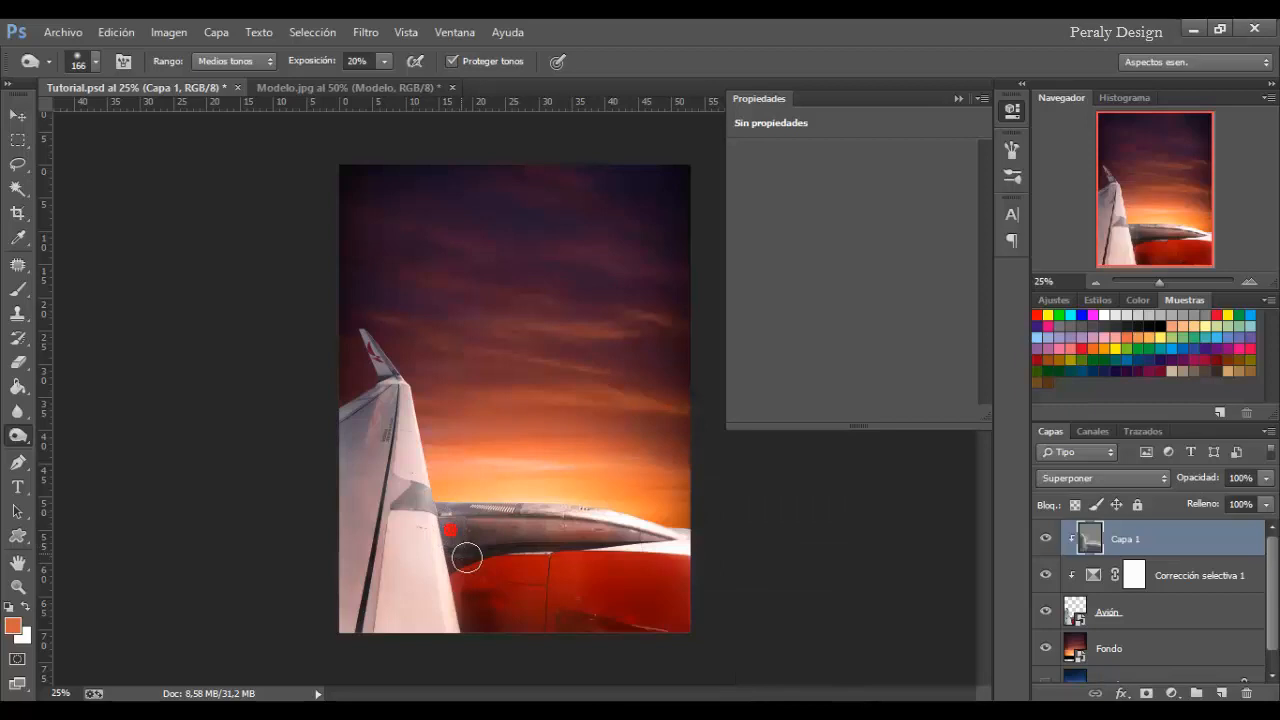
{"action": "left_click", "coordinate": [1045, 539]}
{"action": "left_click", "coordinate": [1042, 542]}
Add a new layer above the dodge-and-burn layer and clip it to the airplane.
{"action": "left_click", "coordinate": [1221, 692]}
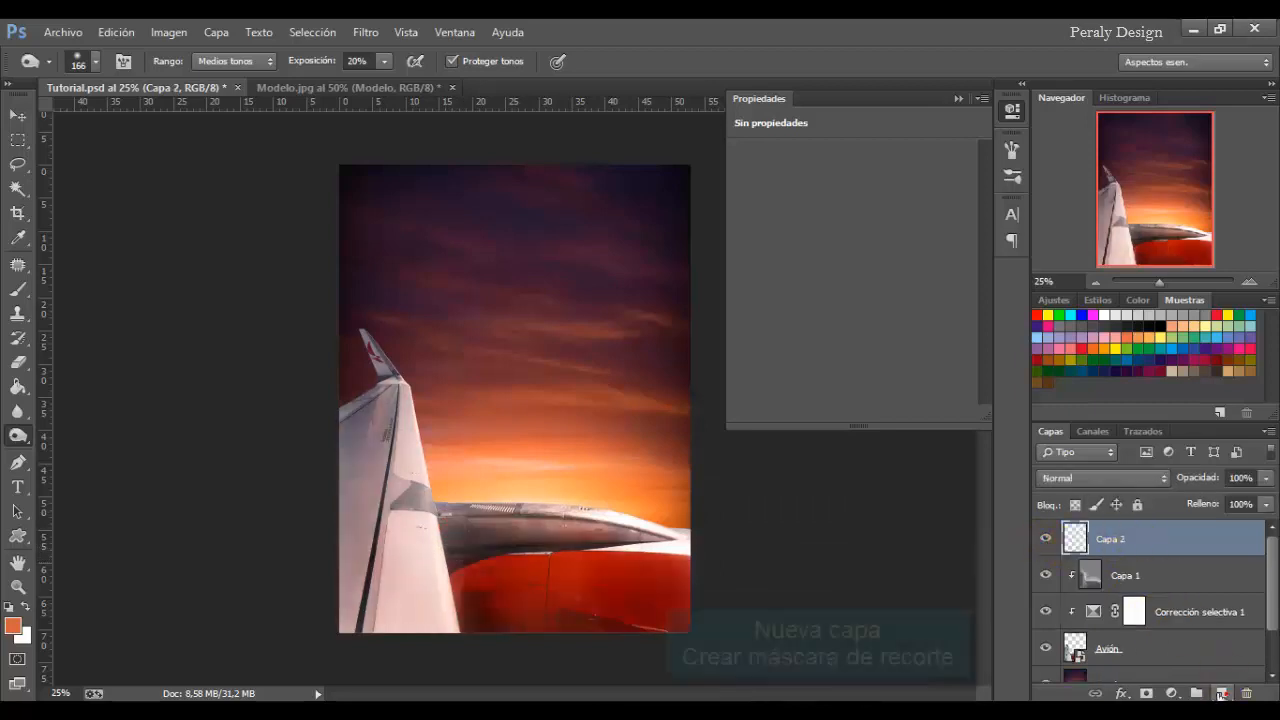
{"action": "right_click", "coordinate": [1077, 535]}
{"action": "left_click", "coordinate": [917, 353]}
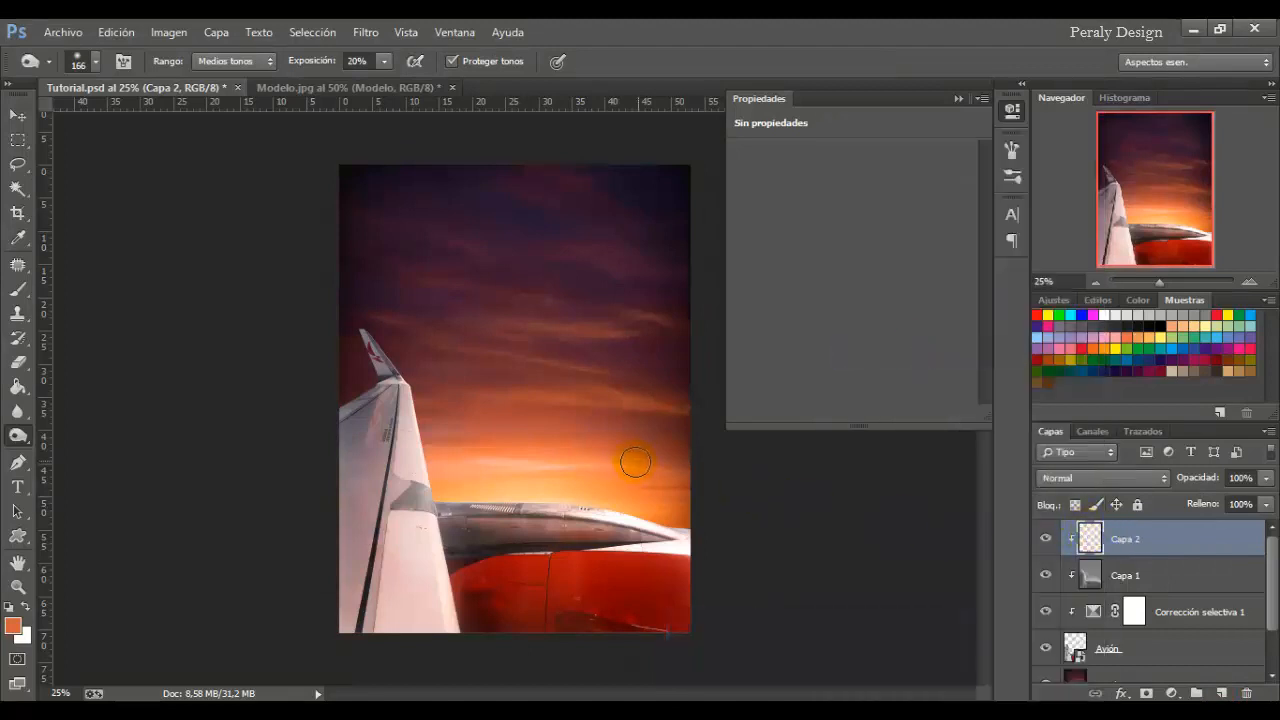
Switch to the Brush tool and set its foreground colour to orange d2603c.
{"action": "left_click", "coordinate": [18, 289]}
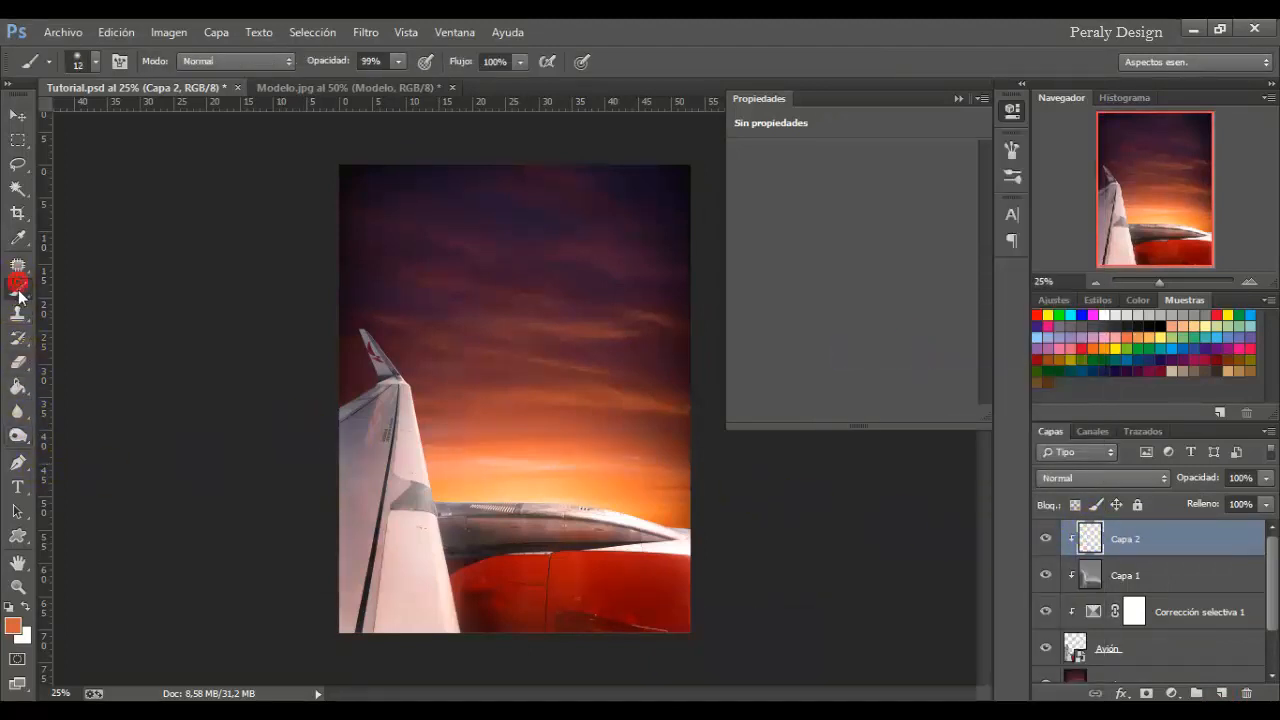
{"action": "left_click", "coordinate": [14, 627]}
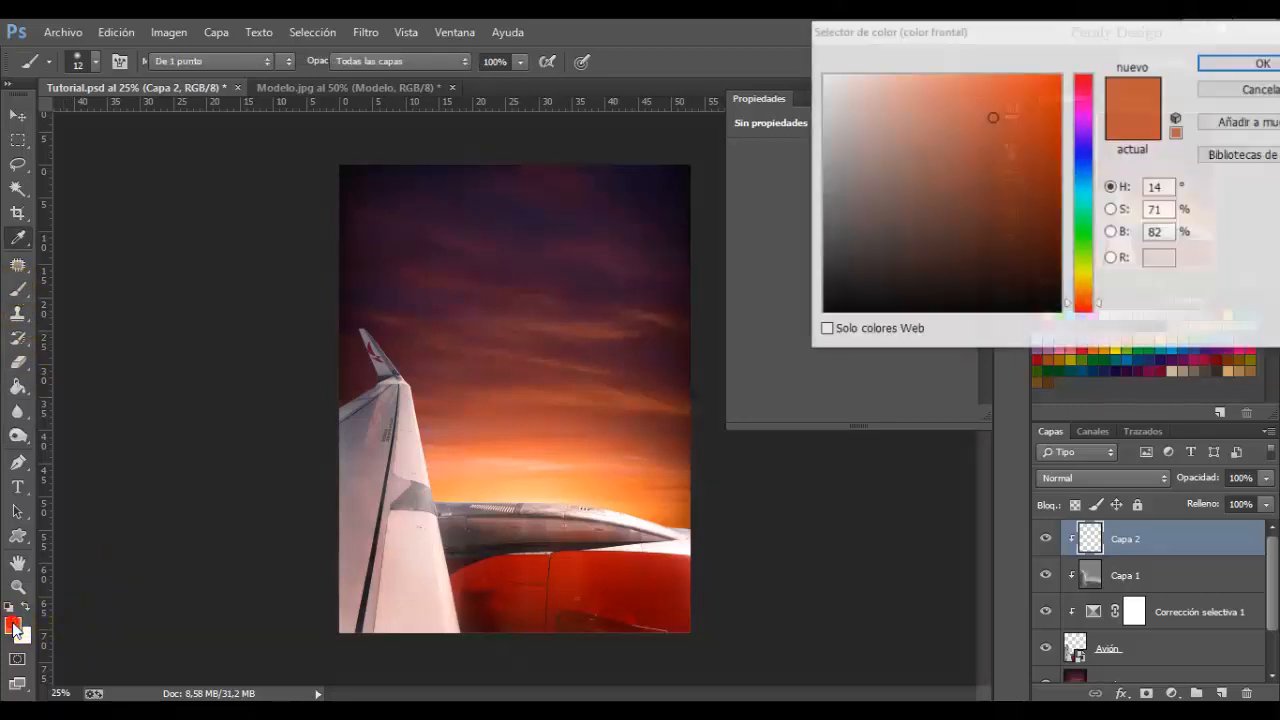
{"action": "left_click", "coordinate": [1145, 328]}
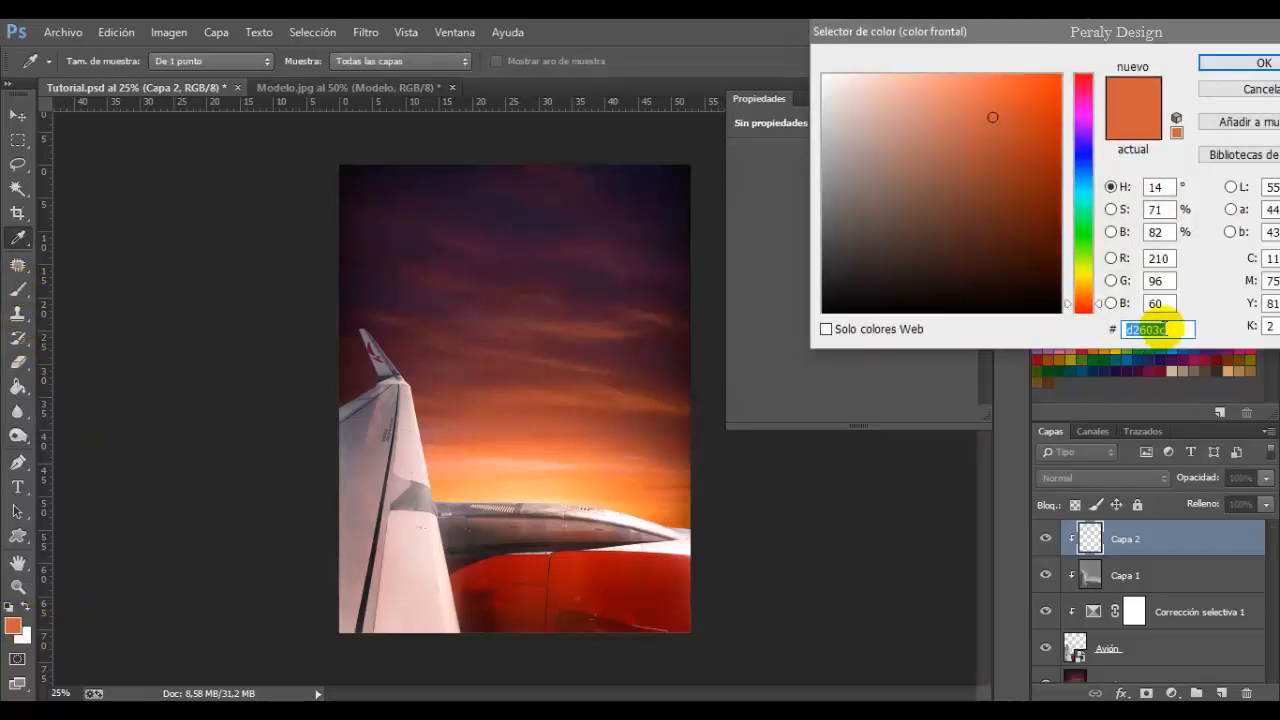
{"action": "left_click", "coordinate": [1217, 63]}
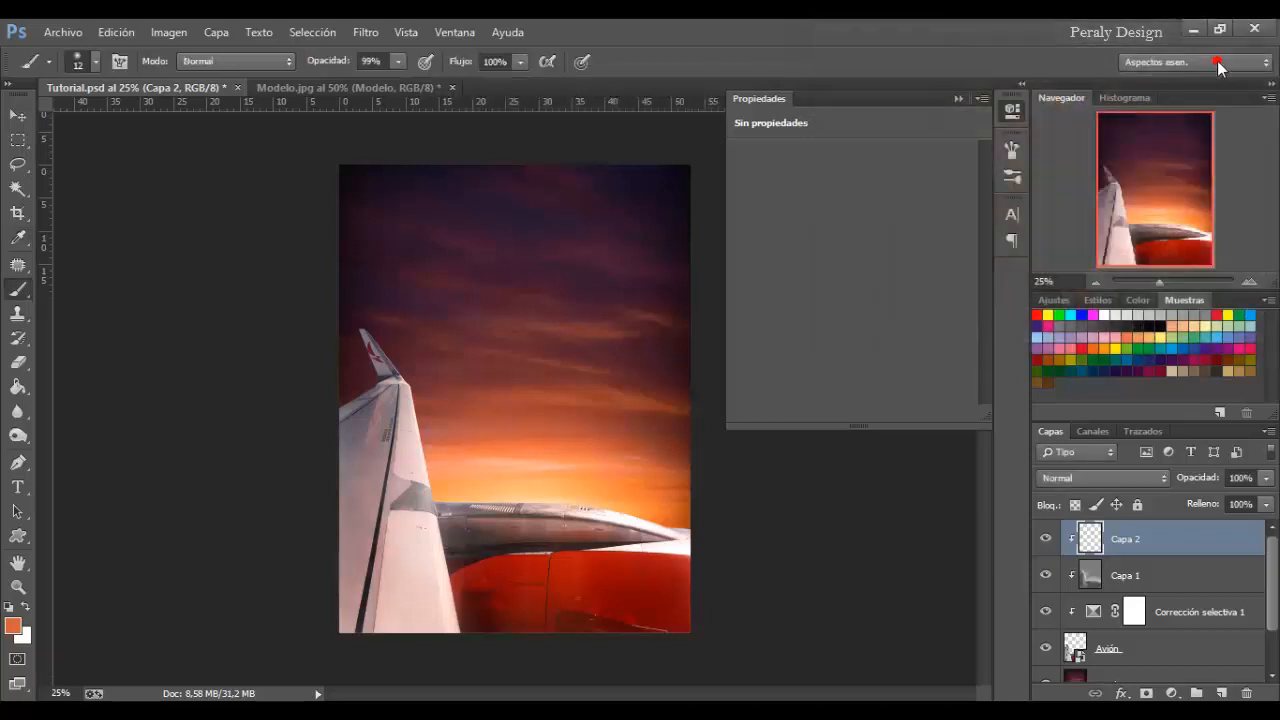
Paint orange light along the engine's upper edge with a soft 61 px brush, undoing the first stroke.
{"action": "right_click", "coordinate": [587, 454]}
{"action": "left_click_drag", "start_coordinate": [697, 498], "coordinate": [721, 498]}
{"action": "left_click", "coordinate": [435, 498]}
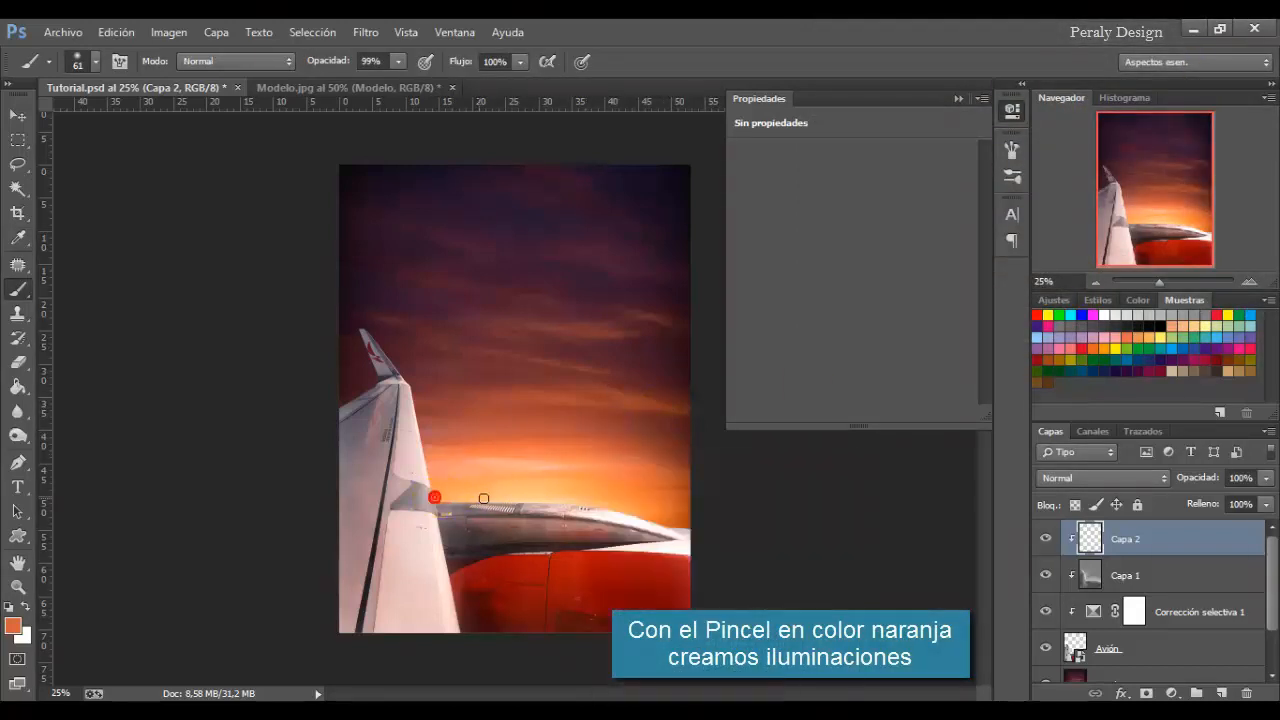
{"action": "key", "text": "ctrl+z"}
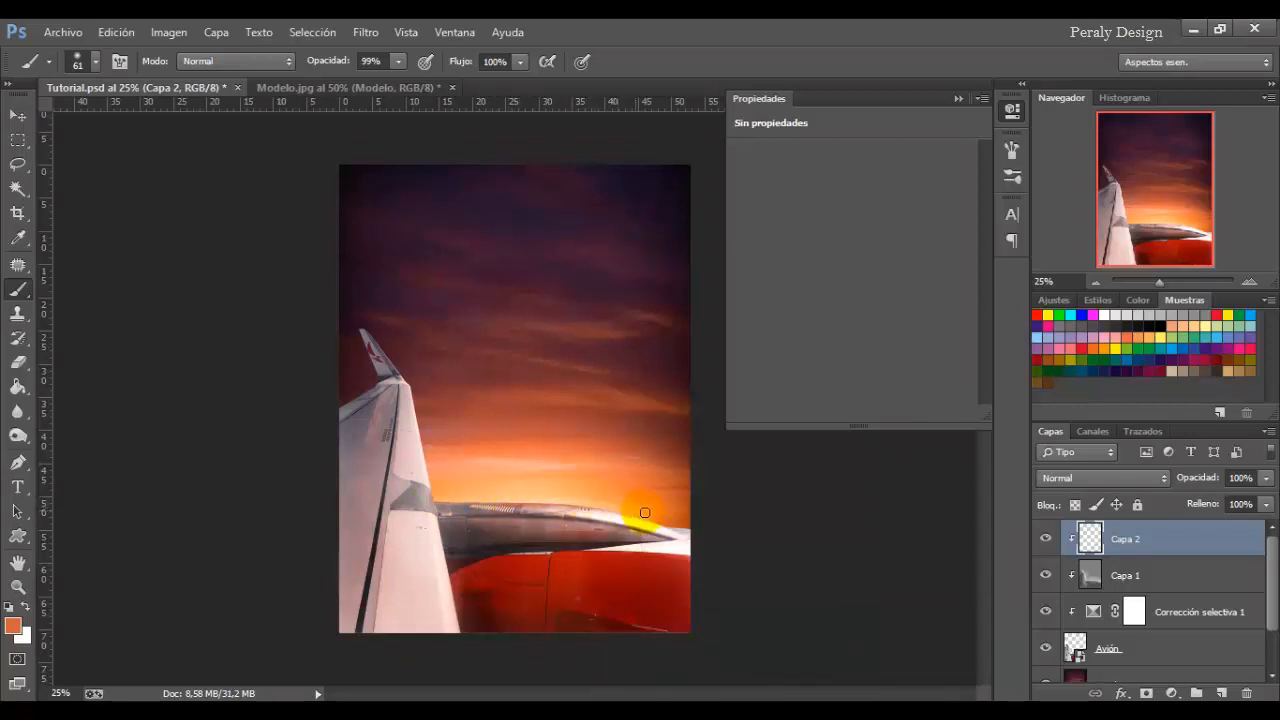
Set the orange light layer's blend mode to Trama (Screen) and compare the layer on and off.
{"action": "left_click", "coordinate": [1166, 479]}
{"action": "left_click", "coordinate": [1077, 180]}
{"action": "left_click", "coordinate": [1043, 540]}
{"action": "left_click", "coordinate": [1043, 540]}
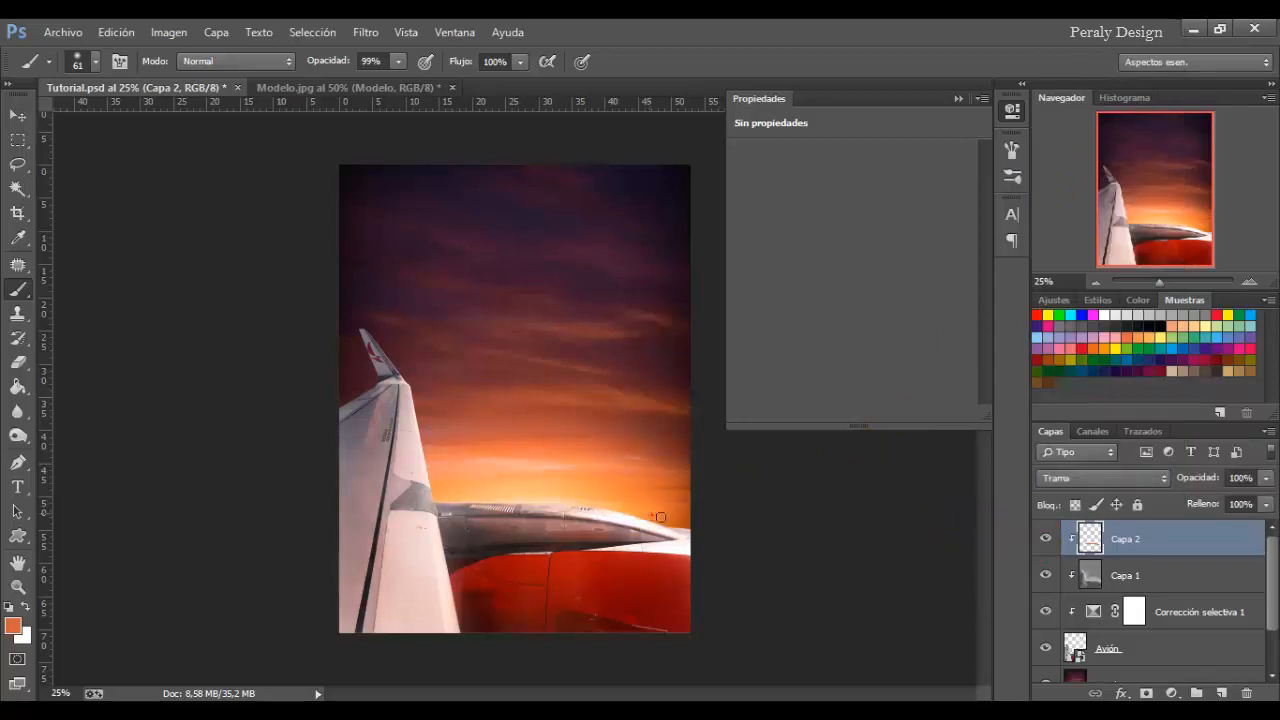
Paint orange light along the wing's sky-facing edge and the winglet, enlarging the brush from 61 to 187 px.
{"action": "left_click_drag", "start_coordinate": [422, 417], "coordinate": [436, 482]}
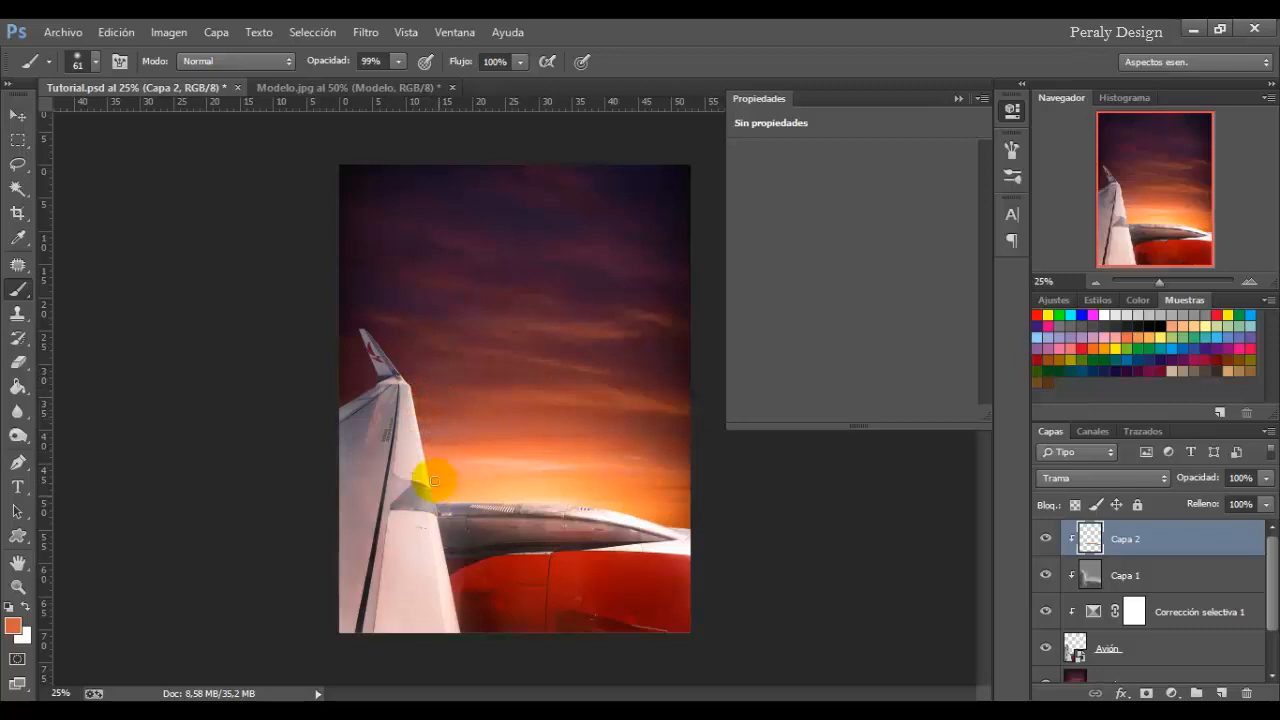
{"action": "left_click", "coordinate": [373, 329]}
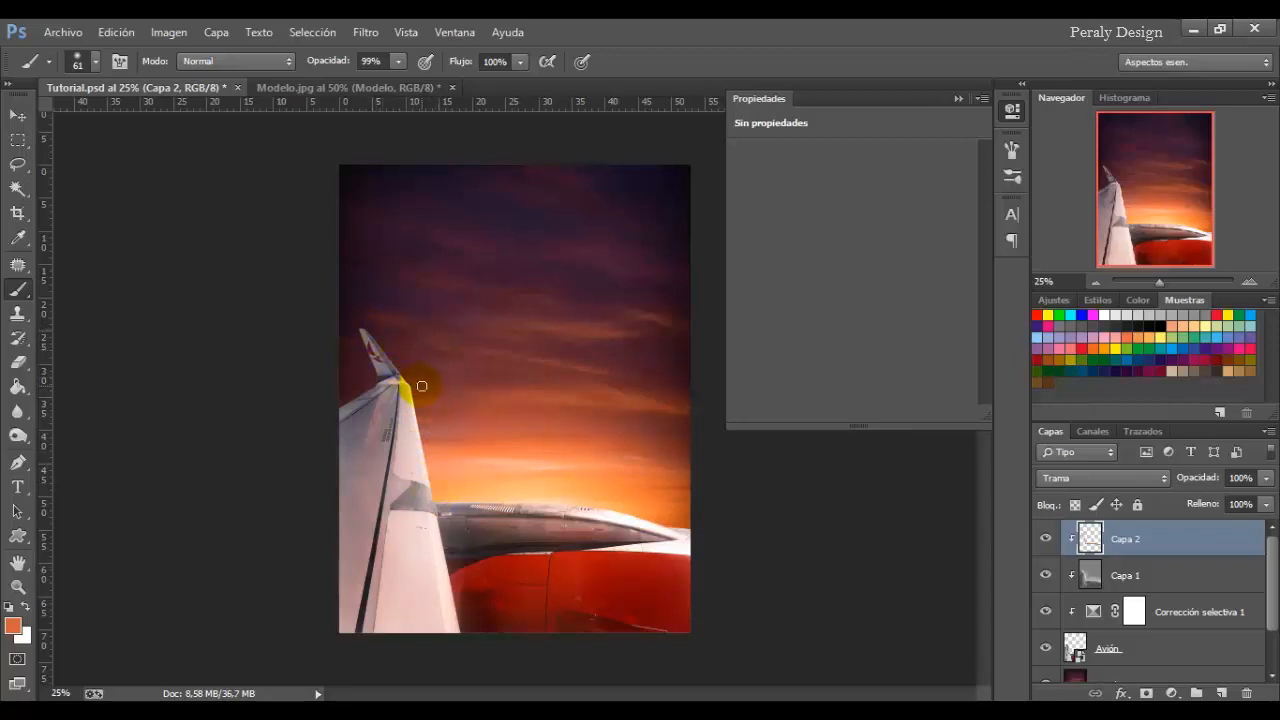
{"action": "right_click", "coordinate": [422, 386]}
{"action": "left_click", "coordinate": [608, 431]}
{"action": "left_click", "coordinate": [427, 365]}
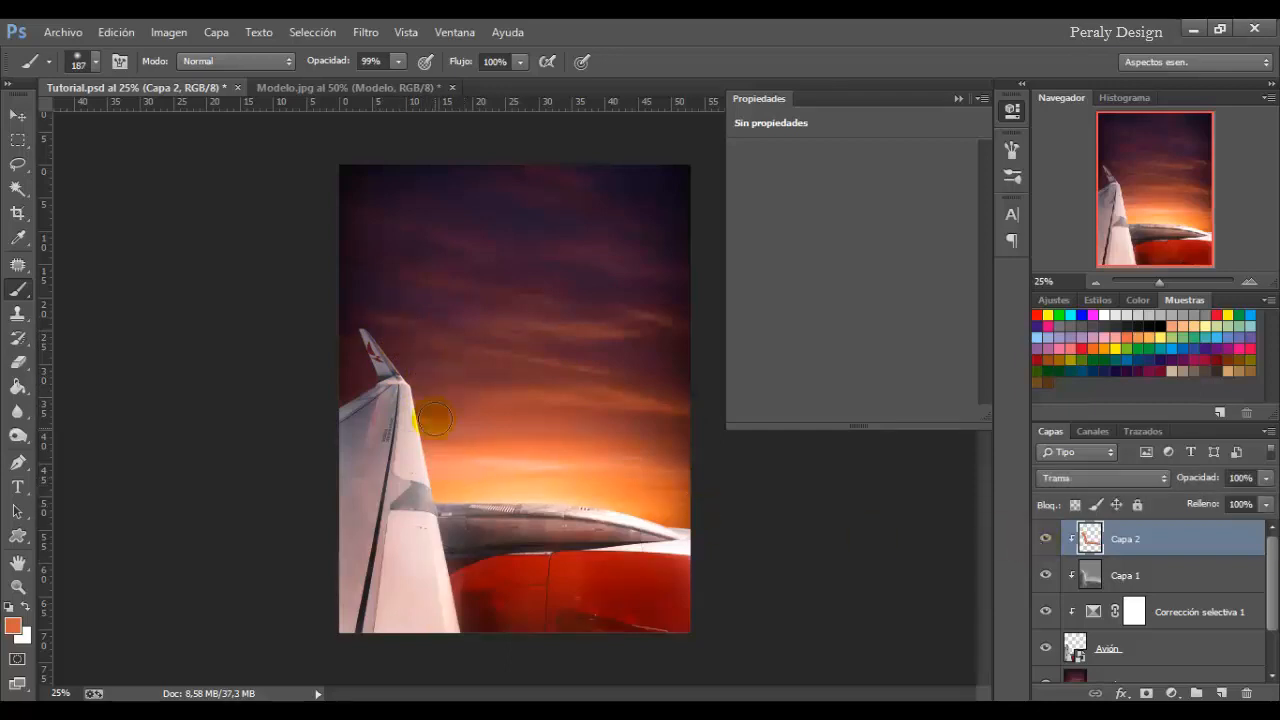
Compare the orange light layer on and off and save Tutorial.psd.
{"action": "left_click", "coordinate": [1045, 541]}
{"action": "left_click", "coordinate": [1045, 541]}
{"action": "key", "text": "ctrl+s"}
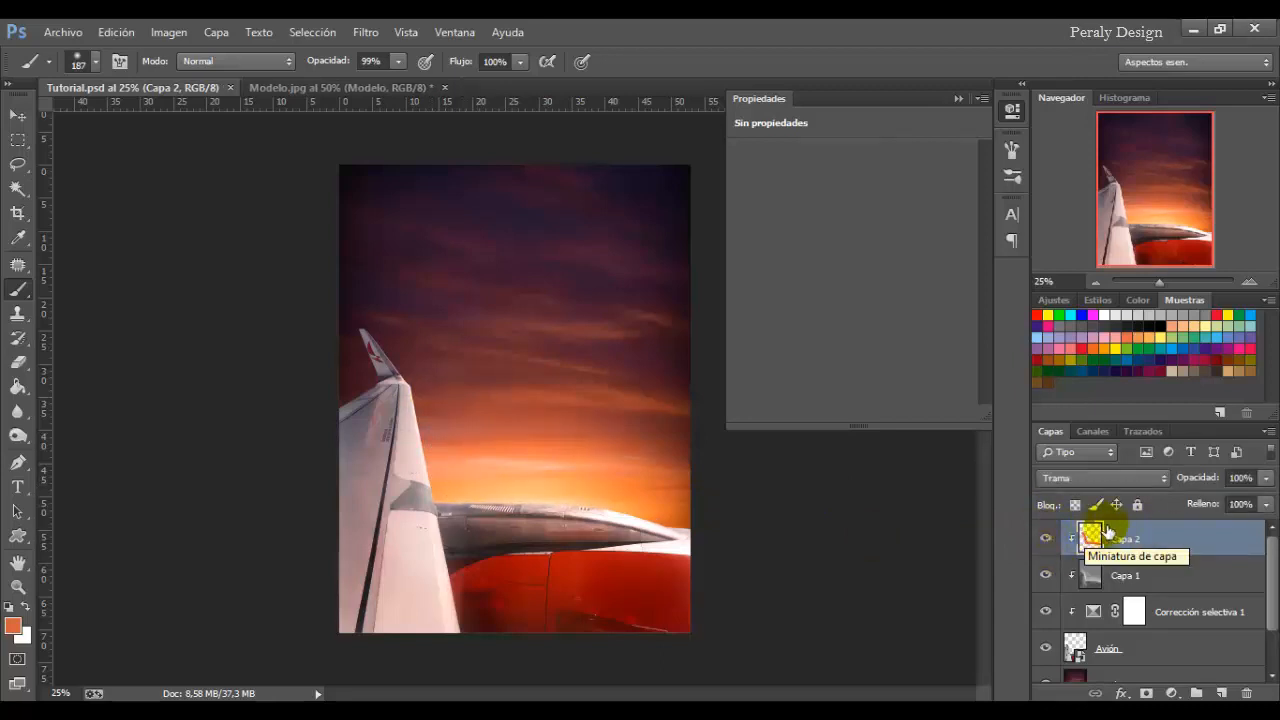
Check the skater's cut-out in Modelo.jpg with the background hidden, and bring the Modelo layer into Tutorial.psd for transforming.
{"action": "left_click", "coordinate": [322, 90]}
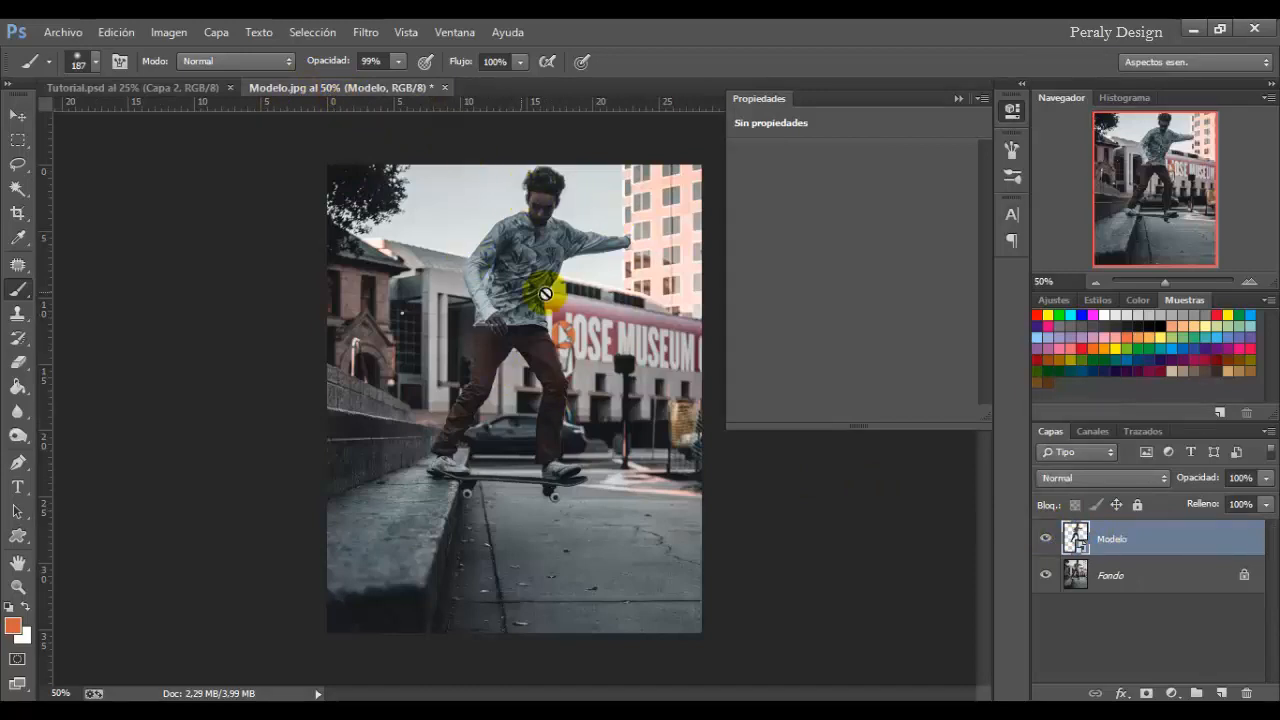
{"action": "left_click", "coordinate": [1045, 577]}
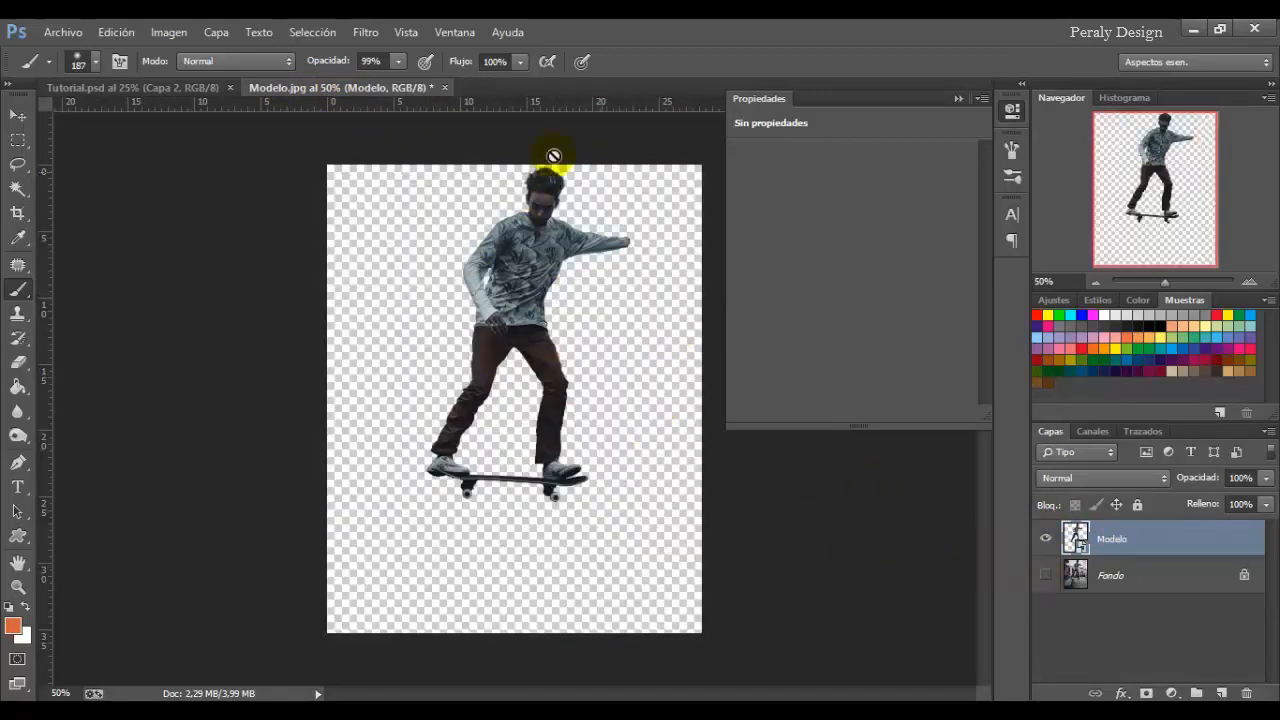
{"action": "left_click", "coordinate": [1045, 576]}
{"action": "left_click", "coordinate": [1046, 576]}
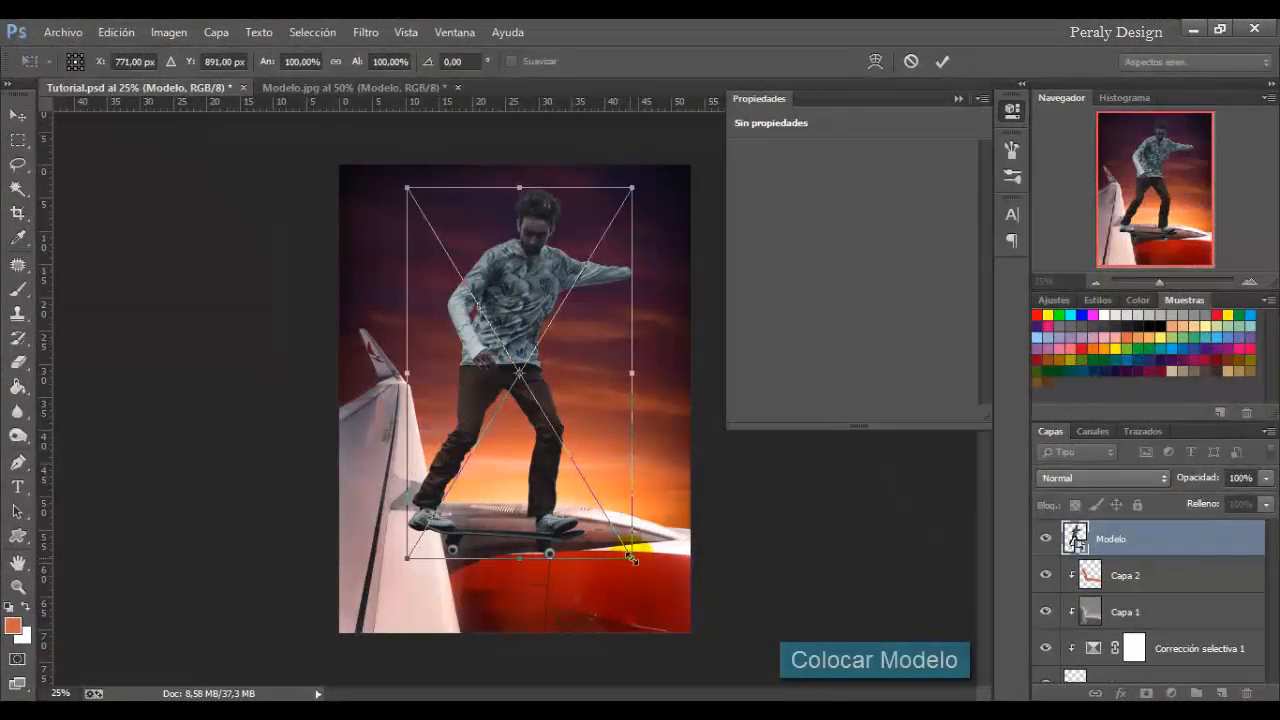
Scale the skater proportionally to about 43.5% and position the skateboard's wheels on top of the engine.
{"action": "left_click_drag", "start_coordinate": [632, 556], "coordinate": [559, 437]}
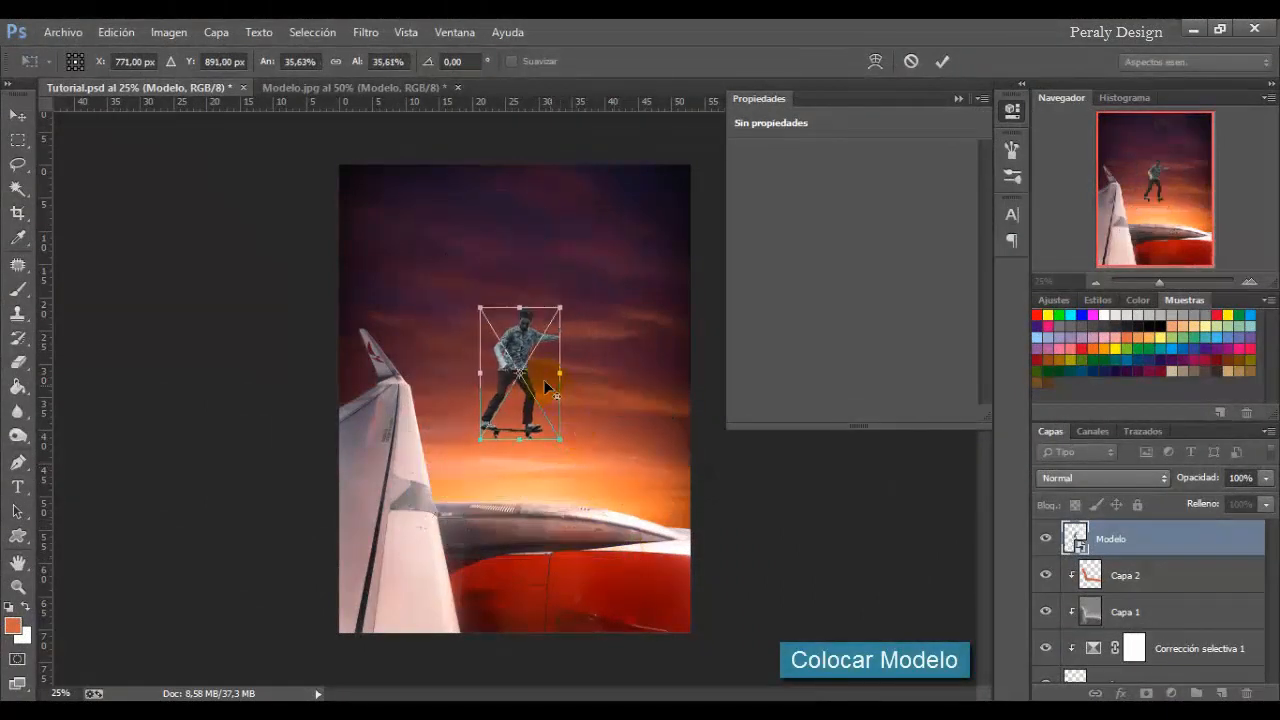
{"action": "left_click_drag", "start_coordinate": [539, 384], "coordinate": [571, 351]}
{"action": "left_click_drag", "start_coordinate": [535, 417], "coordinate": [528, 424]}
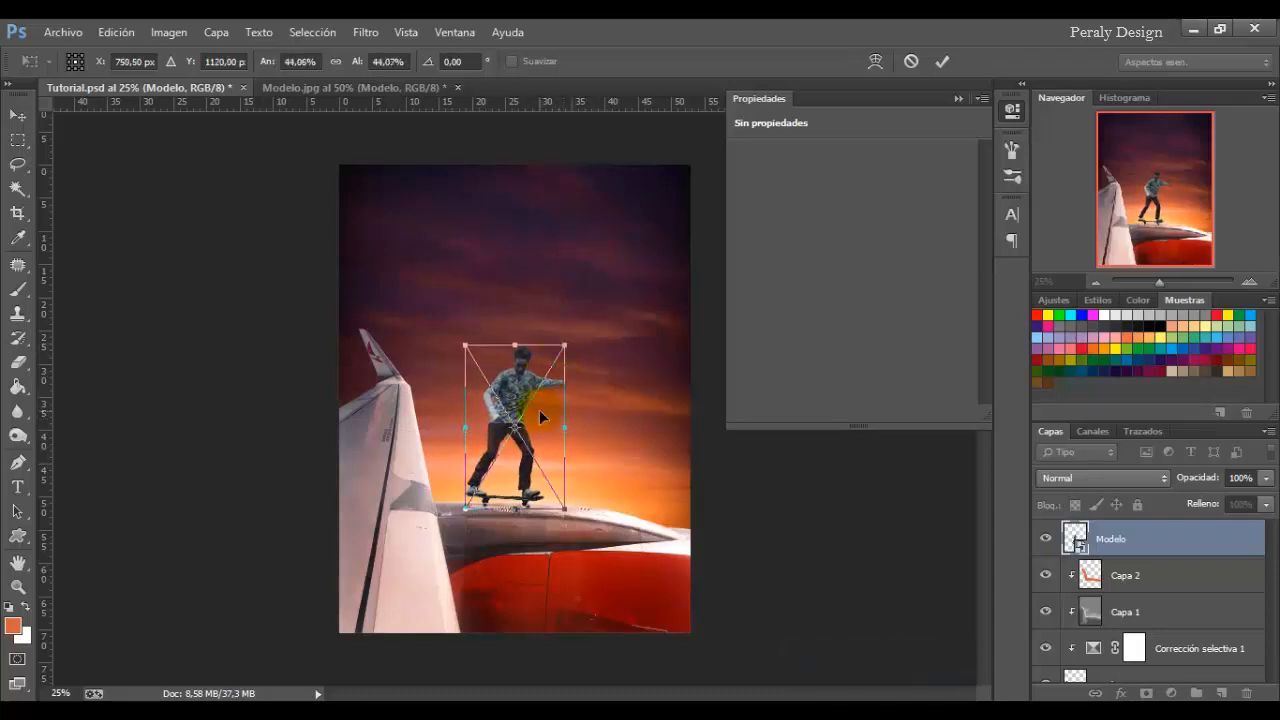
{"action": "left_click_drag", "start_coordinate": [541, 411], "coordinate": [539, 411]}
{"action": "left_click_drag", "start_coordinate": [563, 345], "coordinate": [562, 348]}
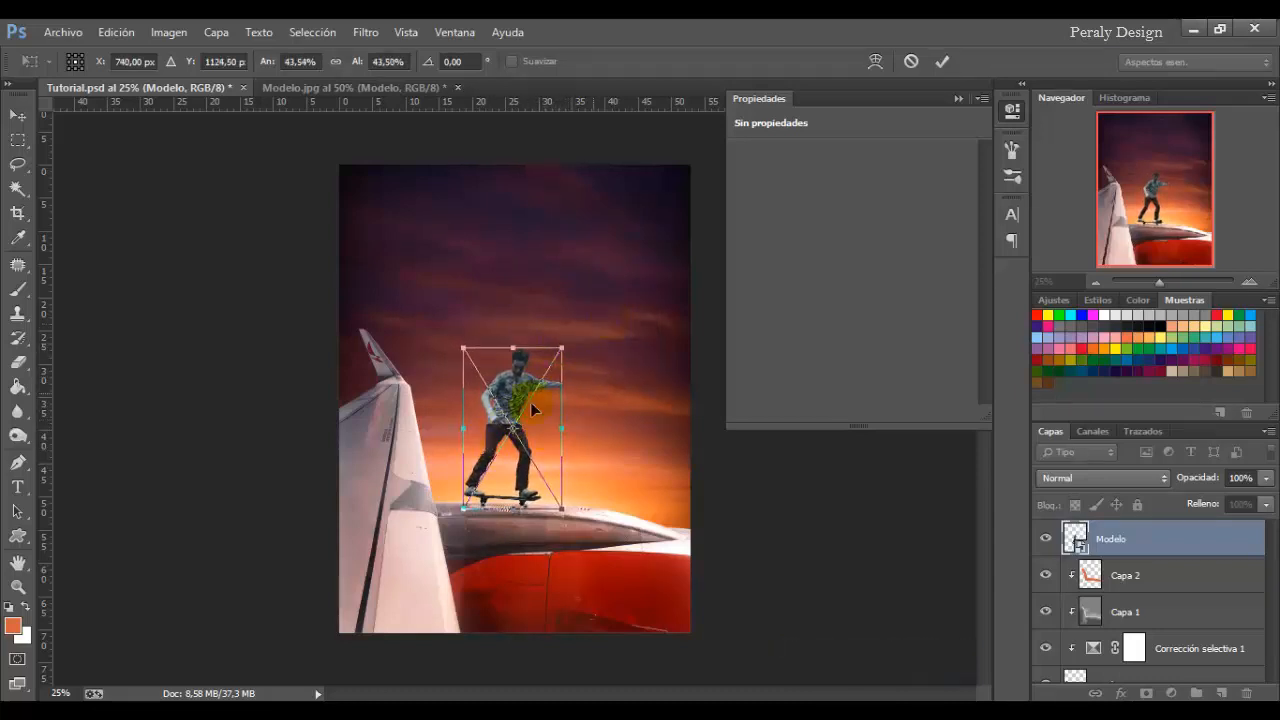
{"action": "left_click", "coordinate": [942, 63]}
Add a new layer directly beneath the Modelo layer and clip it to the airplane for the skateboard's shadow.
{"action": "key", "text": "ctrl+plus"}
{"action": "key", "text": "ctrl+plus"}
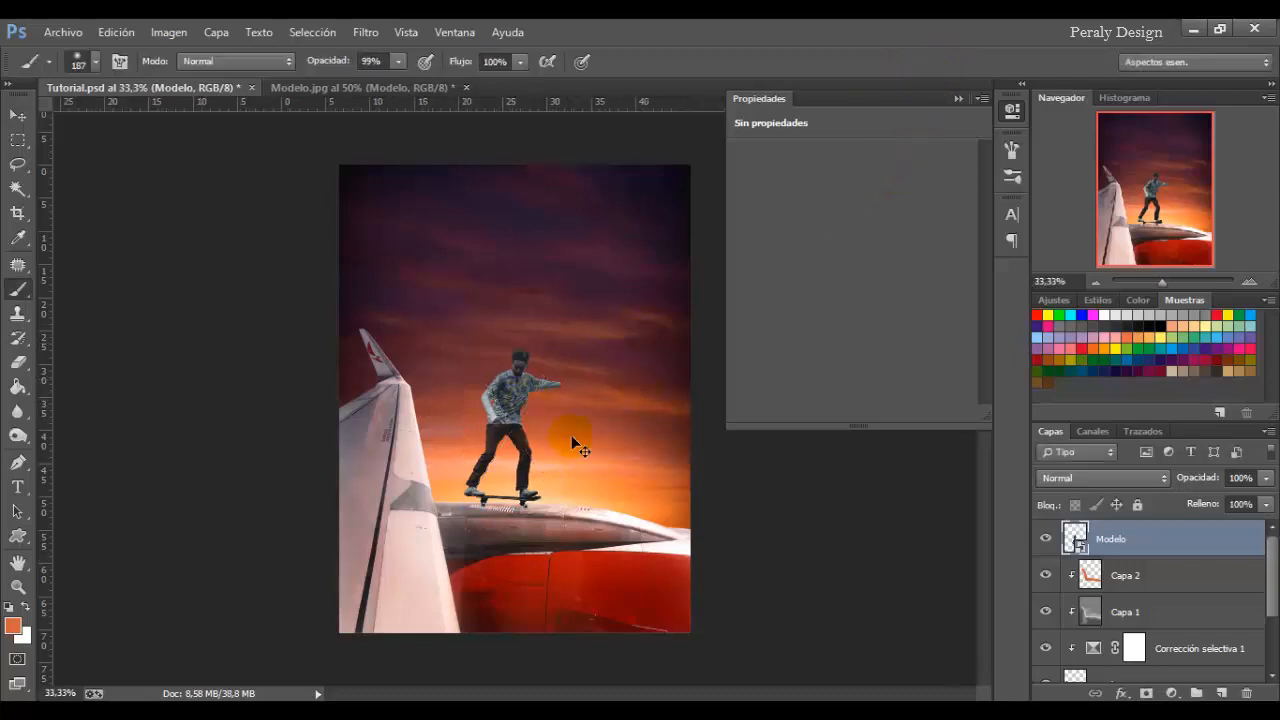
{"action": "scroll", "coordinate": [568, 403], "scroll_direction": "down", "scroll_amount": 2}
{"action": "key", "text": "ctrl+plus"}
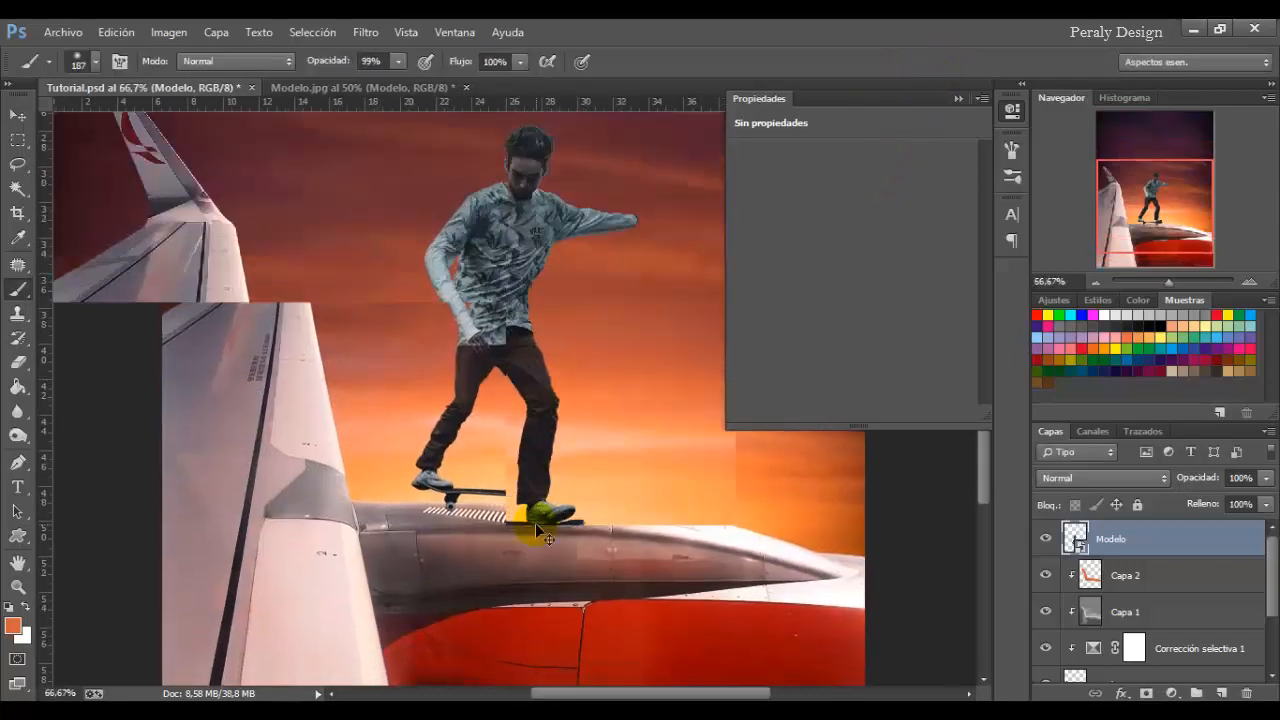
{"action": "key", "text": "ctrl+plus"}
{"action": "left_click_drag", "start_coordinate": [537, 523], "coordinate": [537, 388]}
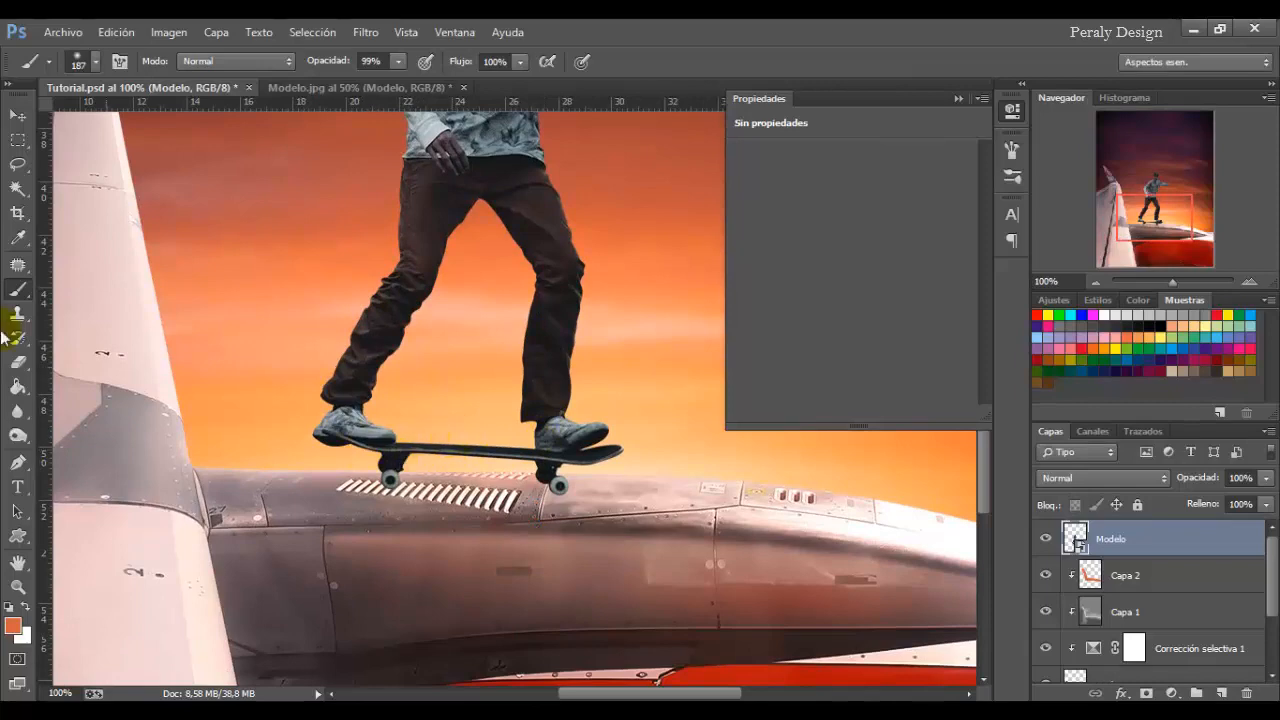
{"action": "left_click", "coordinate": [1113, 573]}
{"action": "left_click", "coordinate": [1119, 575]}
{"action": "left_click", "coordinate": [1221, 693]}
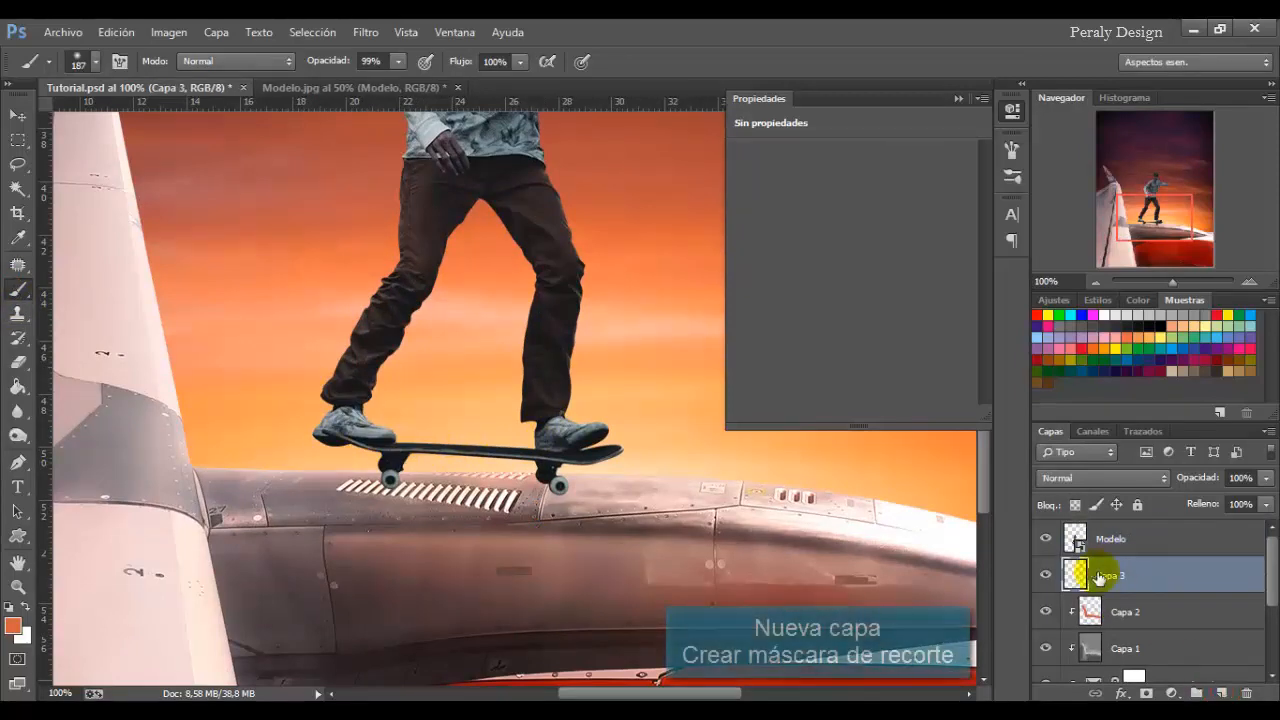
{"action": "right_click", "coordinate": [1099, 577]}
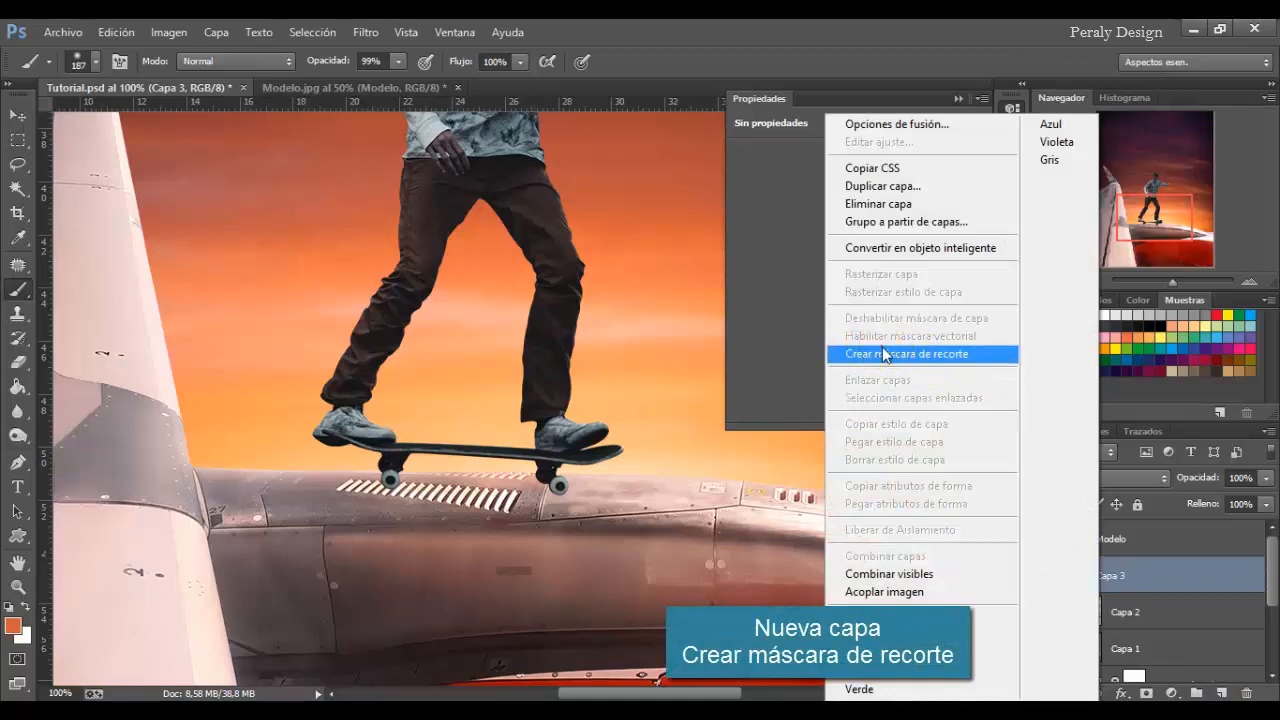
{"action": "left_click", "coordinate": [884, 355]}
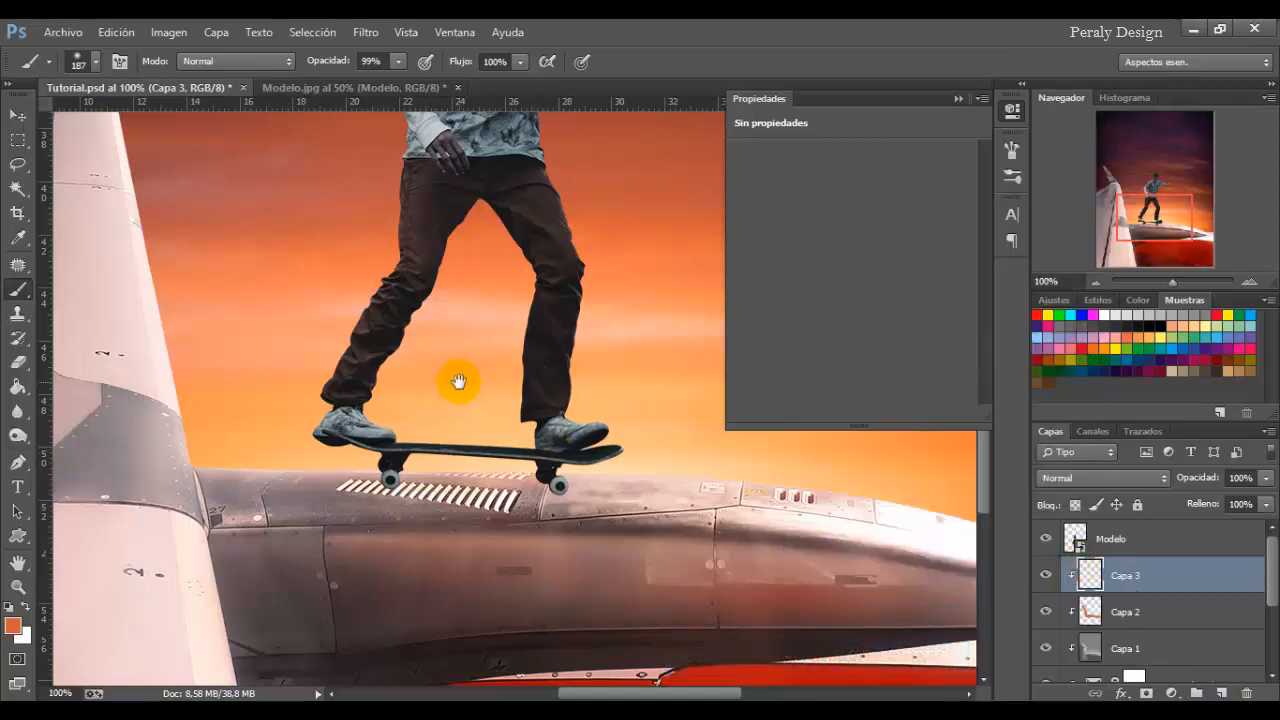
Set the foreground colour to black (000000) and the brush opacity to 20% for the shadow on Capa 3.
{"action": "left_click_drag", "start_coordinate": [458, 381], "coordinate": [446, 390]}
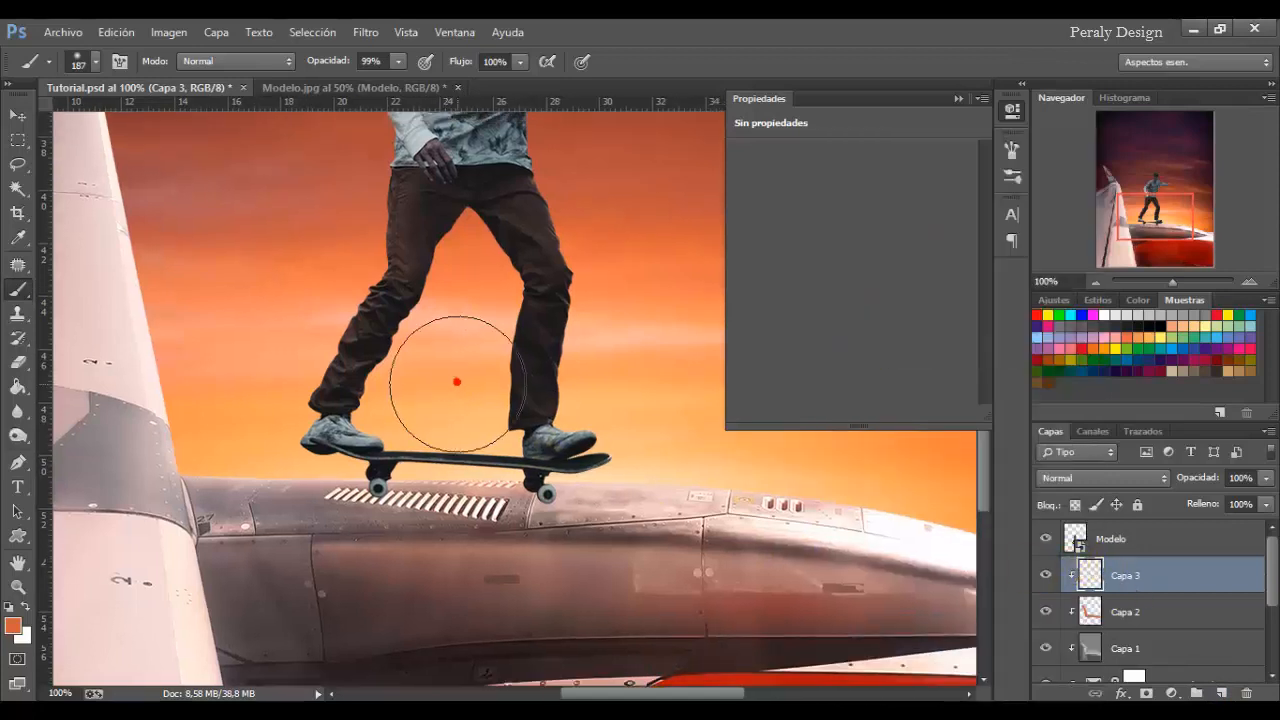
{"action": "left_click", "coordinate": [12, 627]}
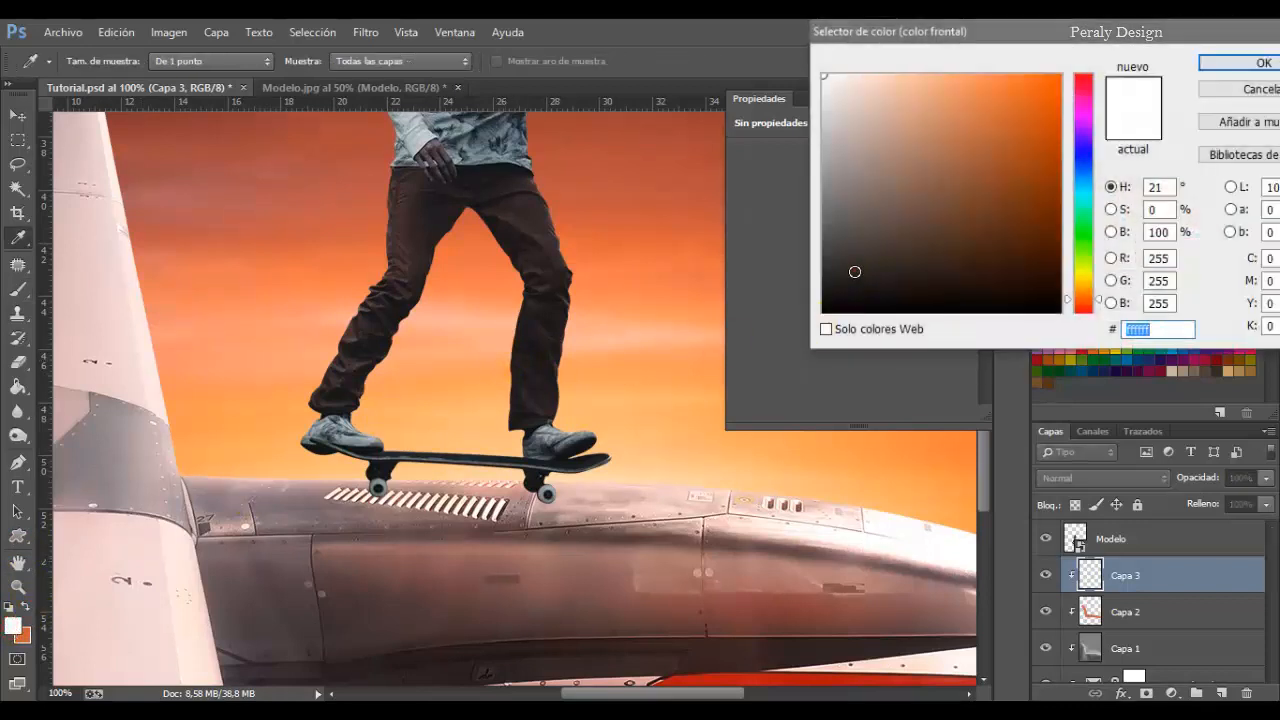
{"action": "left_click_drag", "start_coordinate": [855, 272], "coordinate": [822, 312]}
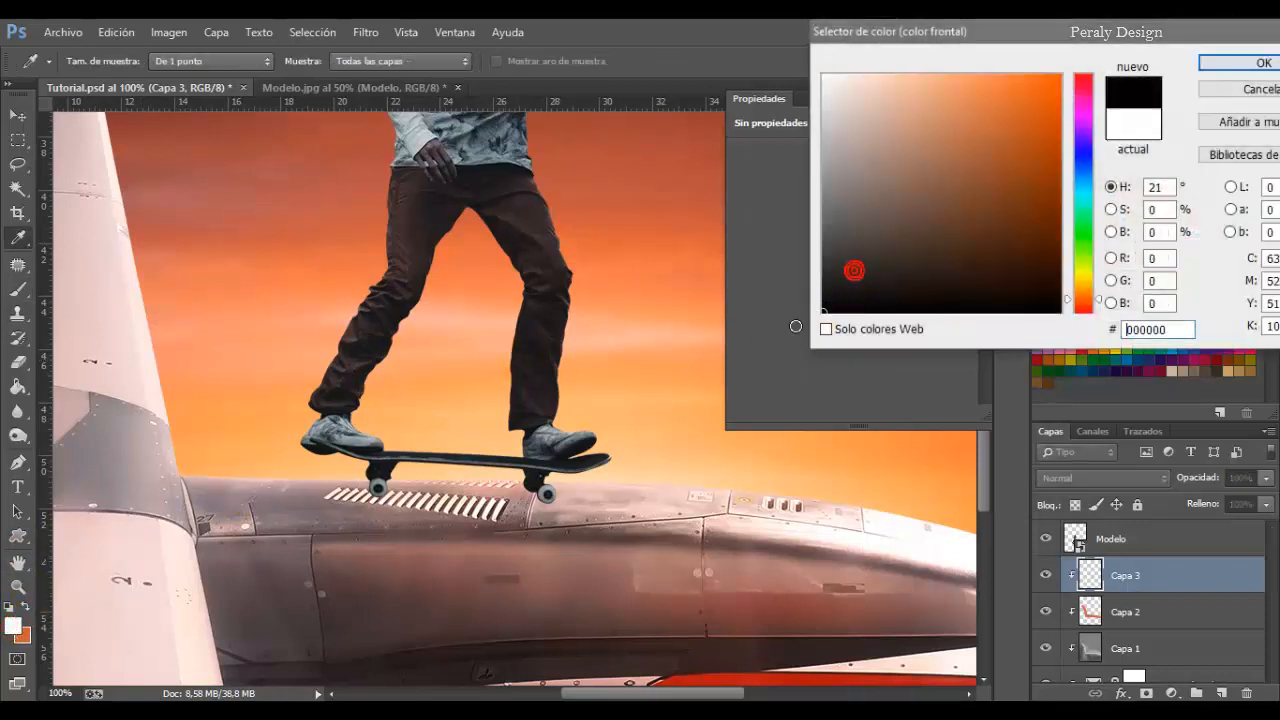
{"action": "left_click", "coordinate": [1230, 67]}
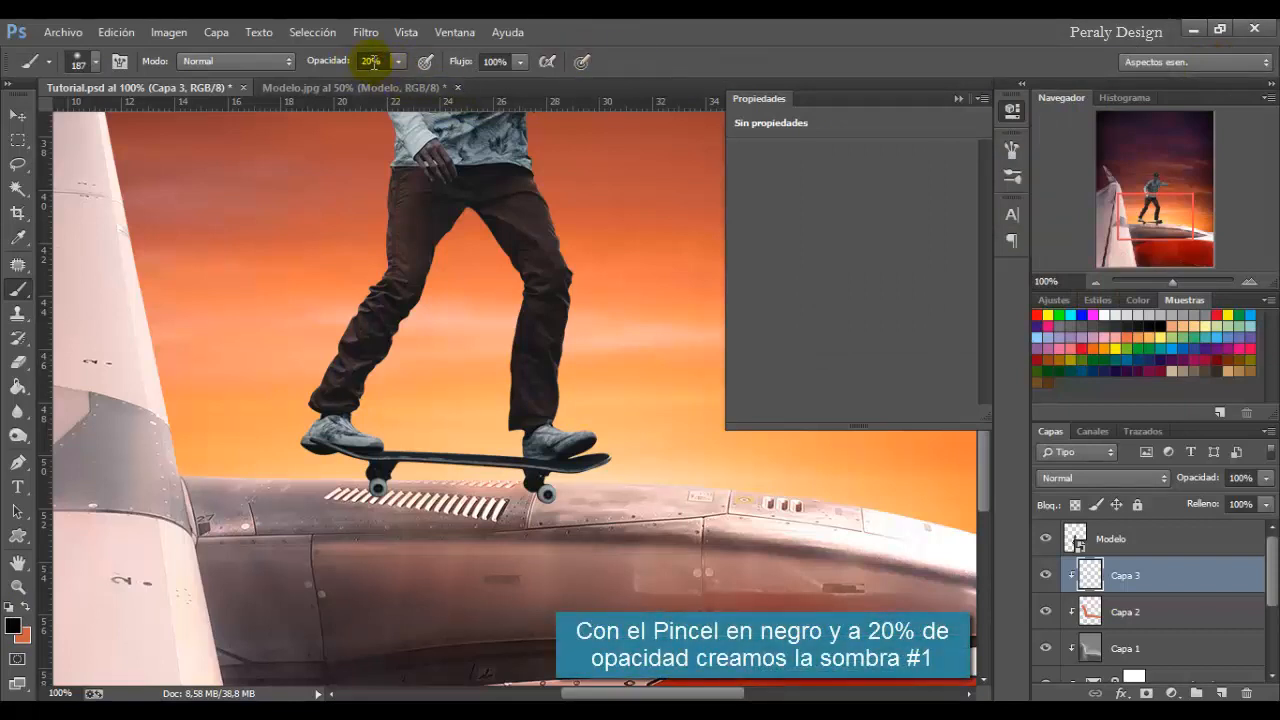
Paint a soft shadow on the engine between and around the skateboard's wheels with a 38 px brush, and compare Capa 3 on and off.
{"action": "right_click", "coordinate": [483, 377]}
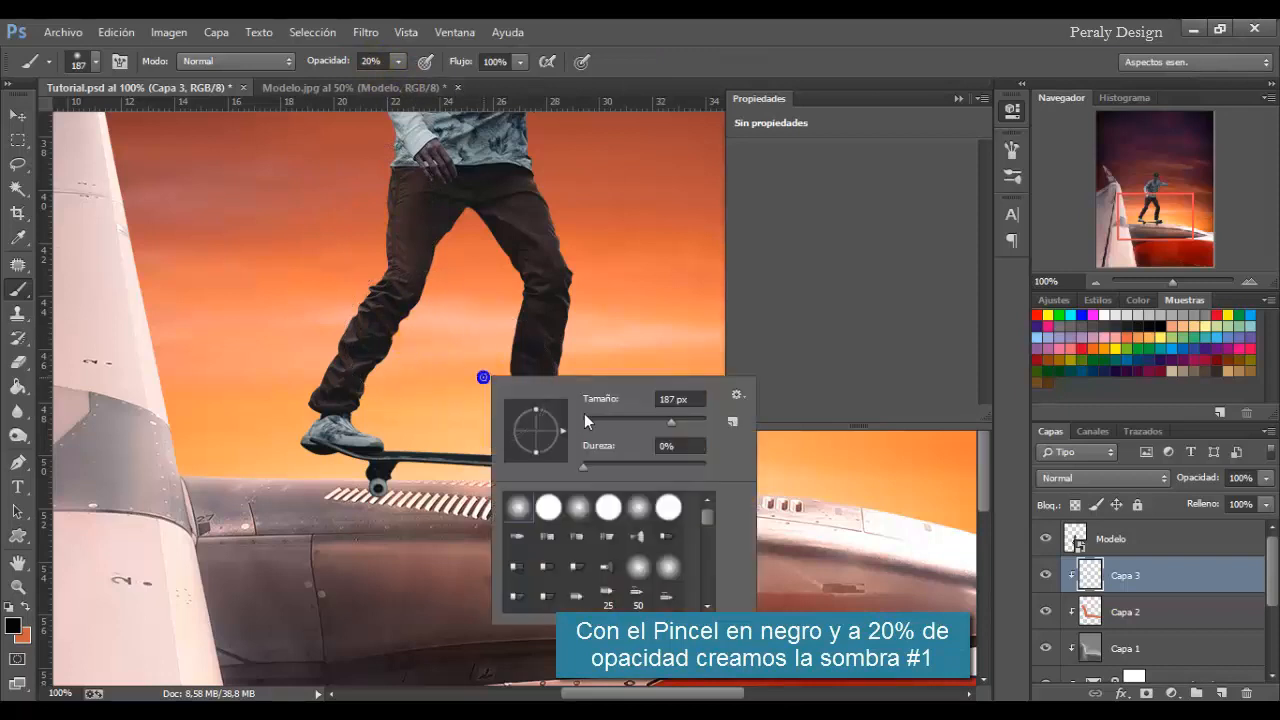
{"action": "left_click", "coordinate": [590, 421]}
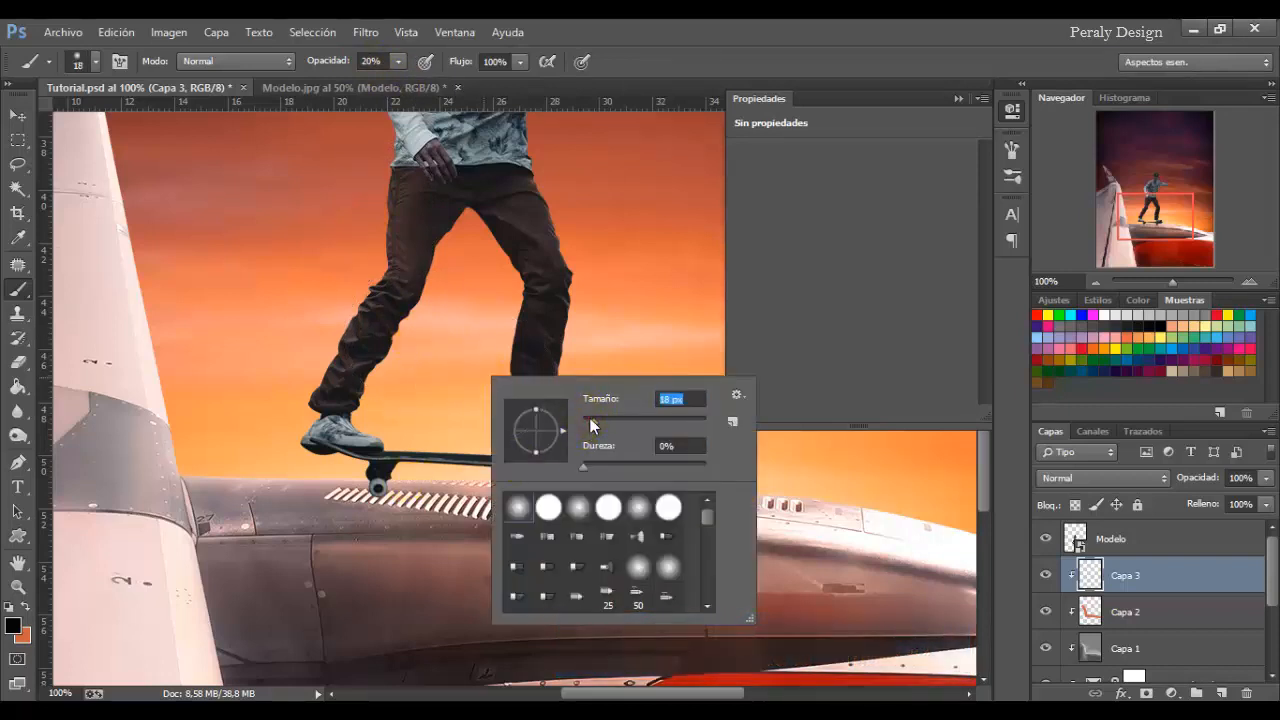
{"action": "mouse_move", "coordinate": [590, 425]}
{"action": "left_mouse_down"}
{"action": "mouse_move", "coordinate": [619, 423]}
{"action": "mouse_move", "coordinate": [606, 417]}
{"action": "left_mouse_up"}
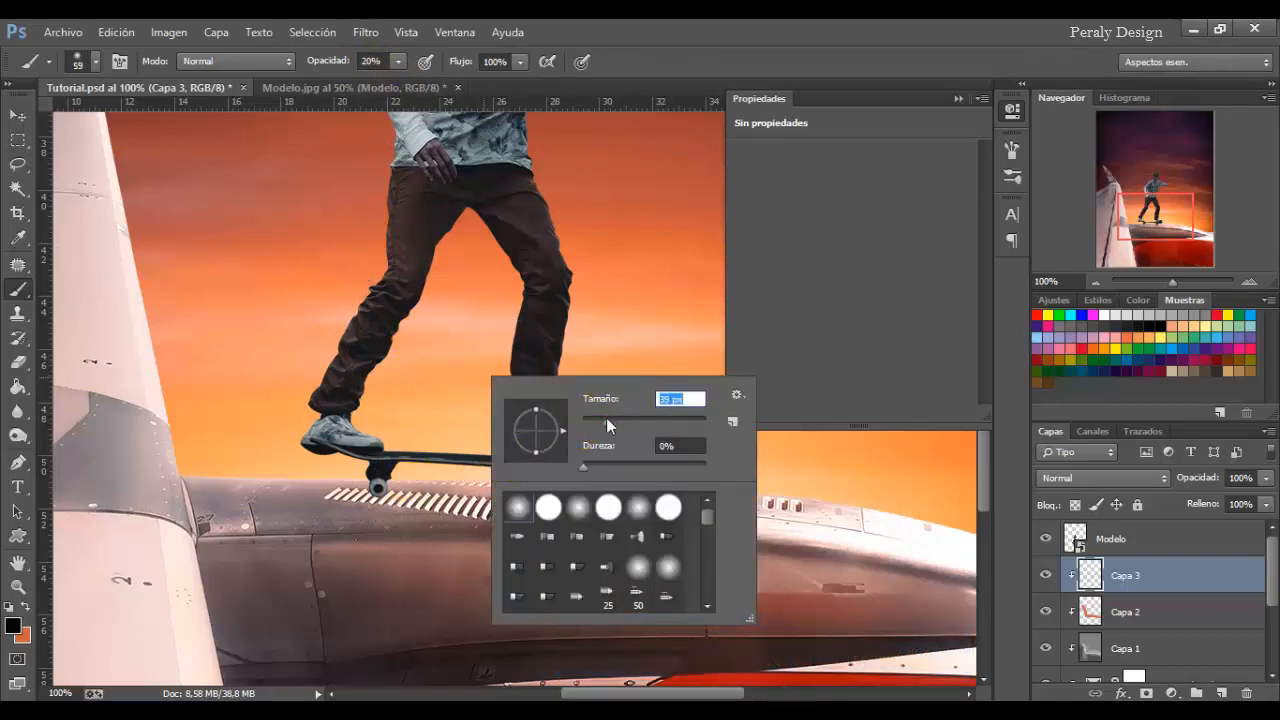
{"action": "left_click", "coordinate": [367, 485]}
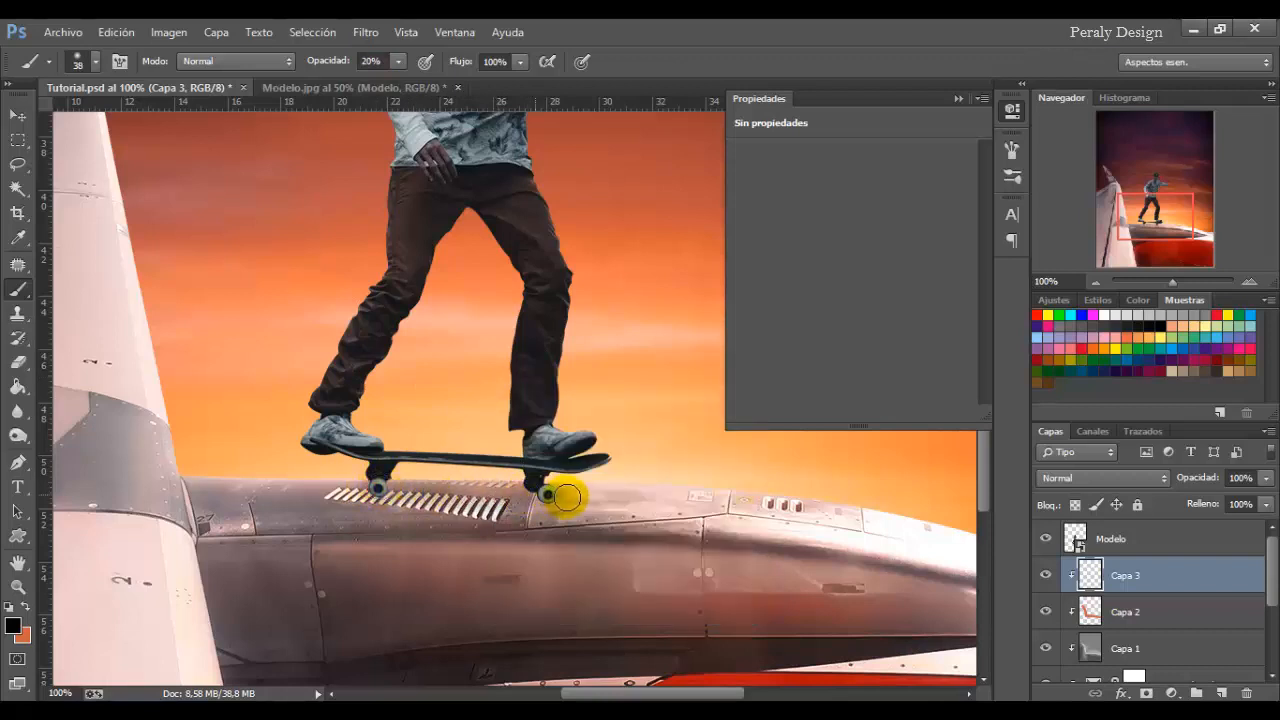
{"action": "left_click_drag", "start_coordinate": [547, 493], "coordinate": [346, 490]}
{"action": "mouse_move", "coordinate": [427, 489]}
{"action": "left_mouse_down"}
{"action": "mouse_move", "coordinate": [591, 504]}
{"action": "mouse_move", "coordinate": [349, 491]}
{"action": "mouse_move", "coordinate": [570, 497]}
{"action": "left_mouse_up"}
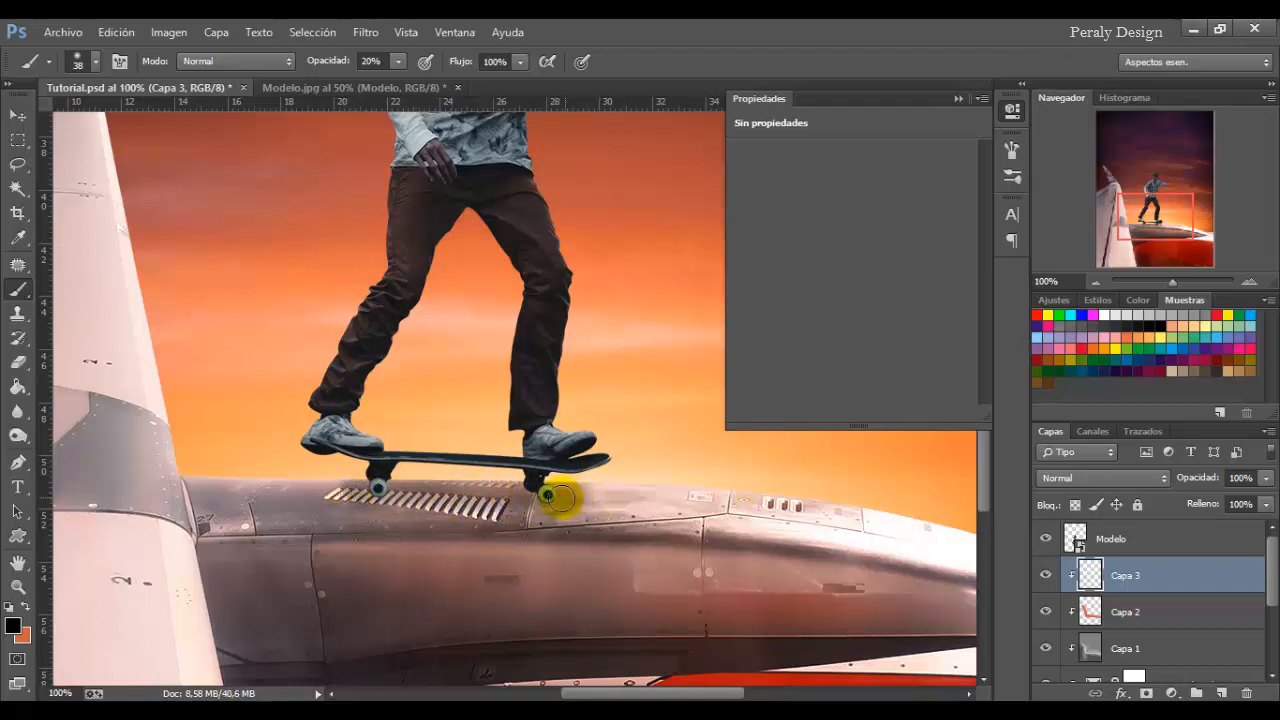
{"action": "left_click", "coordinate": [1040, 577]}
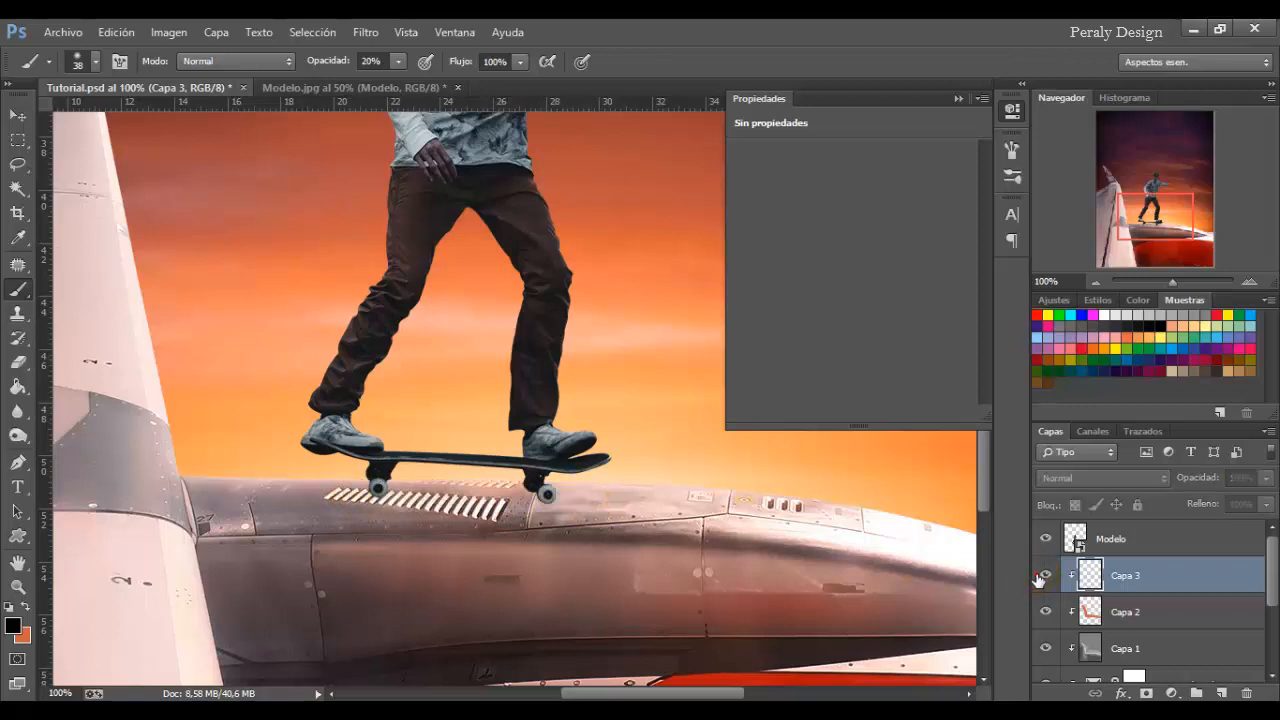
{"action": "left_click", "coordinate": [1040, 577]}
Darken the shadow close to both skateboard wheels with a 16 px soft brush.
{"action": "right_click", "coordinate": [660, 455]}
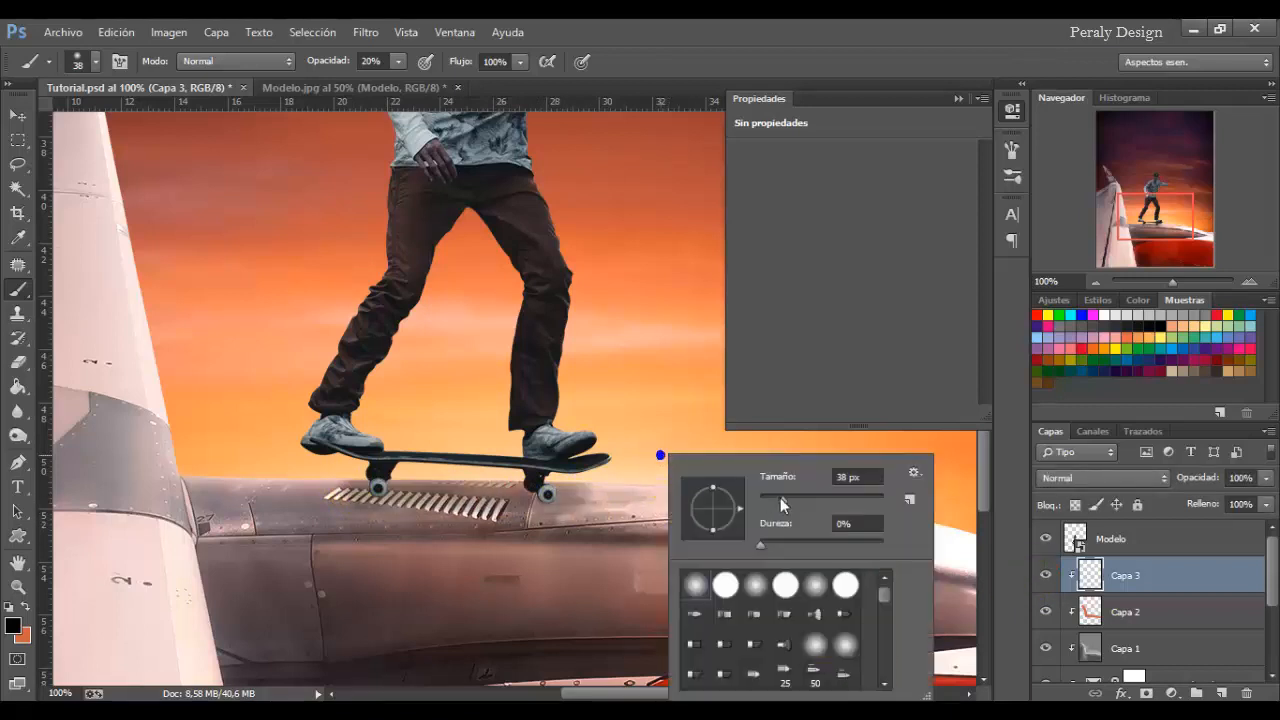
{"action": "left_click_drag", "start_coordinate": [780, 497], "coordinate": [772, 496]}
{"action": "left_click", "coordinate": [515, 499]}
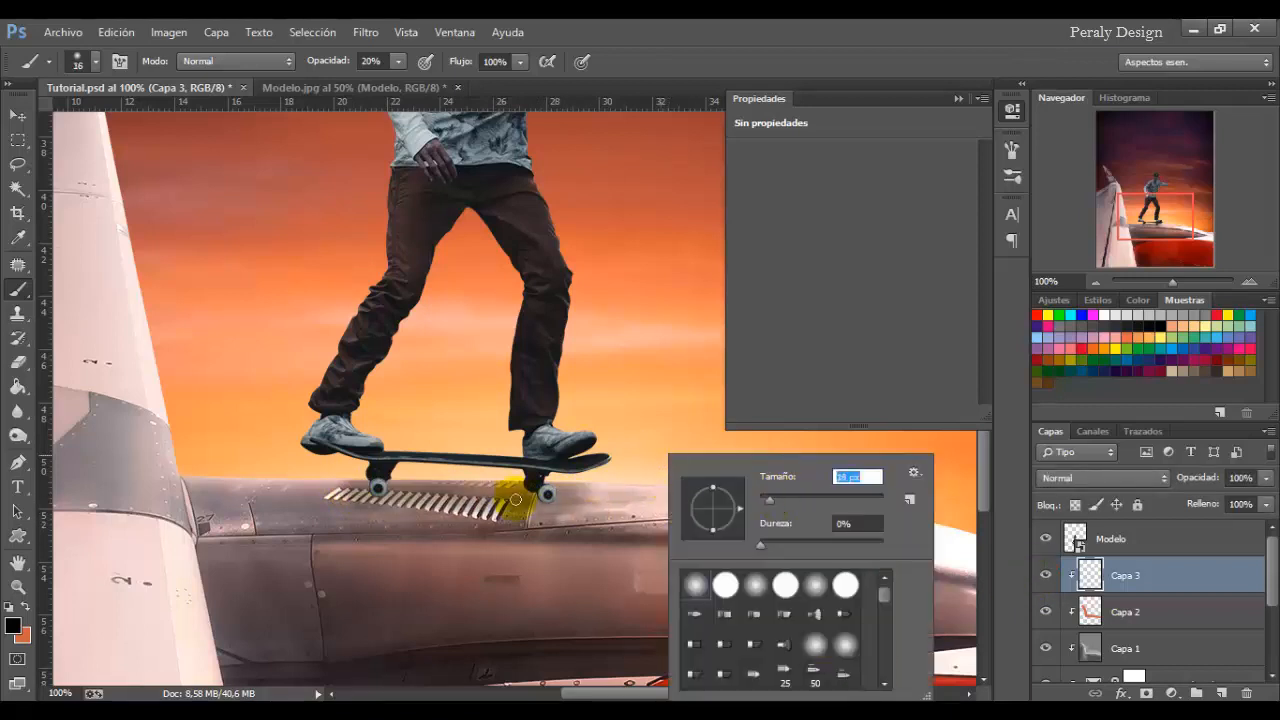
{"action": "left_click", "coordinate": [528, 486]}
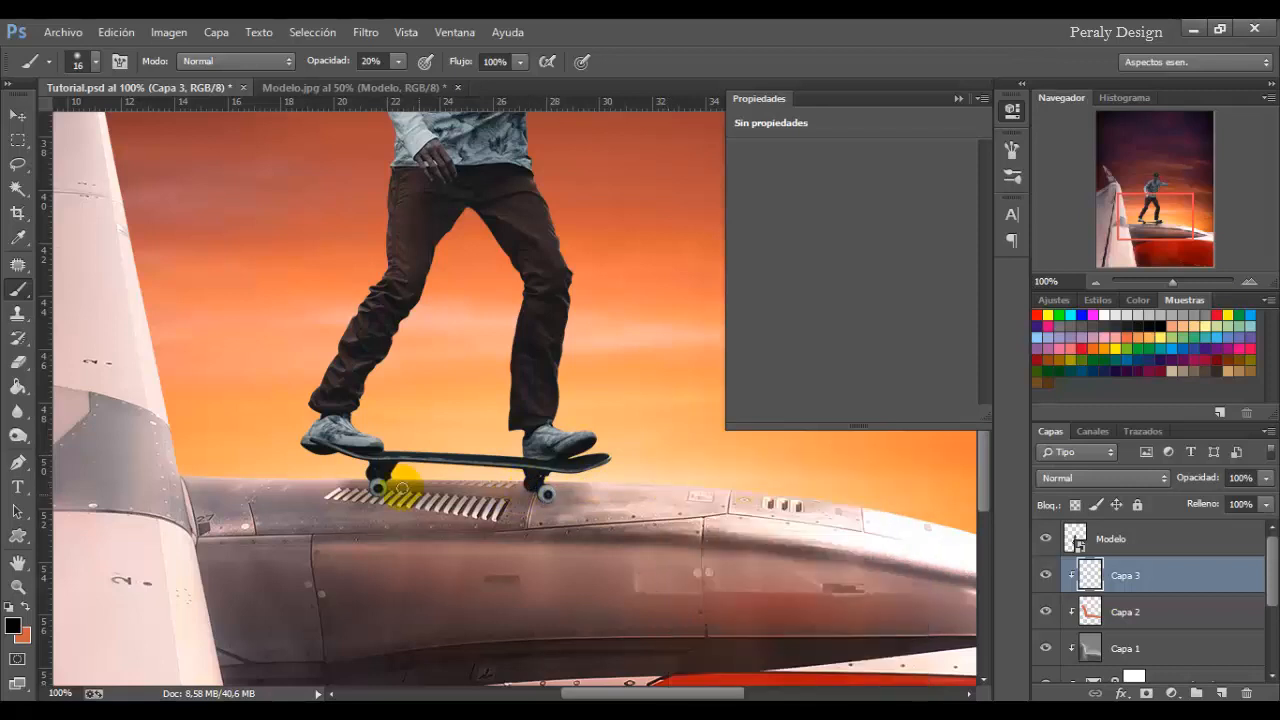
{"action": "left_click_drag", "start_coordinate": [401, 489], "coordinate": [378, 482]}
Reduce the brush to 7 px and paint a tight contact shadow under the skateboard's front wheel.
{"action": "right_click", "coordinate": [517, 494]}
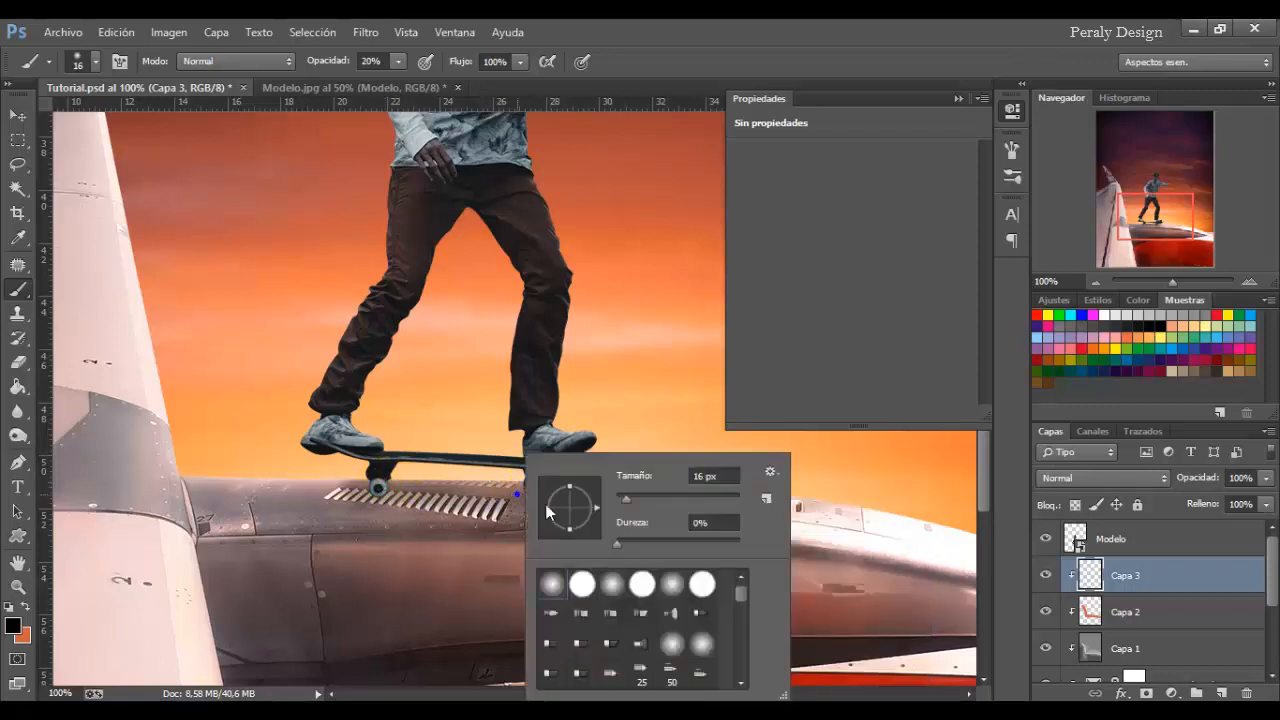
{"action": "left_click_drag", "start_coordinate": [621, 492], "coordinate": [623, 492]}
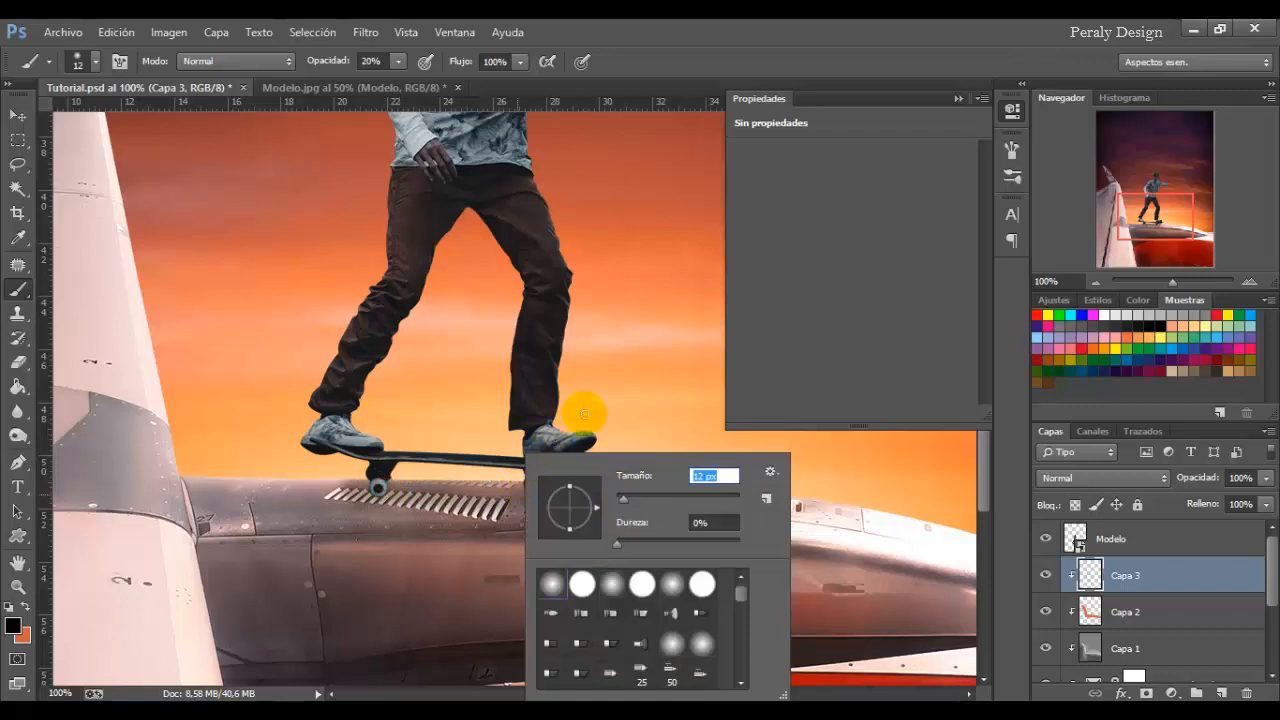
{"action": "left_click", "coordinate": [661, 61]}
{"action": "right_click", "coordinate": [573, 488]}
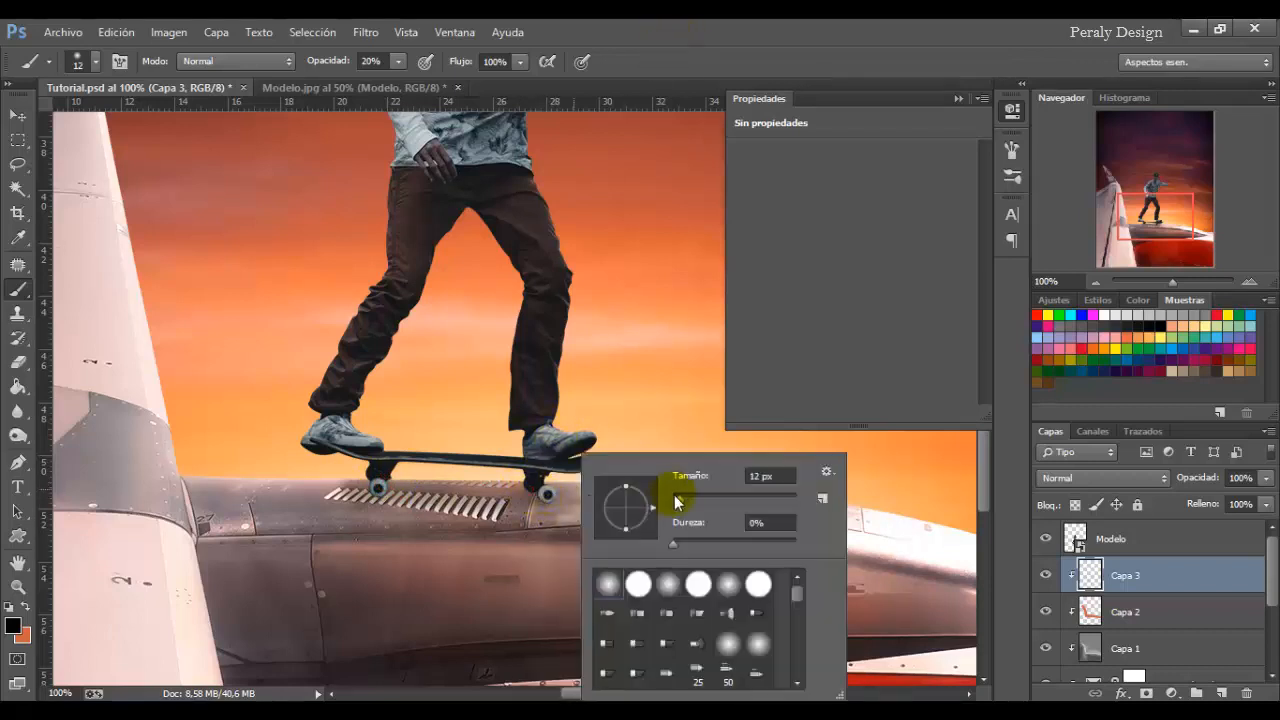
{"action": "left_click_drag", "start_coordinate": [678, 499], "coordinate": [675, 499]}
{"action": "left_click_drag", "start_coordinate": [537, 500], "coordinate": [546, 499]}
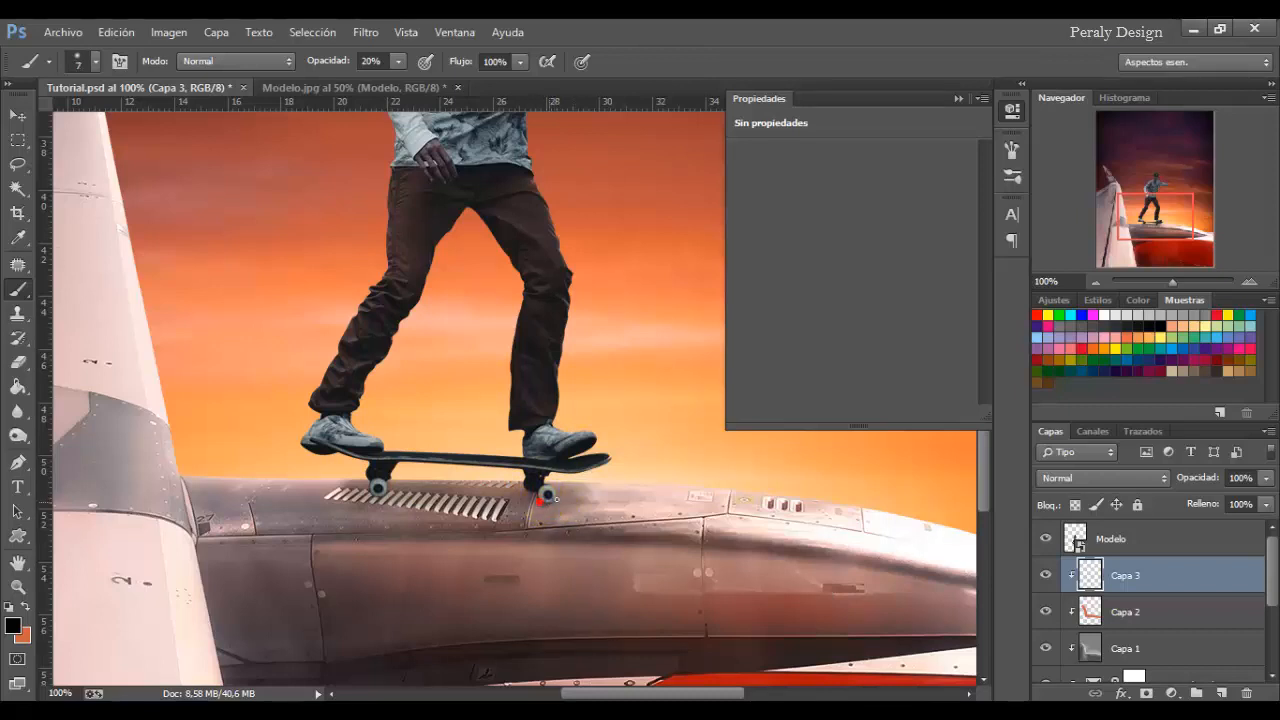
{"action": "left_click_drag", "start_coordinate": [557, 499], "coordinate": [573, 501]}
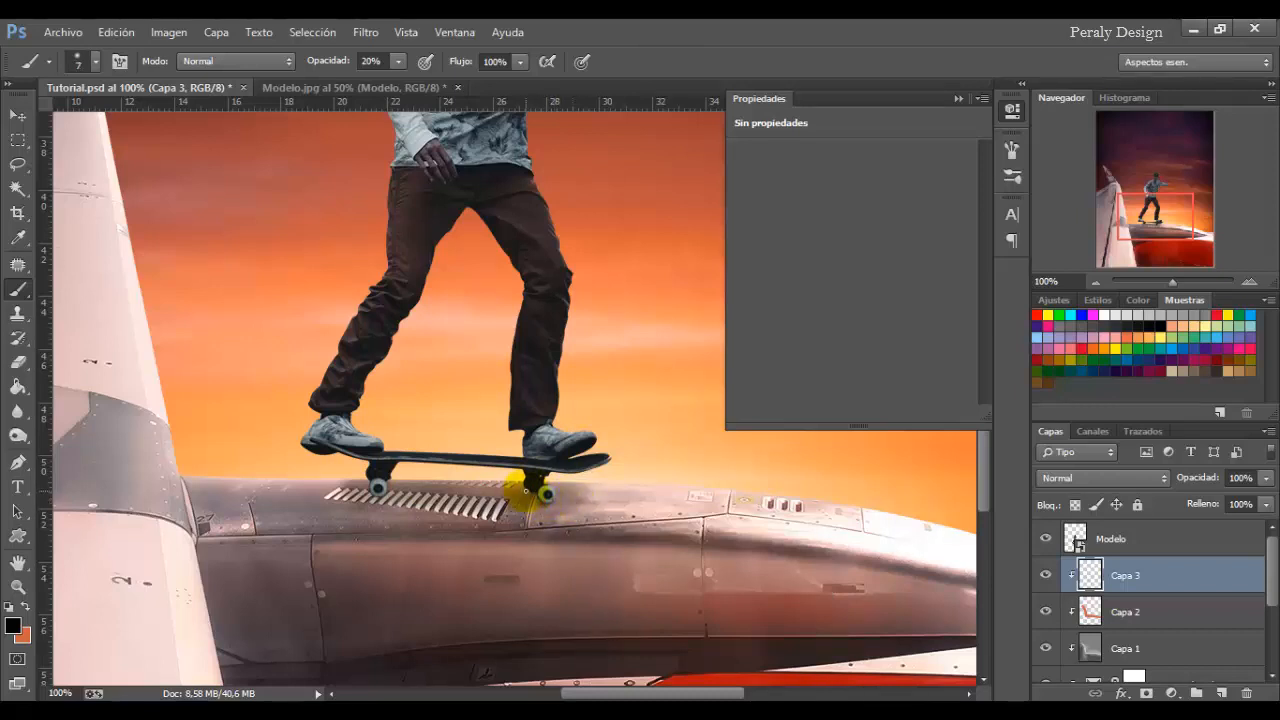
Refine the contact shadows directly beneath the front and rear wheels with a 4 px brush.
{"action": "right_click", "coordinate": [563, 495]}
{"action": "left_click_drag", "start_coordinate": [651, 491], "coordinate": [557, 503]}
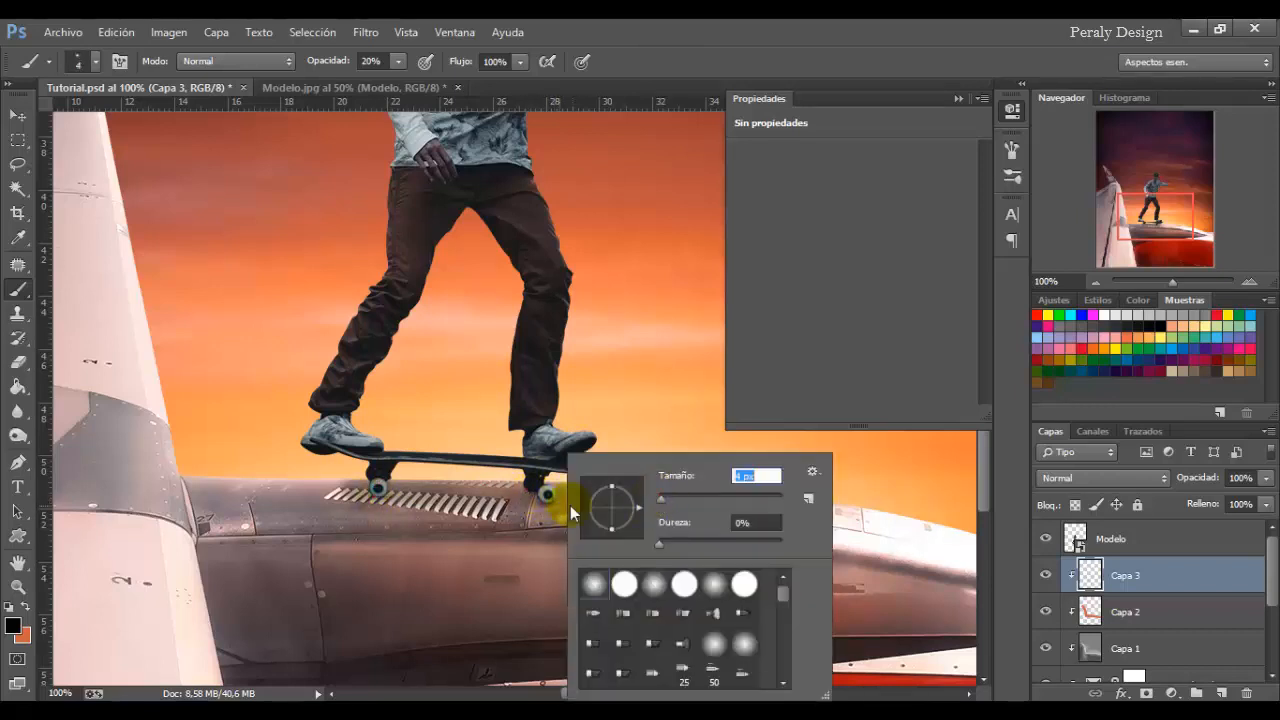
{"action": "left_click", "coordinate": [542, 503]}
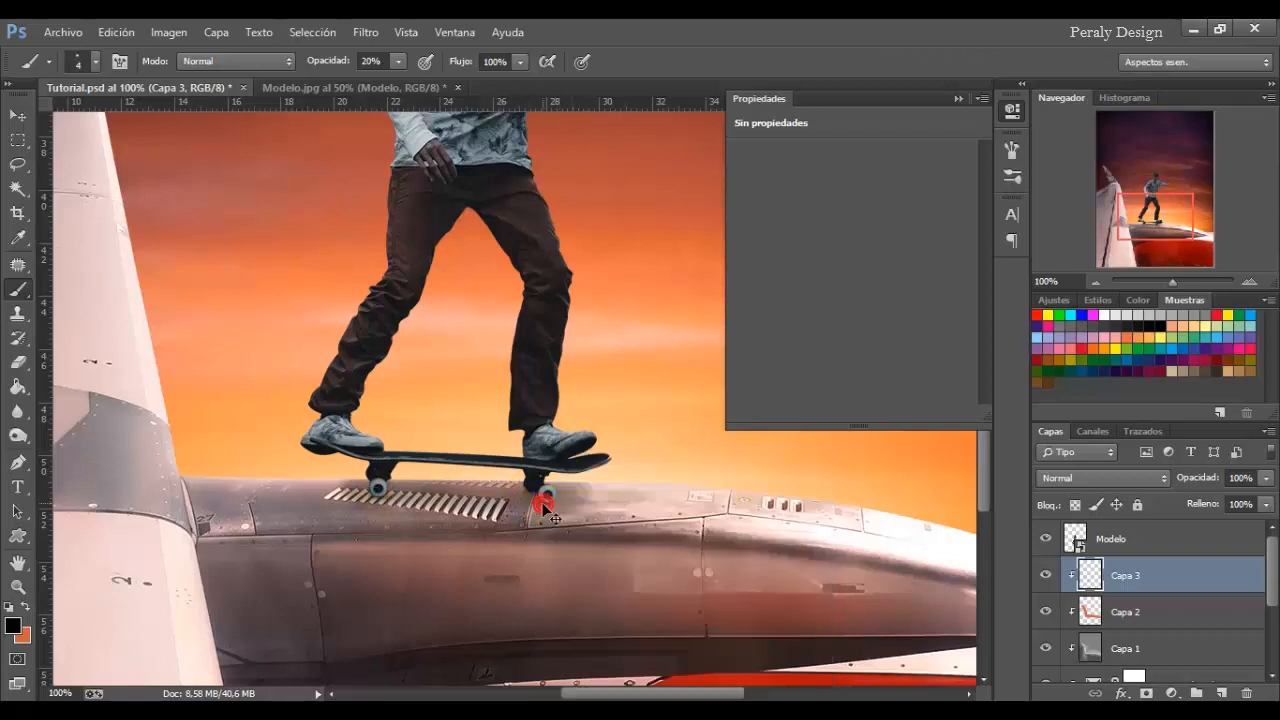
{"action": "right_click", "coordinate": [618, 494]}
{"action": "left_click_drag", "start_coordinate": [366, 490], "coordinate": [390, 495]}
Paint a broader shadow stroke under the whole skateboard with a 53 px brush, and compare Capa 3 on and off.
{"action": "key", "text": "ctrl+minus"}
{"action": "key", "text": "ctrl+minus"}
{"action": "scroll", "coordinate": [592, 449], "scroll_direction": "up", "scroll_amount": 1}
{"action": "right_click", "coordinate": [594, 451]}
{"action": "left_click", "coordinate": [707, 494]}
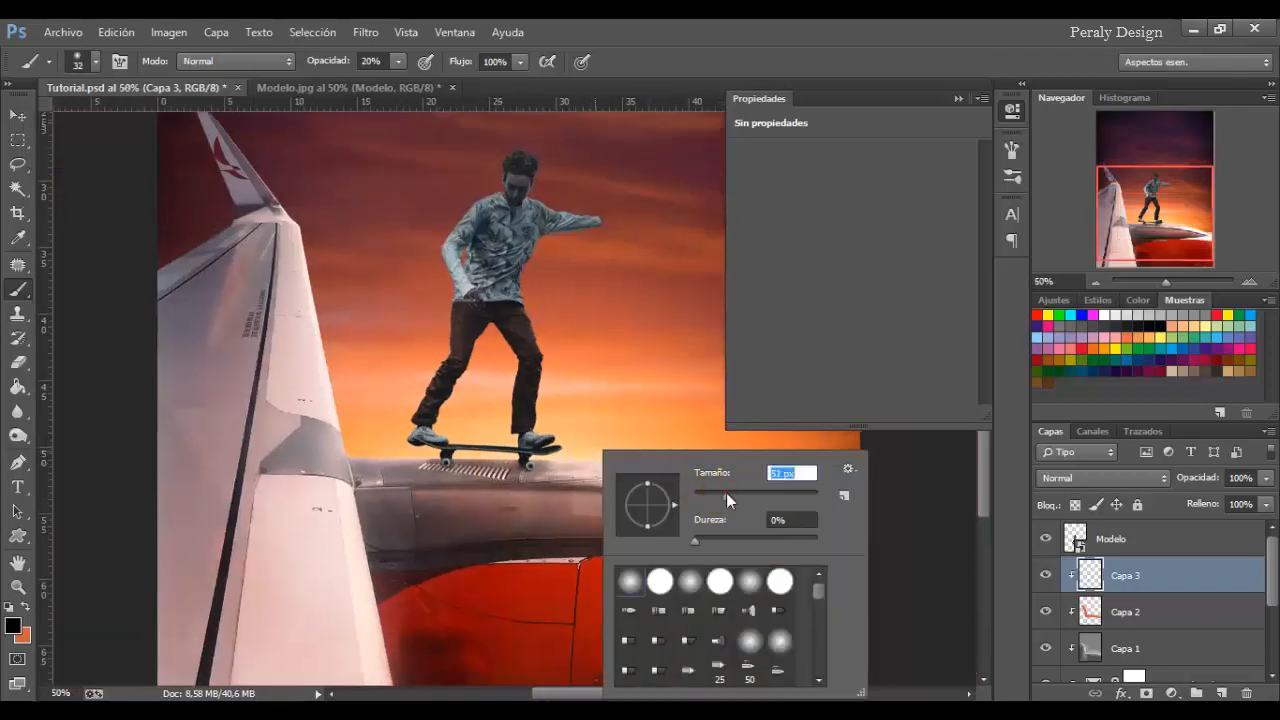
{"action": "mouse_move", "coordinate": [437, 465]}
{"action": "left_mouse_down"}
{"action": "mouse_move", "coordinate": [536, 468]}
{"action": "mouse_move", "coordinate": [430, 467]}
{"action": "mouse_move", "coordinate": [528, 470]}
{"action": "left_mouse_up"}
{"action": "key", "text": "ctrl+z"}
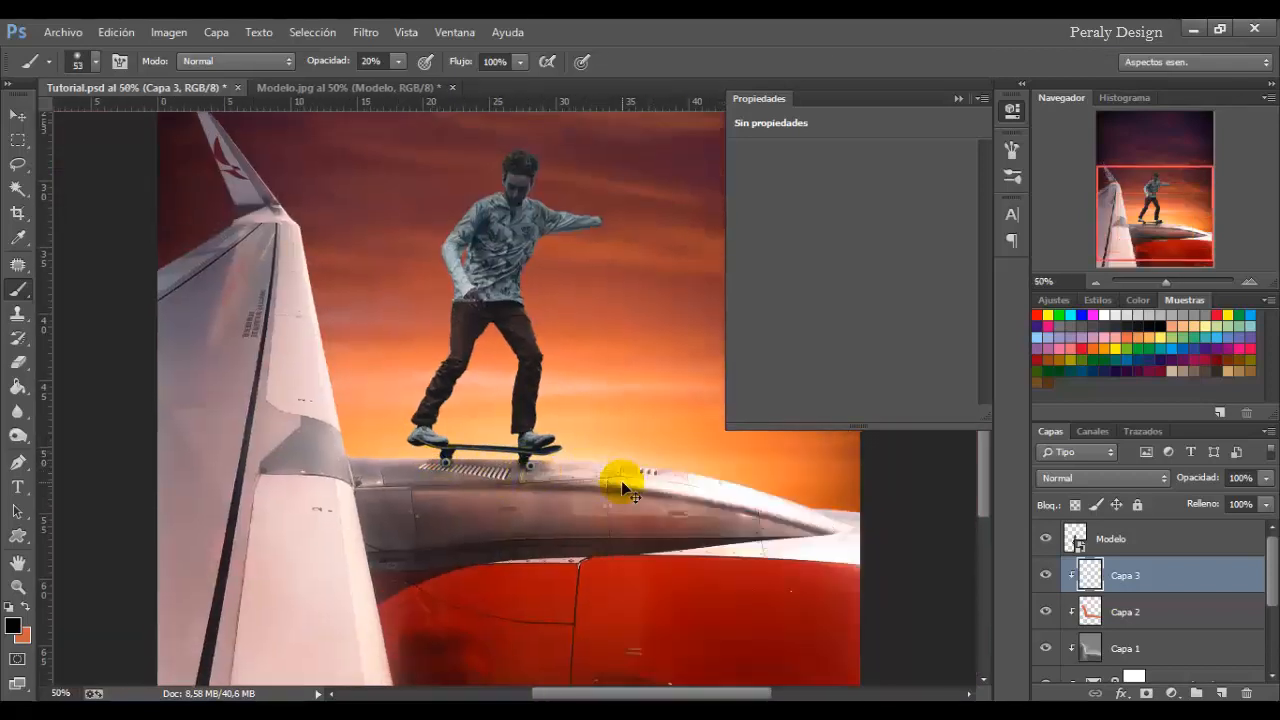
{"action": "key", "text": "ctrl+z"}
{"action": "left_click", "coordinate": [1043, 578]}
{"action": "left_click", "coordinate": [1043, 578]}
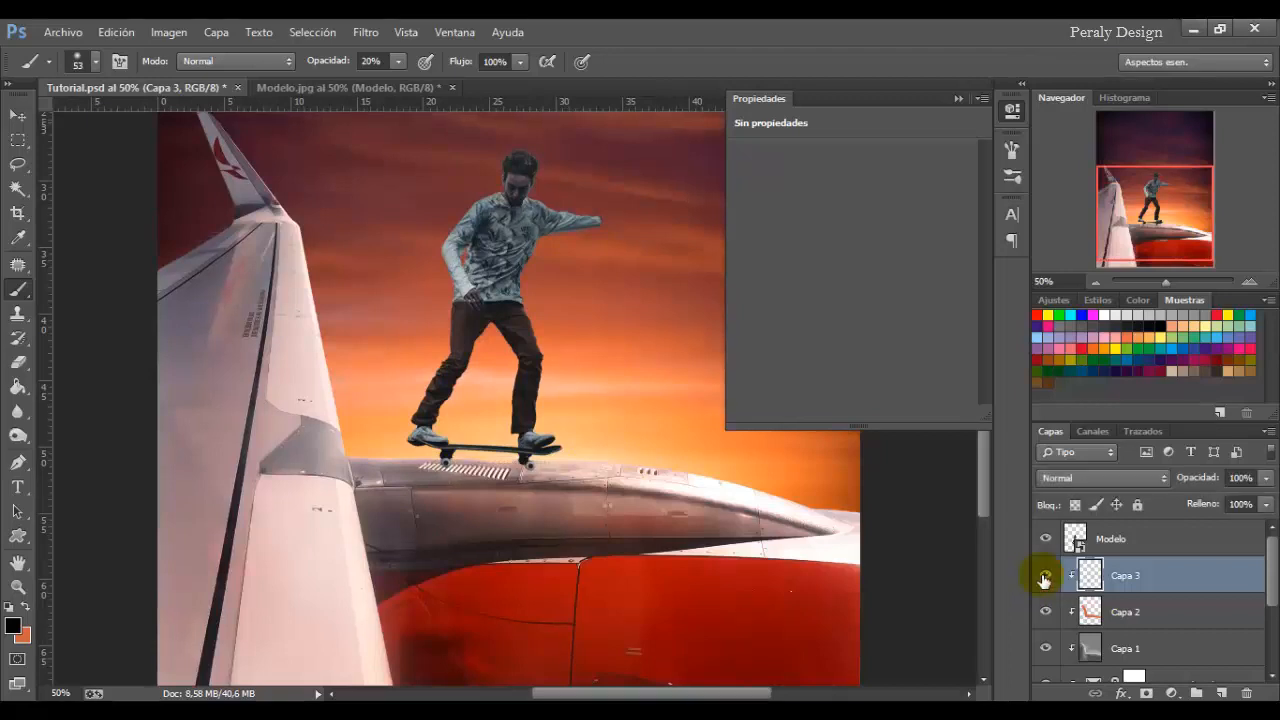
Add a new layer between Capa 3 and Modelo and clip it to the airplane.
{"action": "left_click", "coordinate": [1223, 692]}
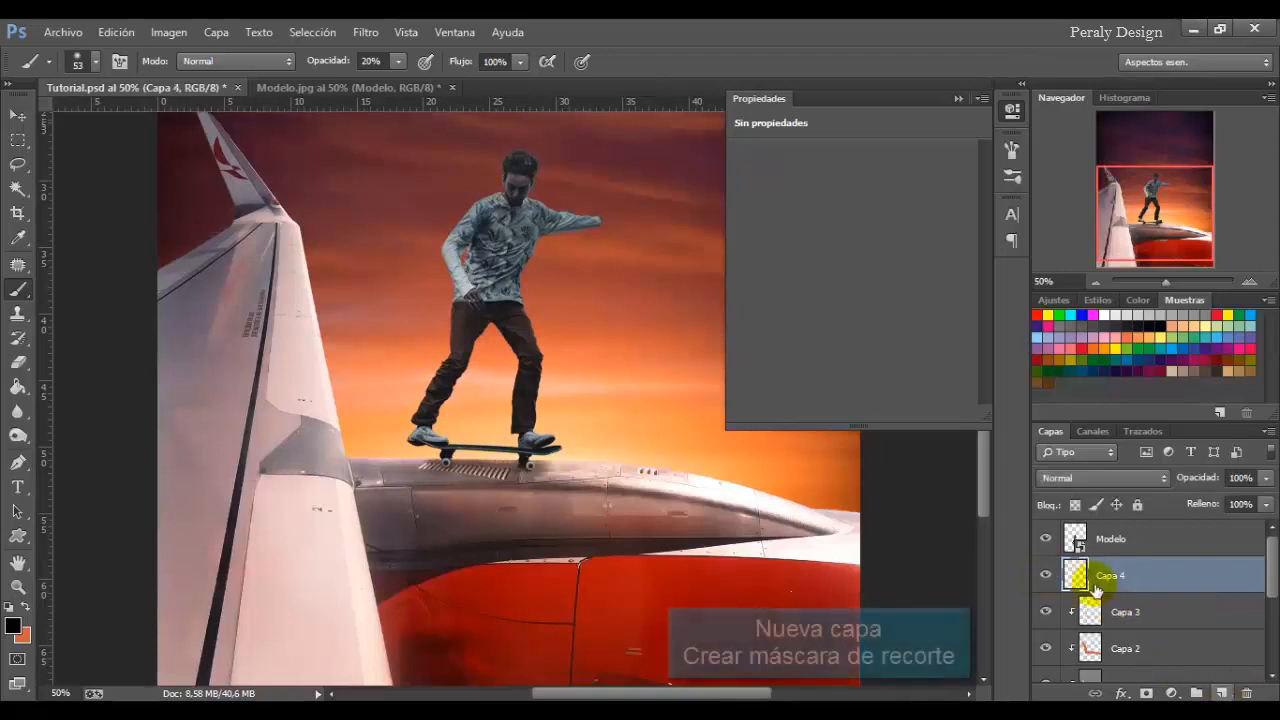
{"action": "right_click", "coordinate": [1114, 573]}
{"action": "left_click", "coordinate": [943, 356]}
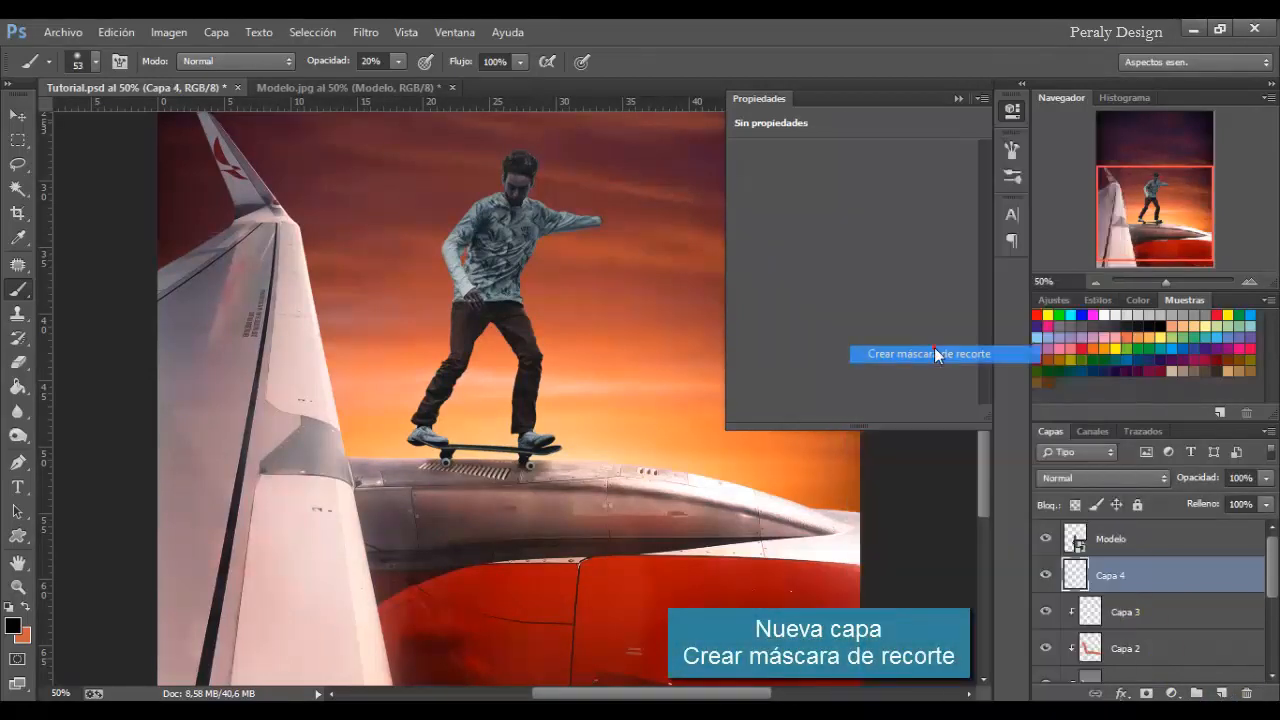
Paint a wide soft shadow over the engine below the skateboard with a 120 px brush, and compare Capa 4 on and off.
{"action": "right_click", "coordinate": [594, 444]}
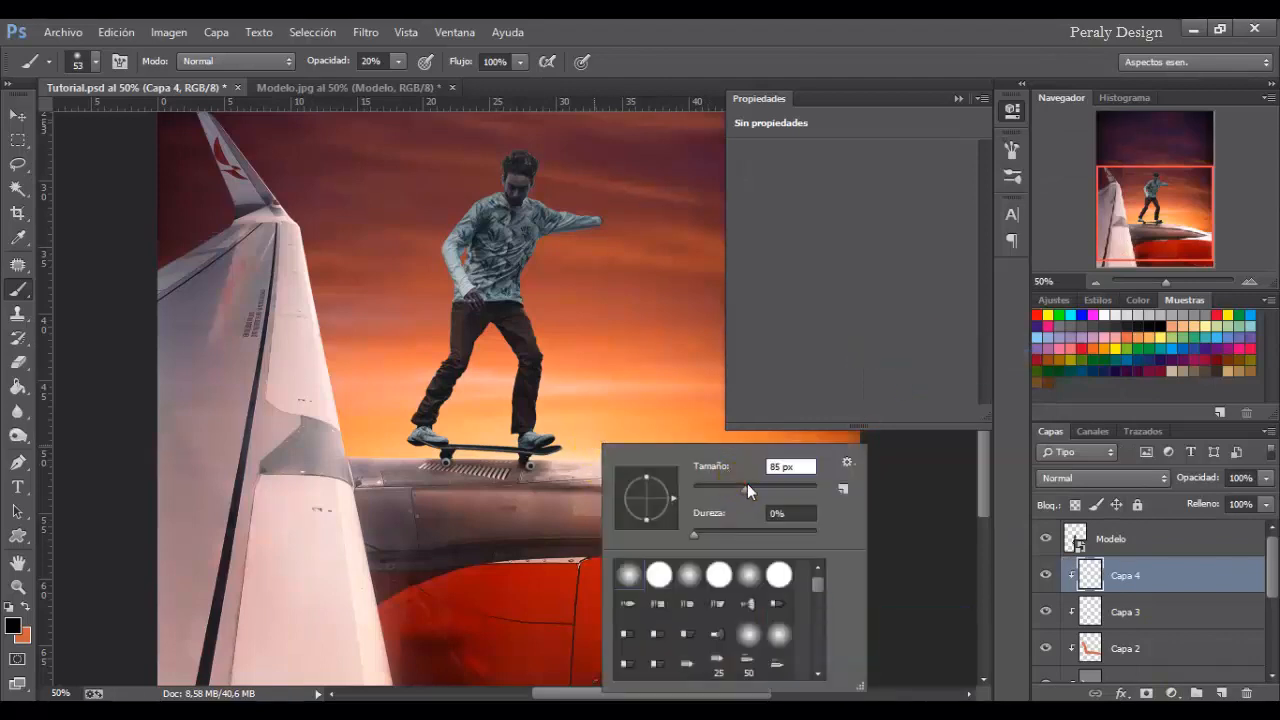
{"action": "left_click_drag", "start_coordinate": [761, 489], "coordinate": [761, 489]}
{"action": "left_click", "coordinate": [433, 475]}
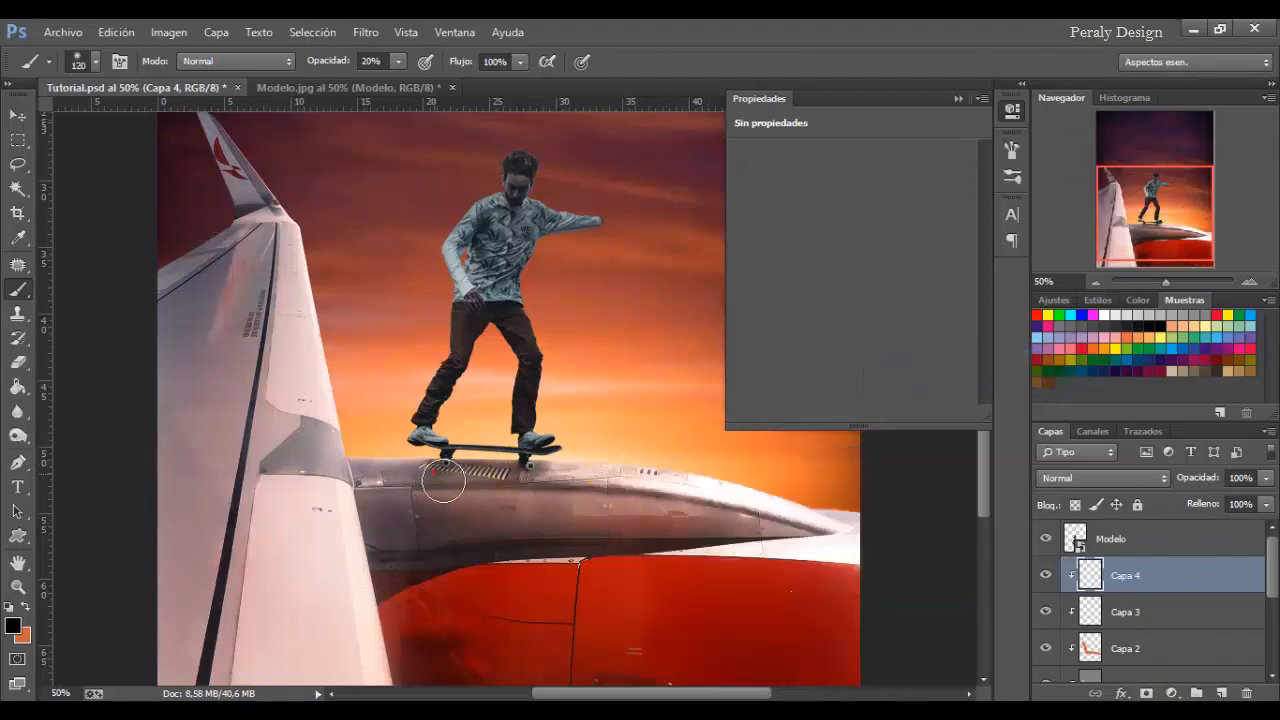
{"action": "mouse_move", "coordinate": [443, 471]}
{"action": "left_mouse_down"}
{"action": "mouse_move", "coordinate": [521, 480]}
{"action": "mouse_move", "coordinate": [506, 502]}
{"action": "mouse_move", "coordinate": [463, 509]}
{"action": "mouse_move", "coordinate": [436, 483]}
{"action": "mouse_move", "coordinate": [438, 509]}
{"action": "mouse_move", "coordinate": [516, 496]}
{"action": "mouse_move", "coordinate": [481, 479]}
{"action": "mouse_move", "coordinate": [546, 484]}
{"action": "mouse_move", "coordinate": [537, 464]}
{"action": "mouse_move", "coordinate": [510, 483]}
{"action": "mouse_move", "coordinate": [430, 471]}
{"action": "mouse_move", "coordinate": [435, 514]}
{"action": "mouse_move", "coordinate": [514, 480]}
{"action": "mouse_move", "coordinate": [509, 502]}
{"action": "mouse_move", "coordinate": [458, 476]}
{"action": "mouse_move", "coordinate": [424, 502]}
{"action": "mouse_move", "coordinate": [508, 509]}
{"action": "mouse_move", "coordinate": [491, 526]}
{"action": "mouse_move", "coordinate": [449, 478]}
{"action": "left_mouse_up"}
{"action": "left_click_drag", "start_coordinate": [504, 515], "coordinate": [447, 476]}
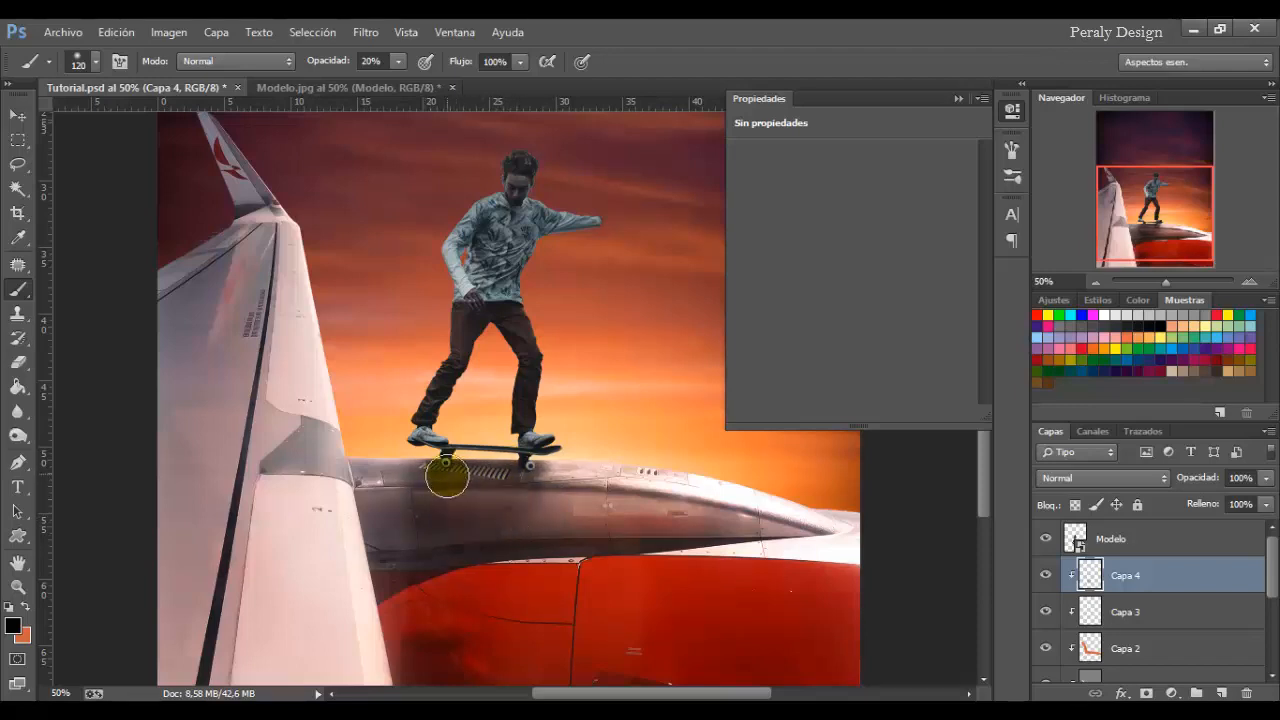
{"action": "left_click", "coordinate": [1046, 575]}
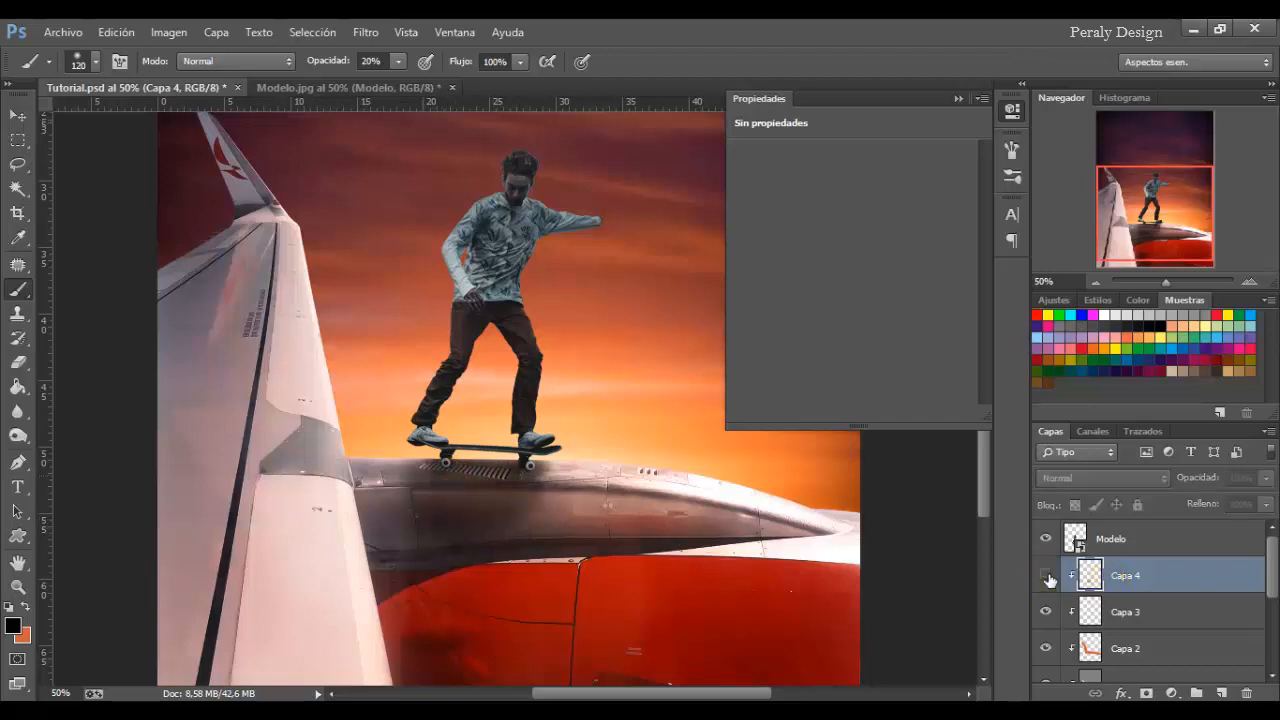
{"action": "left_click", "coordinate": [1046, 575]}
{"action": "scroll", "coordinate": [734, 494], "scroll_direction": "down", "scroll_amount": 2}
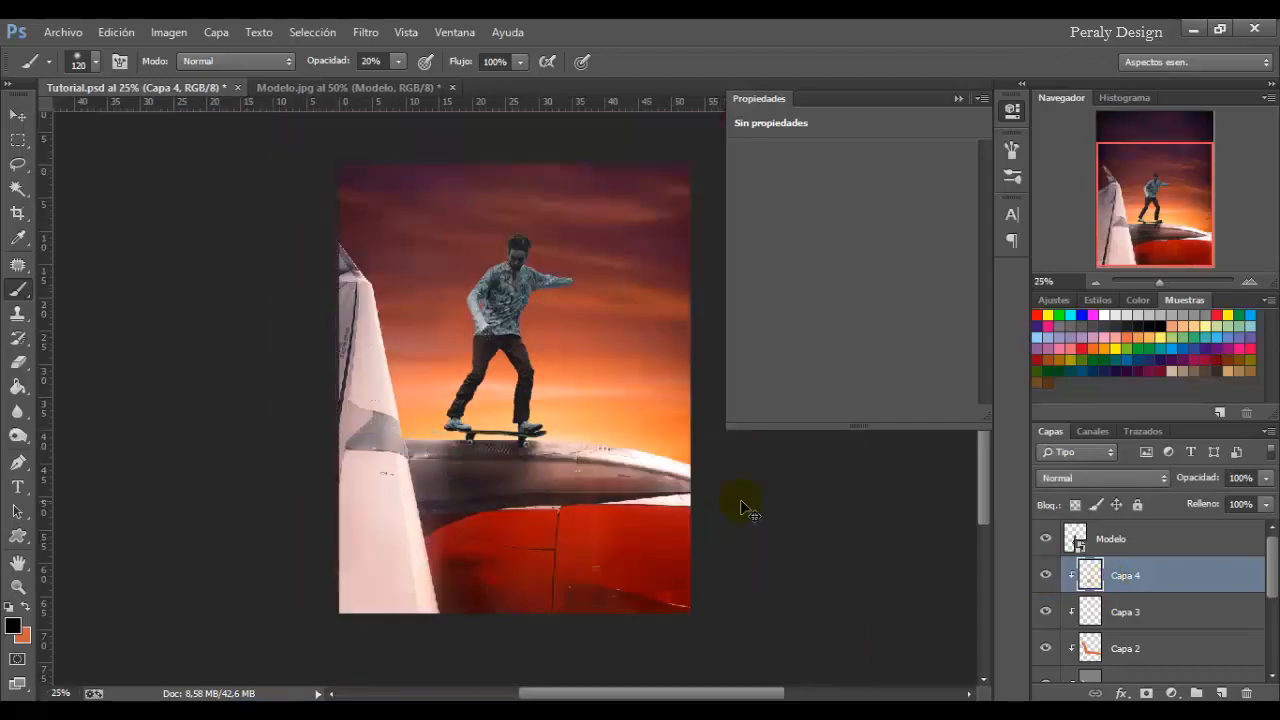
{"action": "left_click", "coordinate": [1045, 578]}
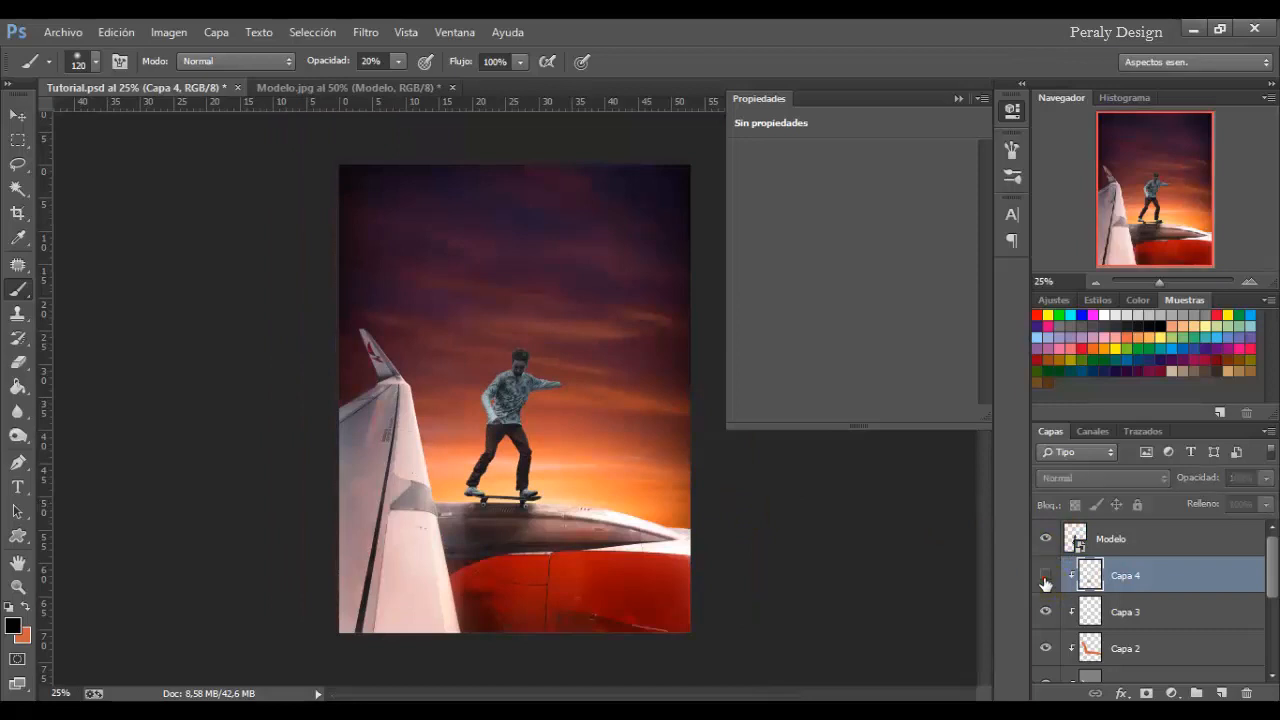
{"action": "left_click", "coordinate": [1045, 577]}
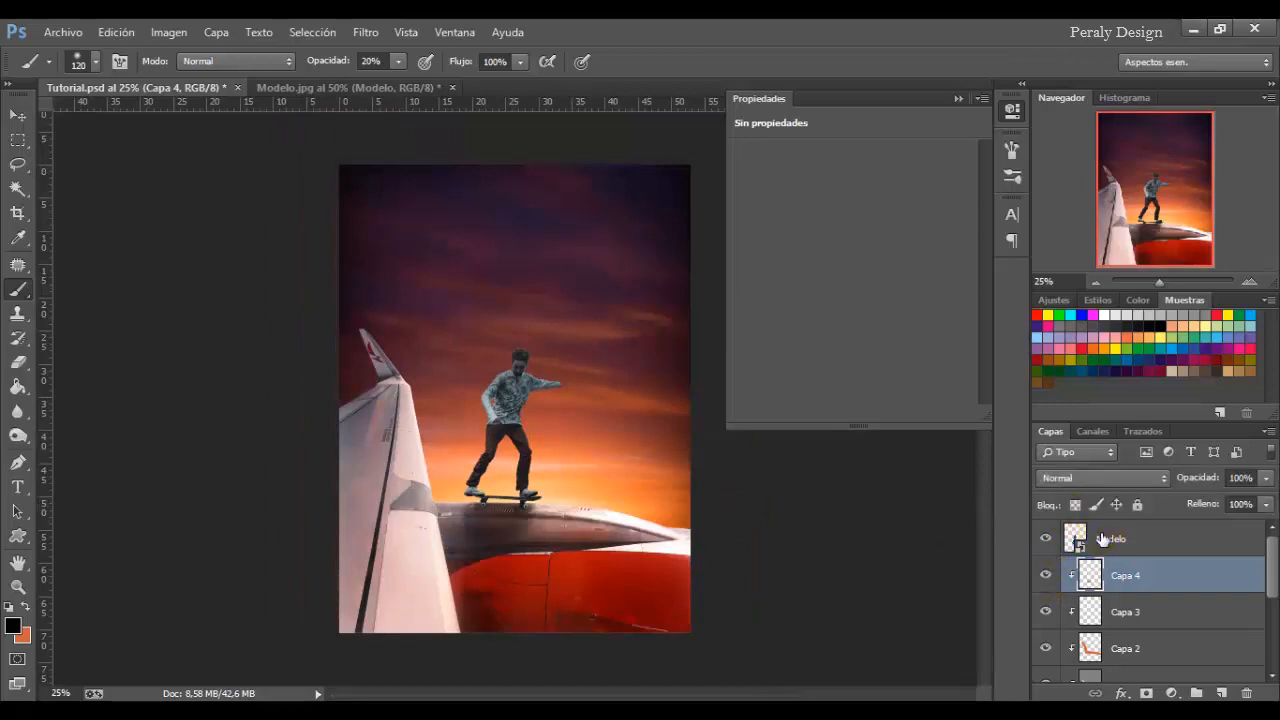
Duplicate the Modelo layer and place the copy directly below the original Modelo.
{"action": "left_click", "coordinate": [1103, 539]}
{"action": "key", "text": "ctrl+j"}
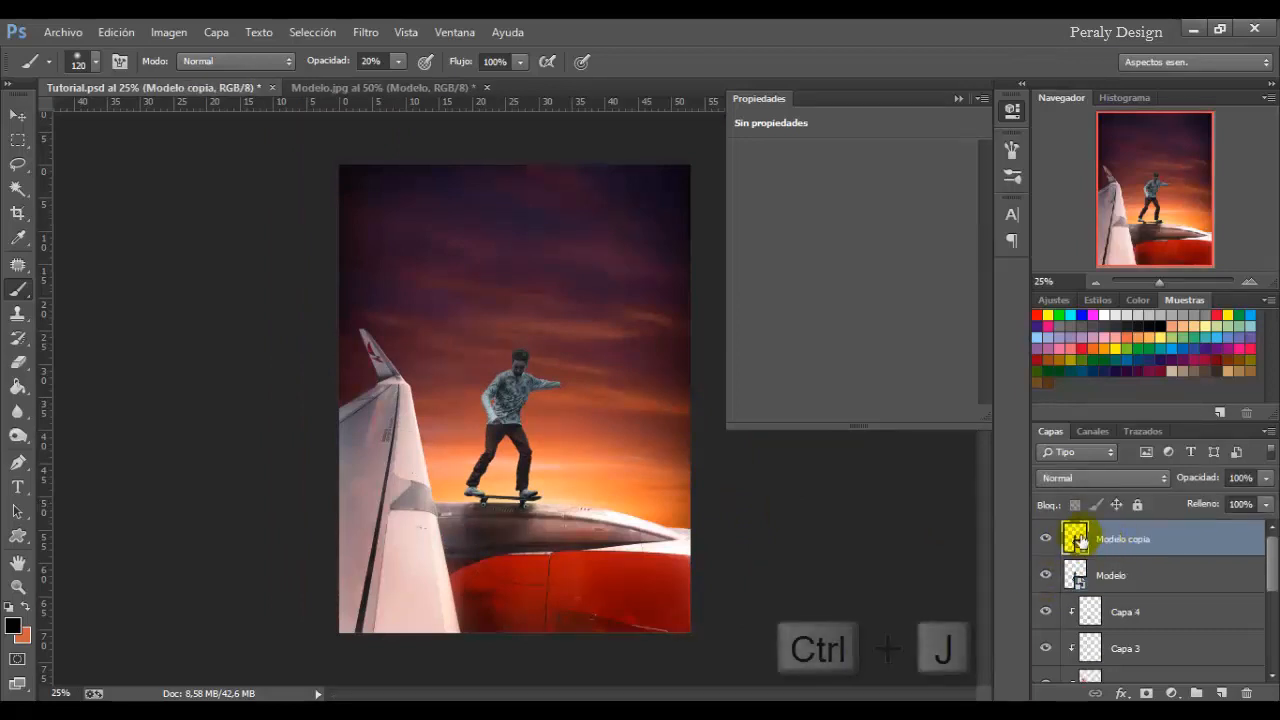
{"action": "left_click_drag", "start_coordinate": [1113, 540], "coordinate": [1110, 575]}
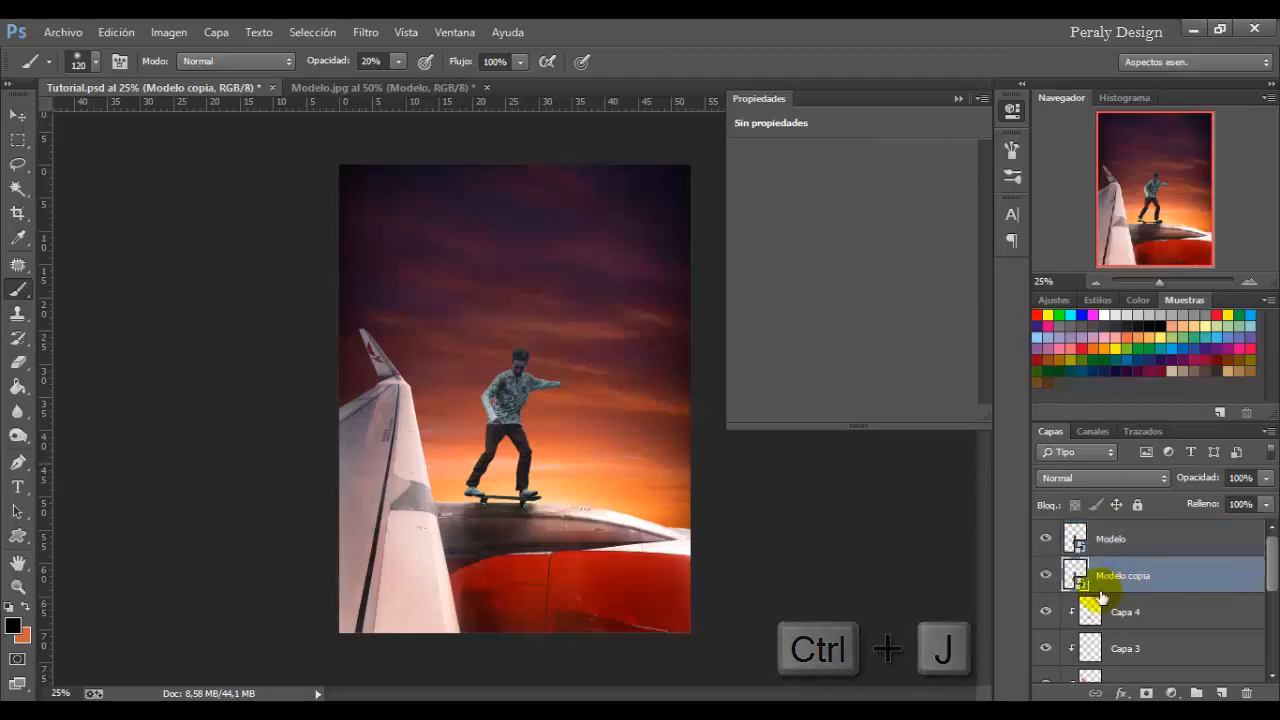
Flip the Modelo copy vertically with Free Transform and move it below the skateboard as a reflection.
{"action": "key", "text": "ctrl+t"}
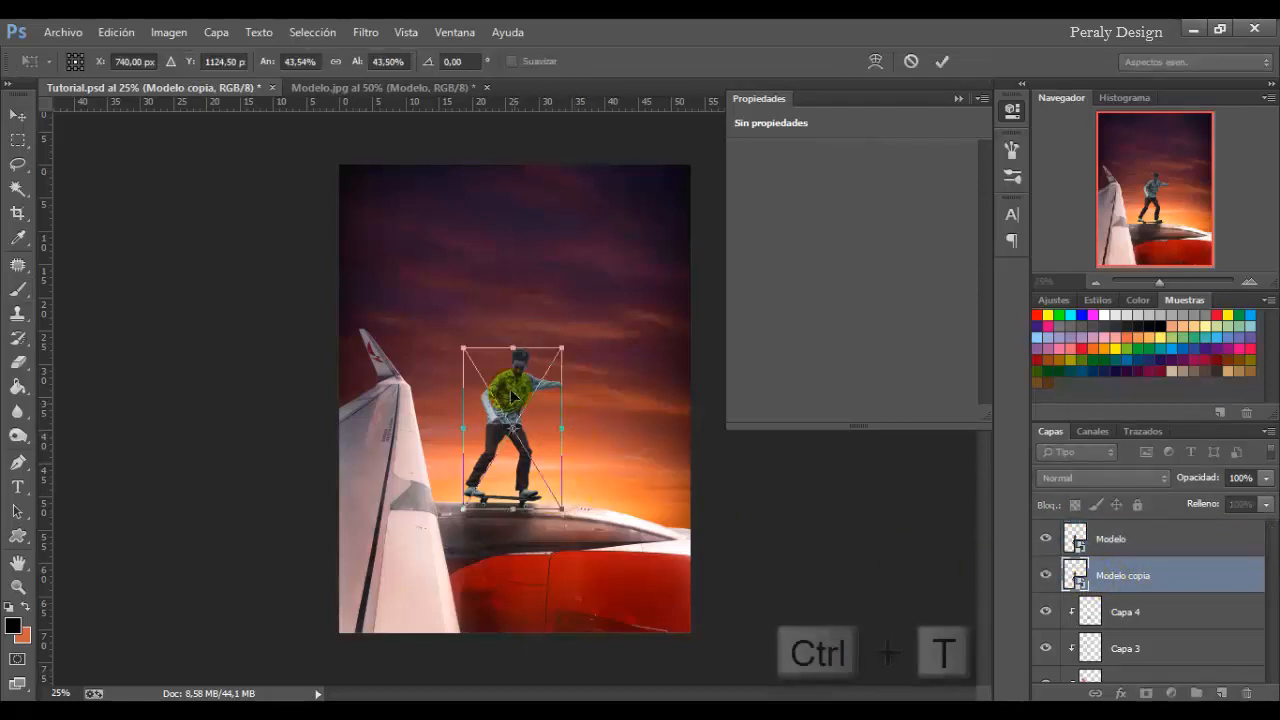
{"action": "right_click", "coordinate": [524, 412]}
{"action": "left_click", "coordinate": [599, 403]}
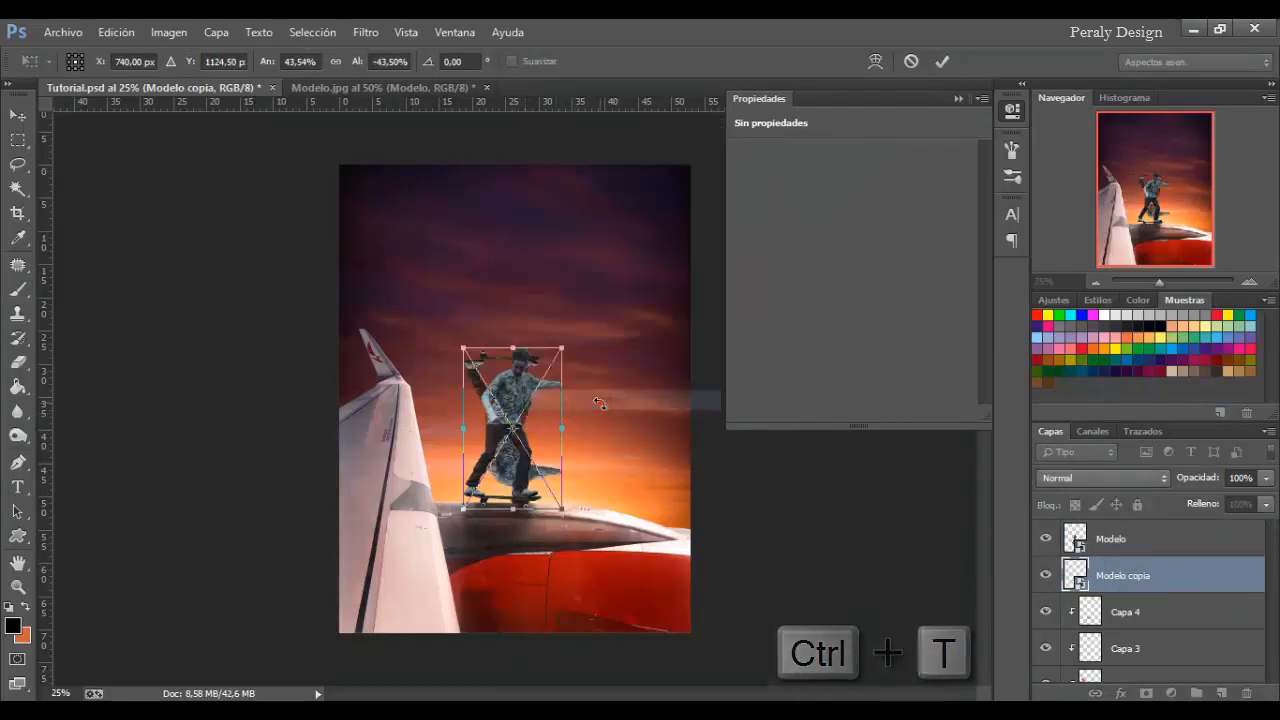
{"action": "left_click_drag", "start_coordinate": [546, 438], "coordinate": [523, 566]}
Tilt and nudge the flipped skater to line up with the skateboard's wheels, and apply the transform.
{"action": "scroll", "coordinate": [539, 560], "scroll_direction": "up", "scroll_amount": 2}
{"action": "left_click_drag", "start_coordinate": [628, 563], "coordinate": [629, 567]}
{"action": "left_click_drag", "start_coordinate": [540, 567], "coordinate": [536, 567]}
{"action": "left_click_drag", "start_coordinate": [626, 566], "coordinate": [623, 570]}
{"action": "key", "text": "Right"}
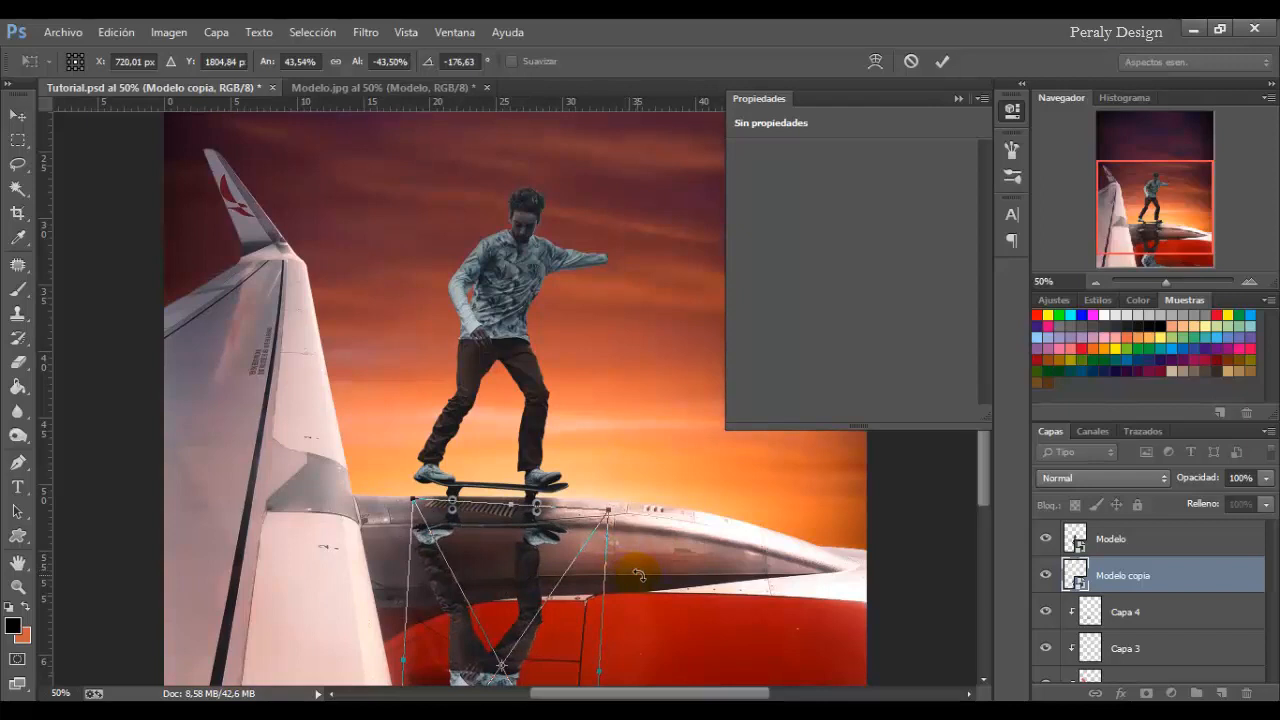
{"action": "left_click", "coordinate": [944, 61]}
Set the fill of Modelo copia to 20% and give the layer a mask.
{"action": "key", "text": "ctrl+minus"}
{"action": "key", "text": "ctrl+minus"}
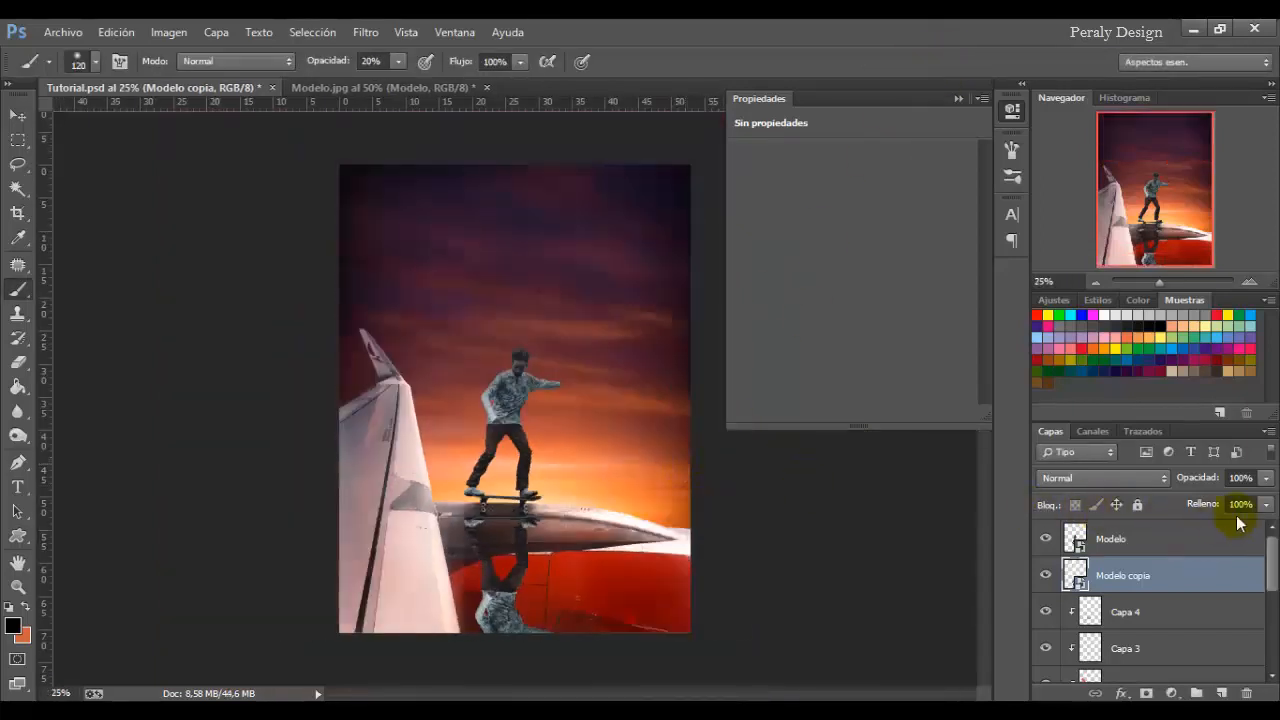
{"action": "type", "text": "20"}
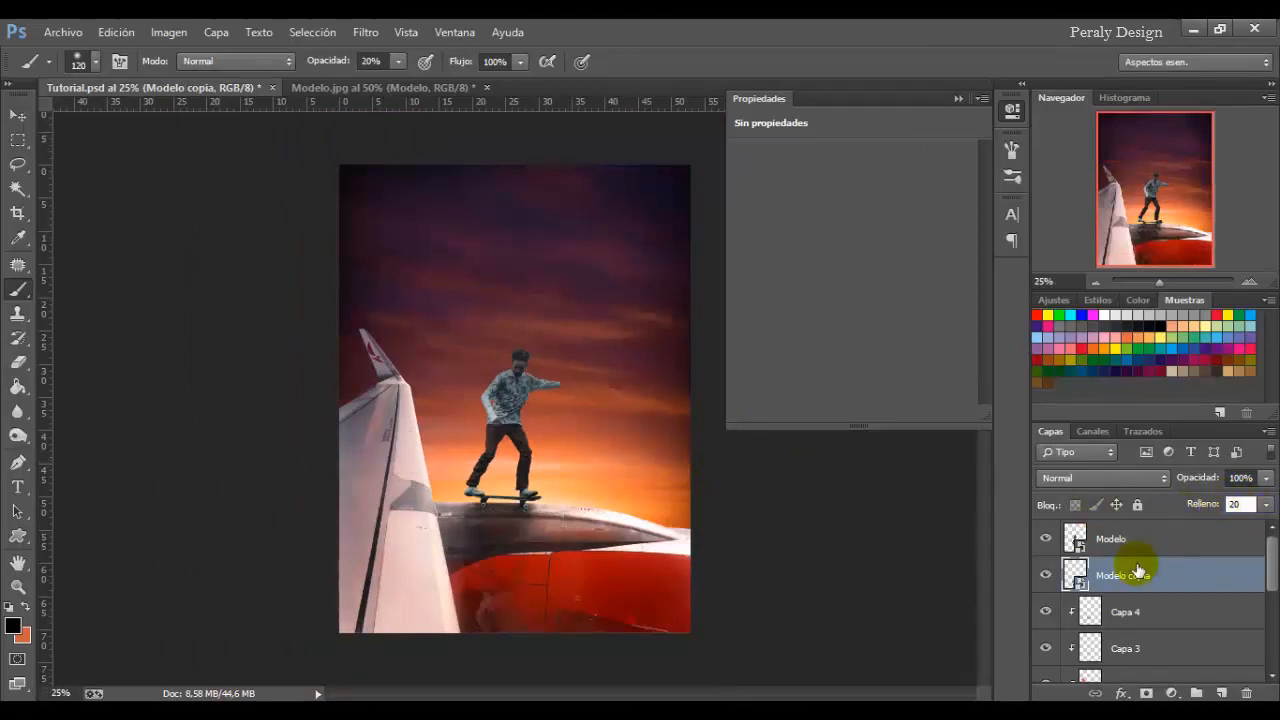
{"action": "left_click", "coordinate": [1146, 693]}
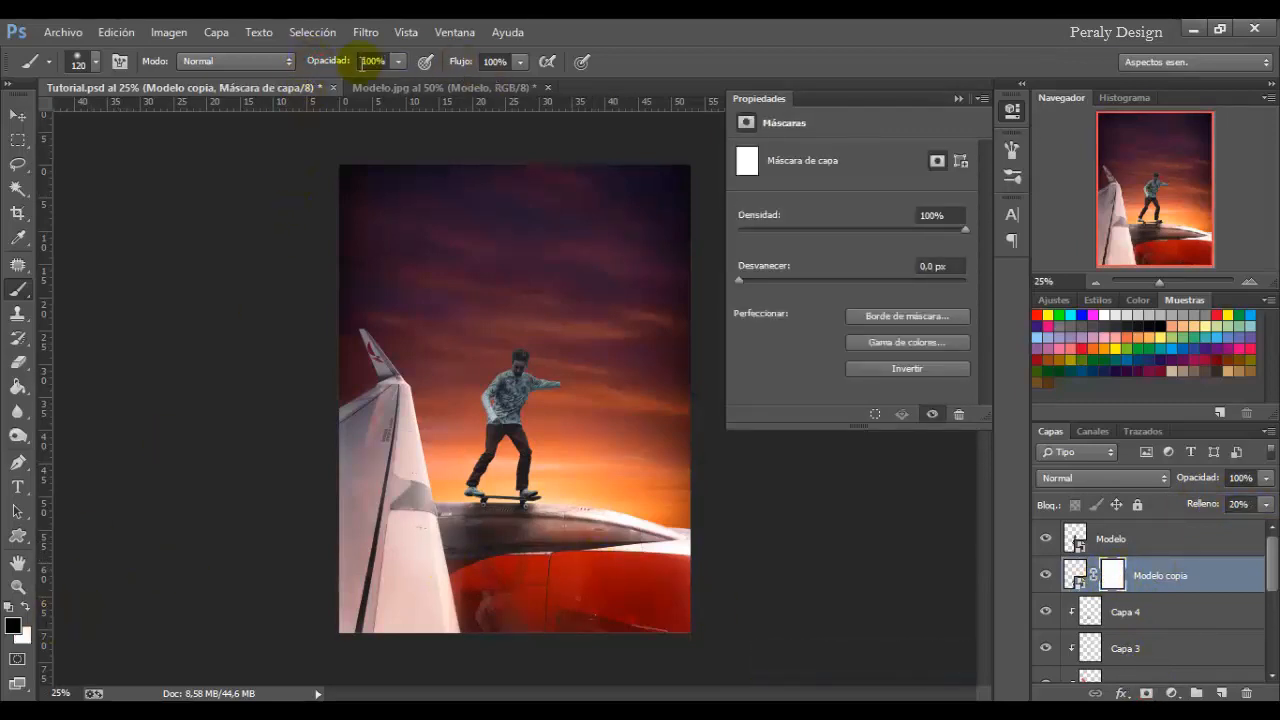
Mask out the lower part of the reflection with a 456 px black brush at 100% opacity, and compare Modelo copia on and off.
{"action": "right_click", "coordinate": [579, 548]}
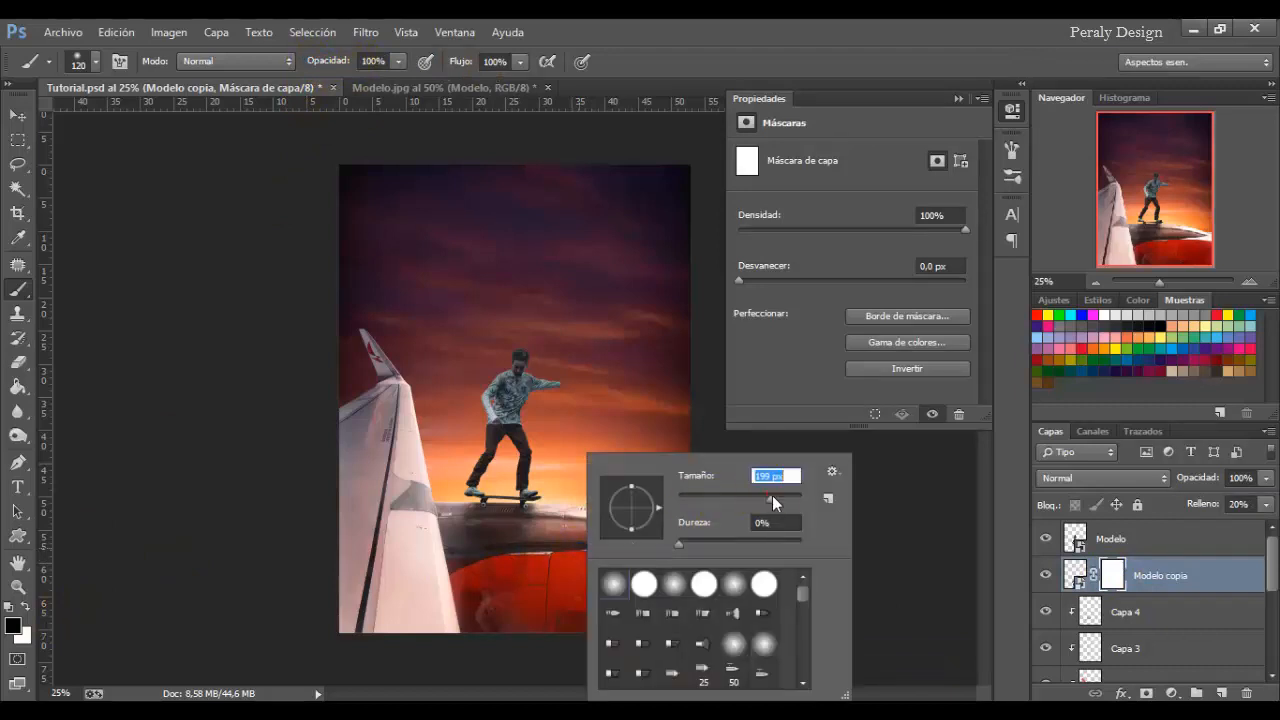
{"action": "left_click_drag", "start_coordinate": [772, 497], "coordinate": [781, 498]}
{"action": "mouse_move", "coordinate": [453, 639]}
{"action": "left_mouse_down"}
{"action": "mouse_move", "coordinate": [537, 660]}
{"action": "mouse_move", "coordinate": [503, 634]}
{"action": "mouse_move", "coordinate": [505, 611]}
{"action": "mouse_move", "coordinate": [528, 601]}
{"action": "mouse_move", "coordinate": [478, 593]}
{"action": "mouse_move", "coordinate": [527, 586]}
{"action": "mouse_move", "coordinate": [466, 581]}
{"action": "mouse_move", "coordinate": [440, 561]}
{"action": "mouse_move", "coordinate": [502, 583]}
{"action": "mouse_move", "coordinate": [552, 573]}
{"action": "mouse_move", "coordinate": [548, 603]}
{"action": "left_mouse_up"}
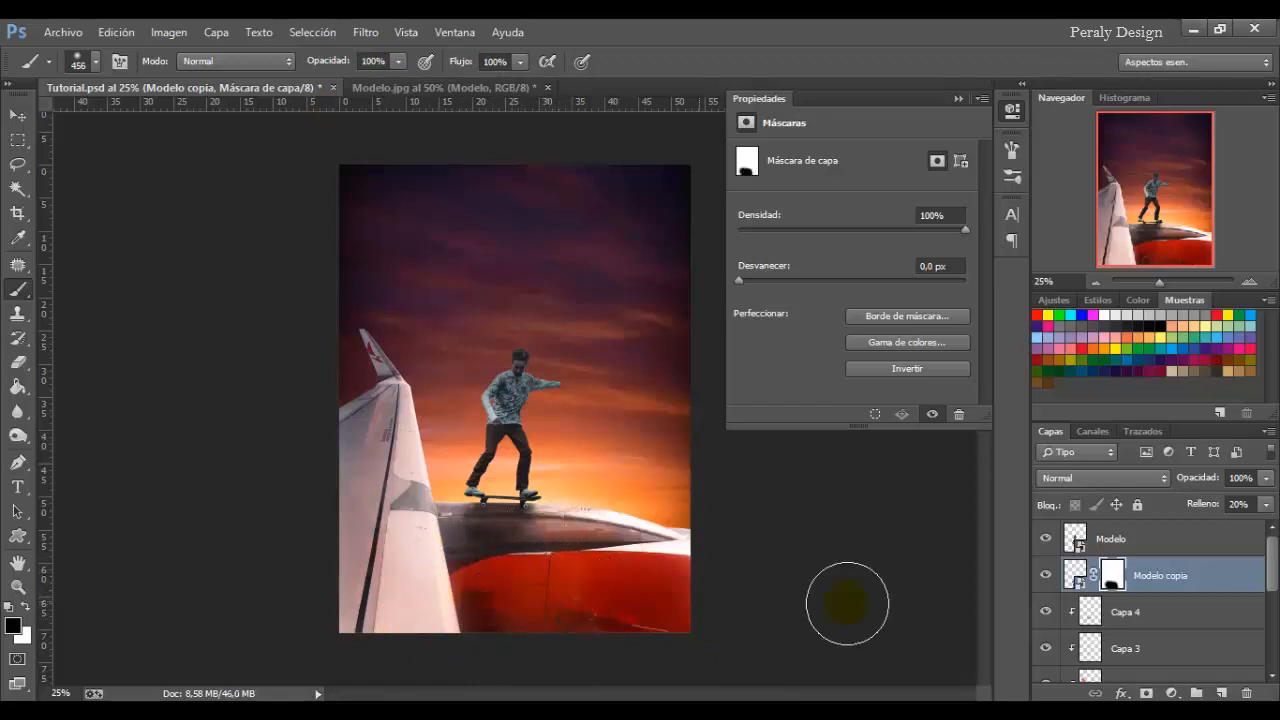
{"action": "left_click", "coordinate": [1045, 575]}
{"action": "left_click", "coordinate": [1045, 575]}
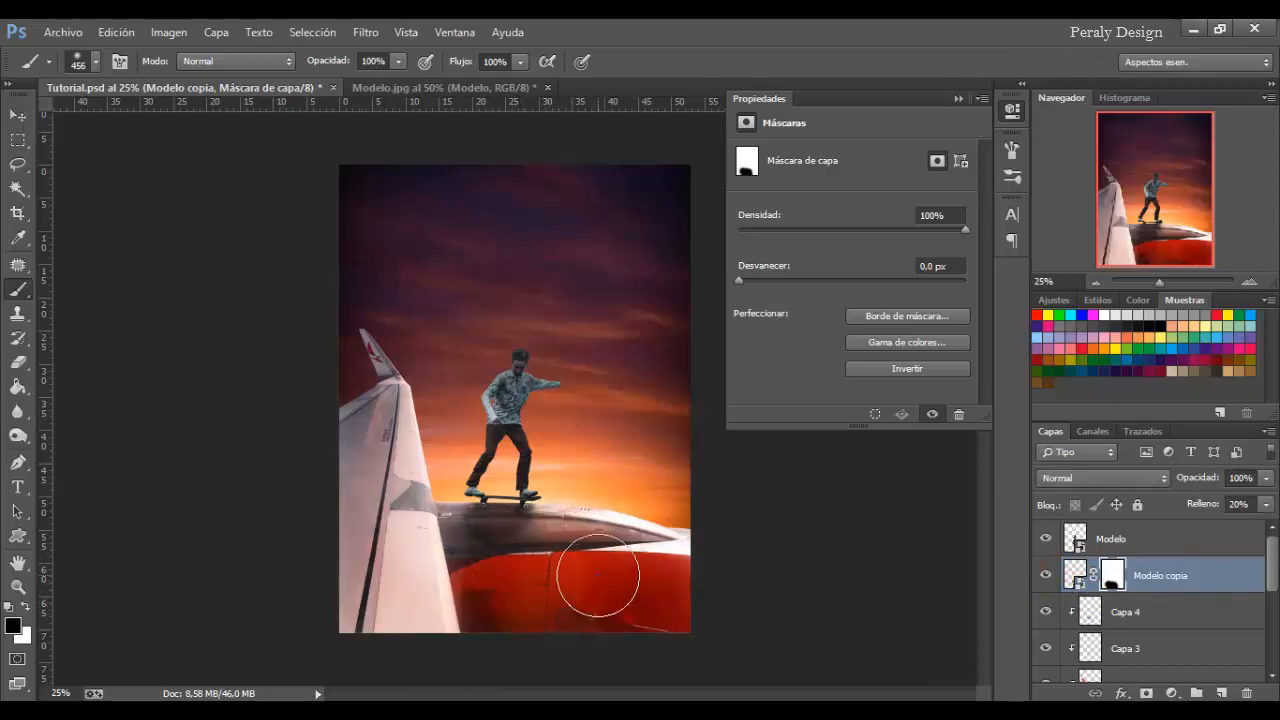
Fade more of the reflection near the engine's red edge with a 318 px brush on the mask, and compare Modelo copia on and off.
{"action": "right_click", "coordinate": [597, 575]}
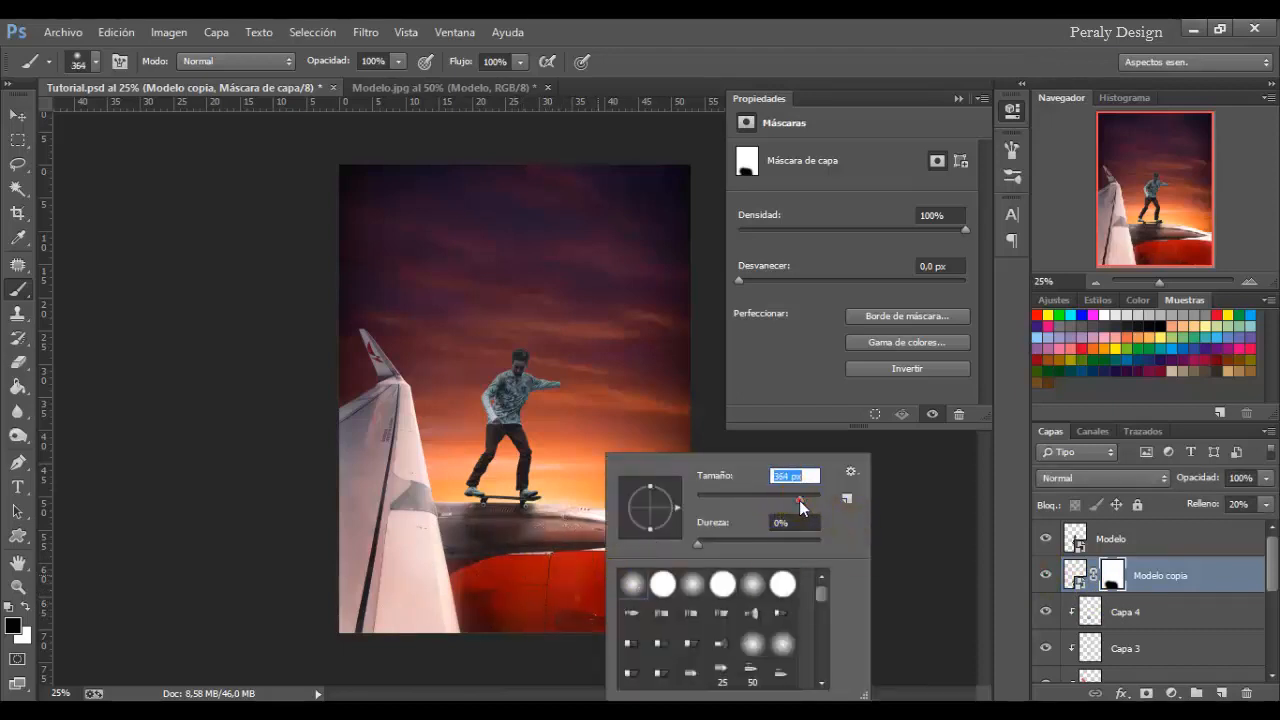
{"action": "left_click_drag", "start_coordinate": [836, 494], "coordinate": [797, 500]}
{"action": "left_click", "coordinate": [537, 563]}
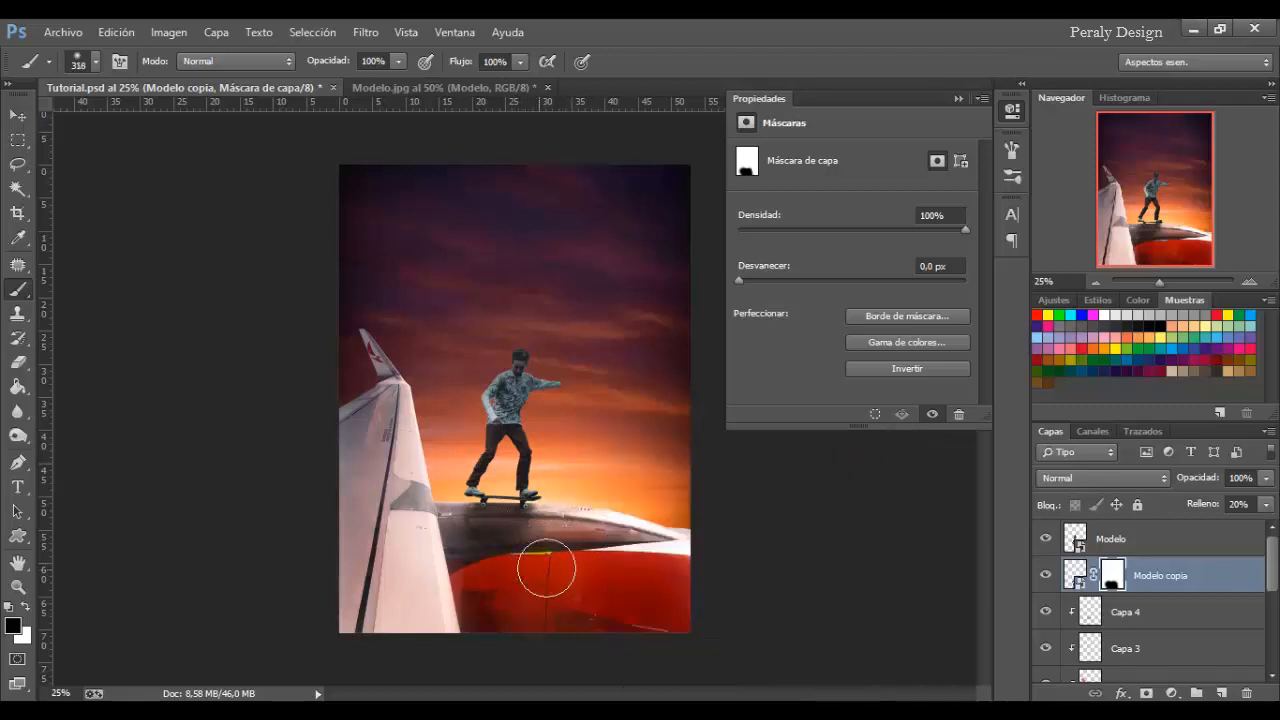
{"action": "left_click", "coordinate": [1046, 577]}
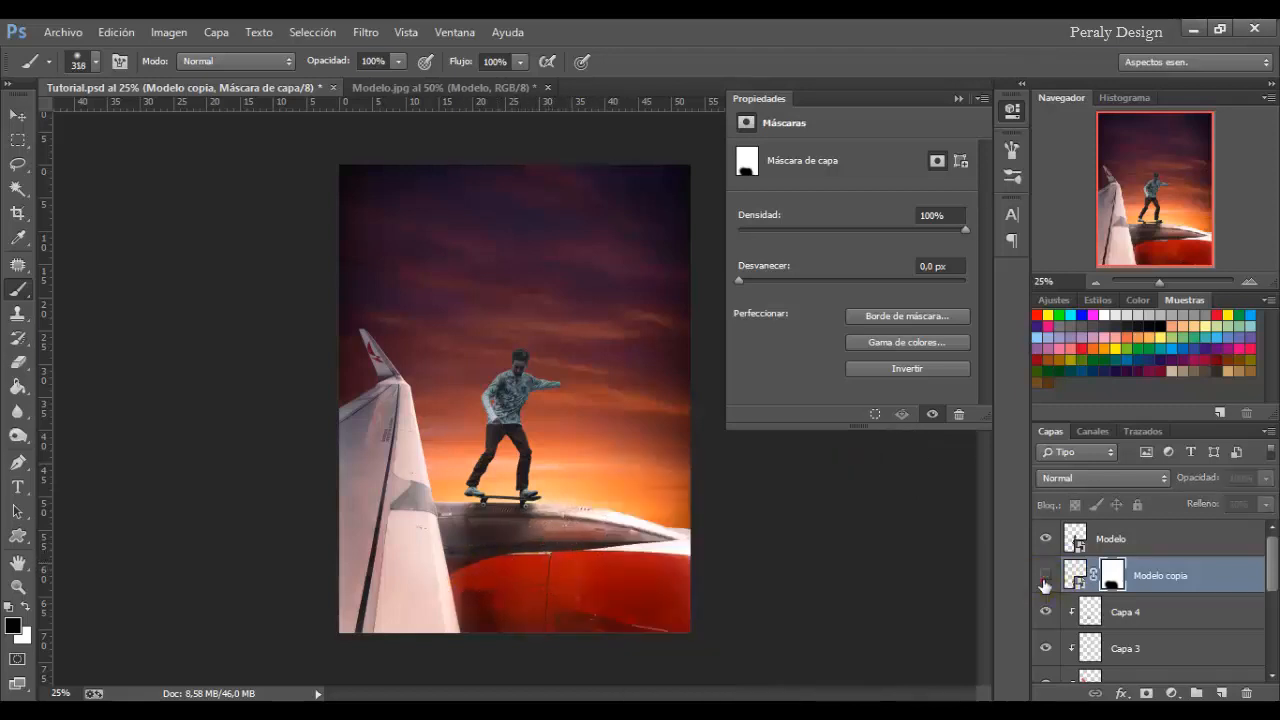
{"action": "left_click", "coordinate": [1046, 577]}
{"action": "left_click", "coordinate": [1046, 577]}
{"action": "left_click", "coordinate": [1046, 577]}
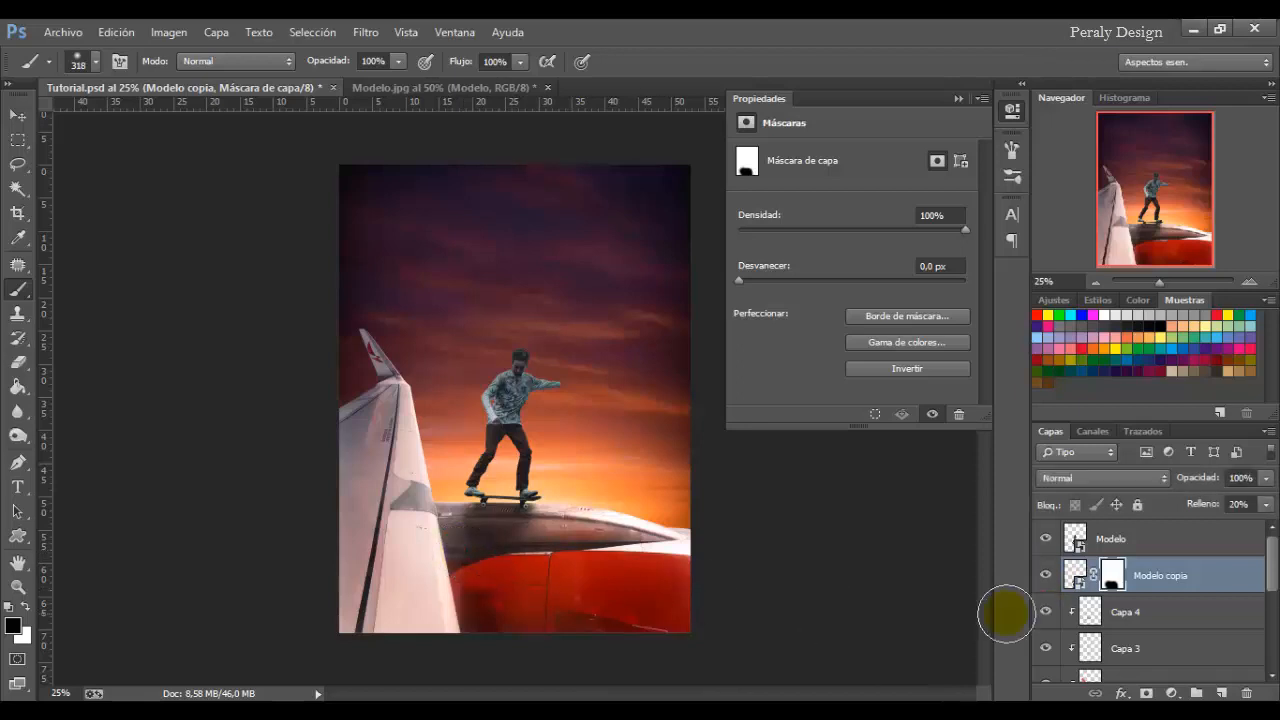
{"action": "left_click", "coordinate": [1045, 578]}
{"action": "left_click", "coordinate": [1045, 578]}
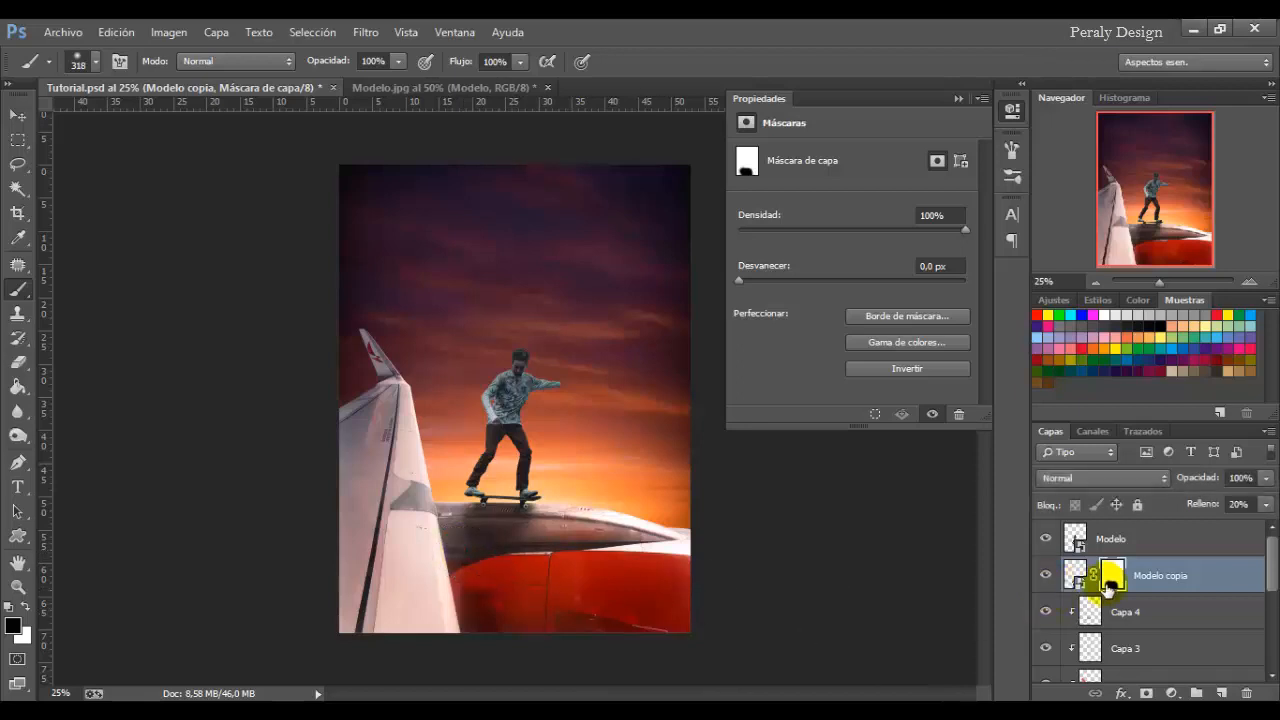
Add a new layer above Modelo copia and paint a single soft orange glow behind the skateboard with a 1221 px brush.
{"action": "left_click", "coordinate": [1222, 692]}
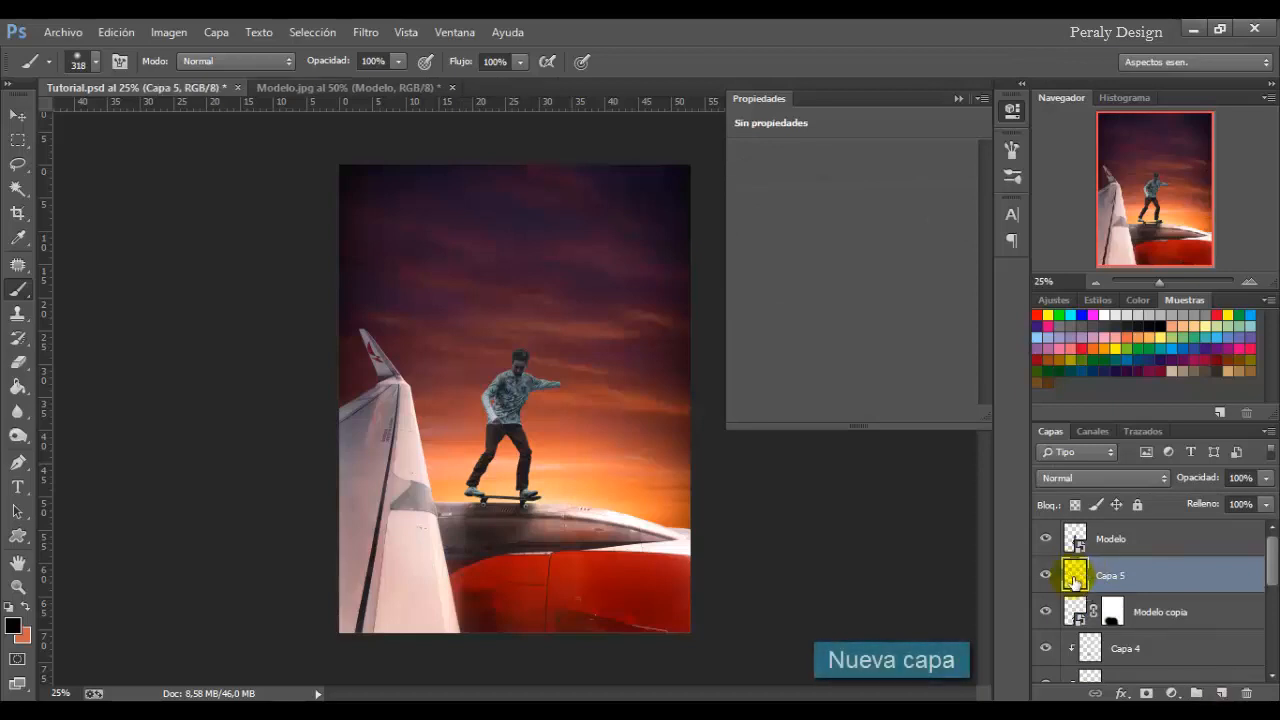
{"action": "left_click", "coordinate": [24, 606]}
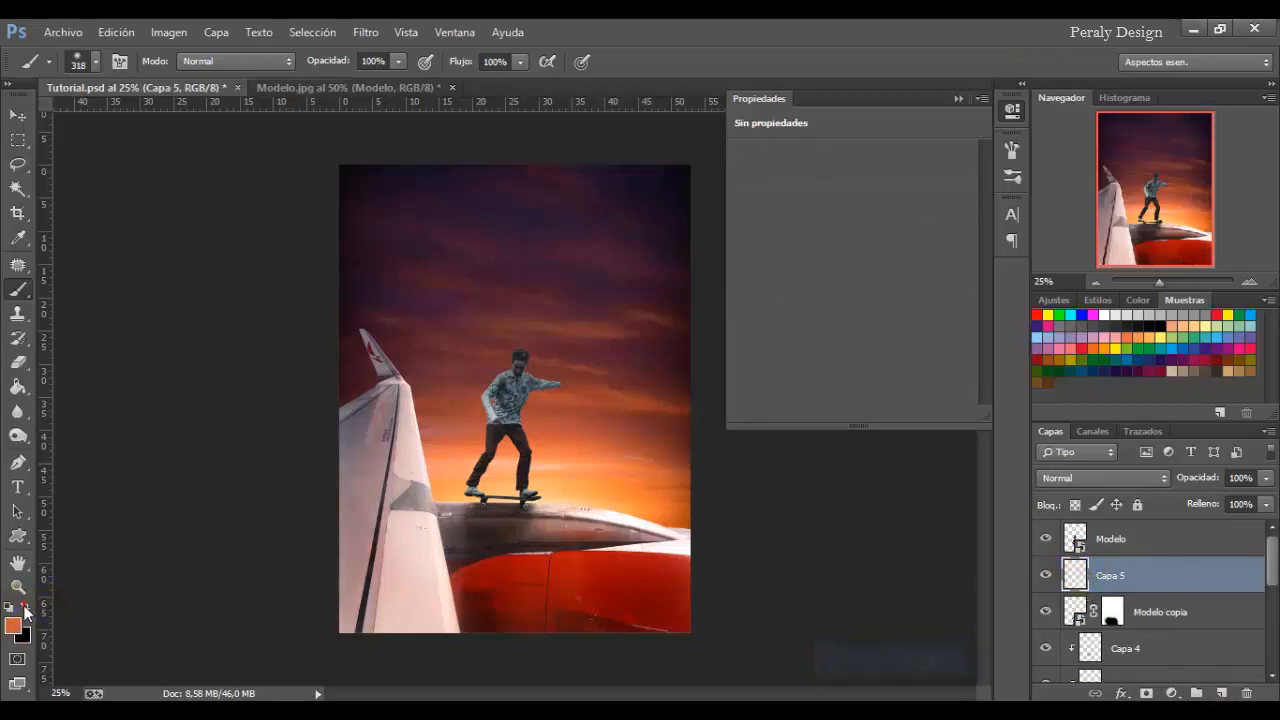
{"action": "right_click", "coordinate": [498, 453]}
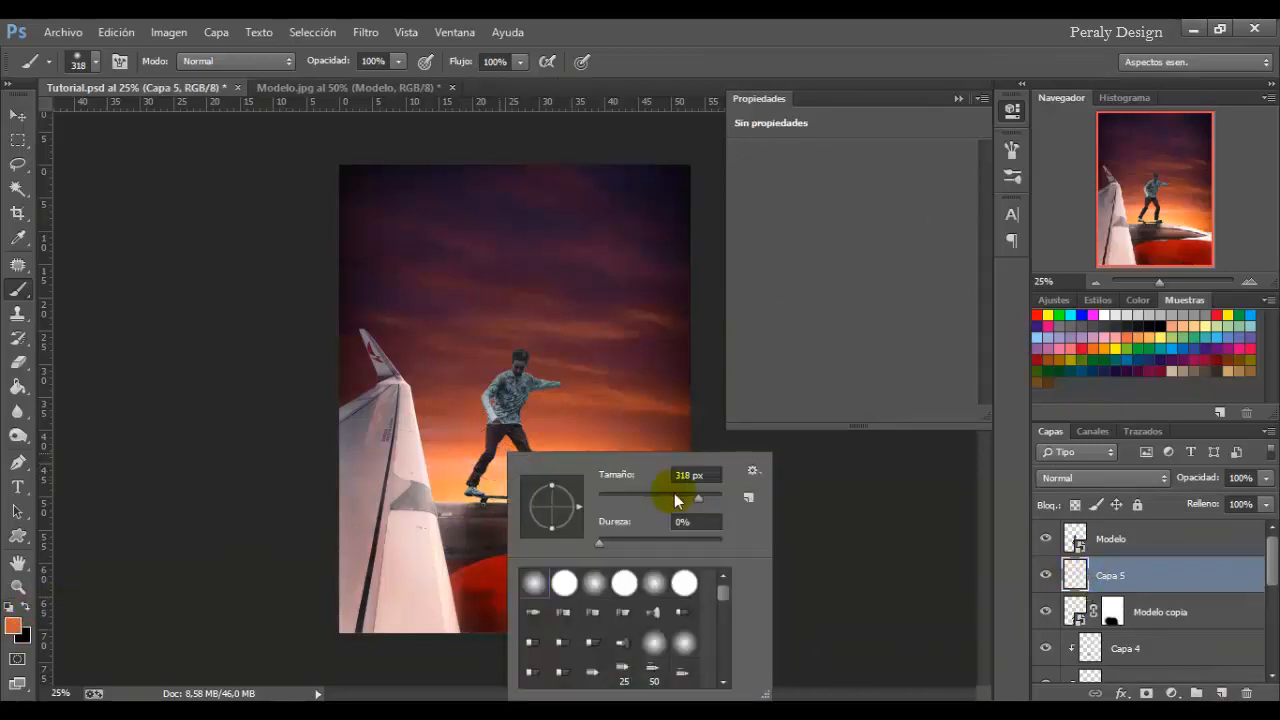
{"action": "left_click_drag", "start_coordinate": [704, 495], "coordinate": [712, 495]}
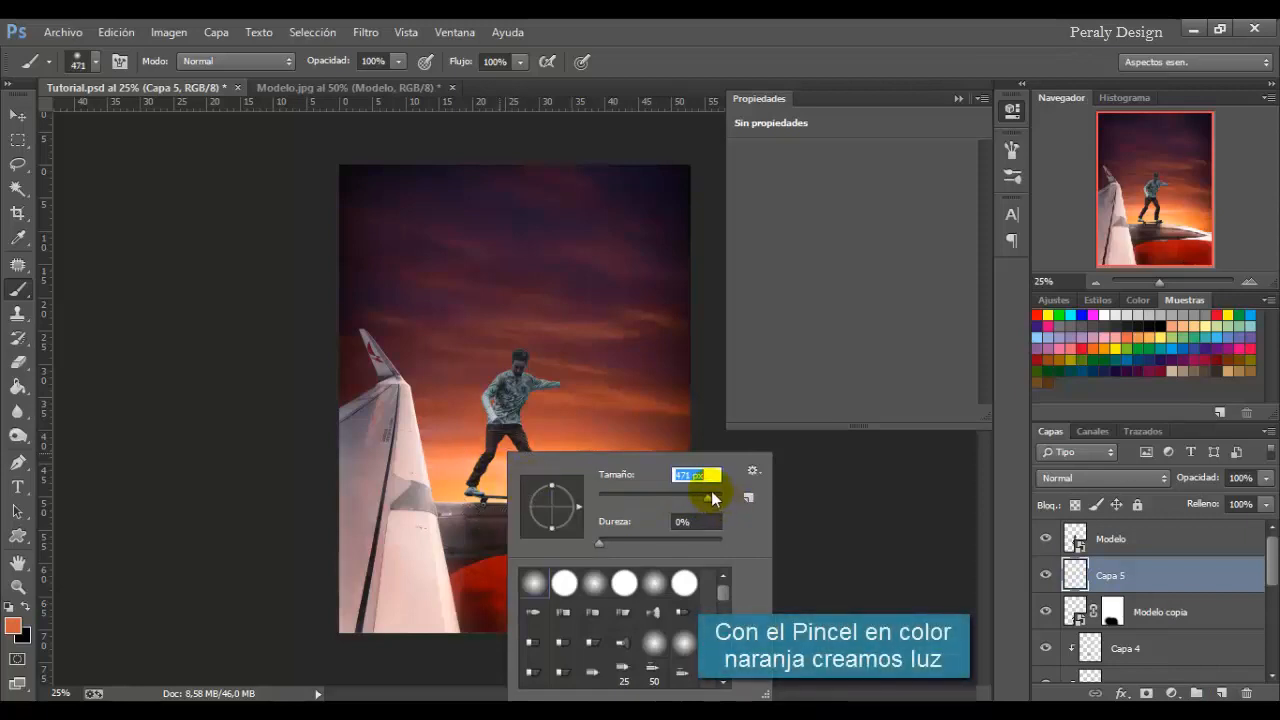
{"action": "left_click", "coordinate": [676, 518]}
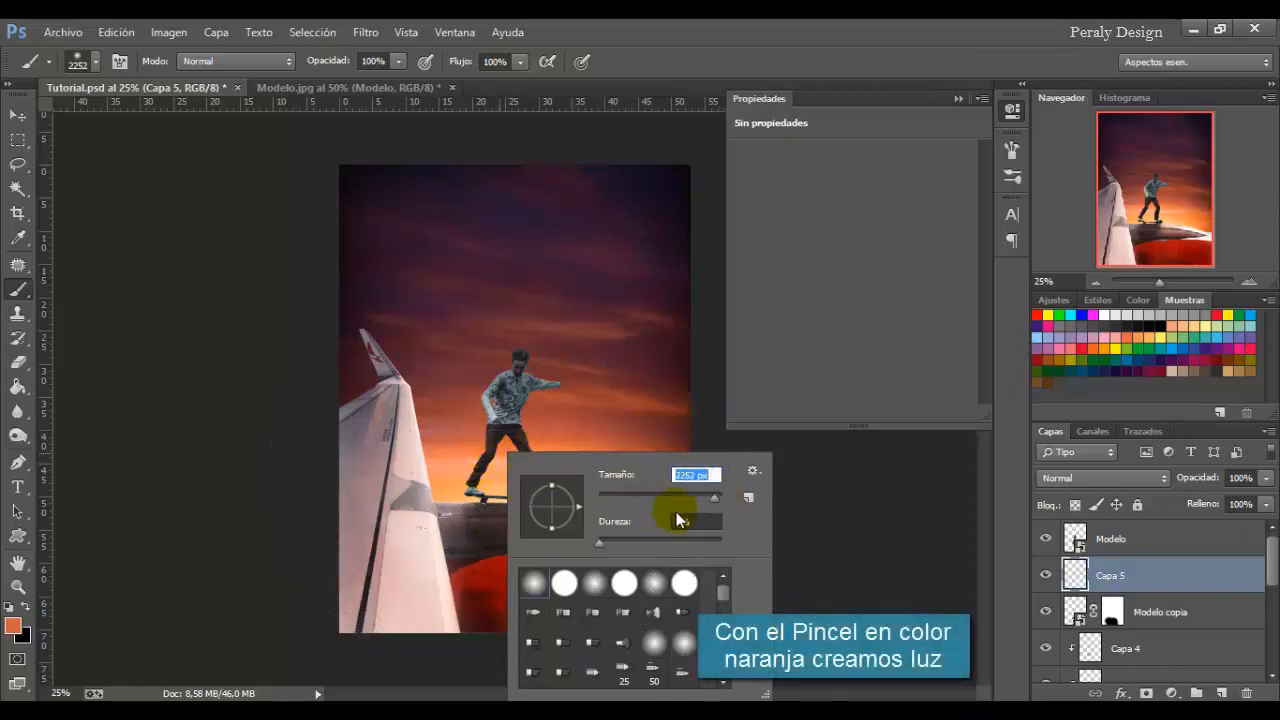
{"action": "left_click_drag", "start_coordinate": [711, 495], "coordinate": [695, 497]}
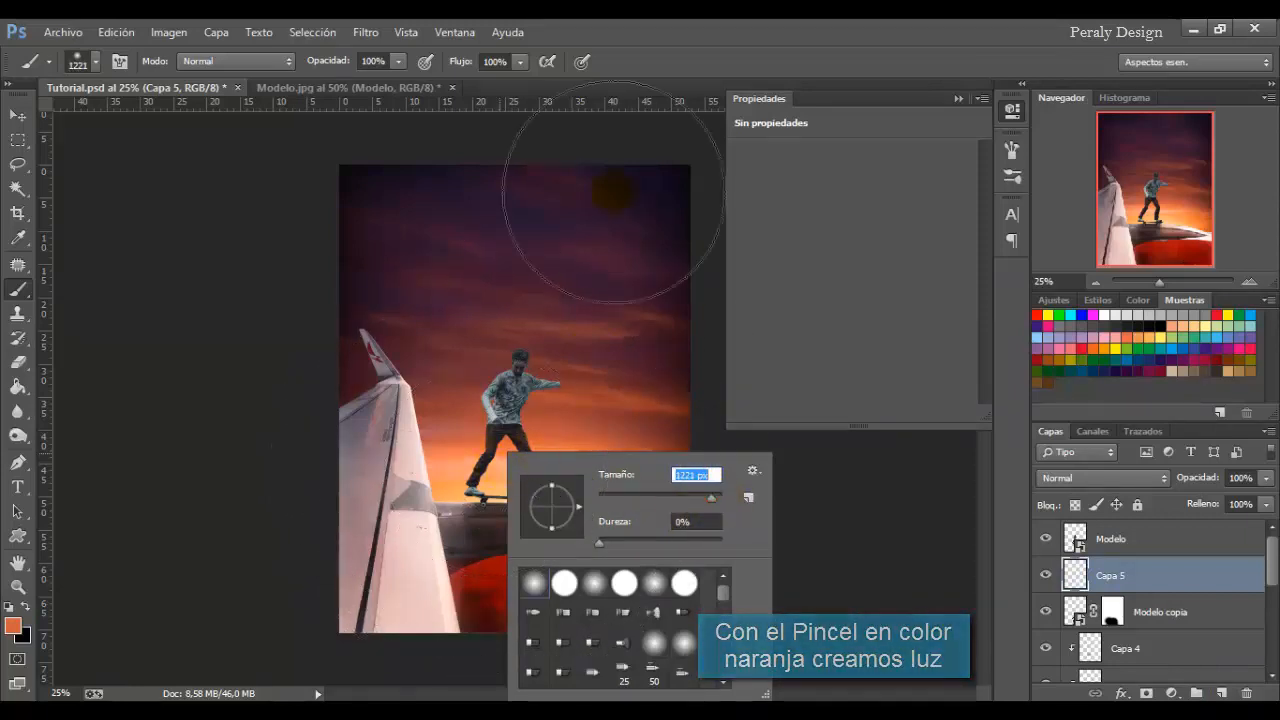
{"action": "key", "text": "Return"}
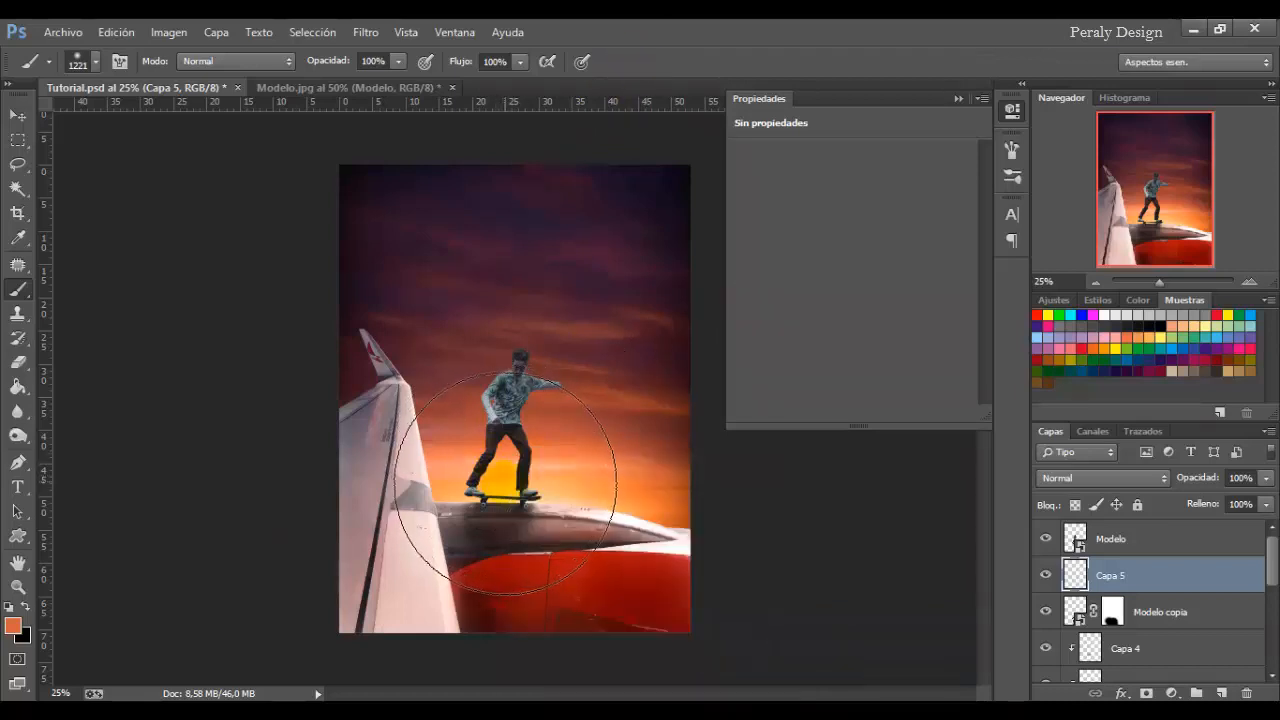
{"action": "left_click", "coordinate": [507, 487]}
Set the glow layer's blend mode to Trama and its fill to 50%, and check its effect by toggling its visibility.
{"action": "left_click", "coordinate": [1103, 478]}
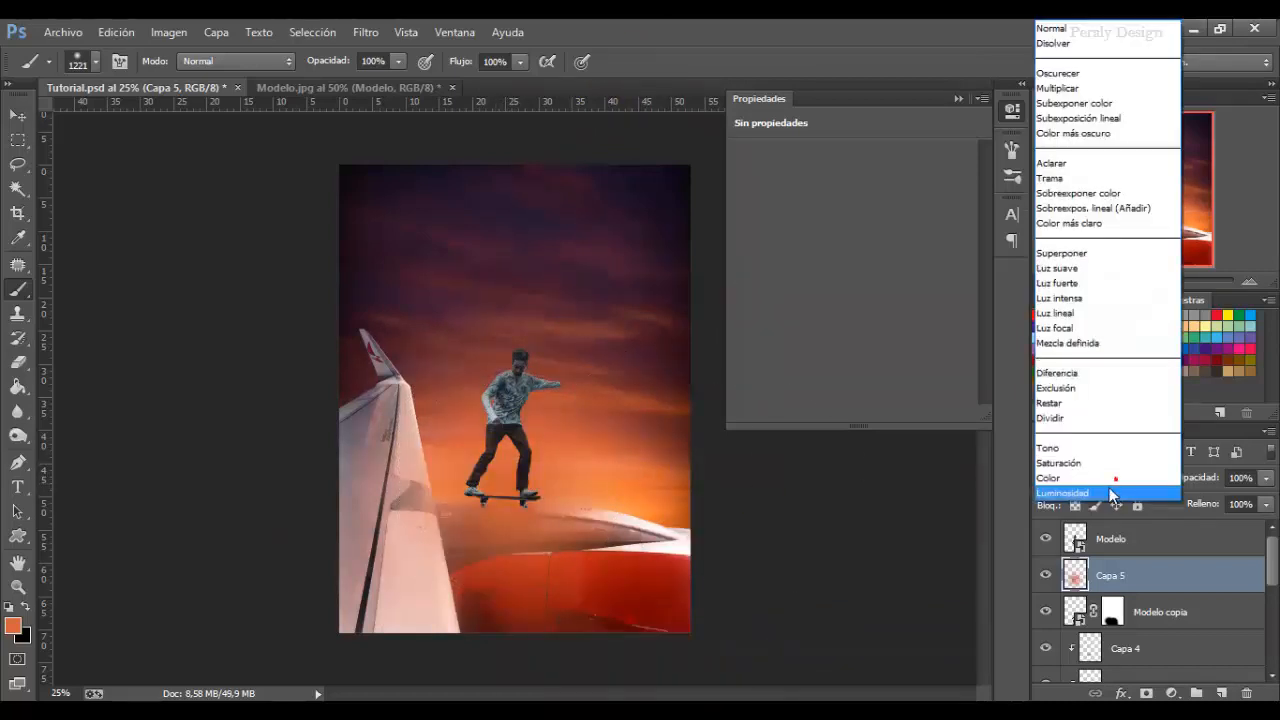
{"action": "left_click", "coordinate": [1078, 180]}
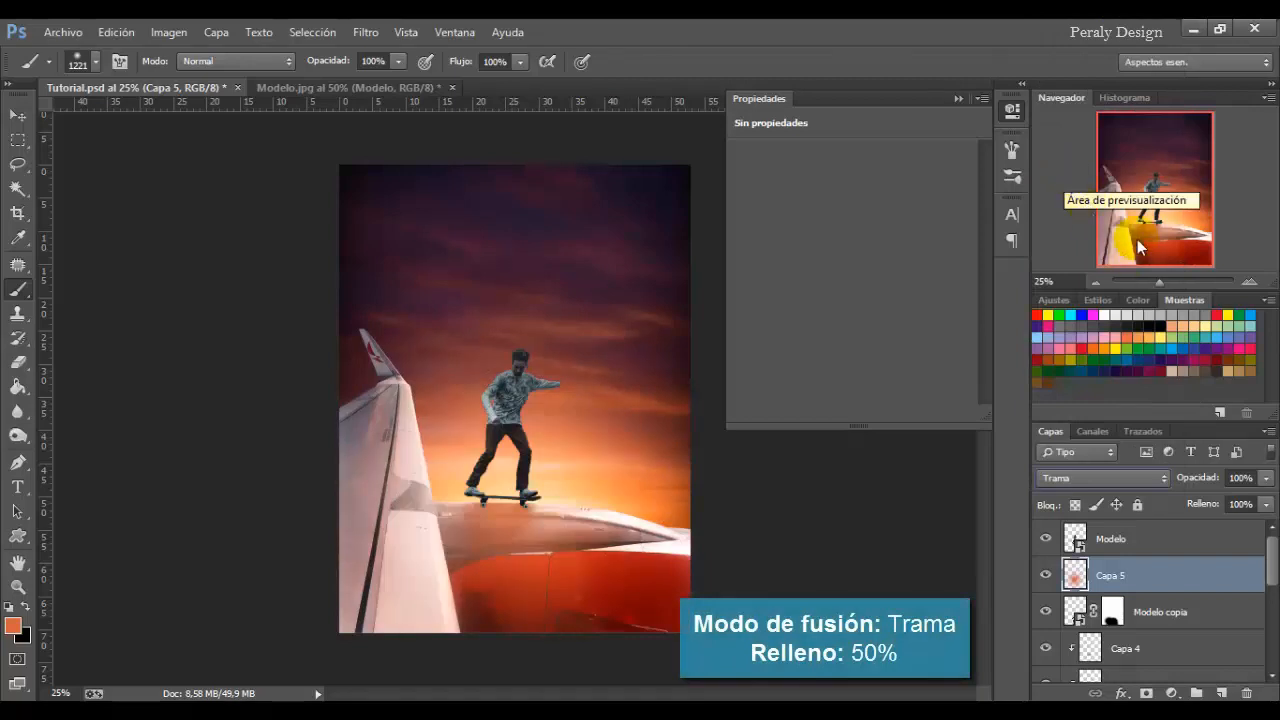
{"action": "left_click", "coordinate": [1192, 510]}
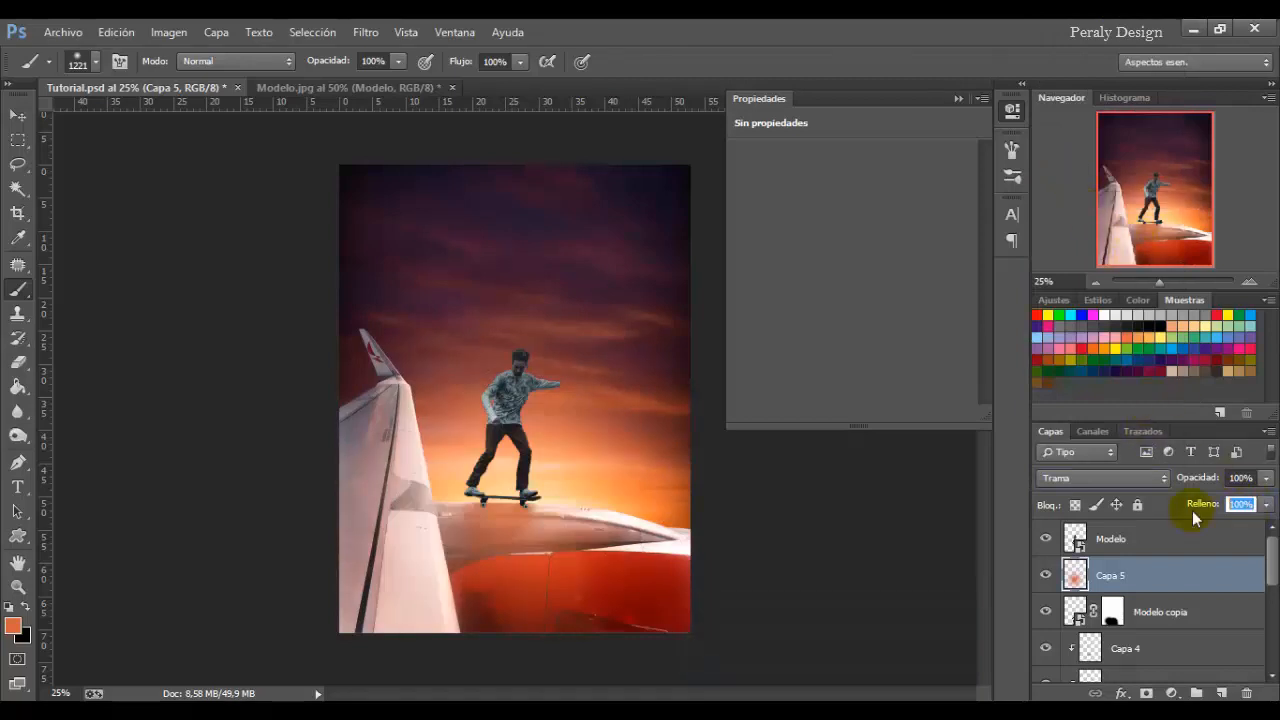
{"action": "type", "text": "50"}
{"action": "key", "text": "Return"}
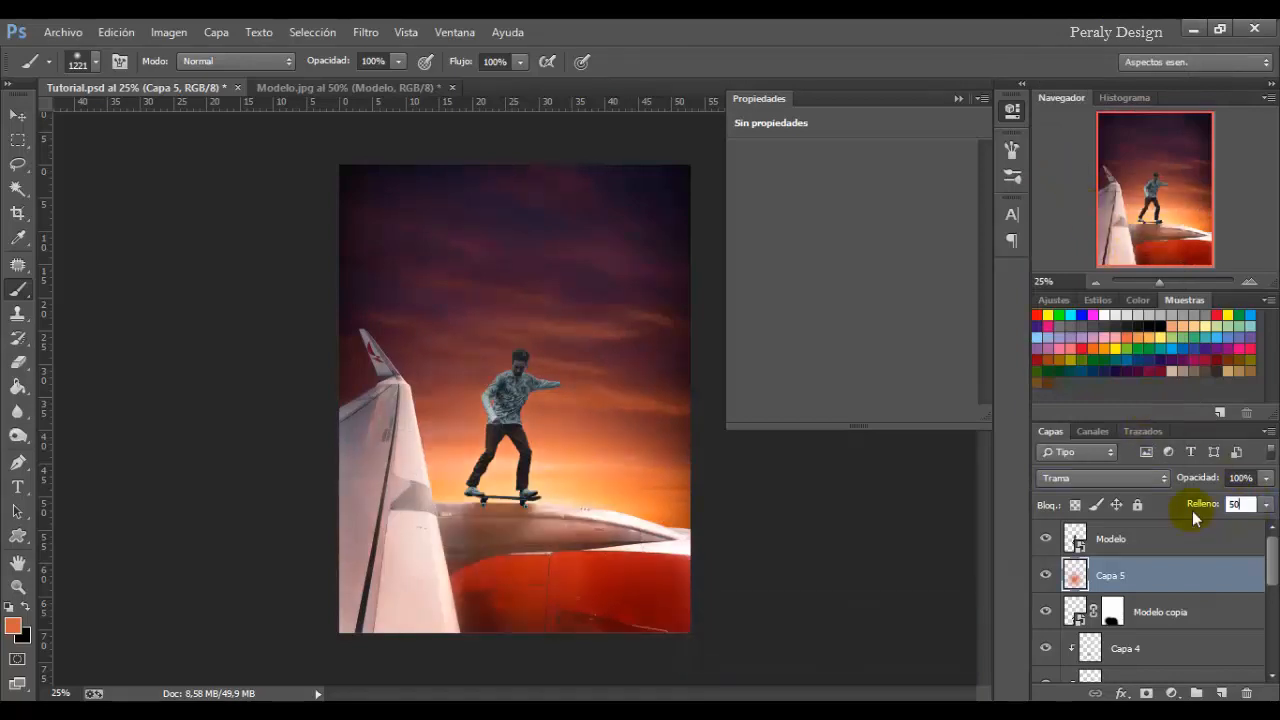
{"action": "left_click", "coordinate": [1046, 576]}
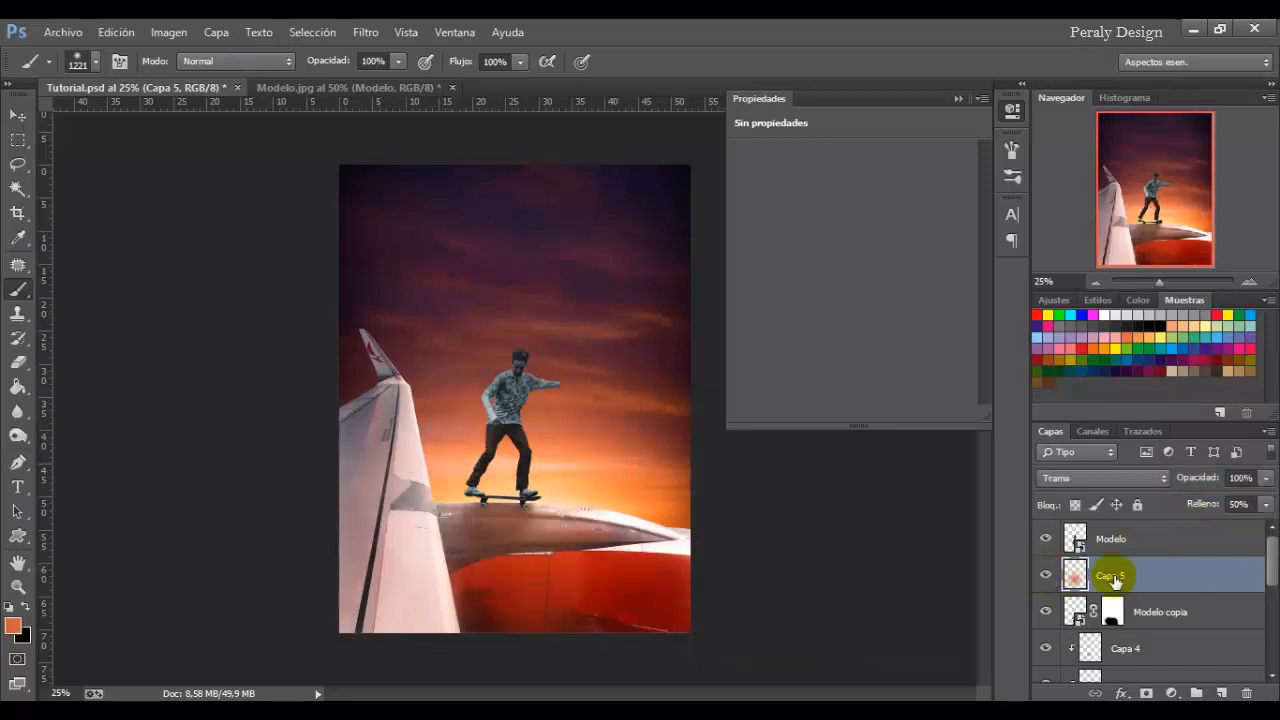
Check the Capa 4 shadow's effect and add a layer mask to Capa 4.
{"action": "left_click", "coordinate": [1047, 655]}
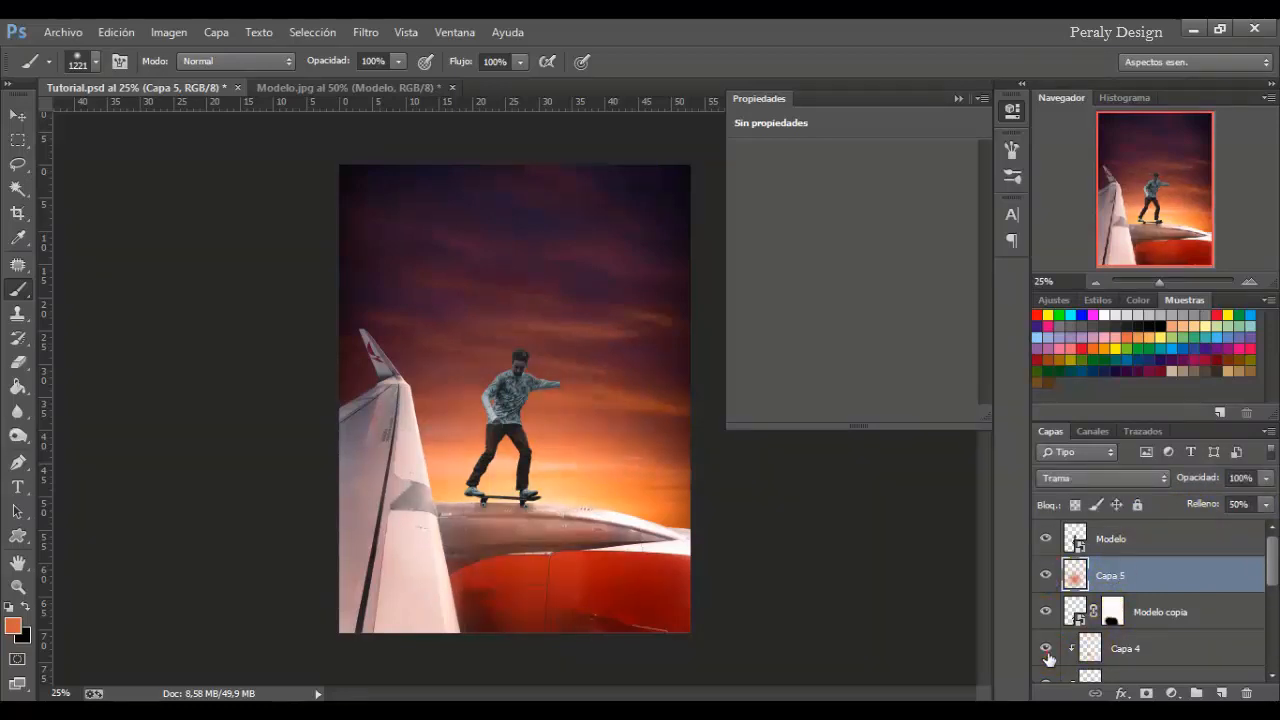
{"action": "left_click", "coordinate": [1099, 652]}
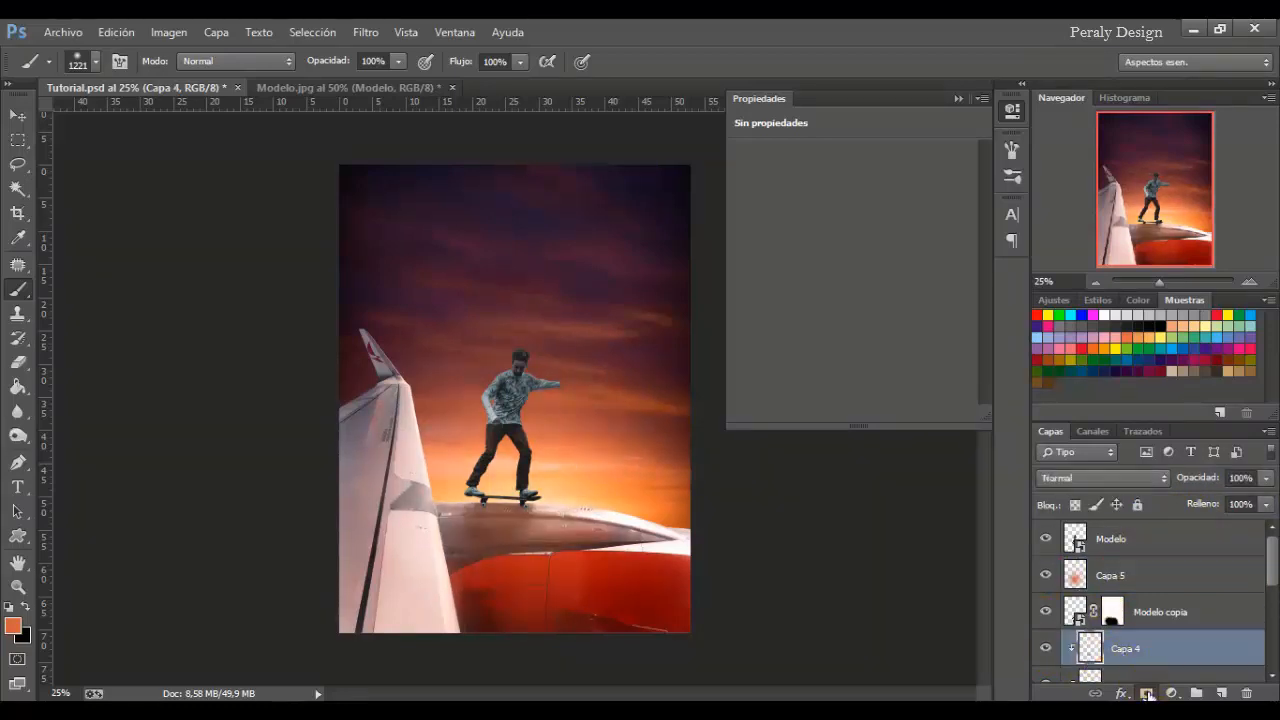
{"action": "left_click", "coordinate": [1146, 693]}
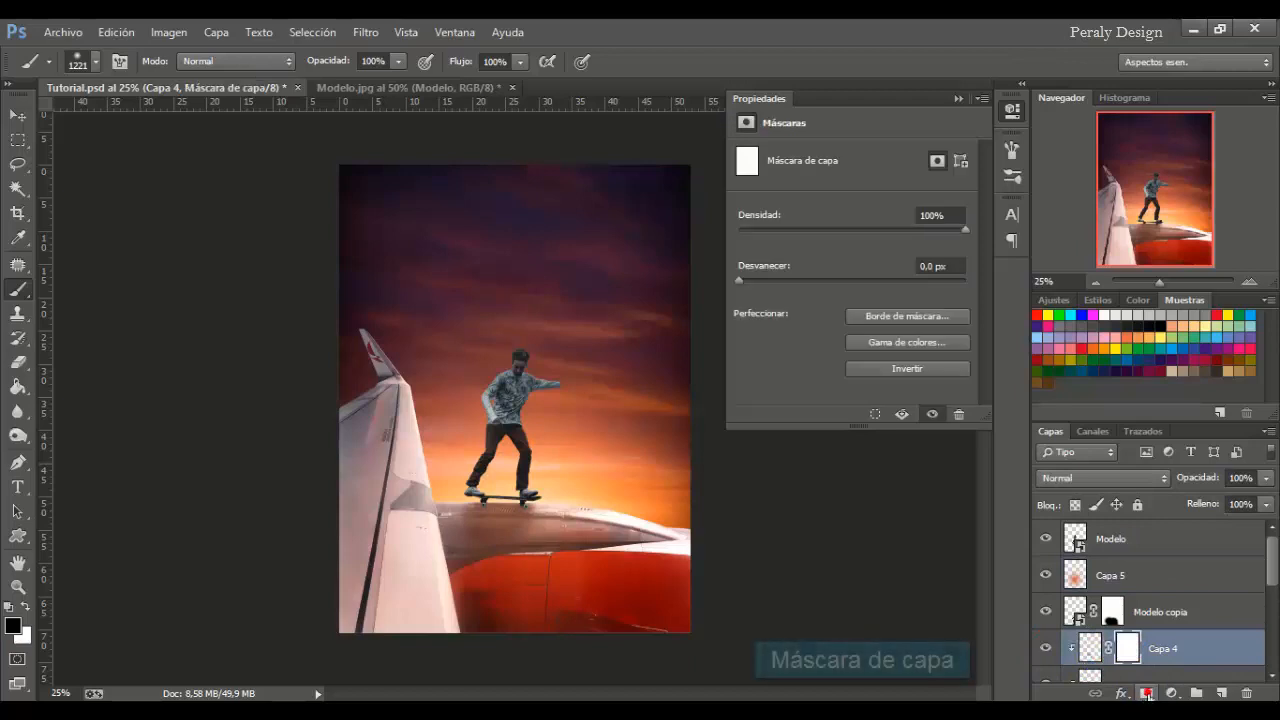
Mask out the Capa 4 shadow over the engine's red area with a 288 px black brush, and compare the layer on and off.
{"action": "right_click", "coordinate": [503, 367]}
{"action": "left_click", "coordinate": [690, 411]}
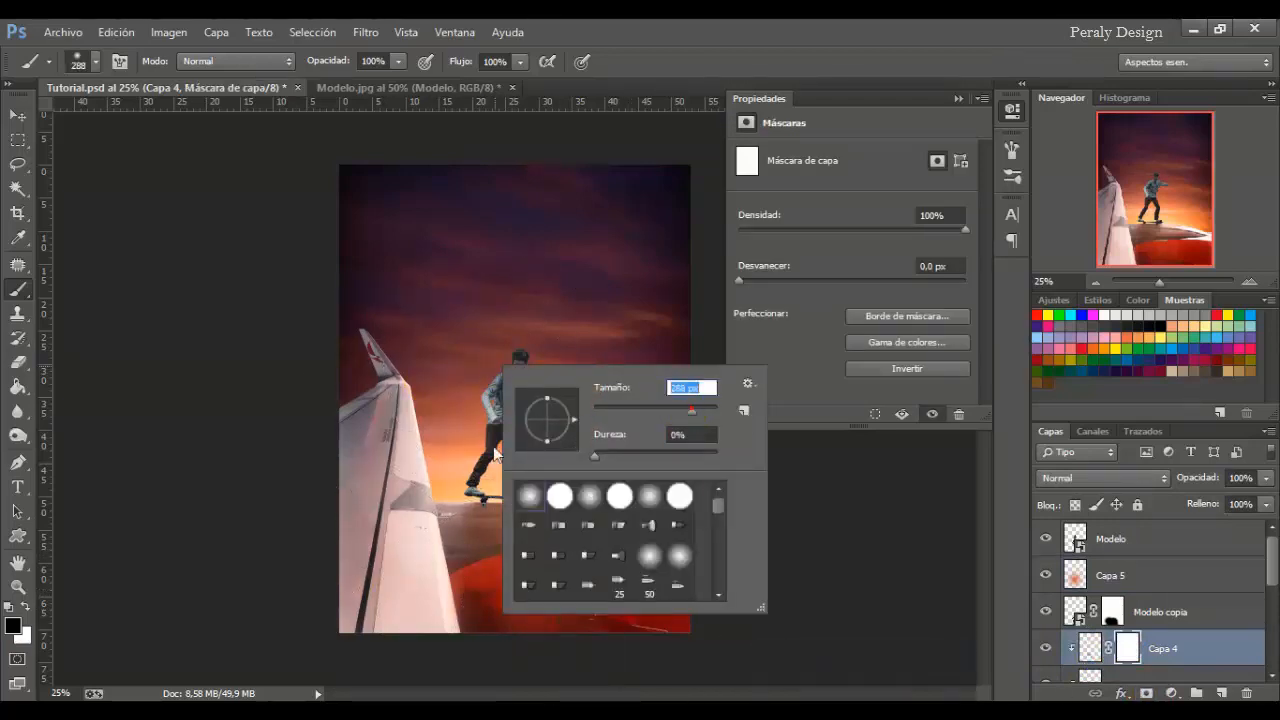
{"action": "left_click", "coordinate": [438, 534]}
{"action": "mouse_move", "coordinate": [496, 591]}
{"action": "left_mouse_down"}
{"action": "mouse_move", "coordinate": [553, 545]}
{"action": "mouse_move", "coordinate": [541, 561]}
{"action": "mouse_move", "coordinate": [501, 560]}
{"action": "mouse_move", "coordinate": [527, 568]}
{"action": "mouse_move", "coordinate": [540, 552]}
{"action": "mouse_move", "coordinate": [575, 567]}
{"action": "mouse_move", "coordinate": [488, 572]}
{"action": "mouse_move", "coordinate": [506, 559]}
{"action": "mouse_move", "coordinate": [533, 587]}
{"action": "mouse_move", "coordinate": [561, 558]}
{"action": "left_mouse_up"}
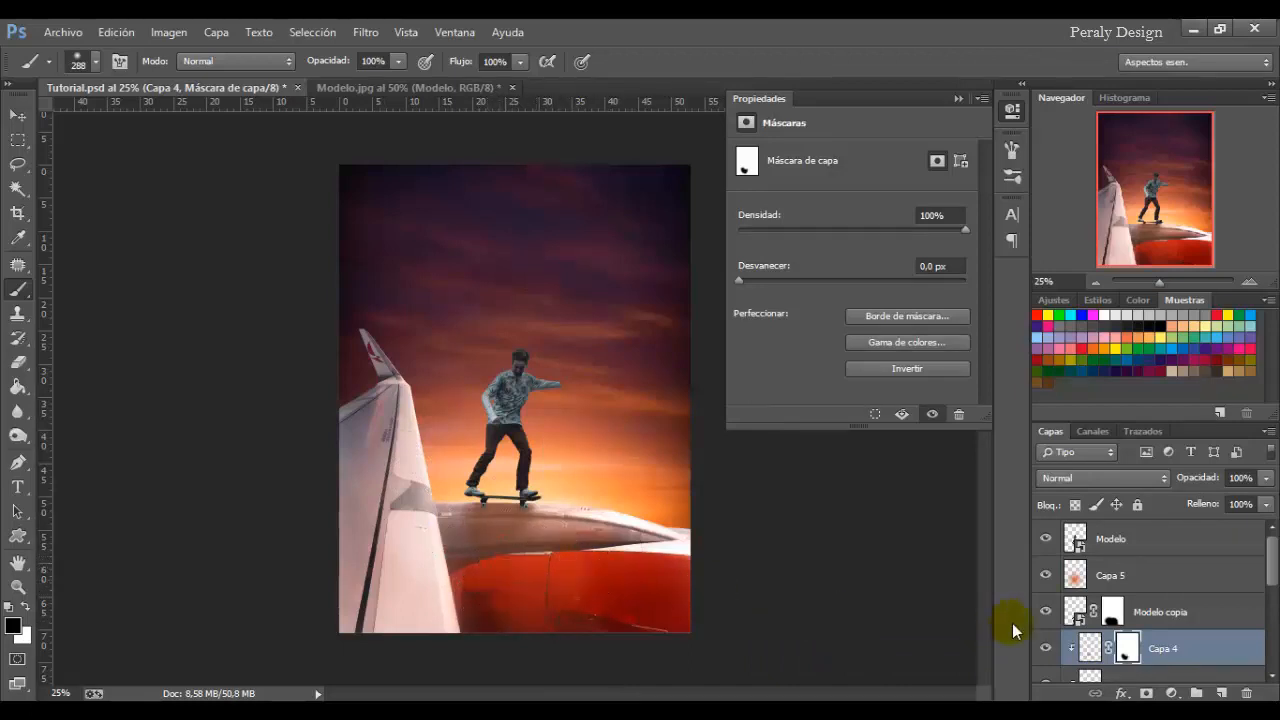
{"action": "left_click_drag", "start_coordinate": [441, 570], "coordinate": [495, 590]}
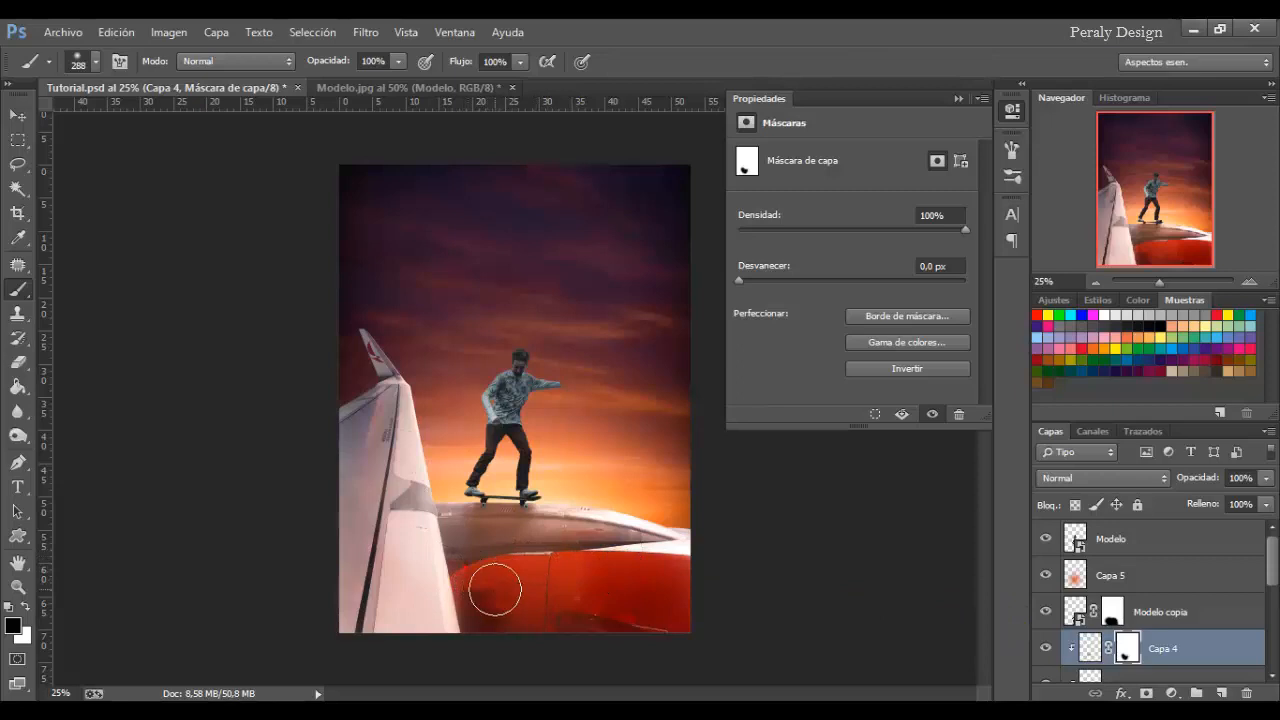
{"action": "left_click", "coordinate": [1044, 651]}
{"action": "left_click", "coordinate": [1045, 651]}
Select Capa 5 and compare the image with and without the orange glow.
{"action": "left_click", "coordinate": [1100, 576]}
{"action": "left_click", "coordinate": [1045, 576]}
{"action": "left_click", "coordinate": [1045, 578]}
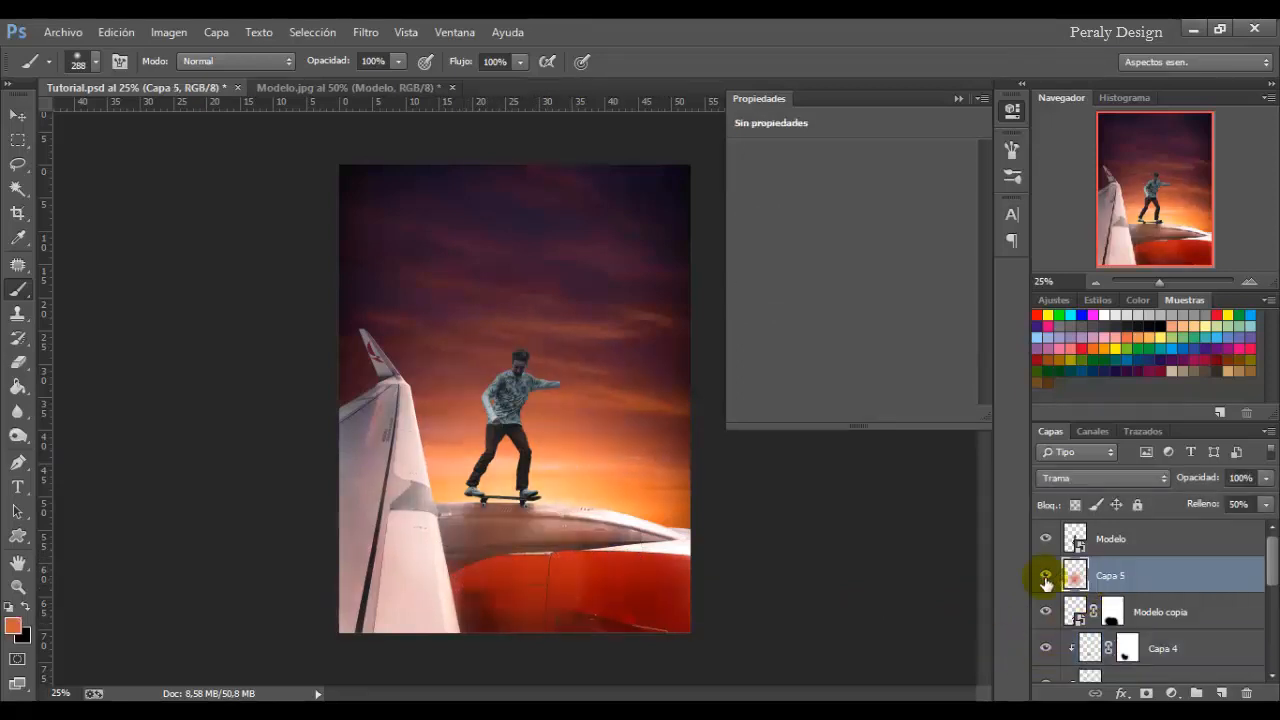
Add an Equilibrio de color adjustment above the Modelo layer and clip it to the skater.
{"action": "left_click", "coordinate": [1105, 538]}
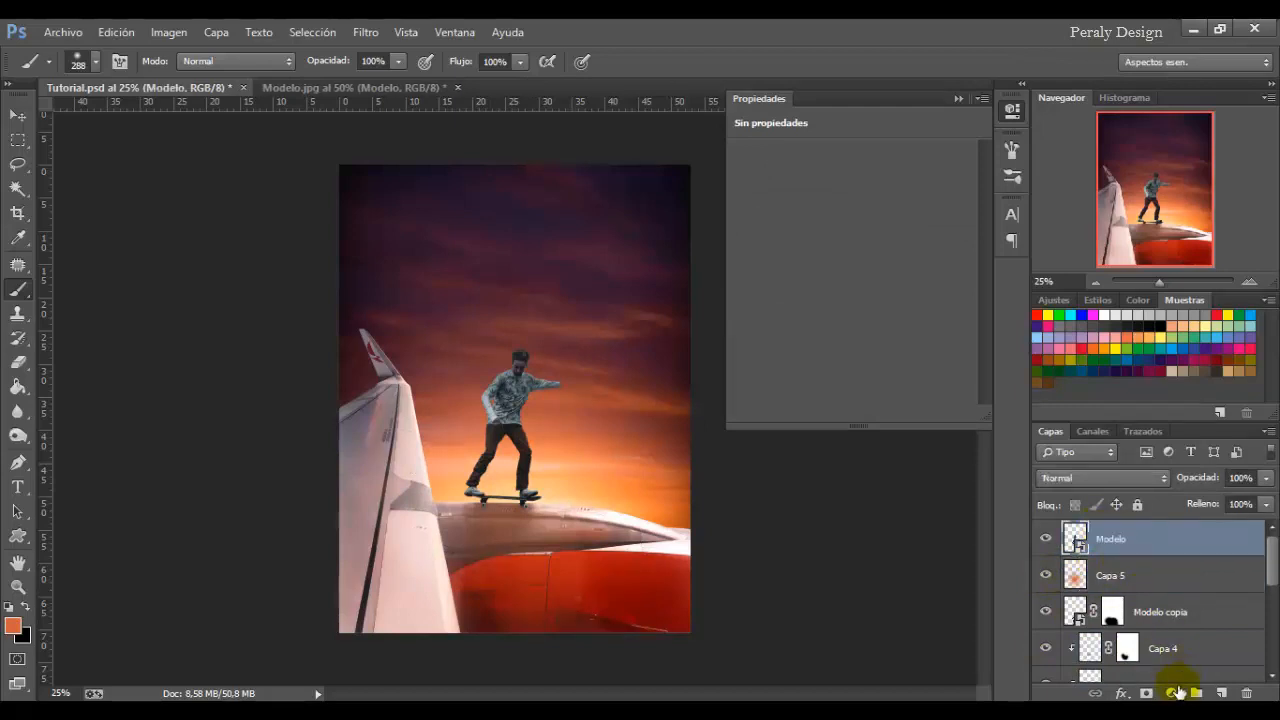
{"action": "left_click", "coordinate": [1173, 692]}
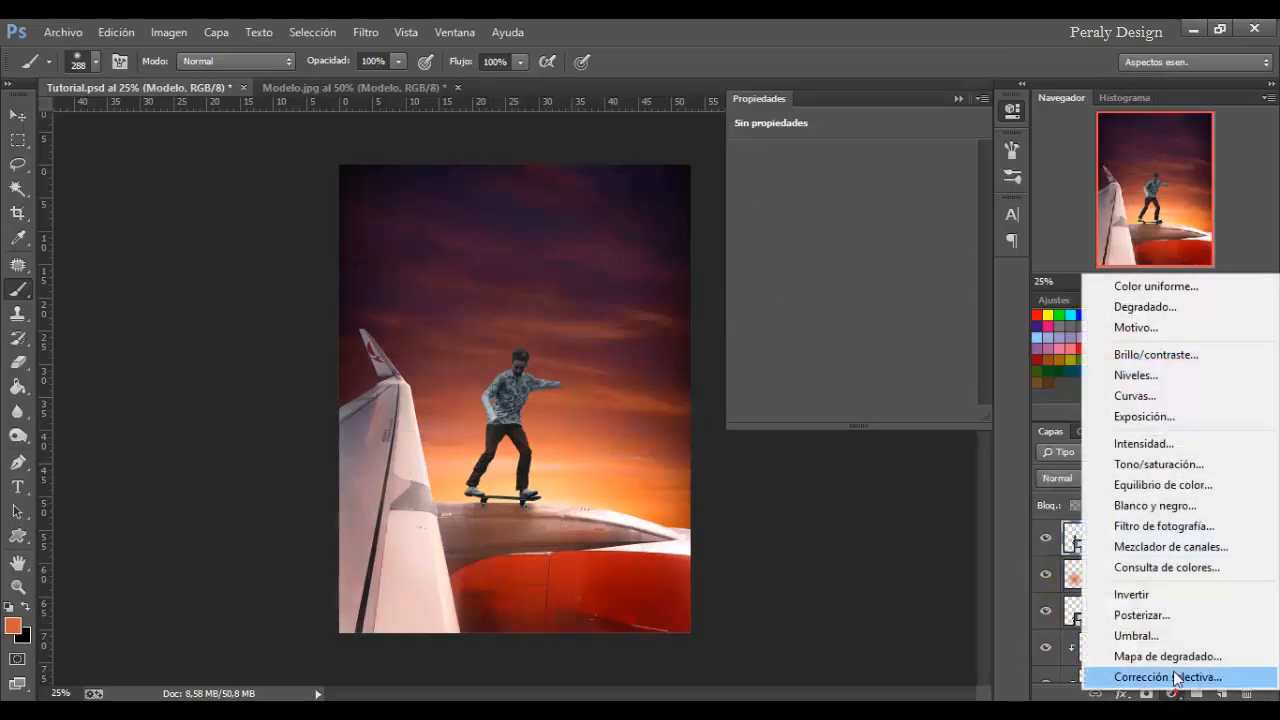
{"action": "left_click", "coordinate": [1147, 487]}
{"action": "right_click", "coordinate": [1143, 536]}
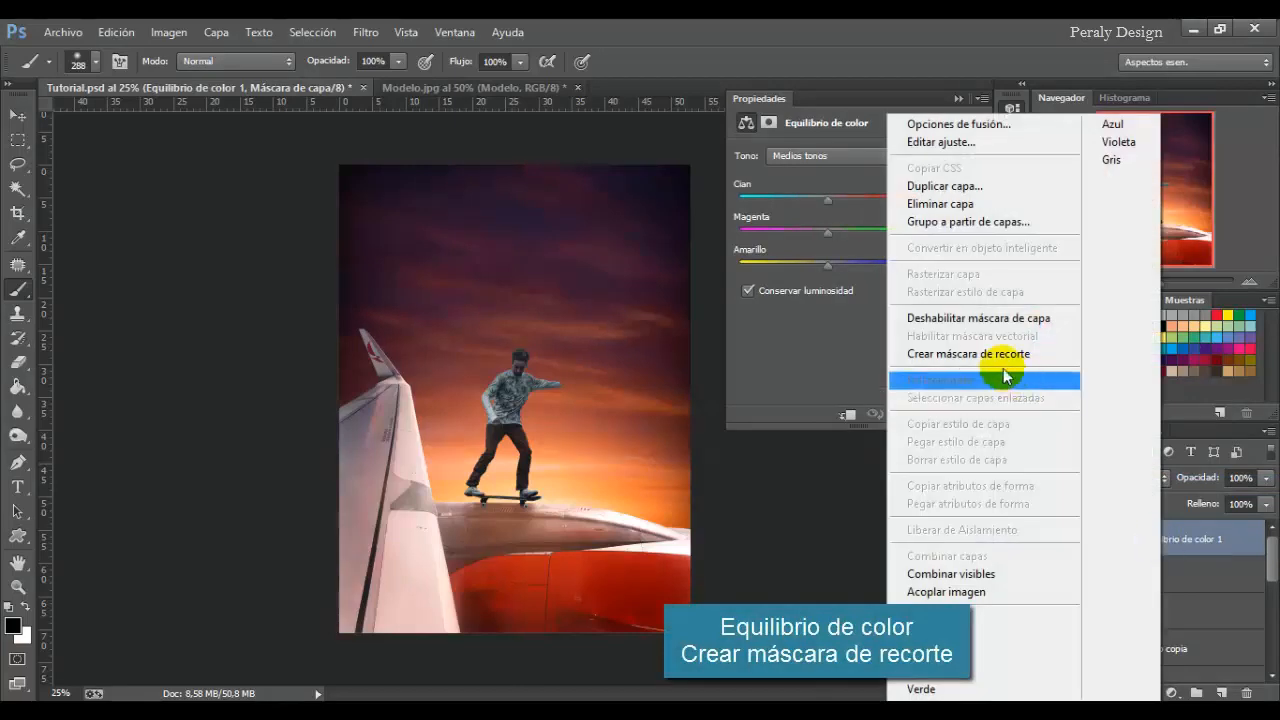
{"action": "left_click", "coordinate": [1002, 354]}
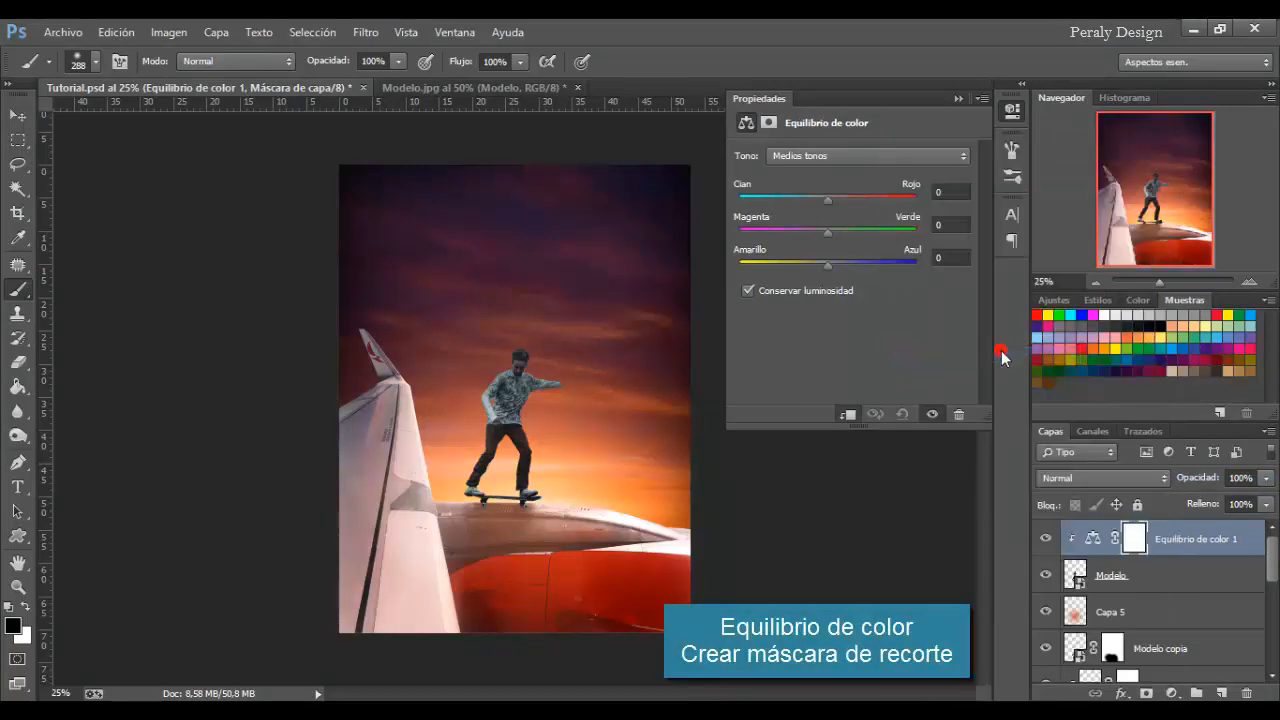
Set the midtone color balance to Cian-Rojo +20 and Amarillo-Azul -15, and check the adjustment's effect.
{"action": "left_click_drag", "start_coordinate": [829, 199], "coordinate": [845, 200]}
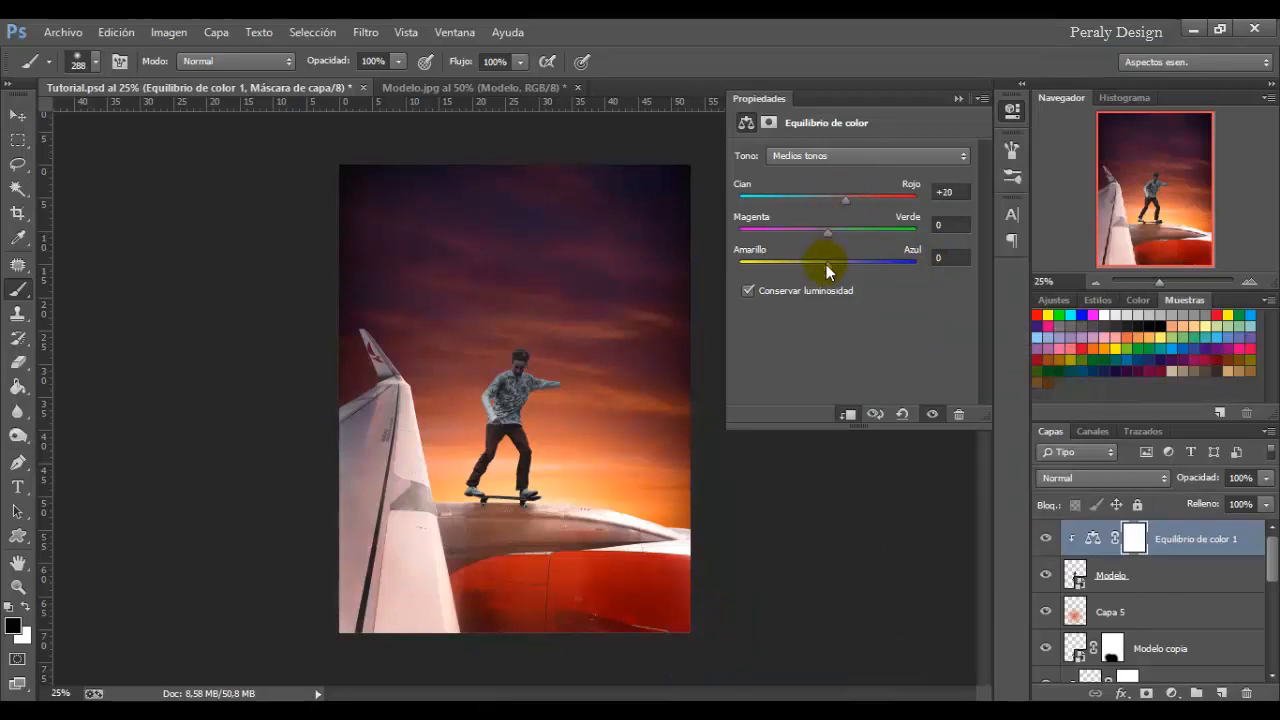
{"action": "left_click_drag", "start_coordinate": [826, 264], "coordinate": [815, 268]}
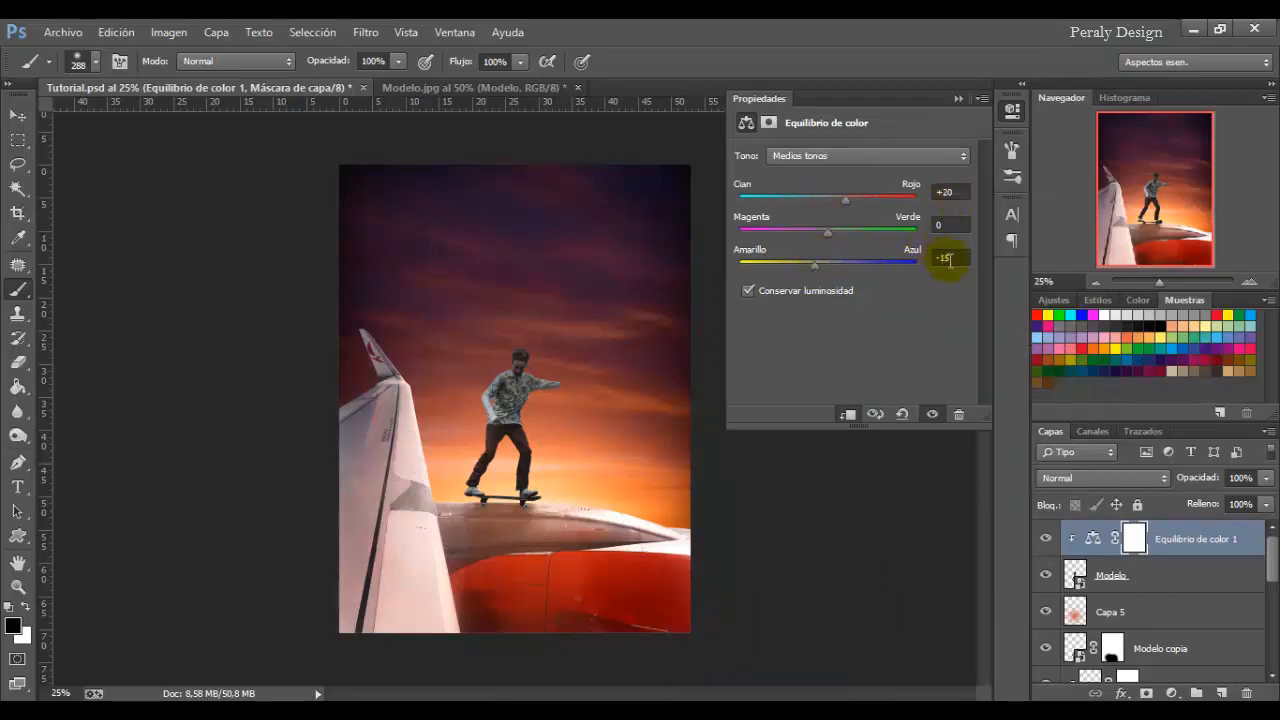
{"action": "left_click", "coordinate": [1043, 541]}
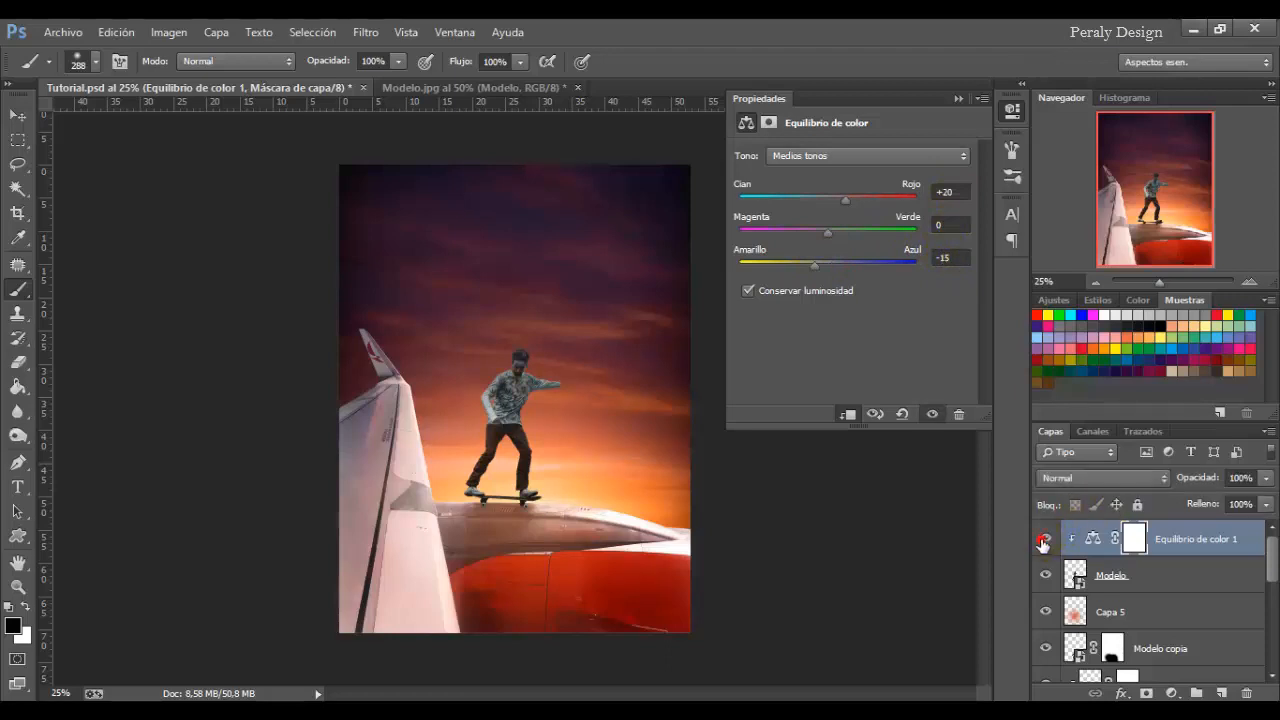
Create a new layer above the color balance adjustment, clip it to the skater and fill it with 50% gris.
{"action": "left_click", "coordinate": [1220, 692]}
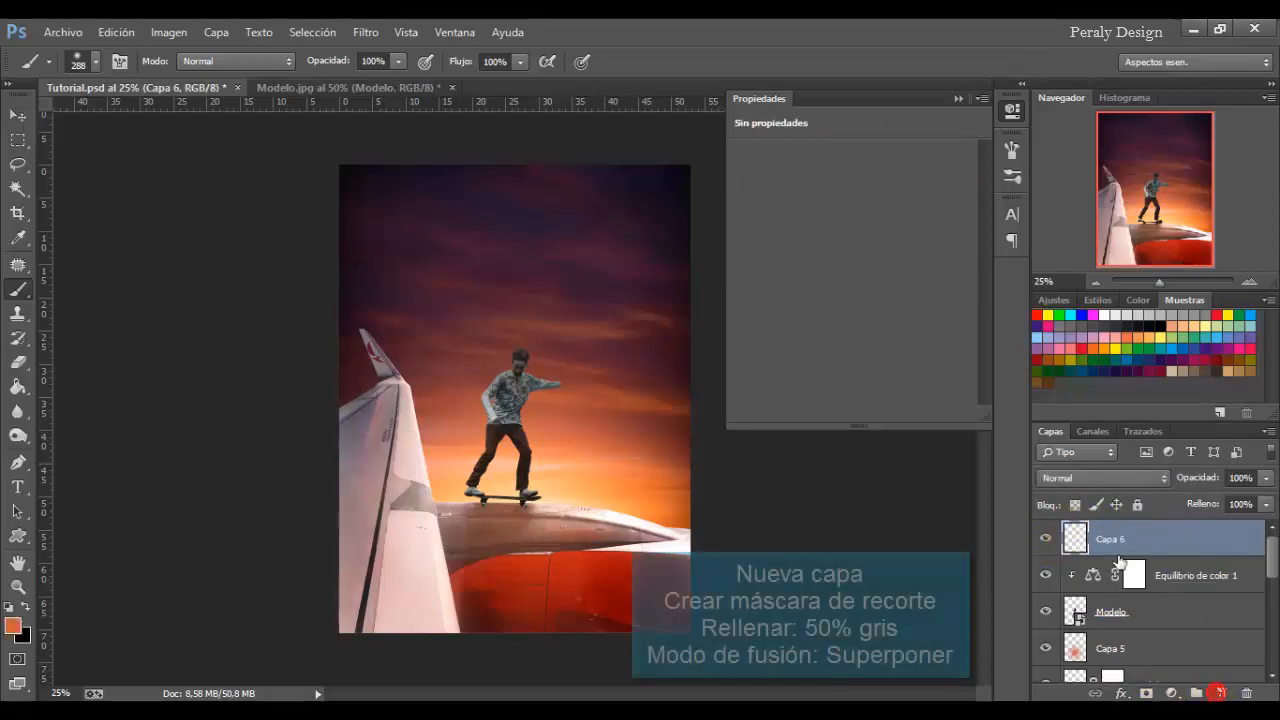
{"action": "right_click", "coordinate": [1116, 550]}
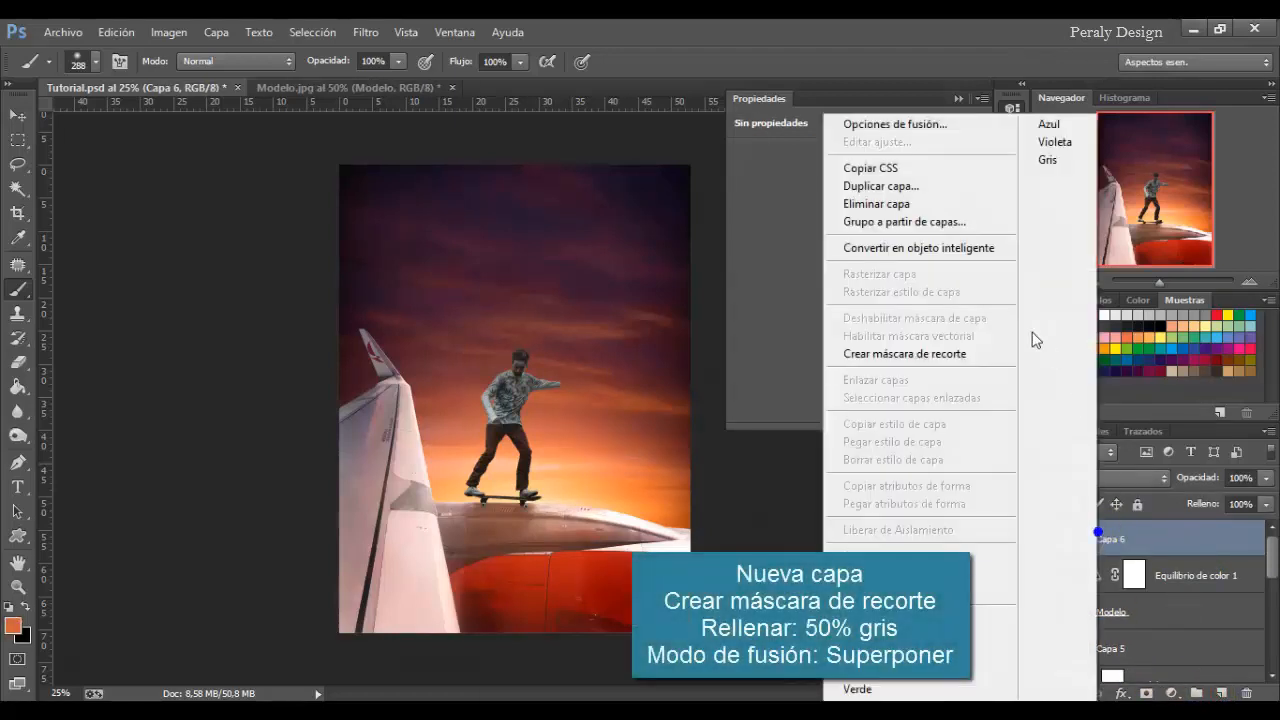
{"action": "left_click", "coordinate": [900, 355]}
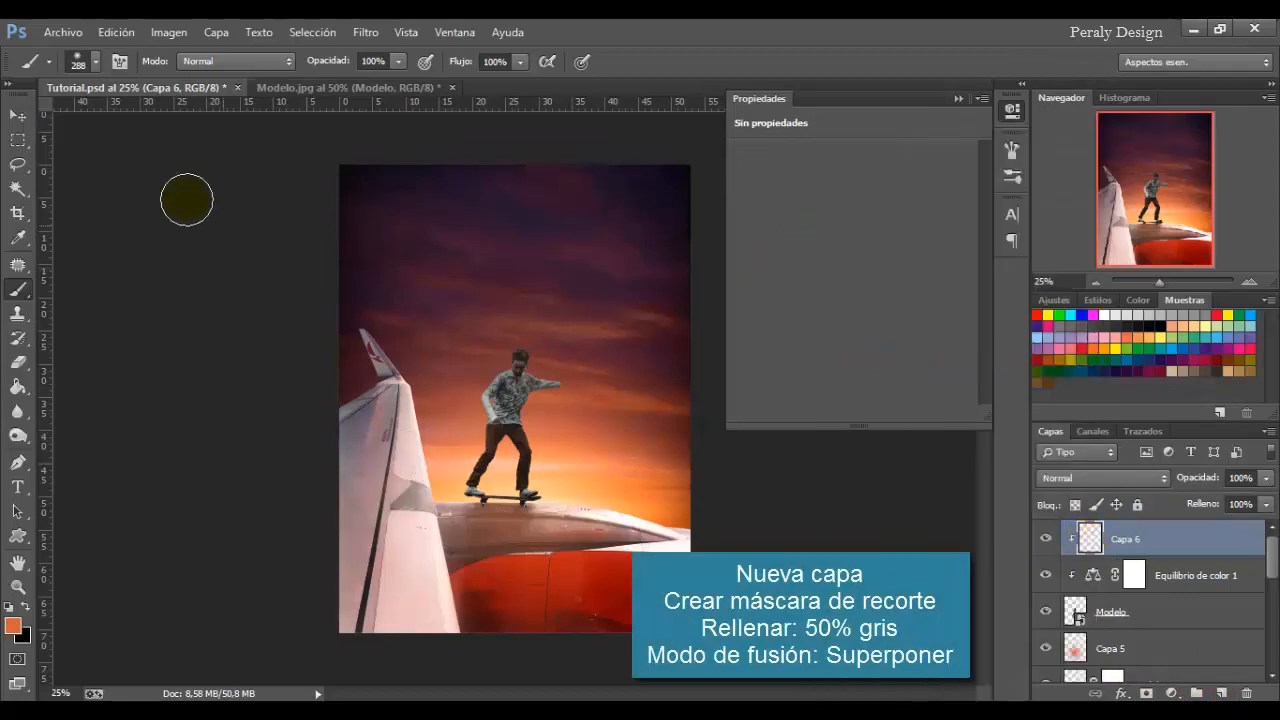
{"action": "left_click", "coordinate": [118, 31]}
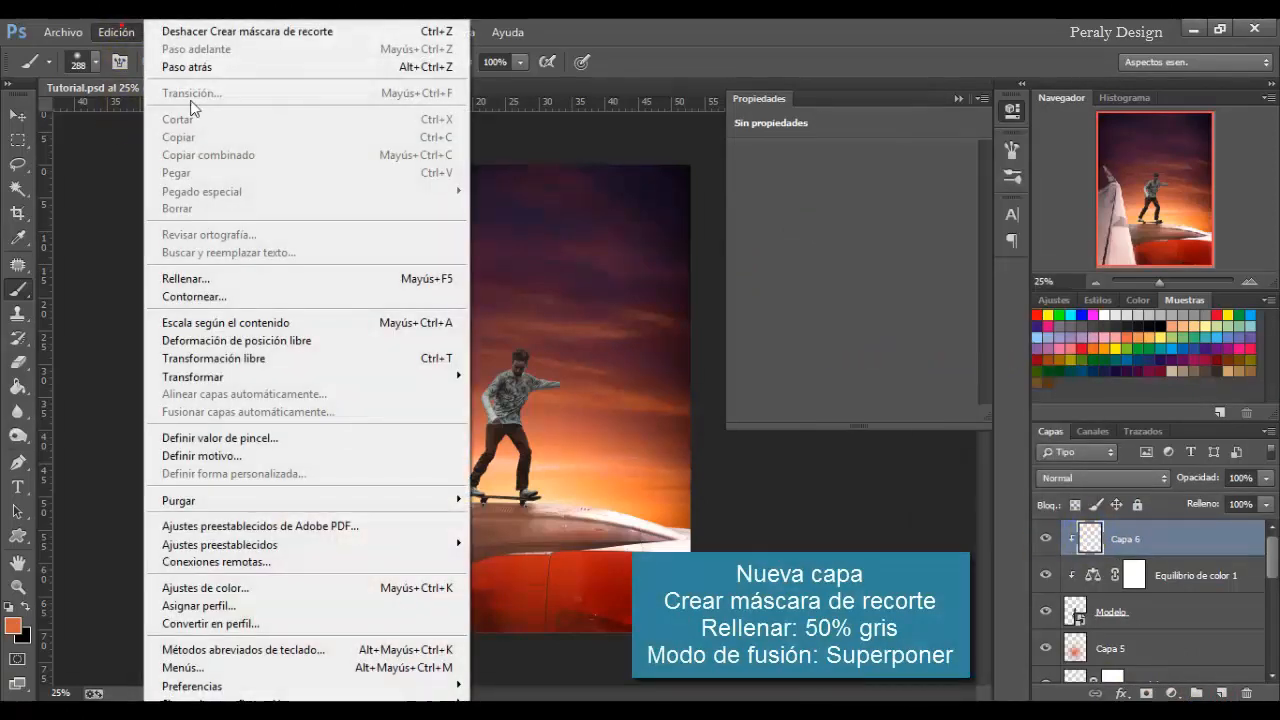
{"action": "left_click", "coordinate": [250, 282]}
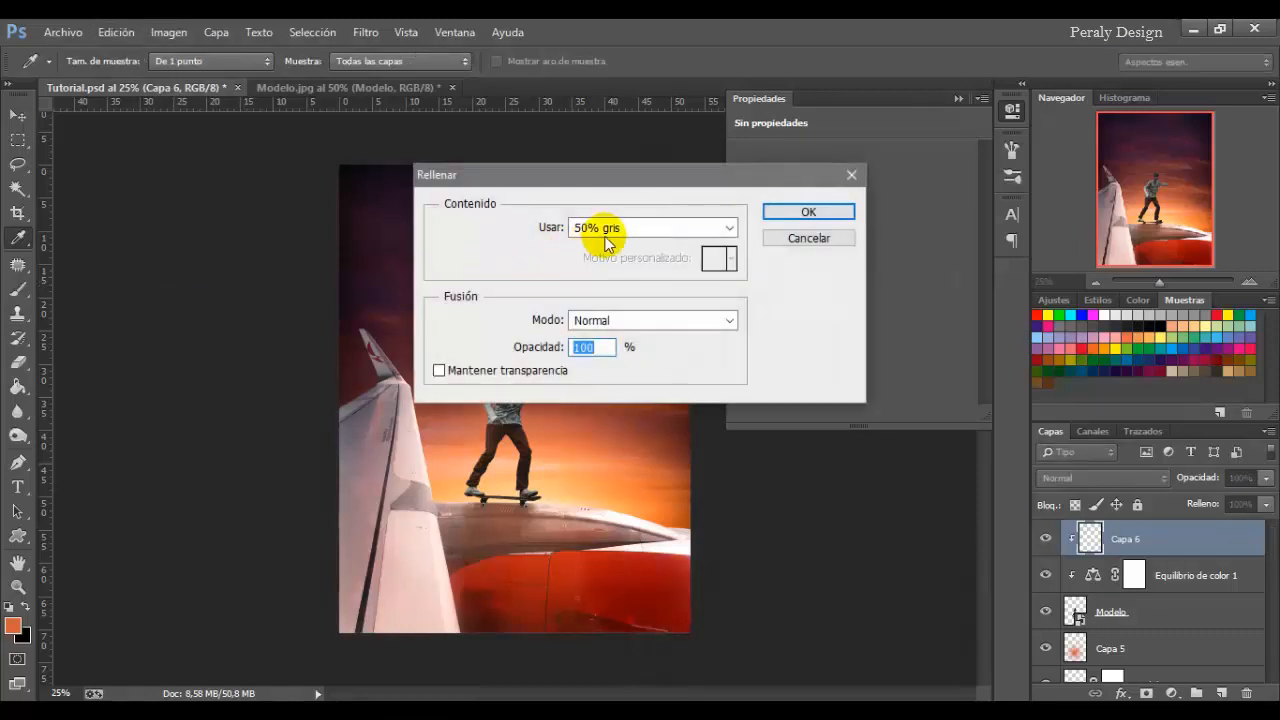
{"action": "left_click", "coordinate": [812, 215]}
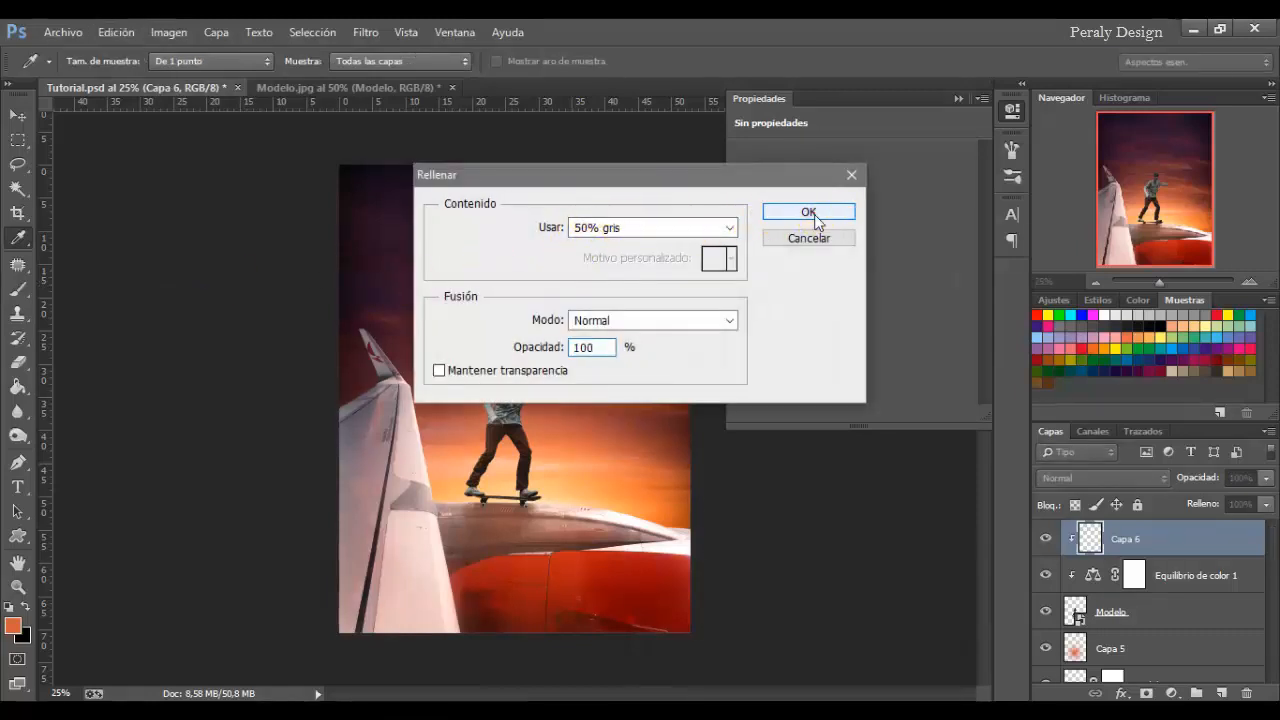
{"action": "left_click", "coordinate": [808, 213]}
Set the gray layer's blend mode to Superponer and compare the image with it on and off.
{"action": "key", "text": "b"}
{"action": "left_click", "coordinate": [1097, 480]}
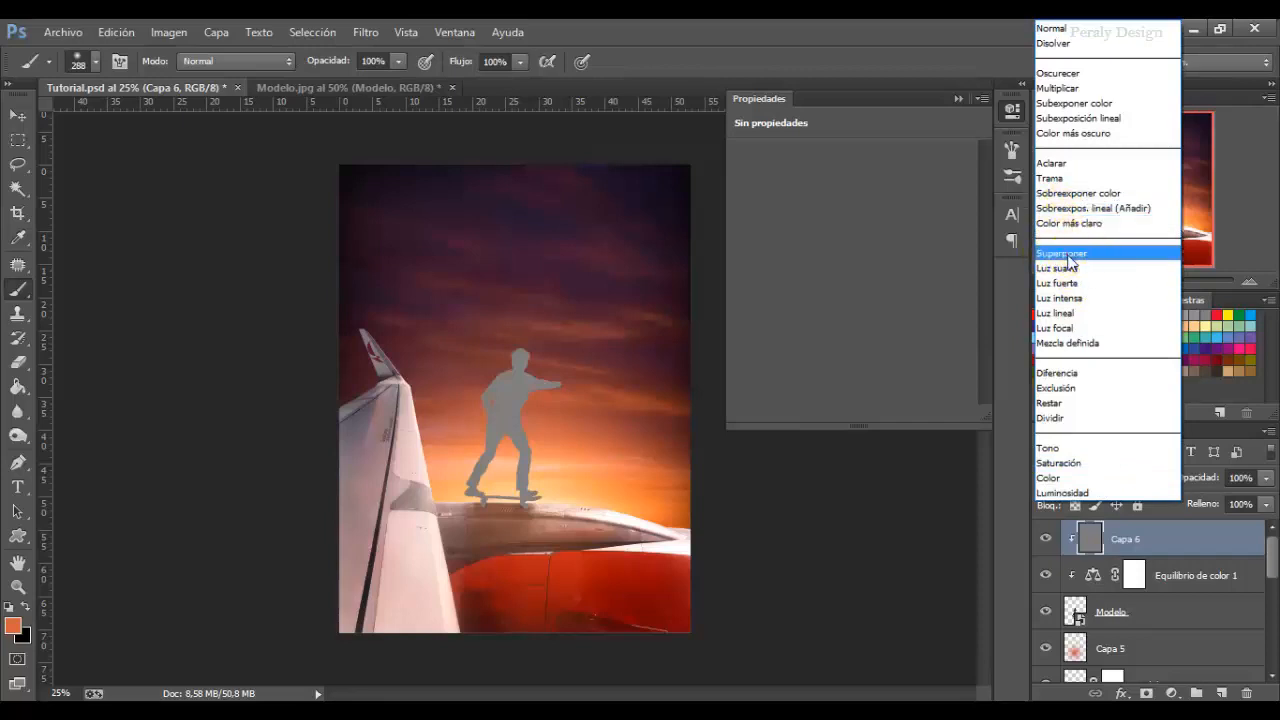
{"action": "left_click", "coordinate": [1086, 255]}
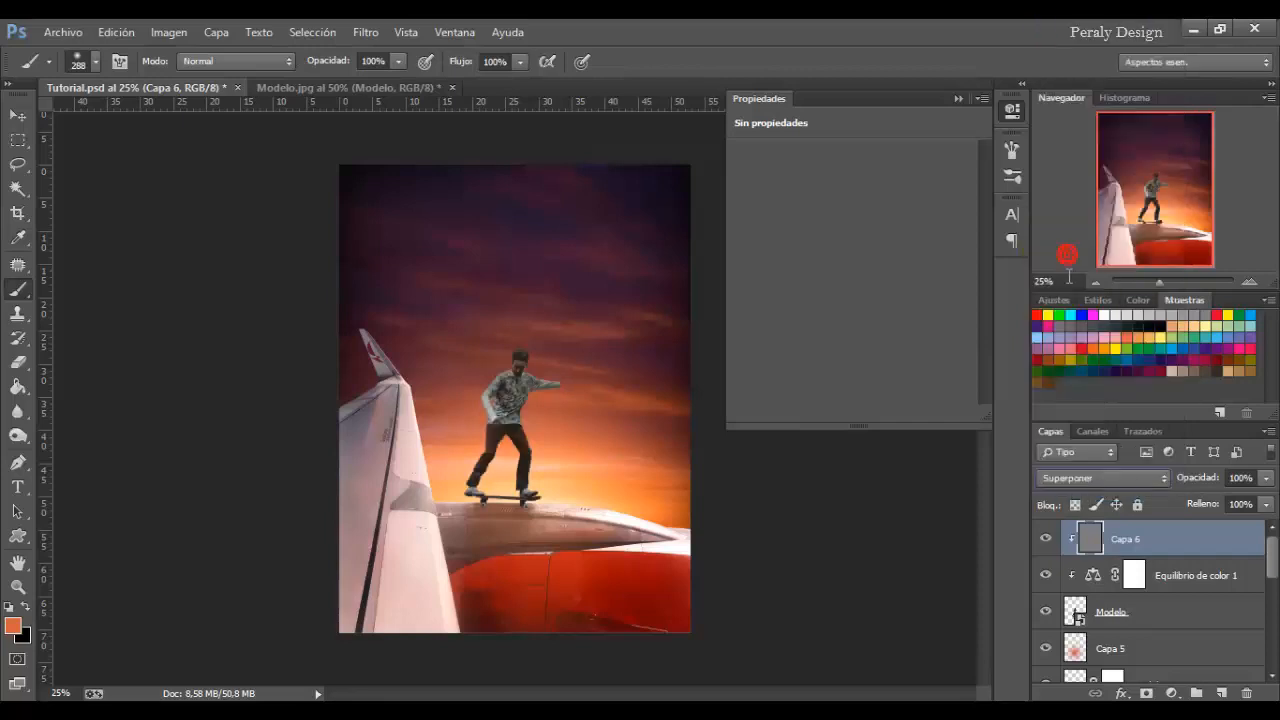
{"action": "left_click", "coordinate": [1046, 540]}
{"action": "left_click", "coordinate": [1046, 540]}
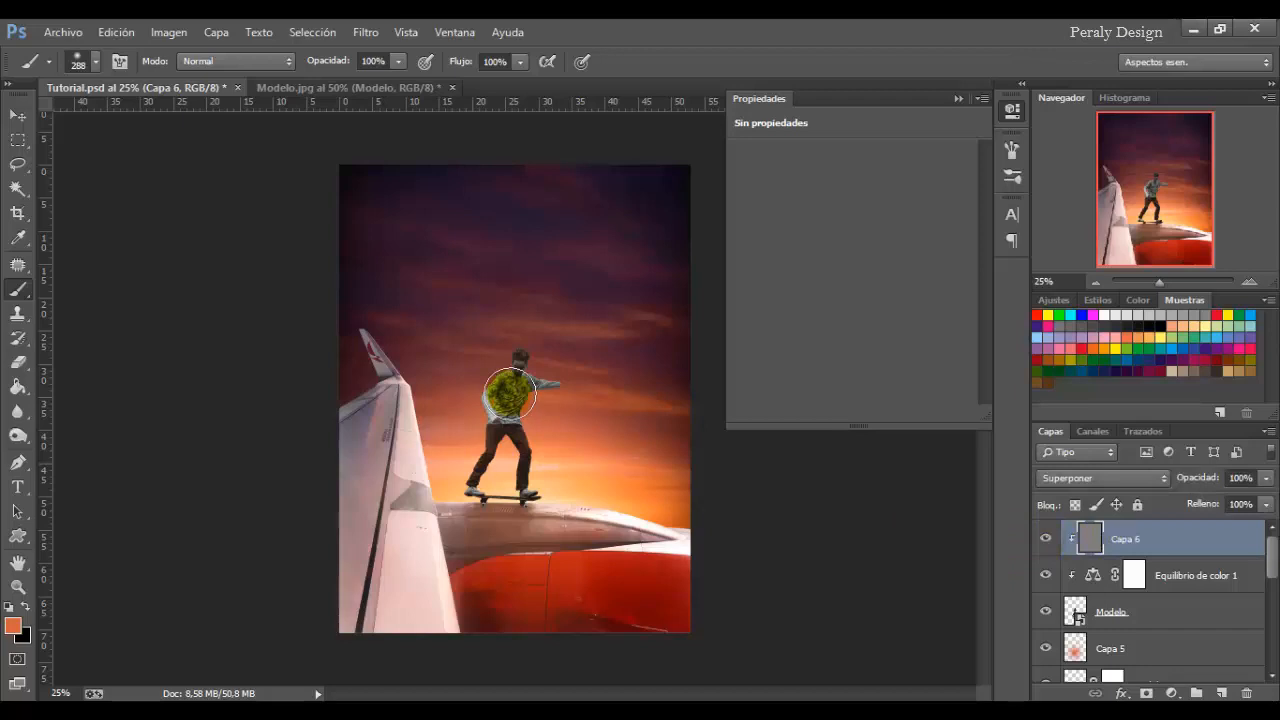
Lighten the skater's edges on Capa 6 using the Dodge tool (Sobreexponer) with a 45 px brush at 20% exposure, midtones.
{"action": "scroll", "coordinate": [510, 395], "scroll_direction": "up", "scroll_amount": 2}
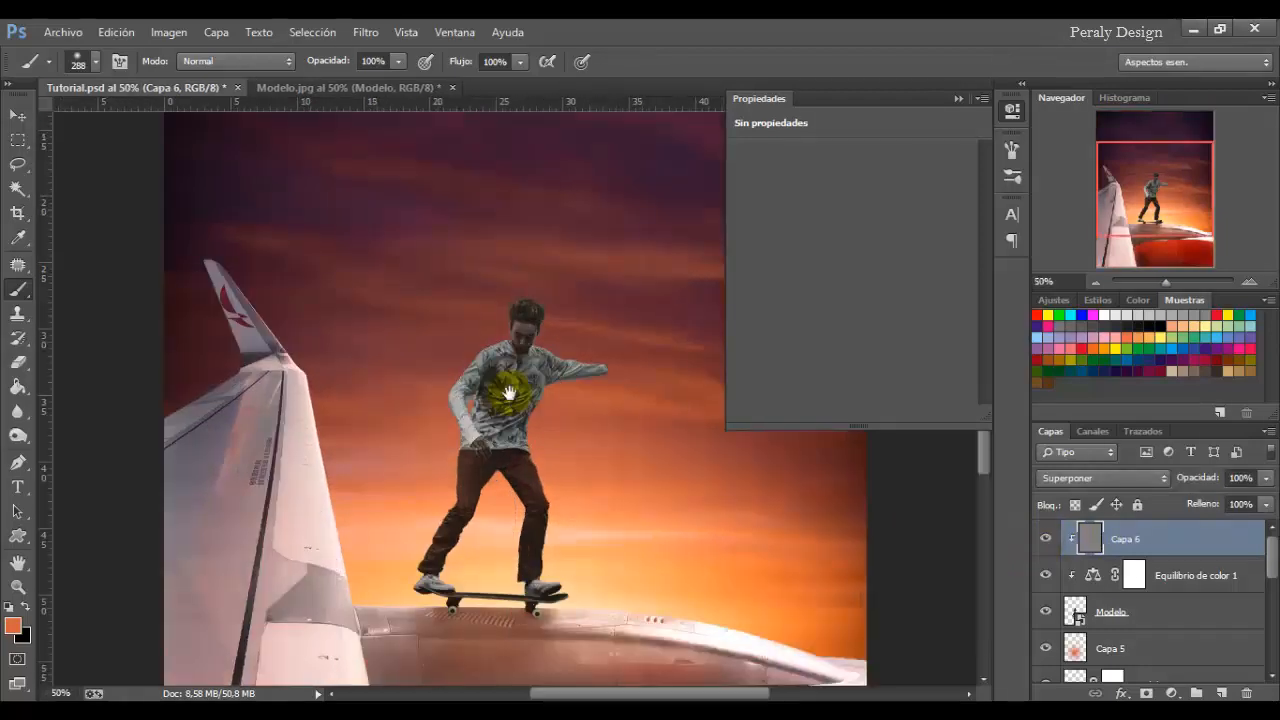
{"action": "left_click_drag", "start_coordinate": [510, 395], "coordinate": [486, 371]}
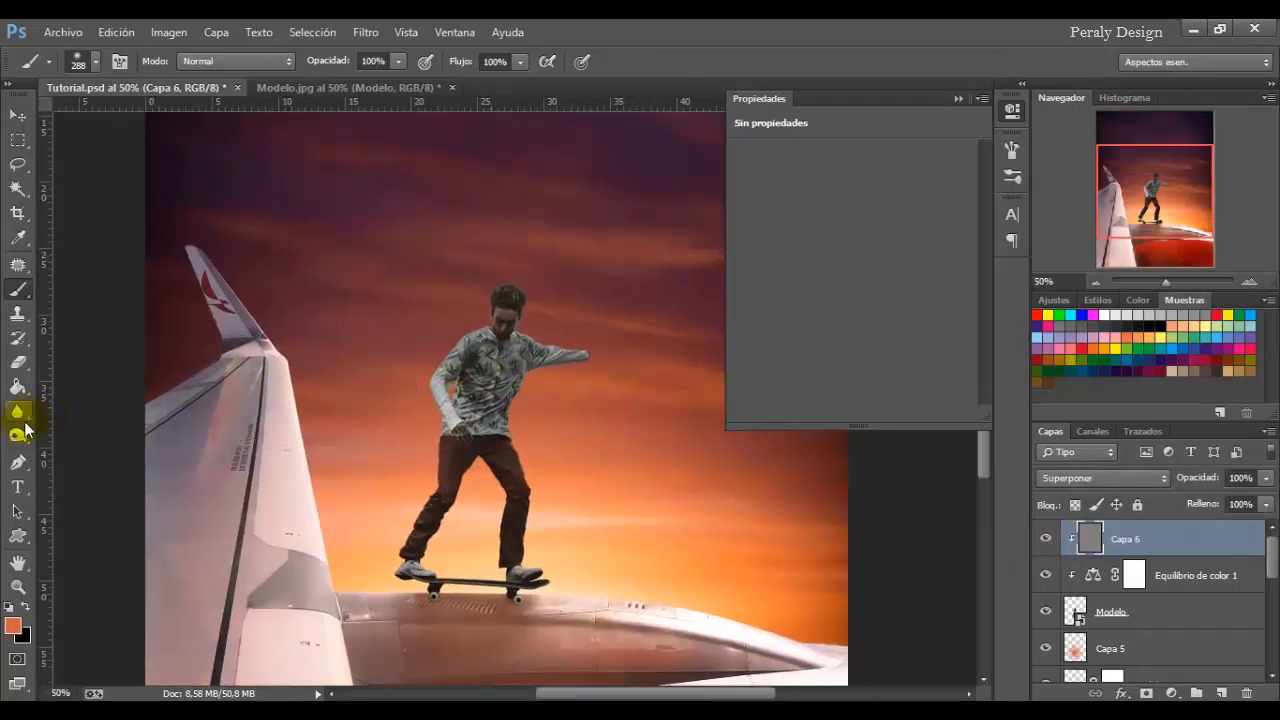
{"action": "left_click", "coordinate": [20, 432]}
{"action": "left_click", "coordinate": [82, 430]}
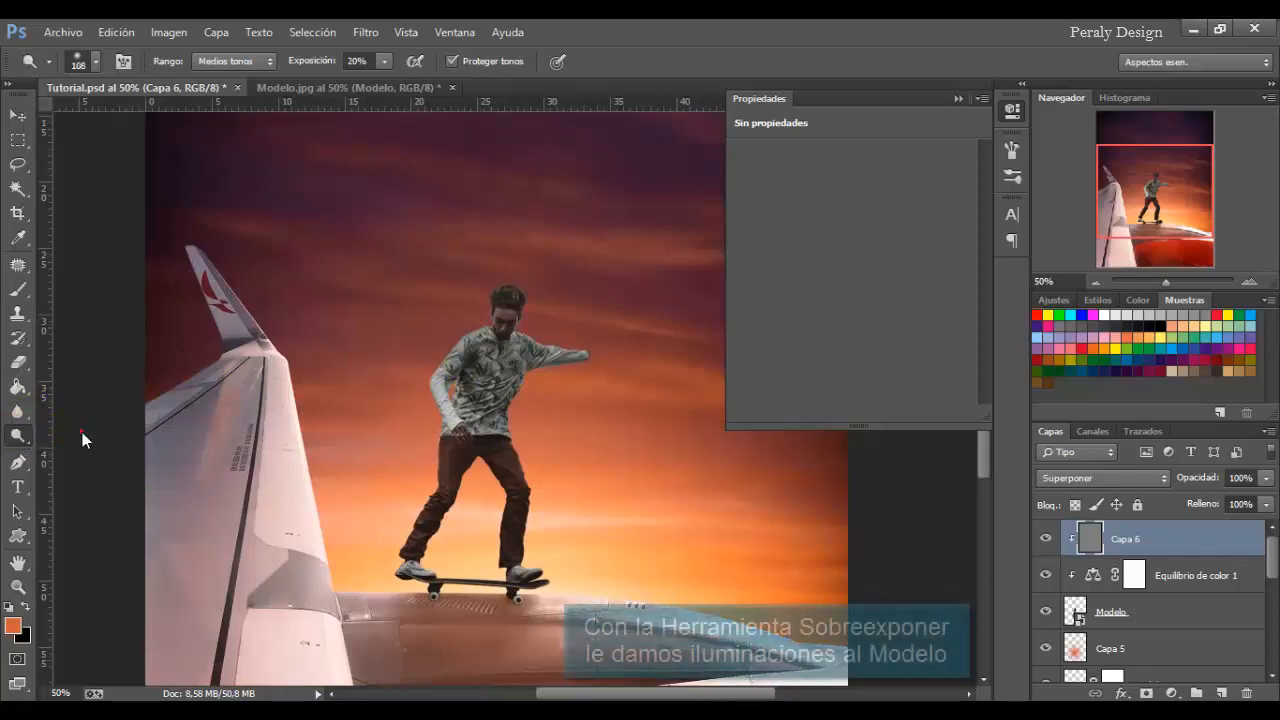
{"action": "right_click", "coordinate": [555, 400]}
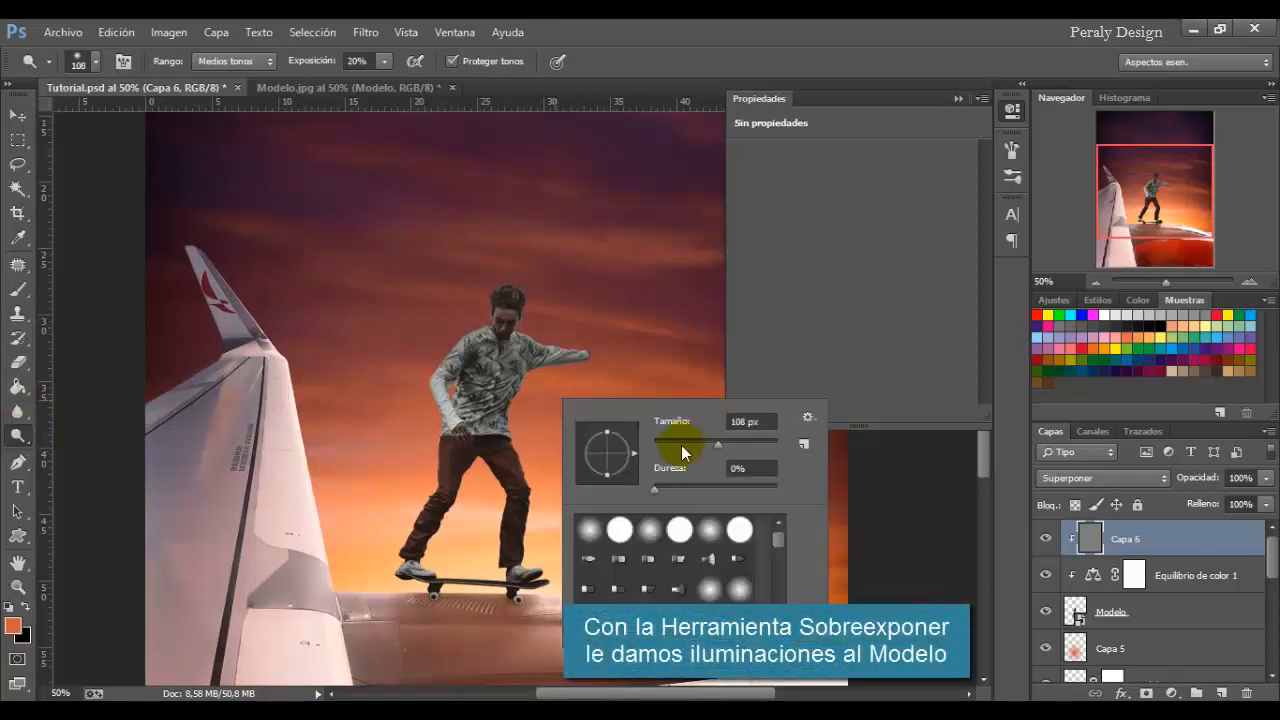
{"action": "left_click", "coordinate": [681, 444]}
{"action": "left_click", "coordinate": [518, 404]}
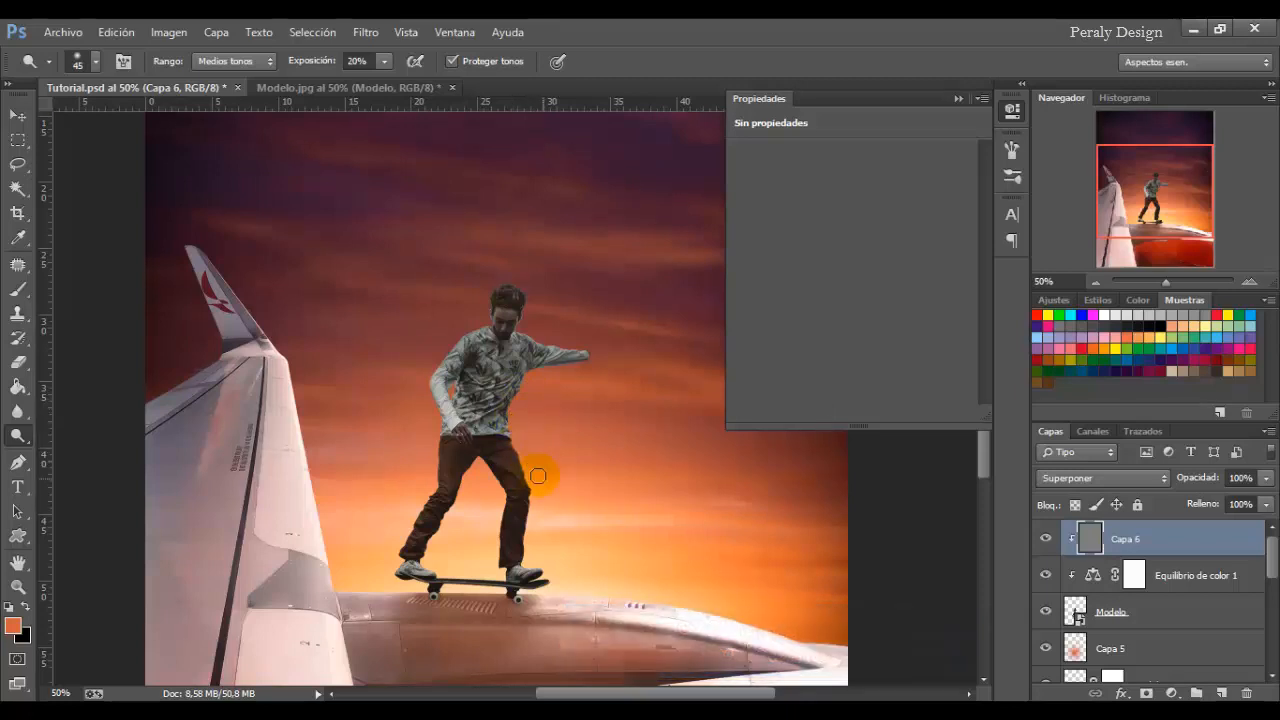
{"action": "mouse_move", "coordinate": [538, 476]}
{"action": "left_mouse_down"}
{"action": "mouse_move", "coordinate": [537, 458]}
{"action": "mouse_move", "coordinate": [545, 497]}
{"action": "left_mouse_up"}
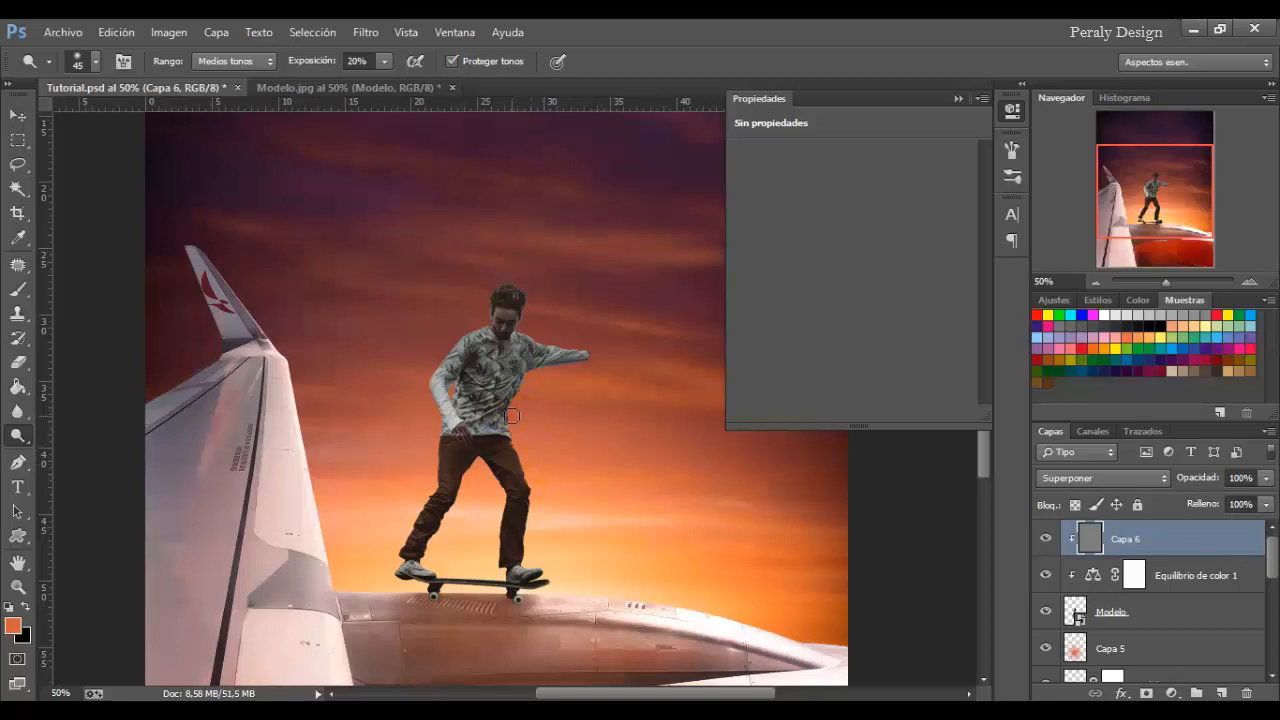
{"action": "mouse_move", "coordinate": [524, 397]}
{"action": "left_mouse_down"}
{"action": "mouse_move", "coordinate": [557, 358]}
{"action": "mouse_move", "coordinate": [550, 373]}
{"action": "left_mouse_up"}
{"action": "mouse_move", "coordinate": [555, 342]}
{"action": "left_mouse_down"}
{"action": "mouse_move", "coordinate": [457, 321]}
{"action": "mouse_move", "coordinate": [475, 321]}
{"action": "mouse_move", "coordinate": [426, 365]}
{"action": "mouse_move", "coordinate": [432, 346]}
{"action": "mouse_move", "coordinate": [444, 332]}
{"action": "mouse_move", "coordinate": [419, 400]}
{"action": "mouse_move", "coordinate": [432, 416]}
{"action": "mouse_move", "coordinate": [427, 482]}
{"action": "mouse_move", "coordinate": [389, 544]}
{"action": "mouse_move", "coordinate": [383, 526]}
{"action": "mouse_move", "coordinate": [395, 579]}
{"action": "mouse_move", "coordinate": [442, 543]}
{"action": "mouse_move", "coordinate": [477, 469]}
{"action": "mouse_move", "coordinate": [494, 515]}
{"action": "mouse_move", "coordinate": [476, 562]}
{"action": "mouse_move", "coordinate": [490, 519]}
{"action": "left_mouse_up"}
Dodge finer highlights along the edges of the skater's shirt and shoulders with a 19 px brush.
{"action": "key", "text": "ctrl+plus"}
{"action": "key", "text": "ctrl+plus"}
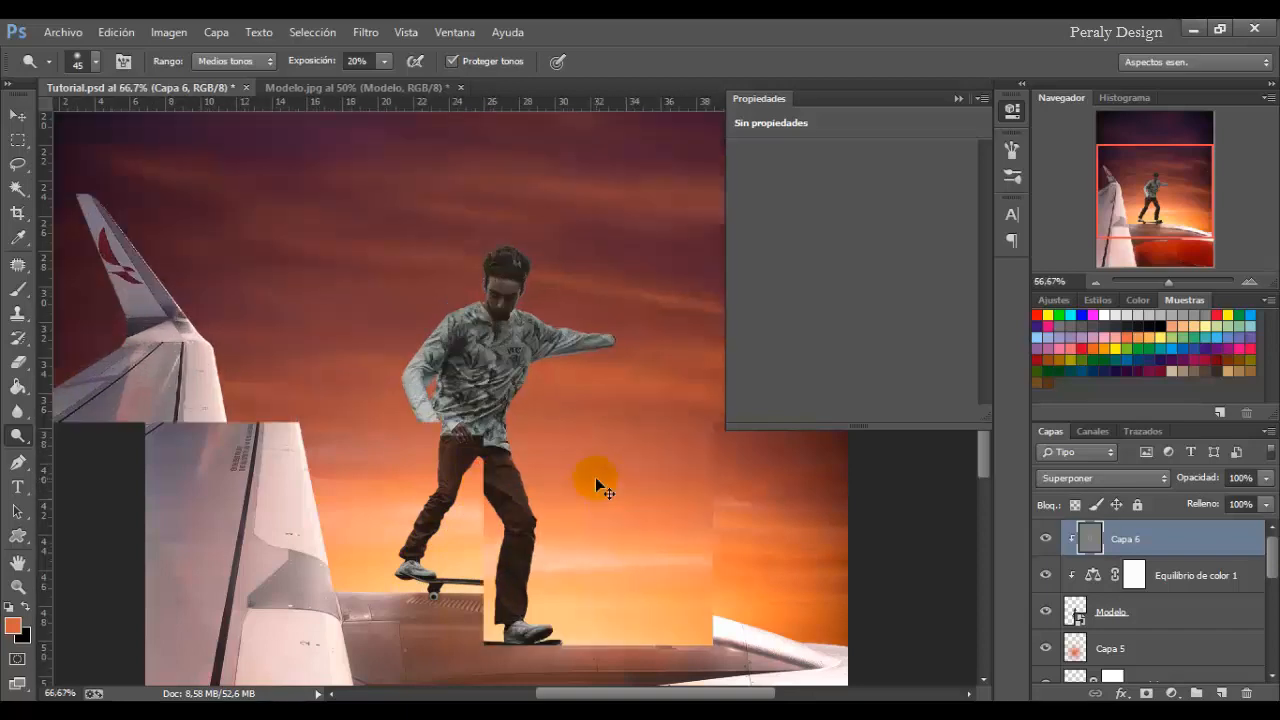
{"action": "left_click_drag", "start_coordinate": [583, 477], "coordinate": [554, 423]}
{"action": "right_click", "coordinate": [602, 347]}
{"action": "left_click", "coordinate": [706, 391]}
{"action": "left_click_drag", "start_coordinate": [512, 330], "coordinate": [500, 288]}
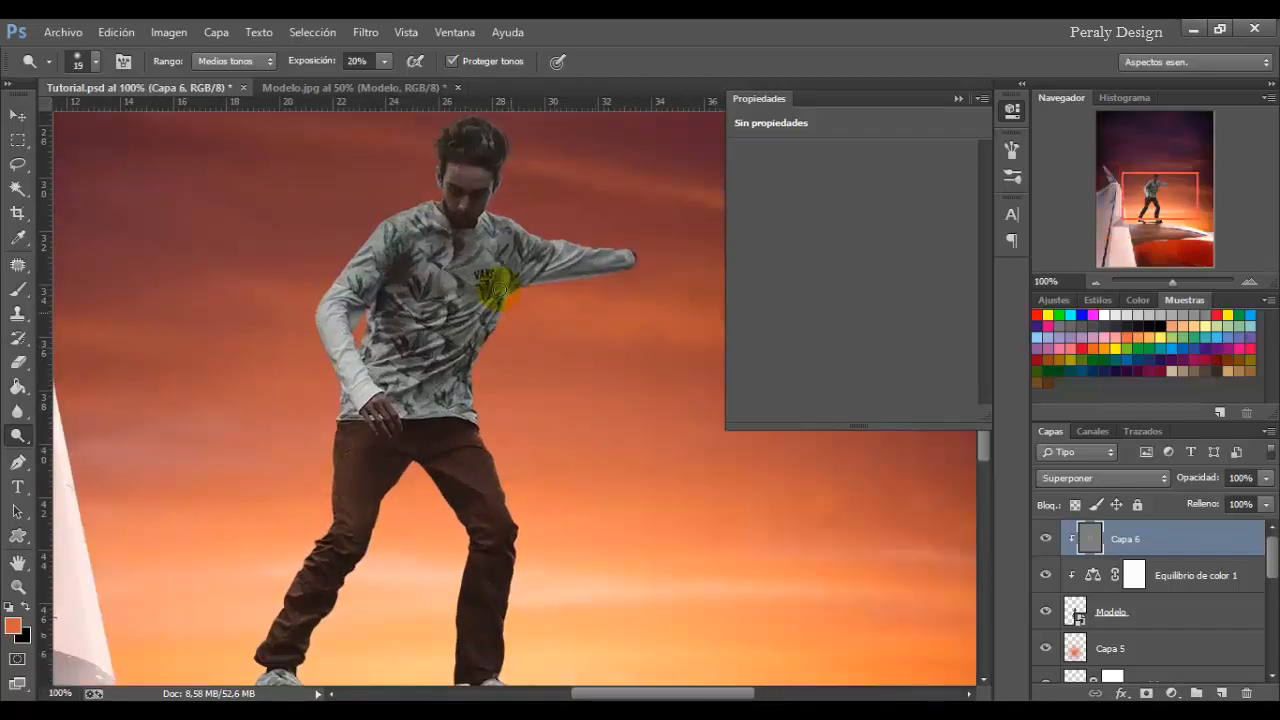
{"action": "left_click_drag", "start_coordinate": [479, 384], "coordinate": [480, 377]}
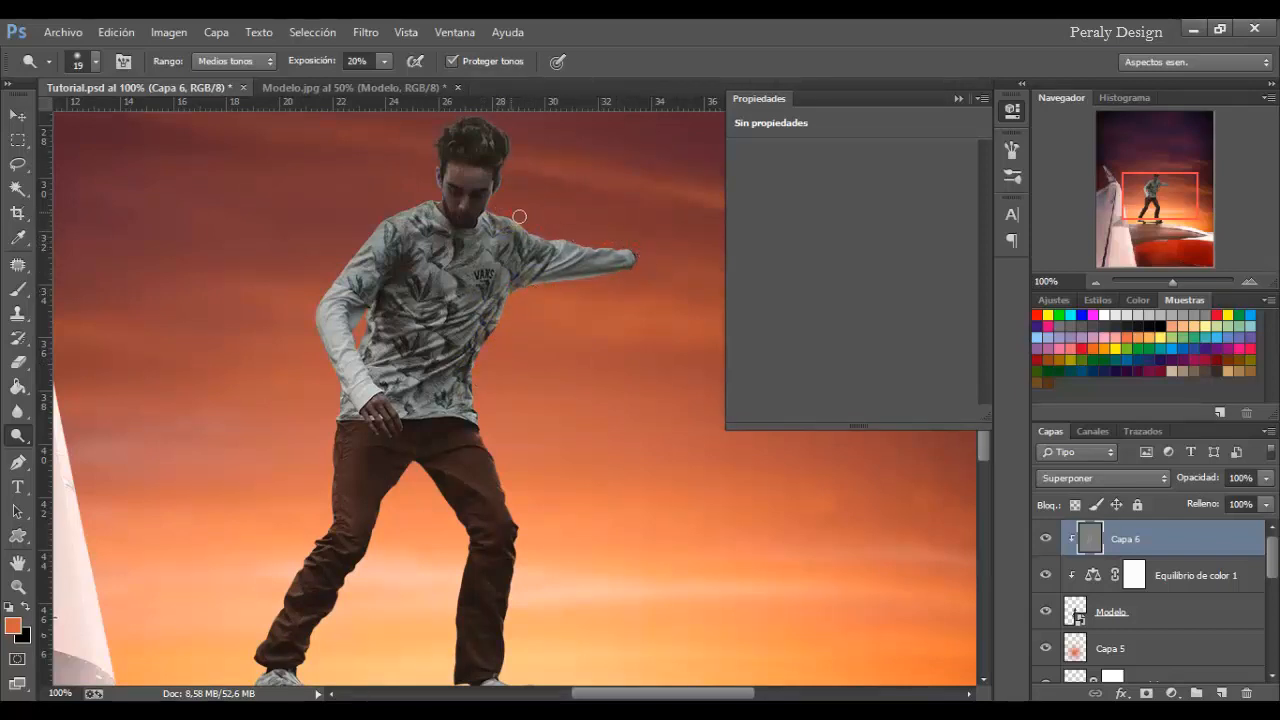
{"action": "left_click_drag", "start_coordinate": [386, 206], "coordinate": [390, 205]}
Dodge highlights along the skater's lower arm, trouser legs and shoe edges with the 19 px brush.
{"action": "mouse_move", "coordinate": [341, 252]}
{"action": "left_mouse_down"}
{"action": "mouse_move", "coordinate": [380, 220]}
{"action": "mouse_move", "coordinate": [296, 312]}
{"action": "mouse_move", "coordinate": [346, 384]}
{"action": "mouse_move", "coordinate": [344, 318]}
{"action": "mouse_move", "coordinate": [365, 242]}
{"action": "left_mouse_up"}
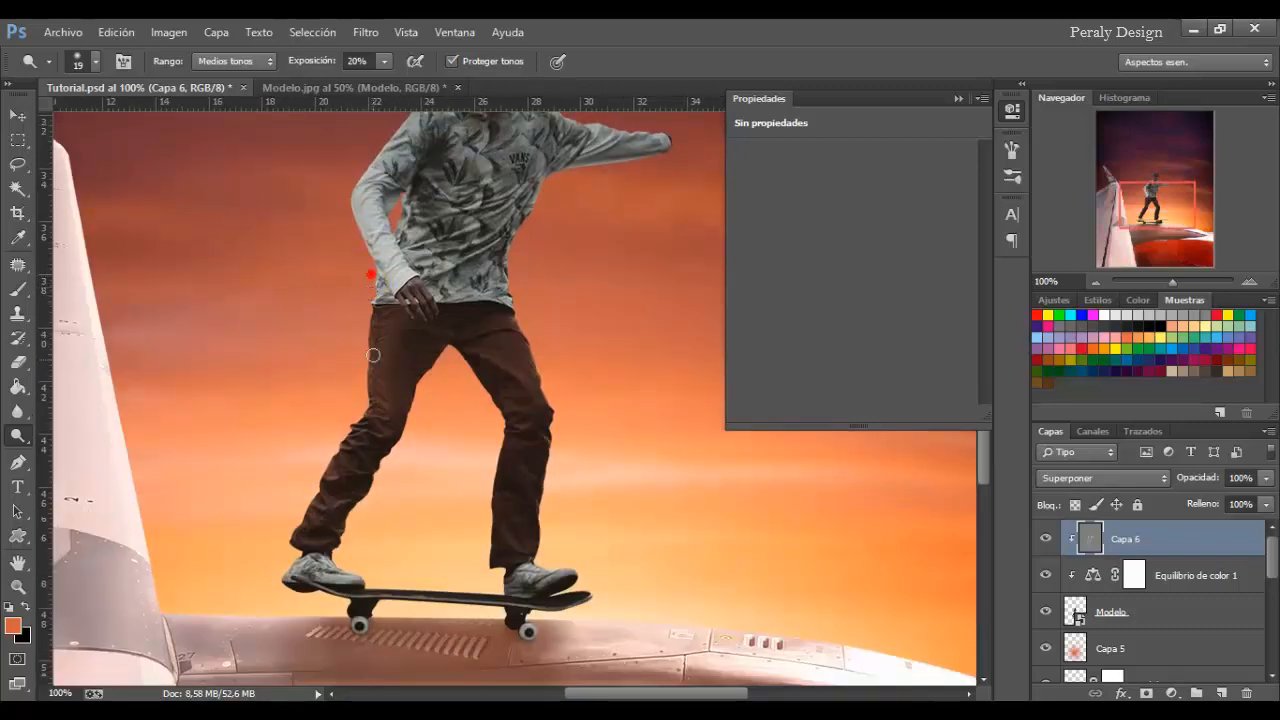
{"action": "mouse_move", "coordinate": [364, 316]}
{"action": "left_mouse_down"}
{"action": "mouse_move", "coordinate": [353, 419]}
{"action": "mouse_move", "coordinate": [287, 532]}
{"action": "mouse_move", "coordinate": [257, 483]}
{"action": "mouse_move", "coordinate": [275, 518]}
{"action": "mouse_move", "coordinate": [298, 511]}
{"action": "mouse_move", "coordinate": [357, 403]}
{"action": "mouse_move", "coordinate": [437, 362]}
{"action": "left_mouse_up"}
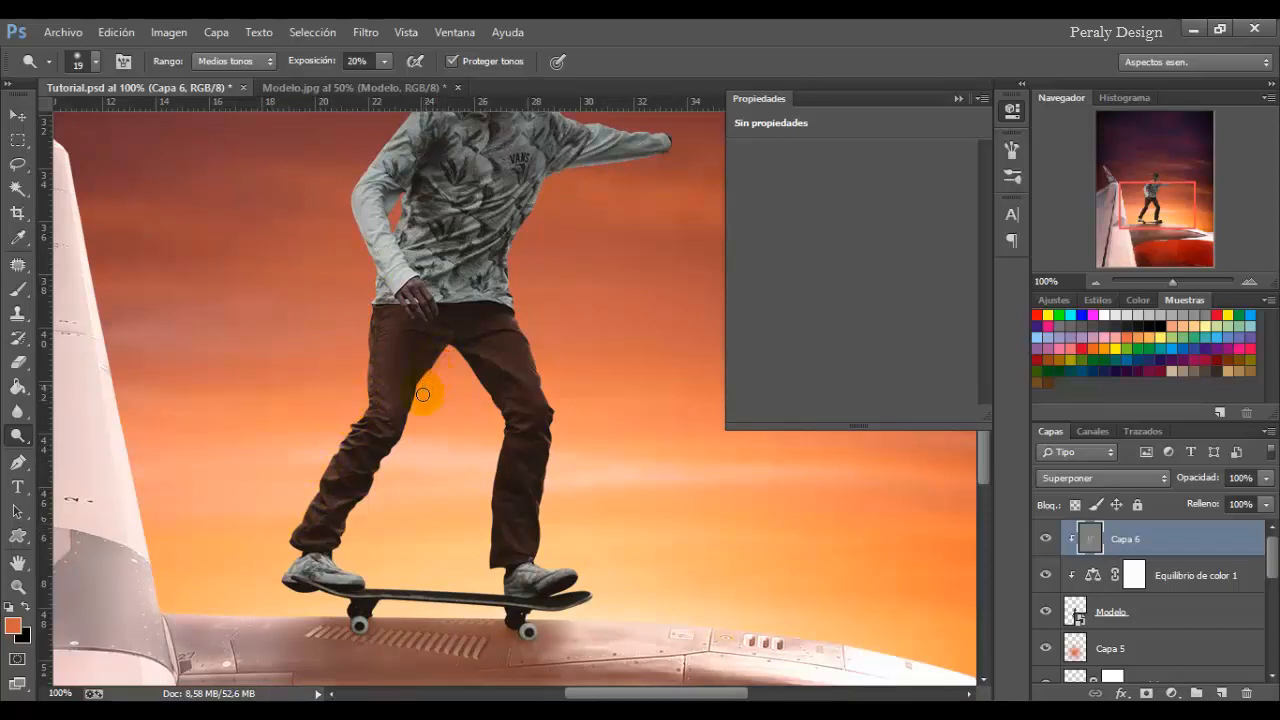
{"action": "mouse_move", "coordinate": [412, 423]}
{"action": "left_mouse_down"}
{"action": "mouse_move", "coordinate": [344, 539]}
{"action": "mouse_move", "coordinate": [419, 410]}
{"action": "mouse_move", "coordinate": [455, 396]}
{"action": "mouse_move", "coordinate": [463, 365]}
{"action": "left_mouse_up"}
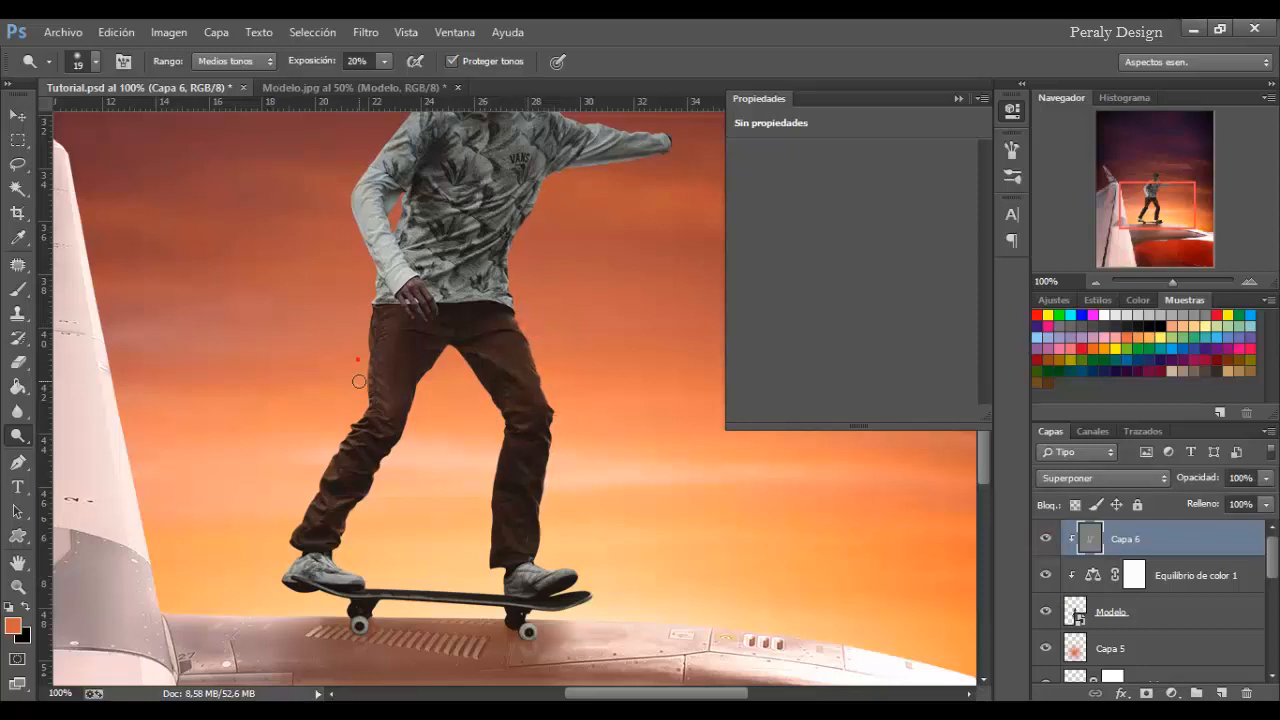
{"action": "left_click_drag", "start_coordinate": [335, 558], "coordinate": [347, 581]}
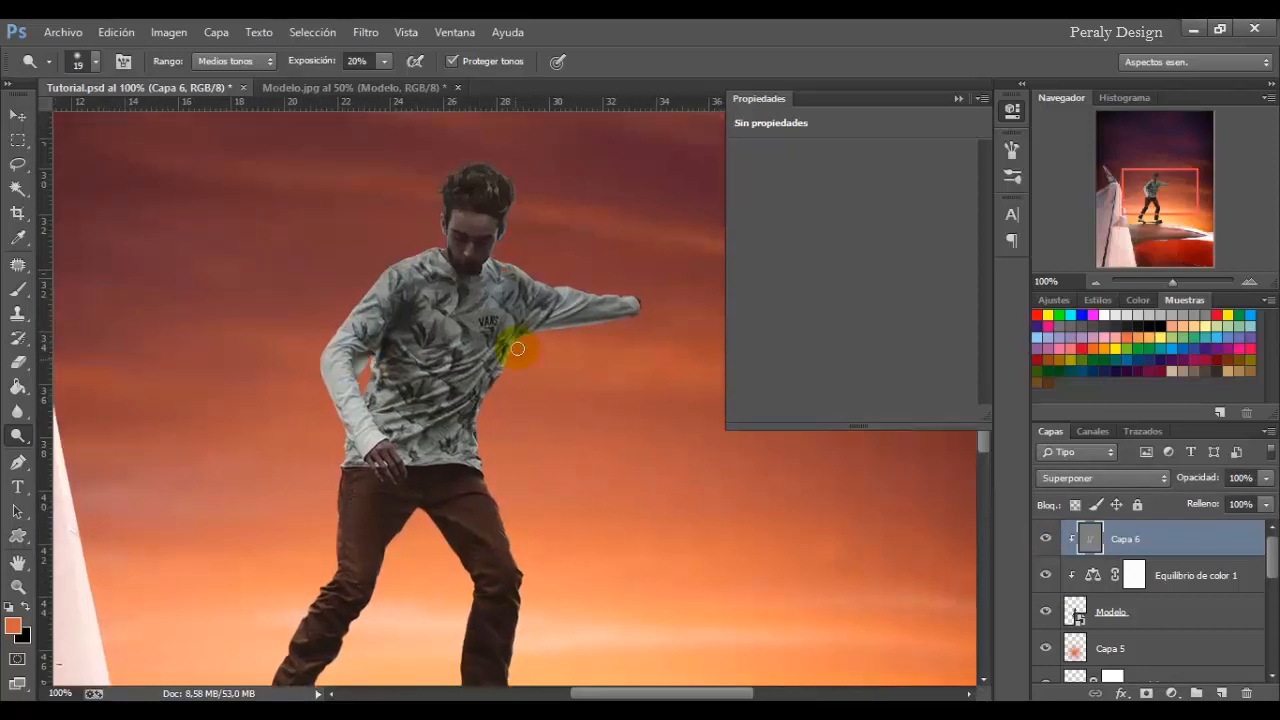
Compare the skater with and without the Capa 6 highlights.
{"action": "key", "text": "ctrl+minus"}
{"action": "key", "text": "ctrl+minus"}
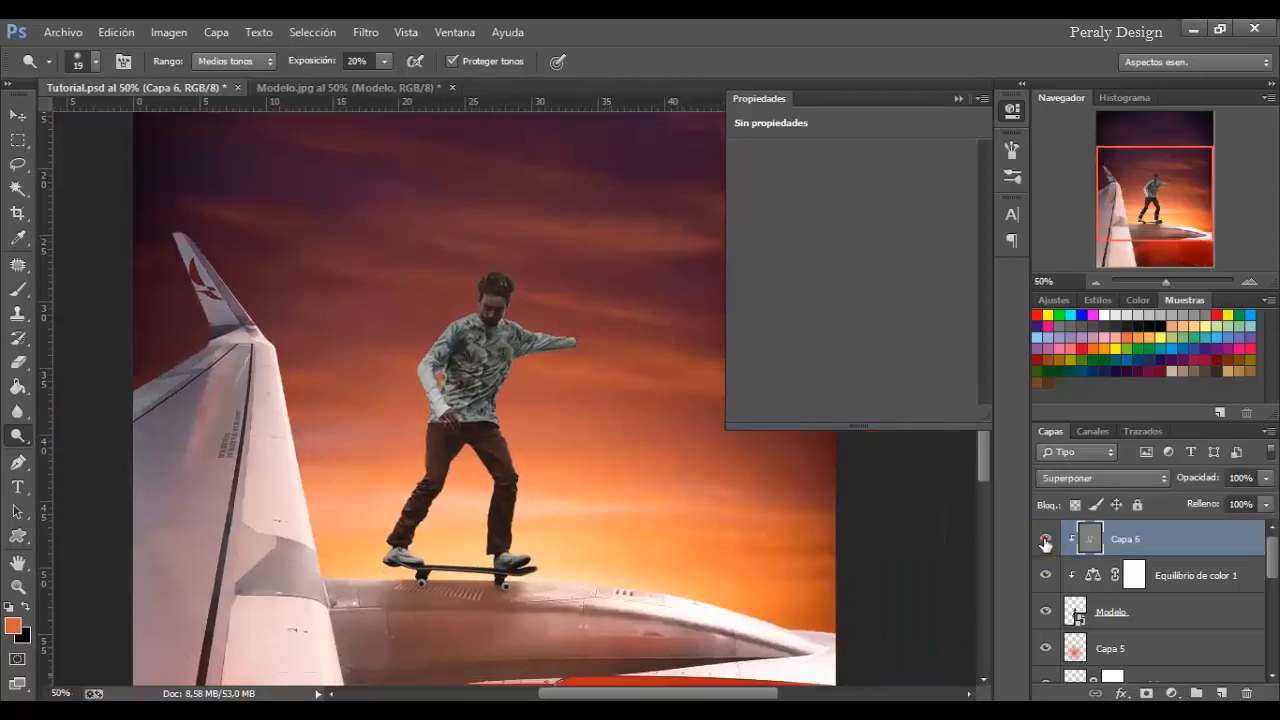
{"action": "left_click", "coordinate": [1046, 539]}
{"action": "left_click", "coordinate": [1046, 539]}
Add broader dodge highlights around the skater's outline with an 88 px brush, and compare Capa 6 on and off.
{"action": "right_click", "coordinate": [598, 452]}
{"action": "left_click", "coordinate": [738, 504]}
{"action": "key", "text": "Return"}
{"action": "mouse_move", "coordinate": [480, 511]}
{"action": "left_mouse_down"}
{"action": "mouse_move", "coordinate": [453, 506]}
{"action": "mouse_move", "coordinate": [443, 529]}
{"action": "left_mouse_up"}
{"action": "left_click", "coordinate": [1047, 539]}
{"action": "left_click", "coordinate": [1047, 539]}
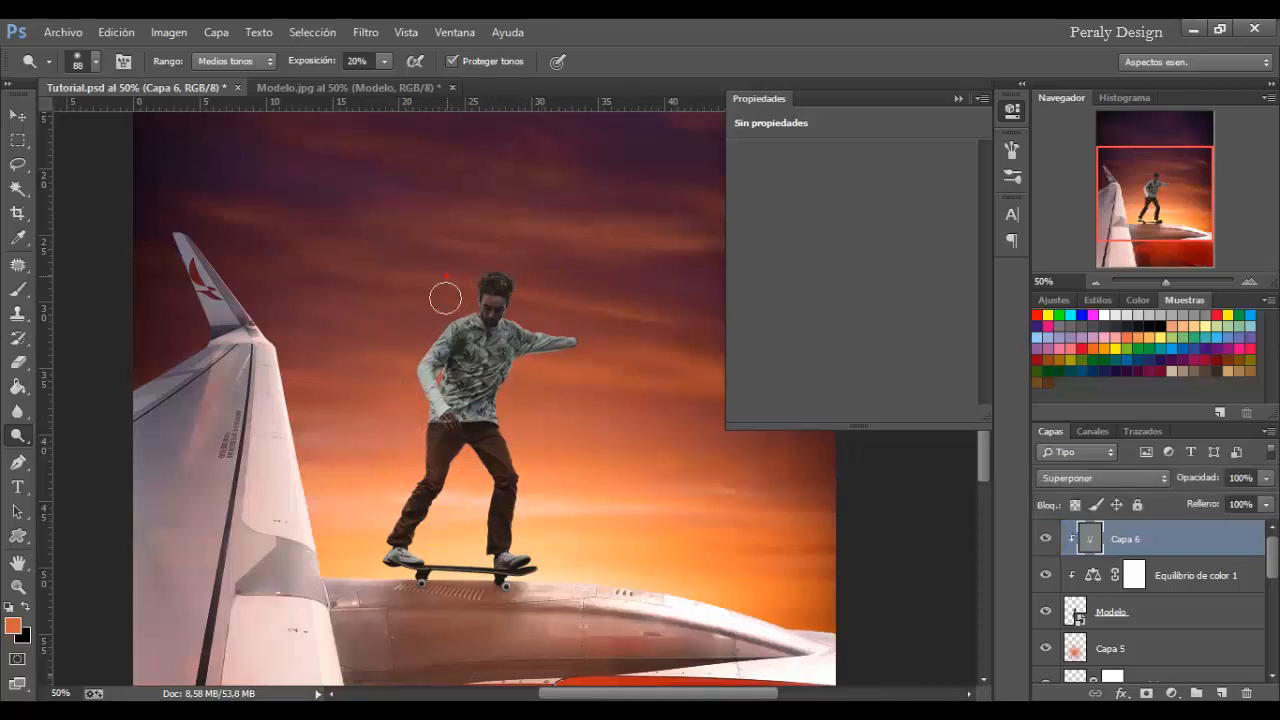
{"action": "left_click", "coordinate": [1047, 539]}
{"action": "left_click", "coordinate": [1047, 539]}
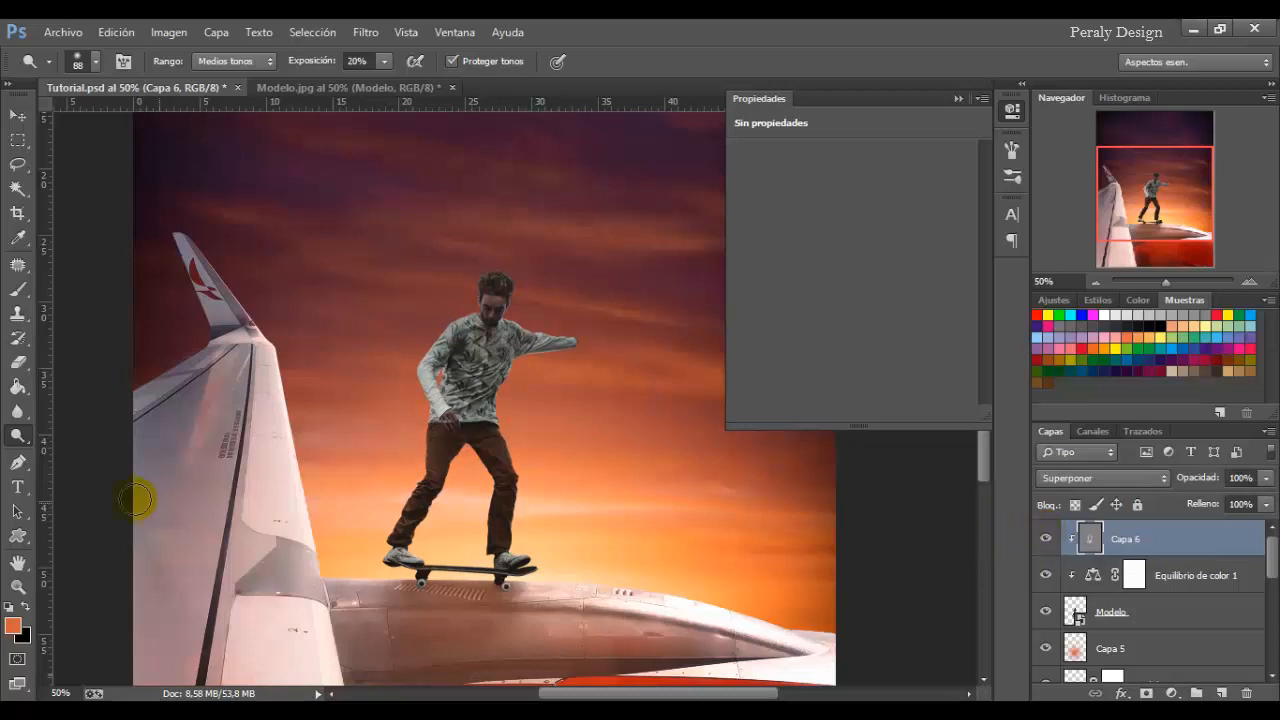
Burn shadows into the skater's shirt on Capa 6 using the Burn tool with a 27 px brush.
{"action": "right_click", "coordinate": [18, 435]}
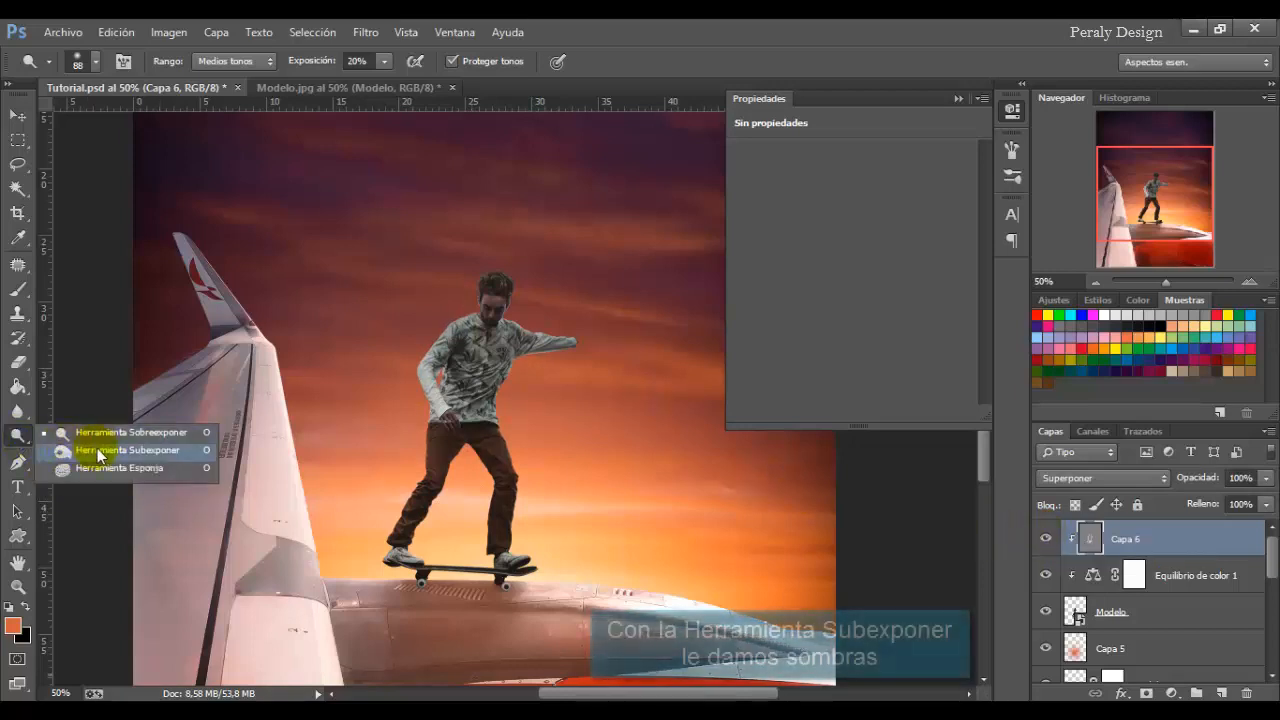
{"action": "left_click", "coordinate": [97, 449]}
{"action": "right_click", "coordinate": [532, 379]}
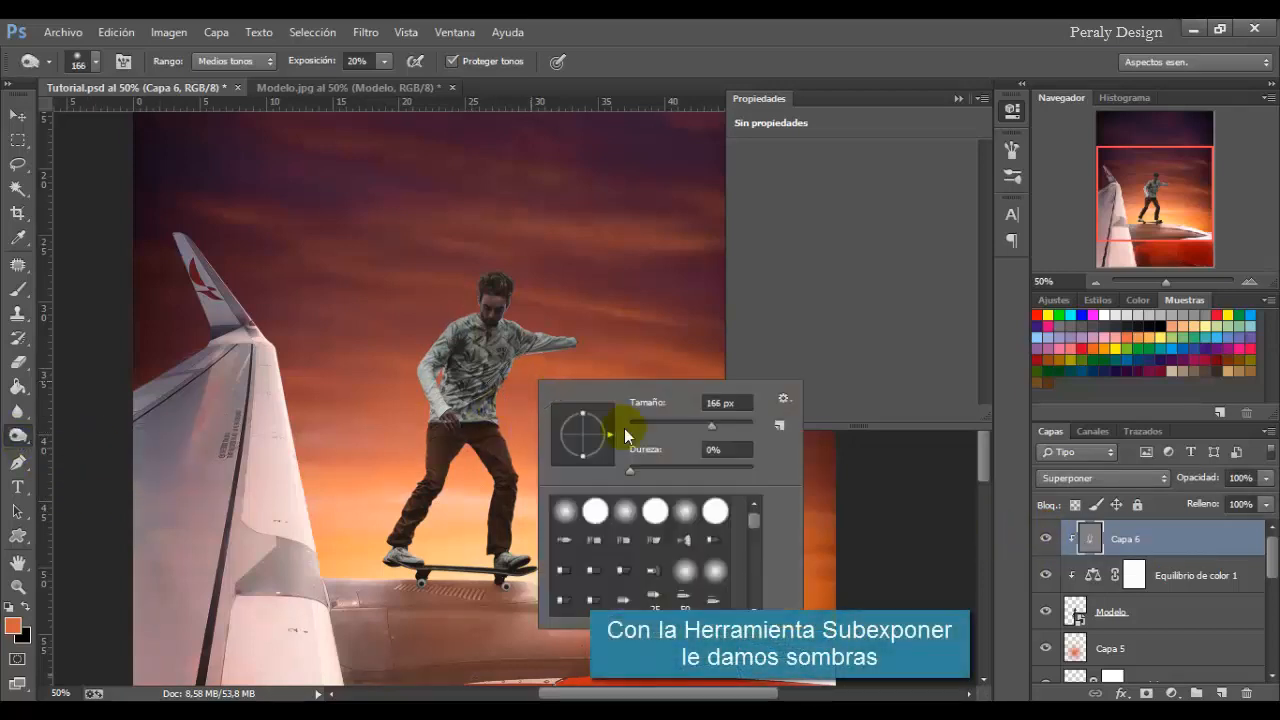
{"action": "left_click", "coordinate": [663, 422]}
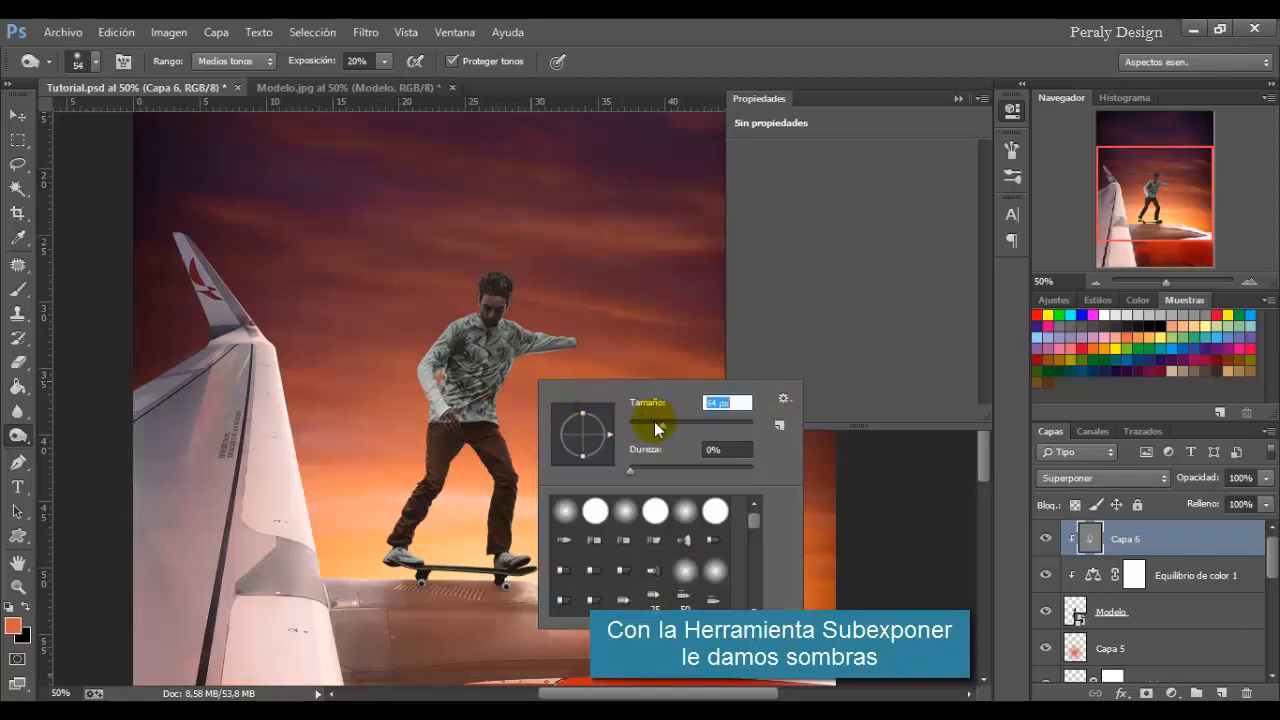
{"action": "left_click_drag", "start_coordinate": [654, 421], "coordinate": [646, 427]}
{"action": "left_click", "coordinate": [645, 424]}
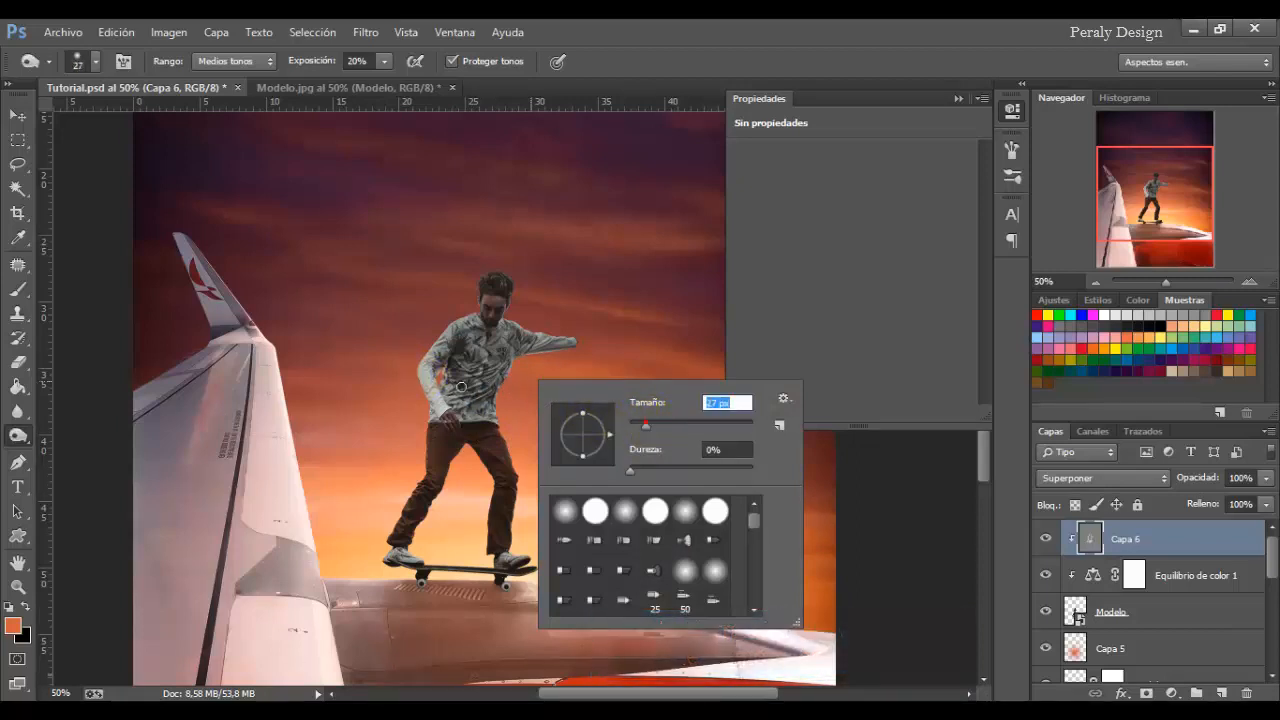
{"action": "left_click", "coordinate": [430, 361]}
{"action": "mouse_move", "coordinate": [437, 398]}
{"action": "left_mouse_down"}
{"action": "mouse_move", "coordinate": [447, 360]}
{"action": "mouse_move", "coordinate": [444, 341]}
{"action": "mouse_move", "coordinate": [439, 404]}
{"action": "mouse_move", "coordinate": [422, 374]}
{"action": "mouse_move", "coordinate": [440, 409]}
{"action": "mouse_move", "coordinate": [427, 367]}
{"action": "mouse_move", "coordinate": [476, 389]}
{"action": "left_mouse_up"}
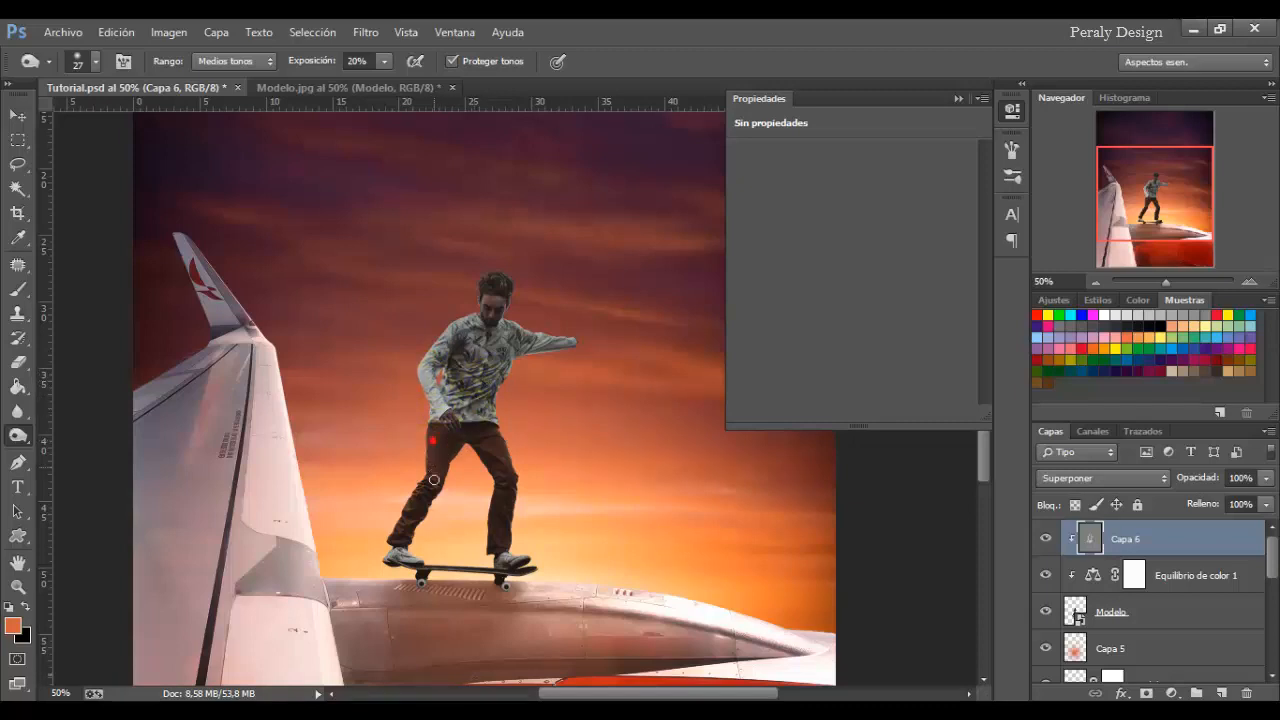
Burn shadows along the skater's trouser legs, and compare Capa 6 on and off.
{"action": "mouse_move", "coordinate": [423, 509]}
{"action": "left_mouse_down"}
{"action": "mouse_move", "coordinate": [508, 492]}
{"action": "mouse_move", "coordinate": [486, 489]}
{"action": "mouse_move", "coordinate": [522, 495]}
{"action": "mouse_move", "coordinate": [491, 444]}
{"action": "mouse_move", "coordinate": [497, 545]}
{"action": "left_mouse_up"}
{"action": "left_click", "coordinate": [1045, 538]}
{"action": "left_click", "coordinate": [1045, 538]}
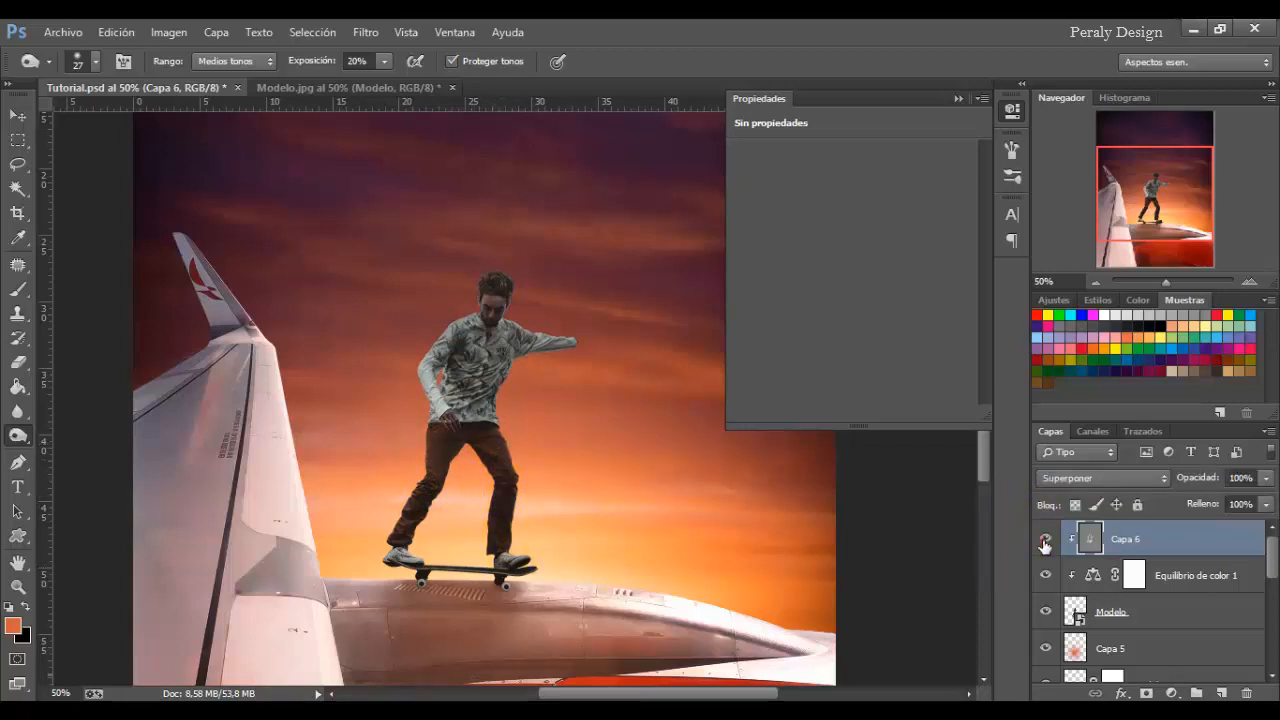
{"action": "left_click", "coordinate": [1045, 541]}
{"action": "left_click", "coordinate": [1045, 541]}
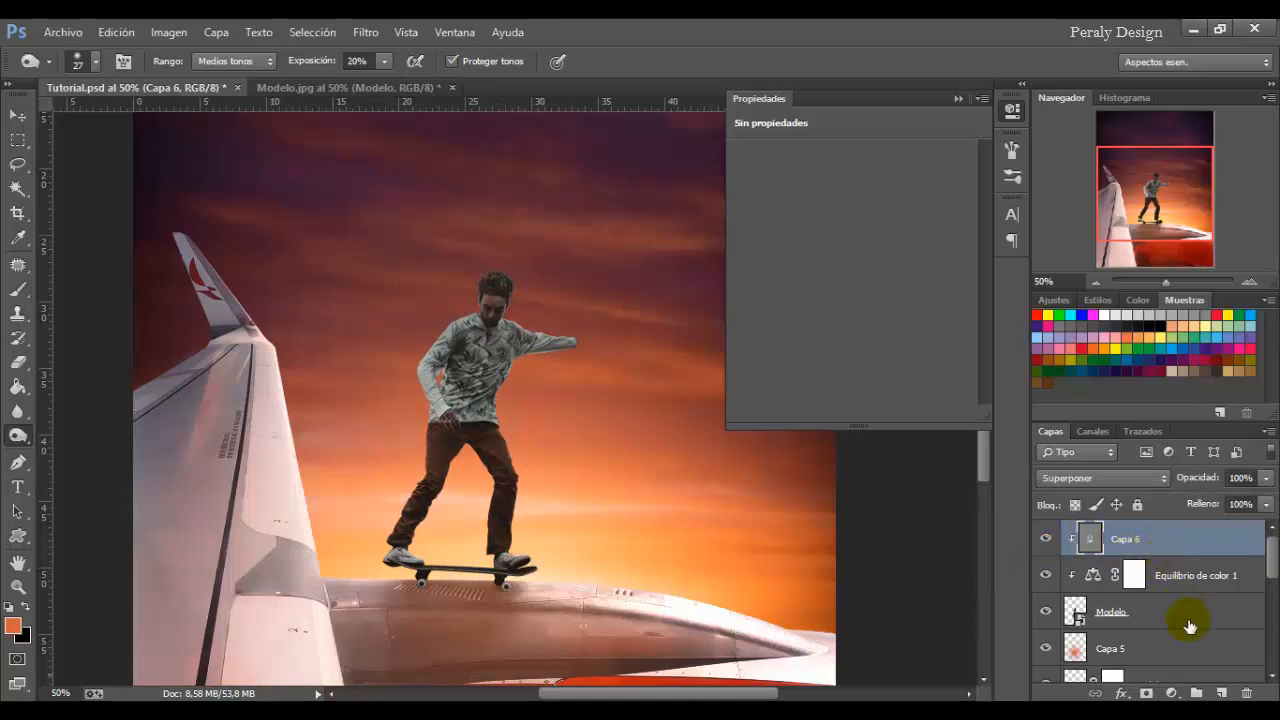
Add a new layer above Capa 6 and make it a clipping mask on the skater.
{"action": "left_click", "coordinate": [1221, 693]}
{"action": "right_click", "coordinate": [1106, 536]}
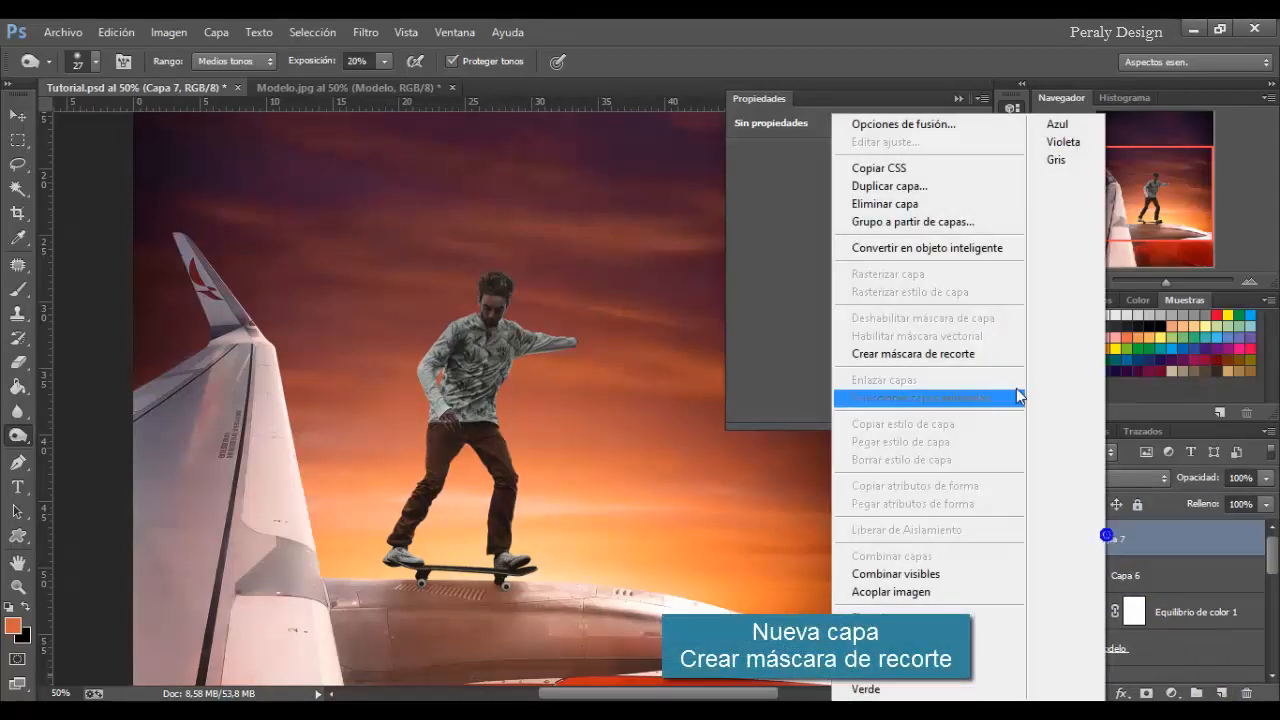
{"action": "left_click", "coordinate": [928, 353]}
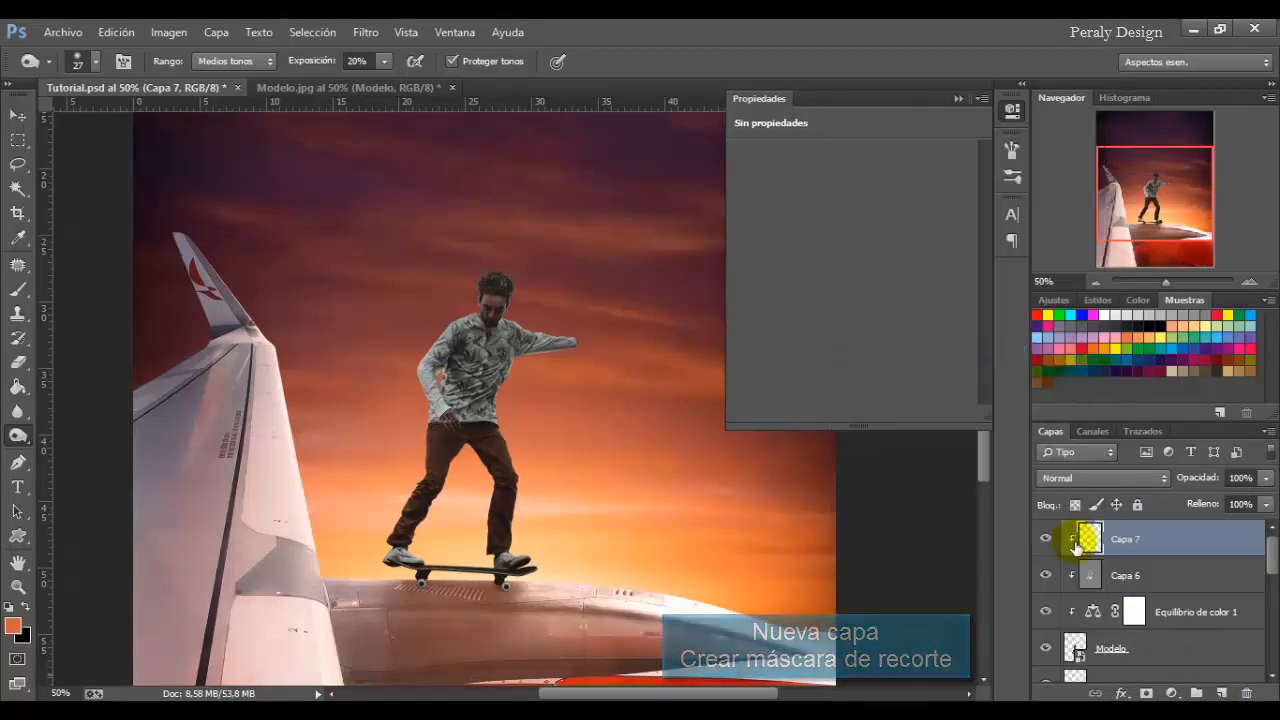
Paint soft orange light around the skater's head and outstretched arm on Capa 7 with a 74 px brush.
{"action": "left_click_drag", "start_coordinate": [463, 347], "coordinate": [465, 361]}
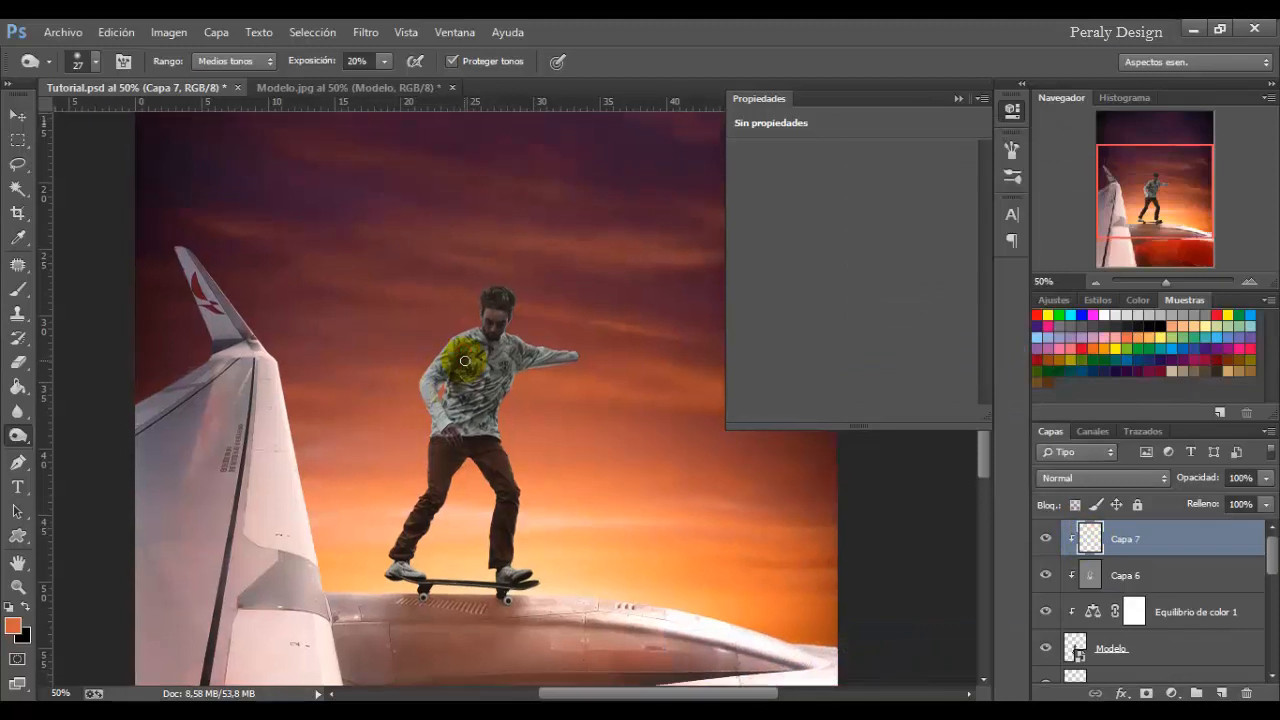
{"action": "left_click", "coordinate": [17, 289]}
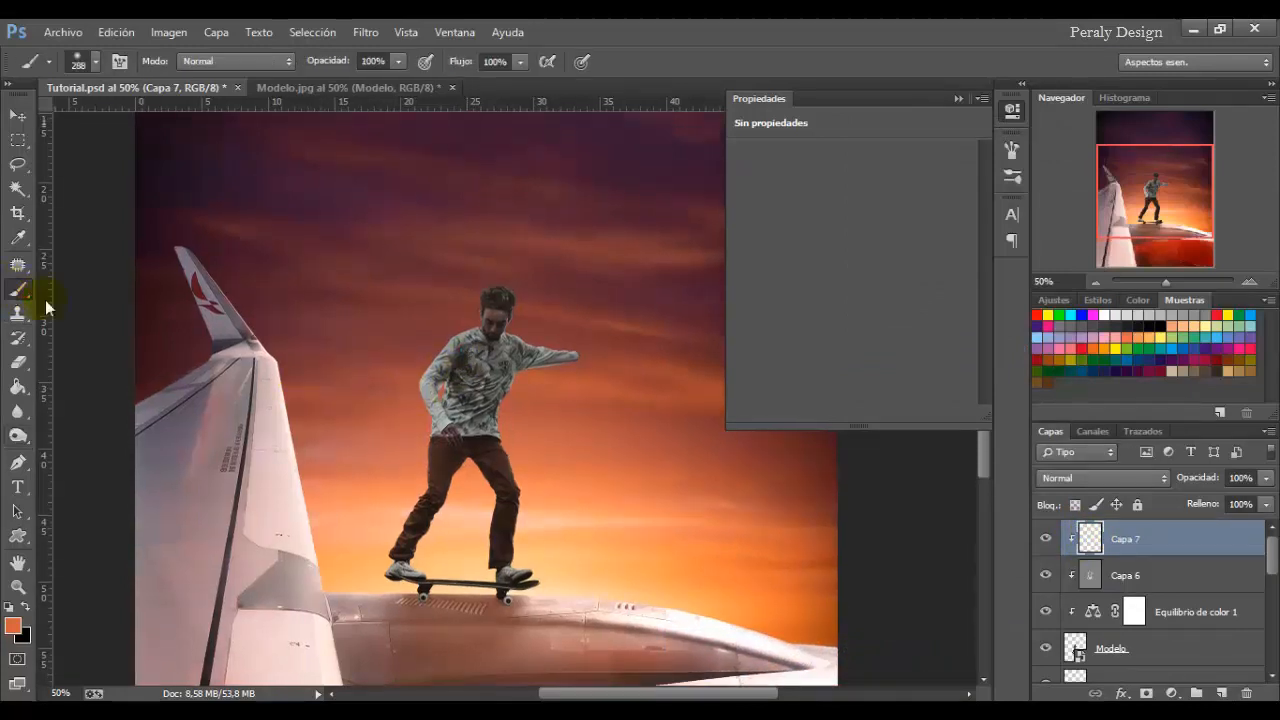
{"action": "right_click", "coordinate": [579, 345]}
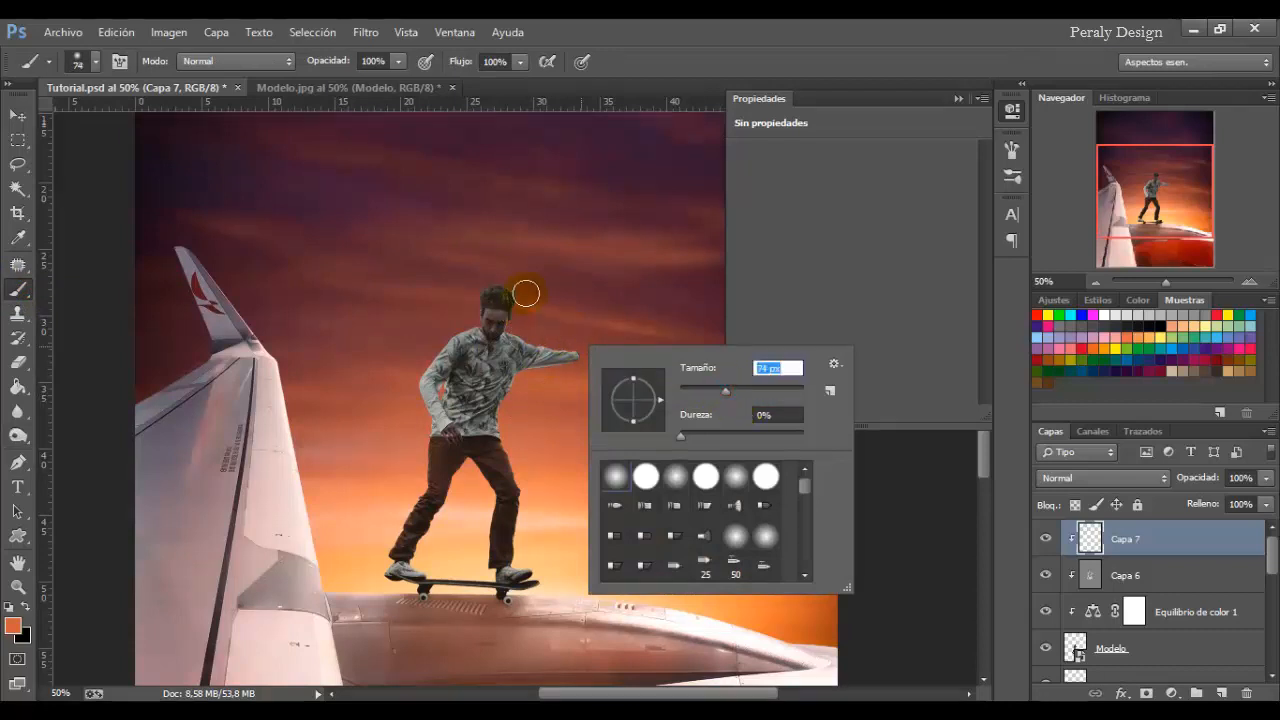
{"action": "left_click", "coordinate": [526, 295]}
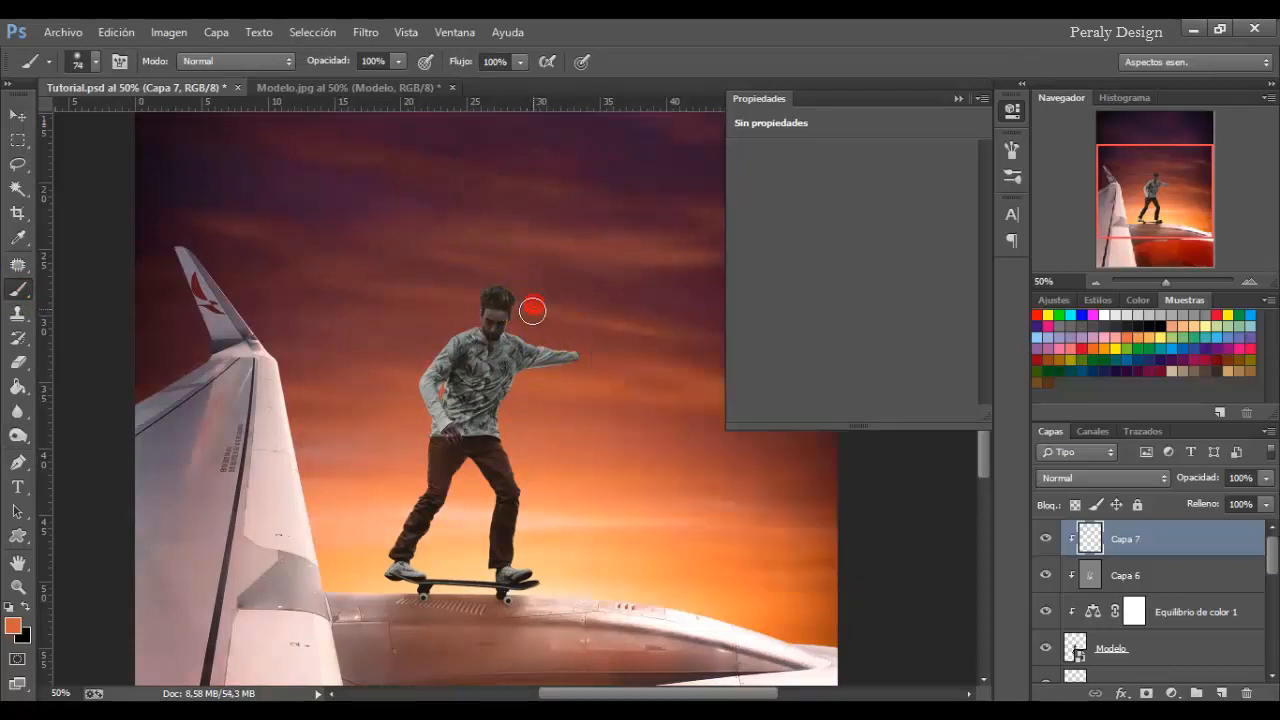
{"action": "left_click", "coordinate": [528, 323]}
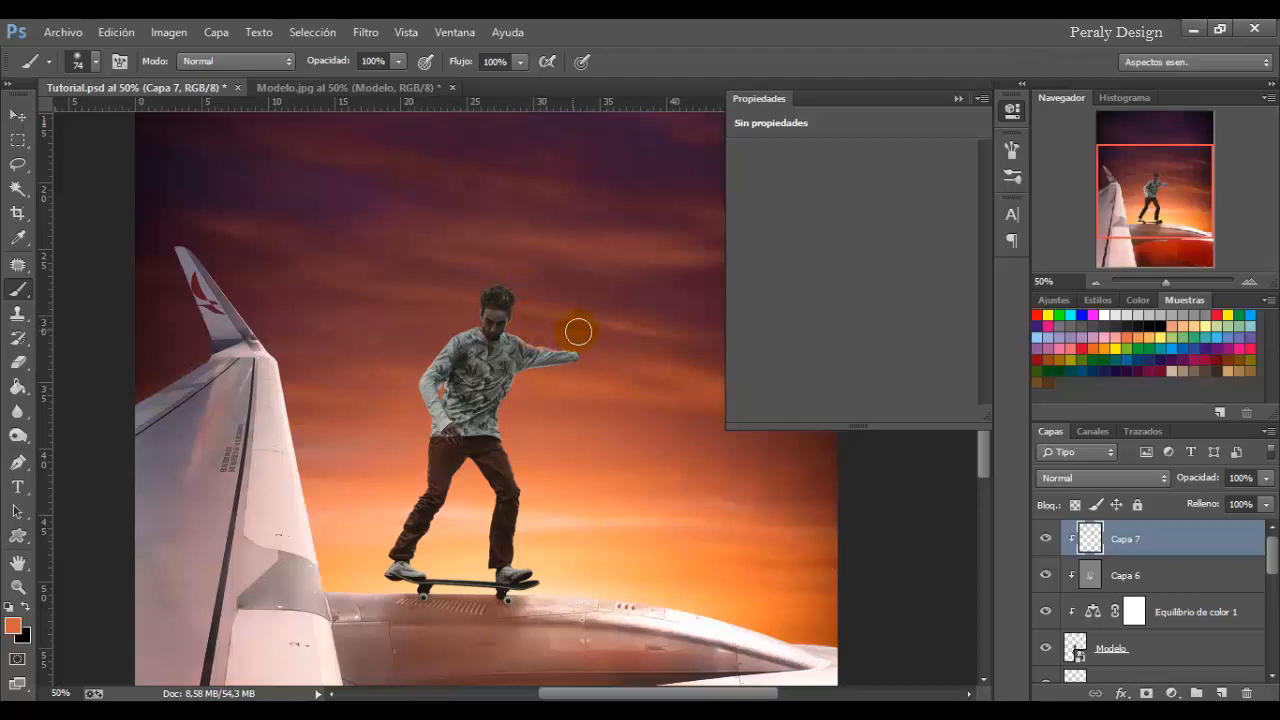
{"action": "left_click", "coordinate": [578, 336]}
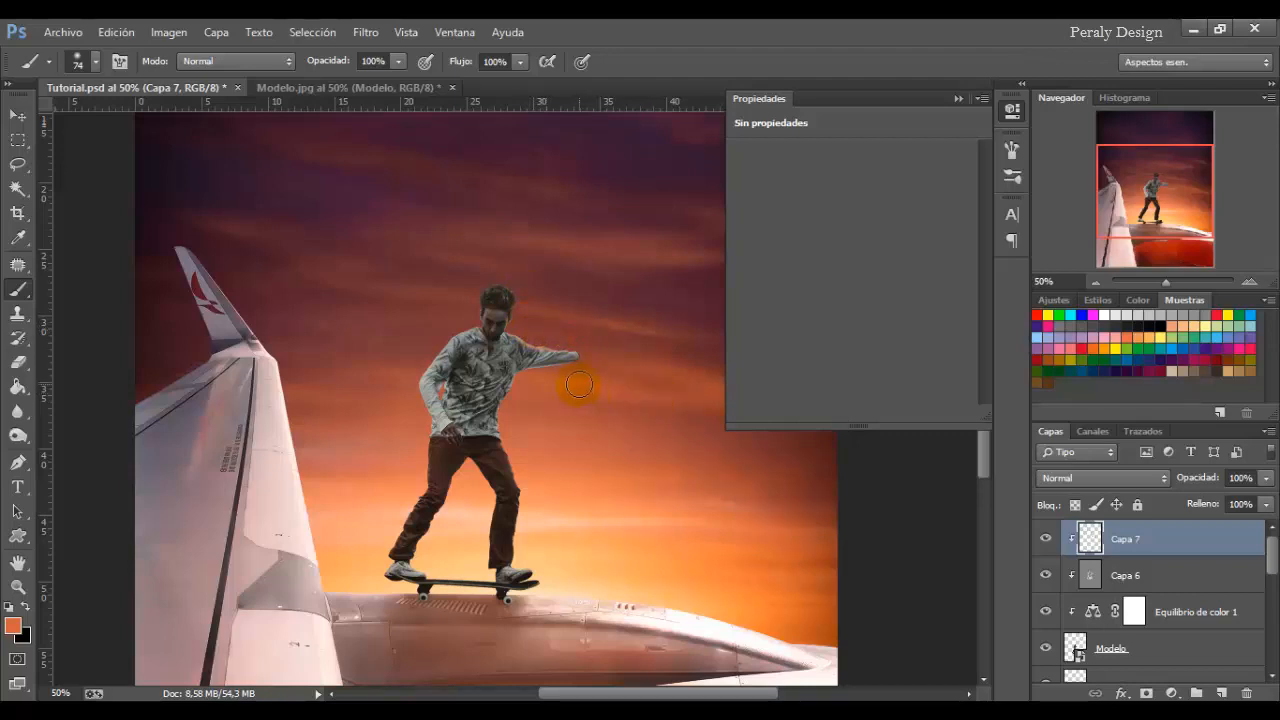
Set Capa 7's blend mode to Trama and brush orange light along the skater's torso, shoulder and bent arm.
{"action": "left_click", "coordinate": [1096, 484]}
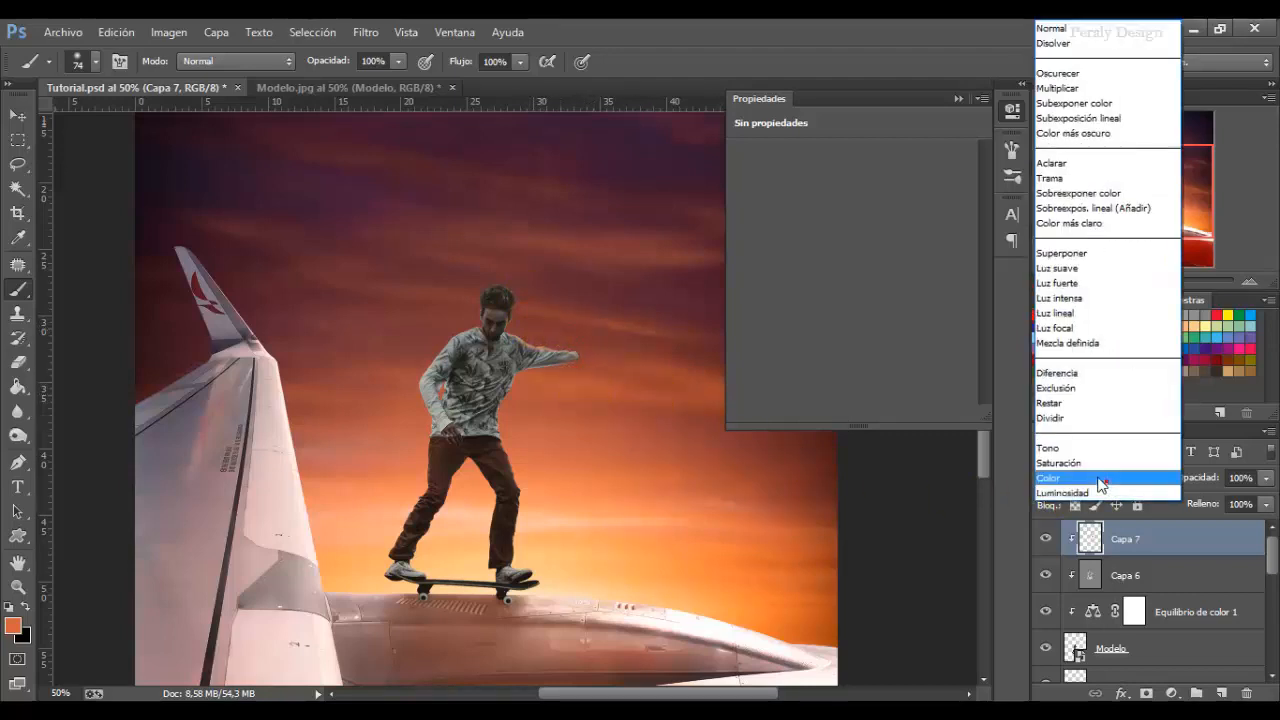
{"action": "left_click", "coordinate": [1060, 180]}
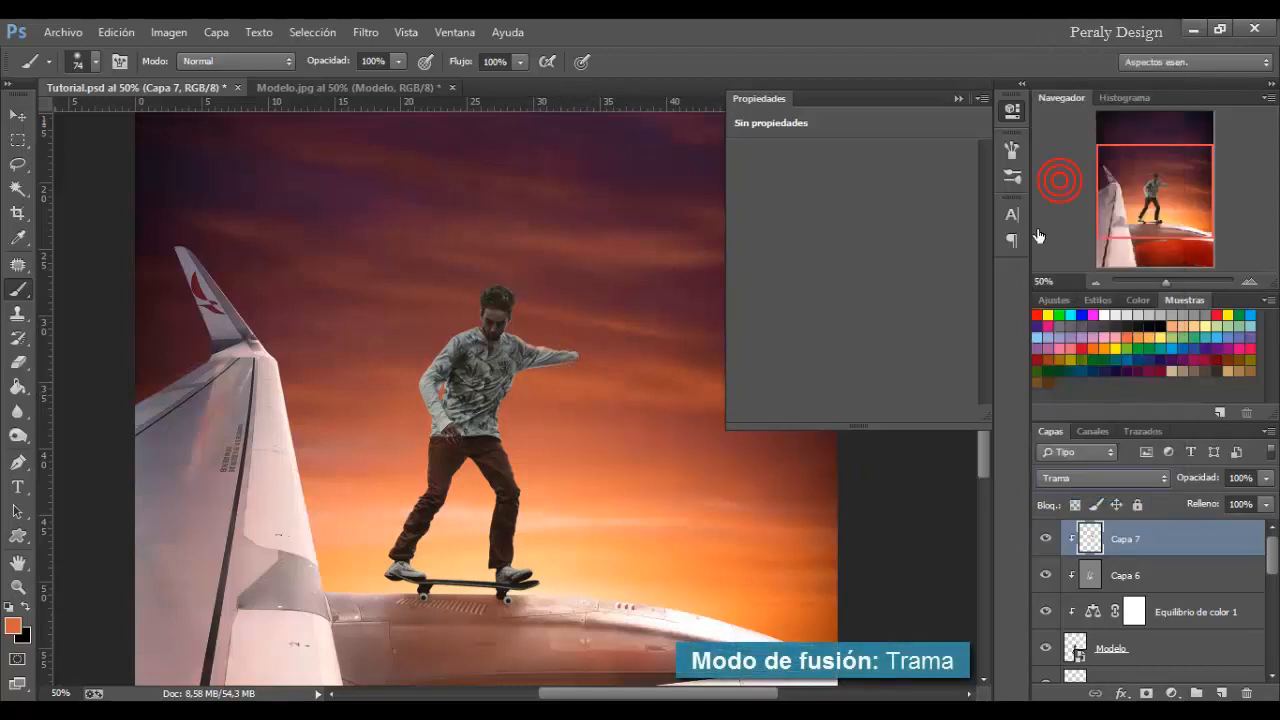
{"action": "left_click_drag", "start_coordinate": [554, 381], "coordinate": [527, 392]}
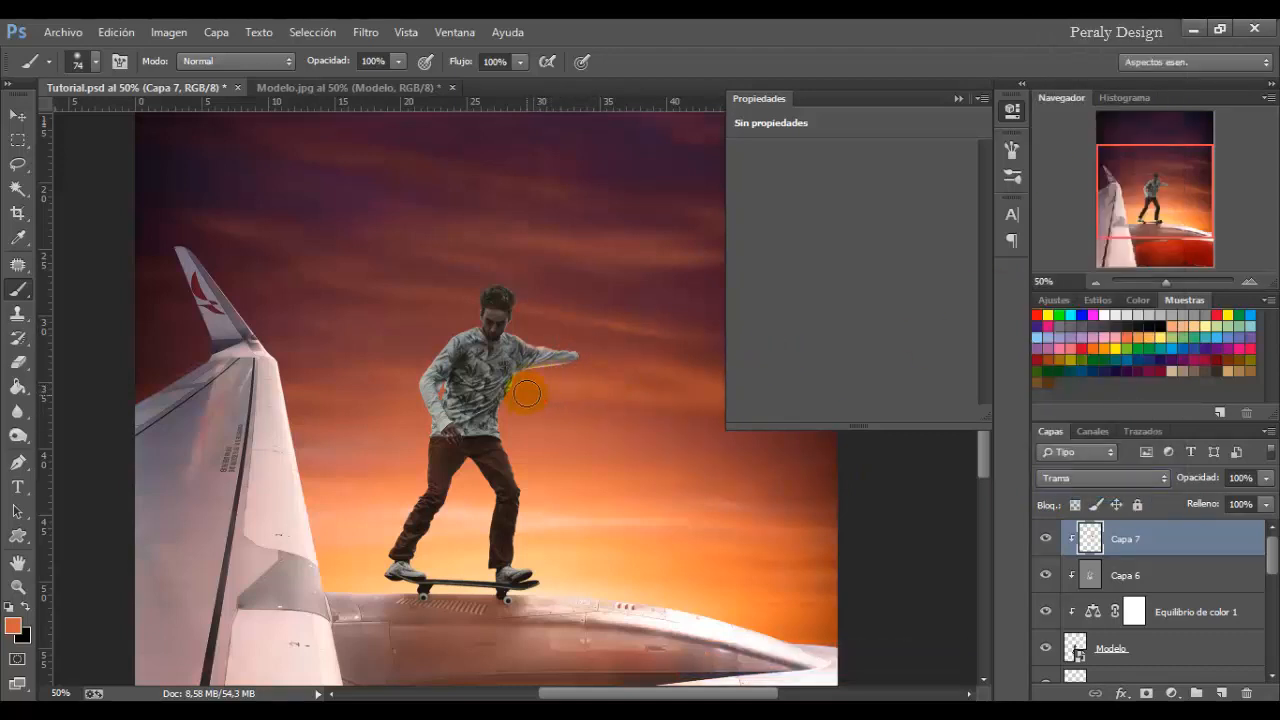
{"action": "left_click", "coordinate": [453, 345]}
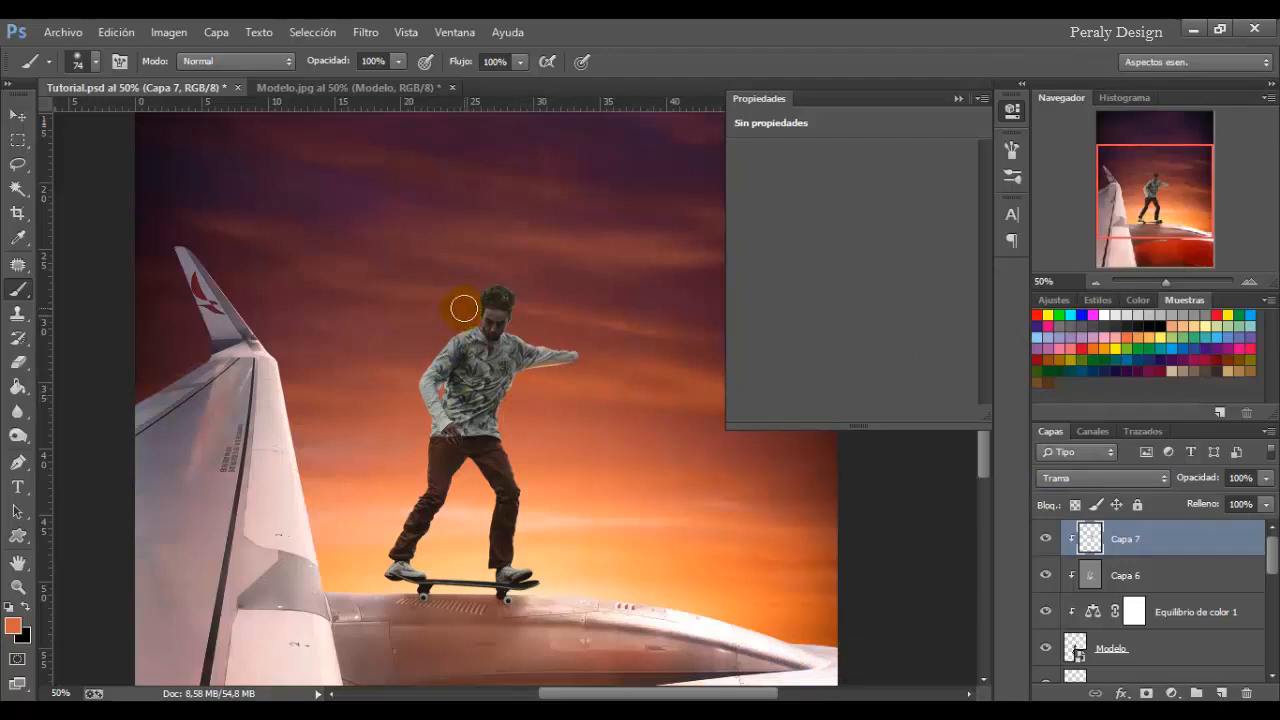
{"action": "left_click_drag", "start_coordinate": [413, 366], "coordinate": [423, 346]}
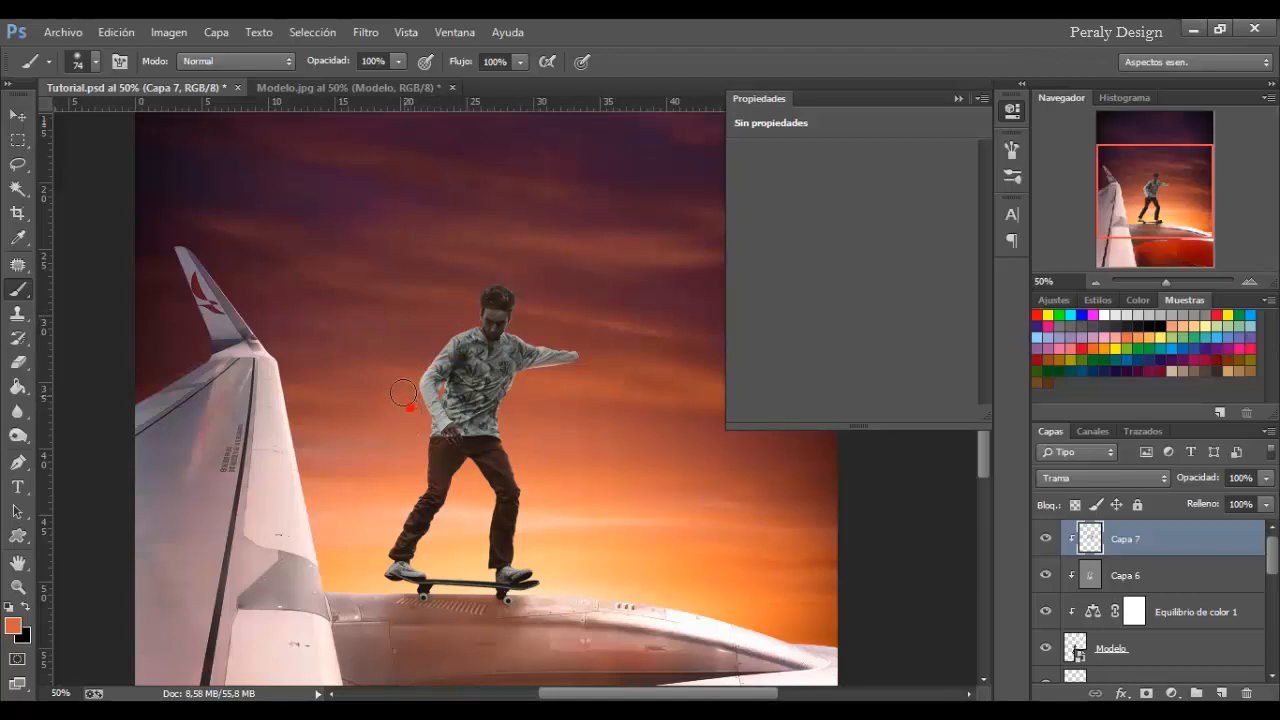
Brush orange light along the skater's hip, both trouser legs and the shoes with the 74 px brush.
{"action": "scroll", "coordinate": [450, 445], "scroll_direction": "down", "scroll_amount": 1}
{"action": "left_click", "coordinate": [412, 437]}
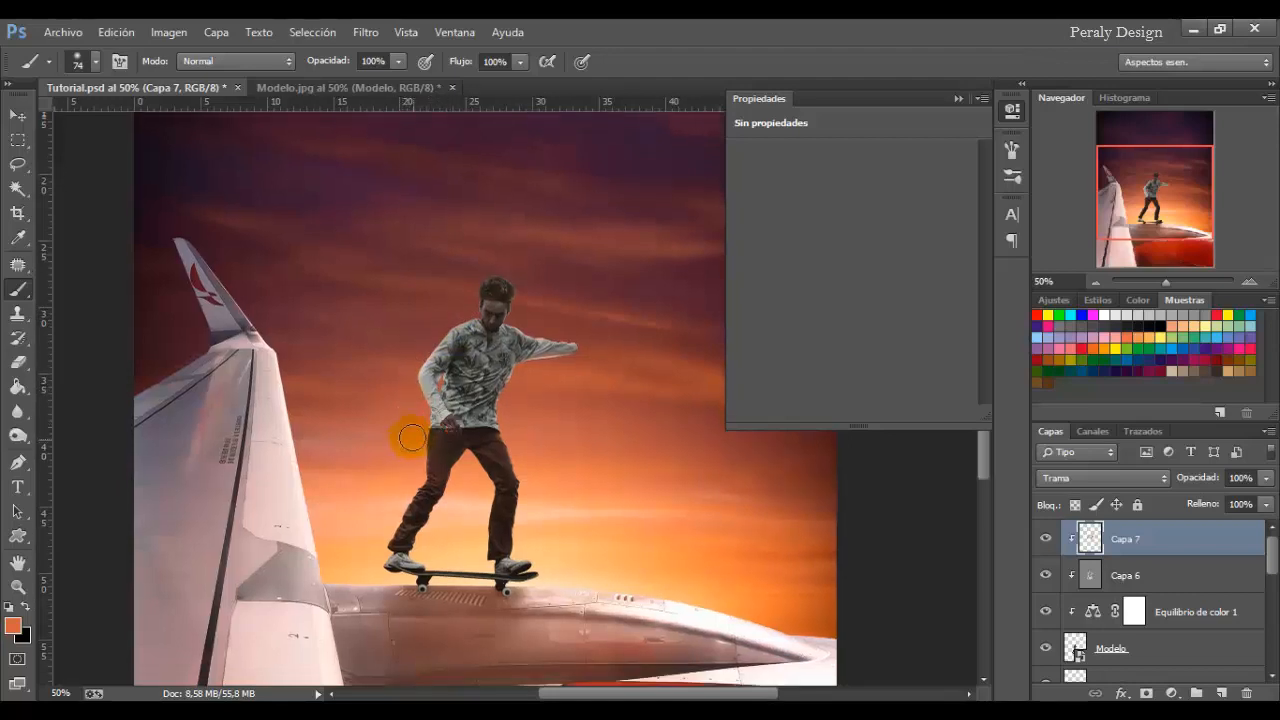
{"action": "left_click", "coordinate": [399, 474]}
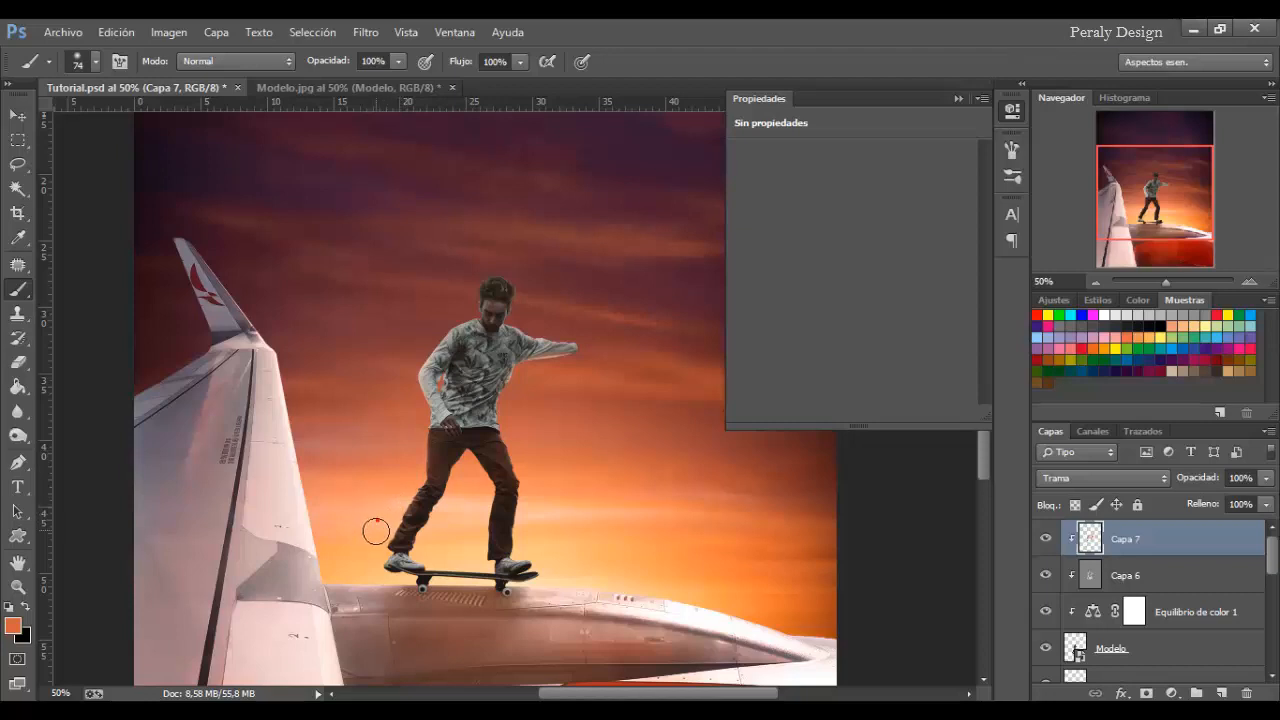
{"action": "left_click", "coordinate": [467, 470]}
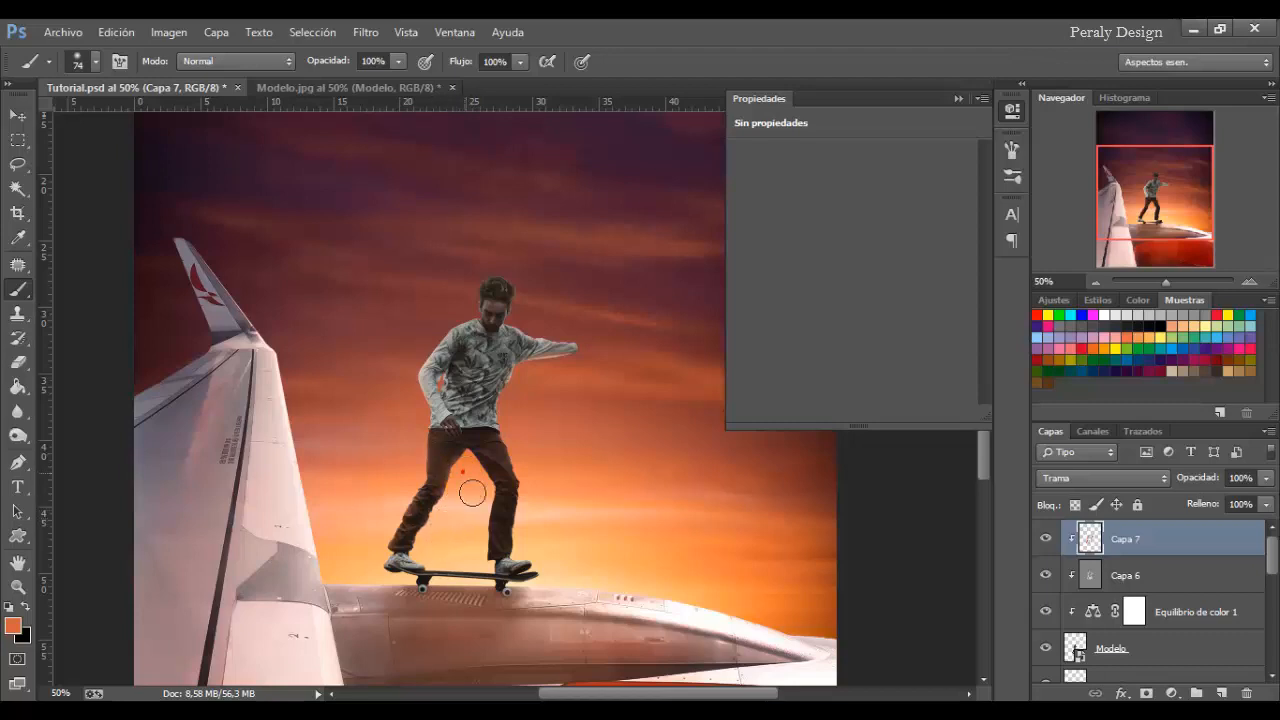
{"action": "left_click", "coordinate": [432, 548]}
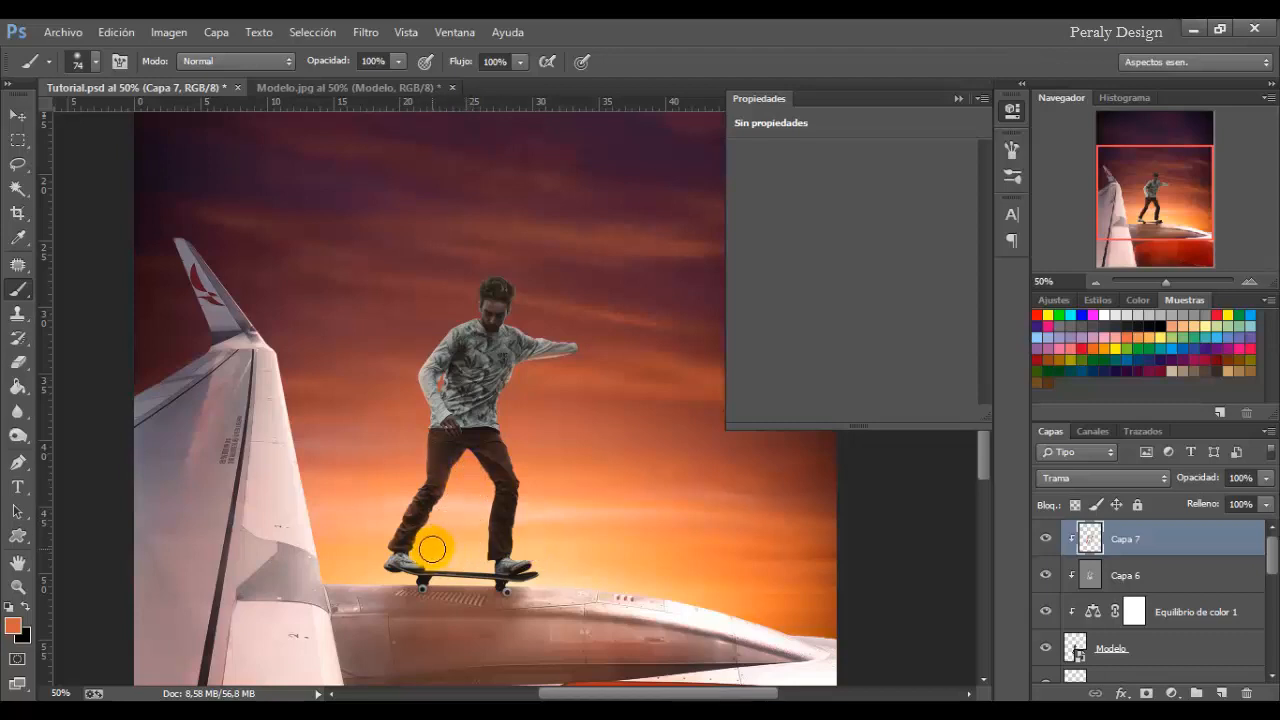
{"action": "left_click", "coordinate": [525, 545]}
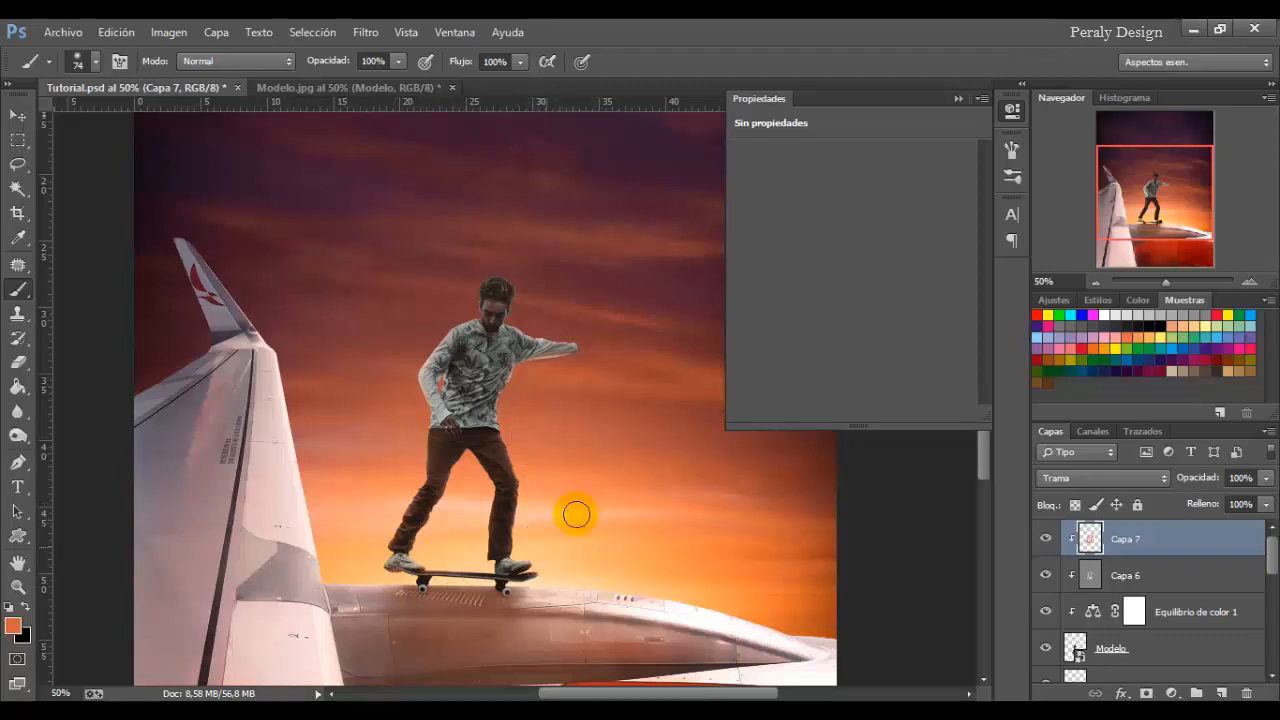
Add finer orange light along the skateboard, outstretched arm and legs with a 47 px brush, and compare Capa 7 on and off.
{"action": "right_click", "coordinate": [575, 514]}
{"action": "left_click", "coordinate": [706, 498]}
{"action": "left_click", "coordinate": [408, 586]}
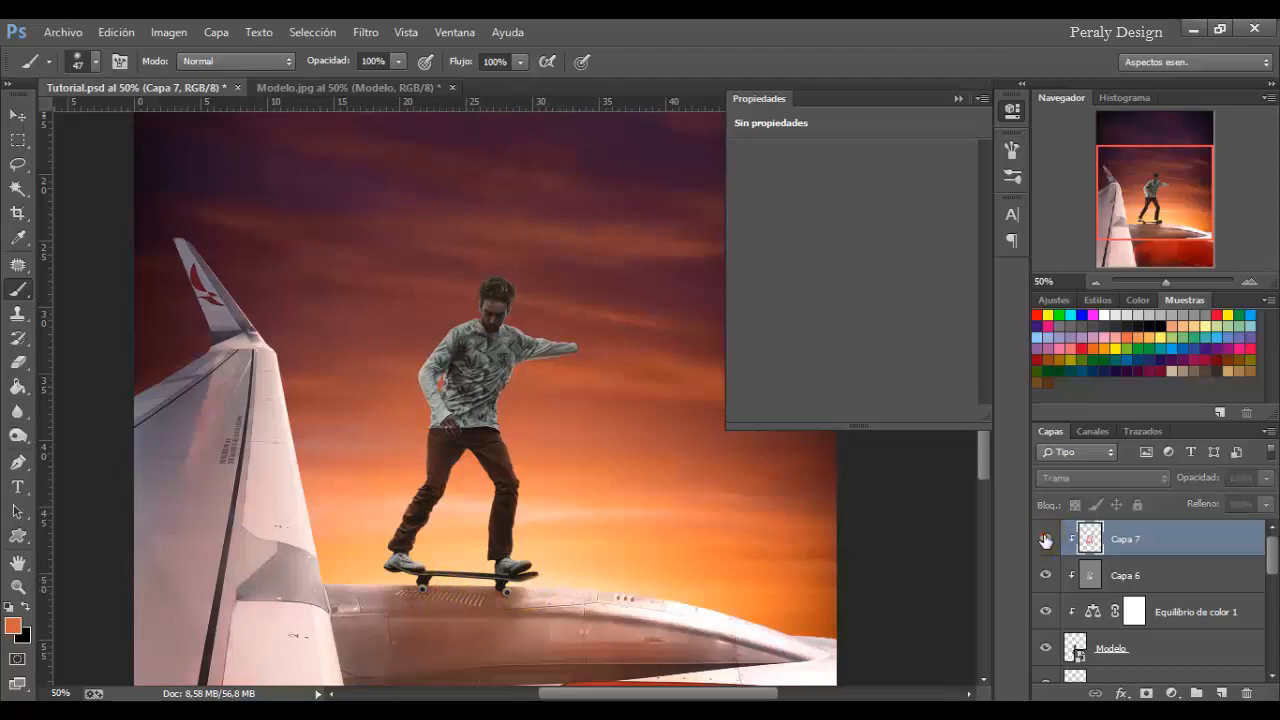
{"action": "left_click_drag", "start_coordinate": [544, 347], "coordinate": [571, 337]}
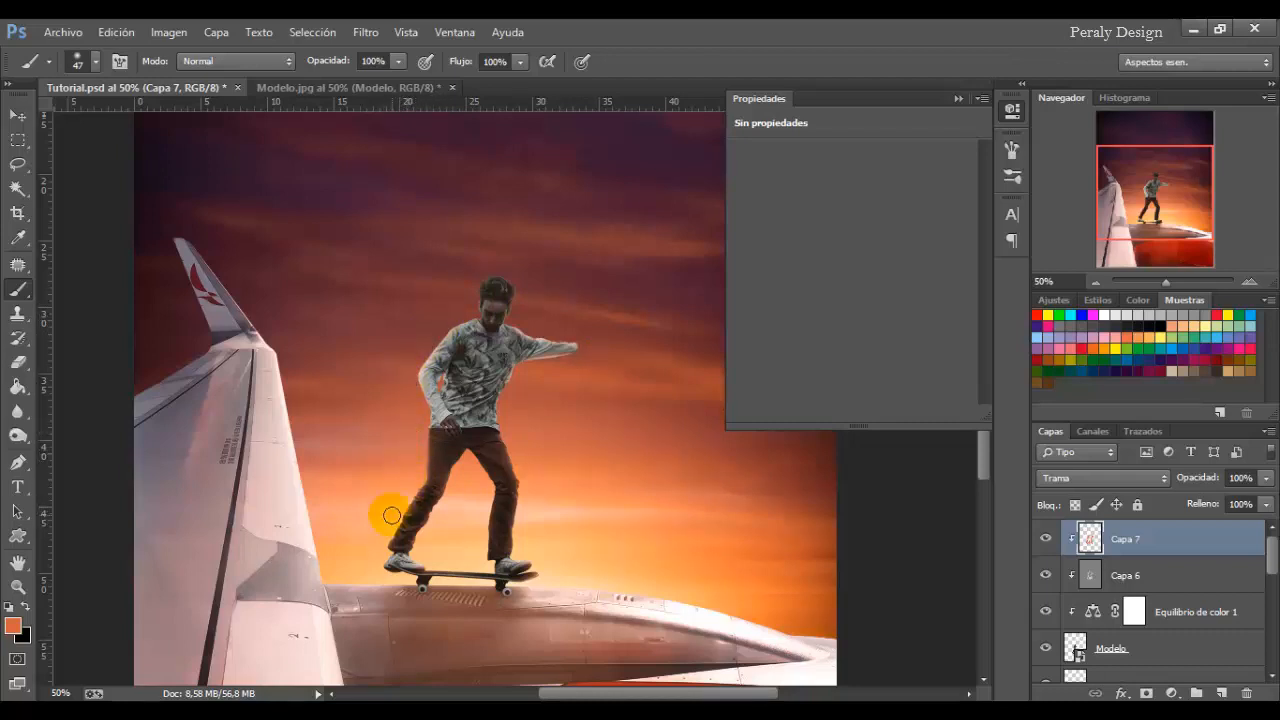
{"action": "left_click_drag", "start_coordinate": [485, 489], "coordinate": [480, 558]}
{"action": "left_click_drag", "start_coordinate": [530, 488], "coordinate": [520, 534]}
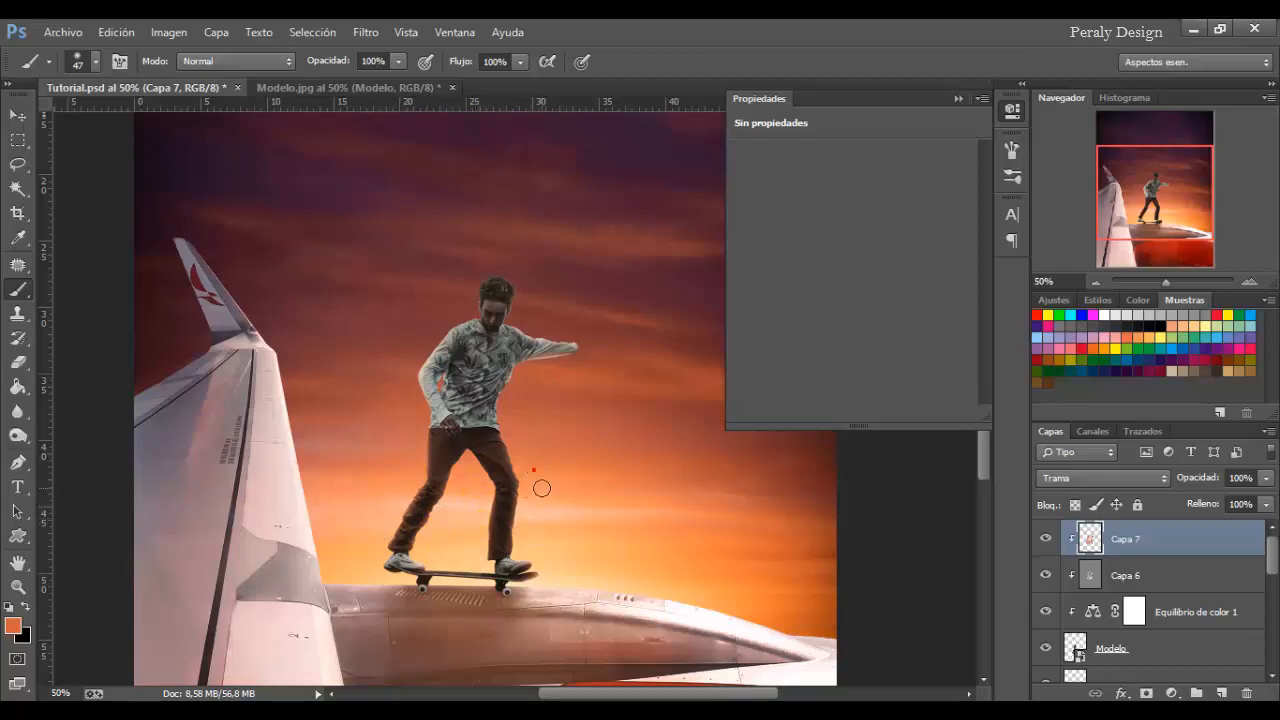
{"action": "left_click", "coordinate": [1046, 540]}
{"action": "left_click", "coordinate": [1046, 540]}
Paint a broader orange glow around the skater's legs and torso on Capa 7 with a 153 px brush.
{"action": "right_click", "coordinate": [632, 491]}
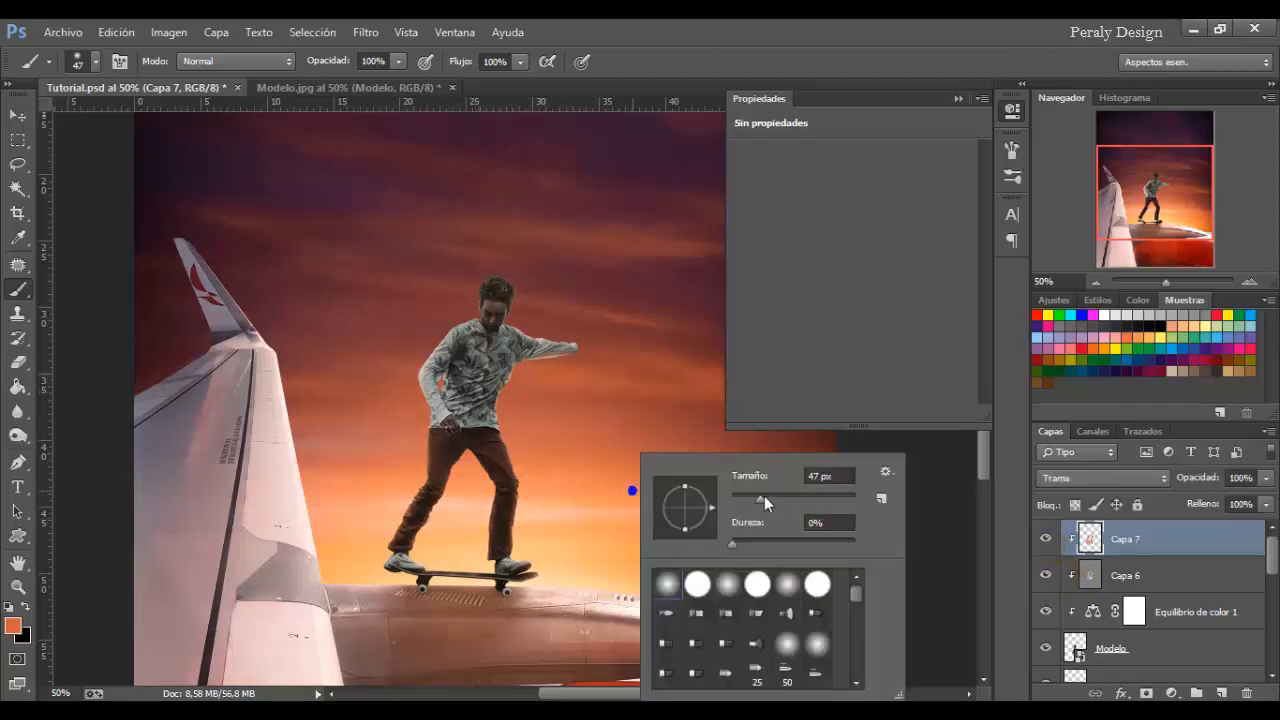
{"action": "left_click_drag", "start_coordinate": [763, 500], "coordinate": [809, 500]}
{"action": "mouse_move", "coordinate": [580, 420]}
{"action": "left_mouse_down"}
{"action": "mouse_move", "coordinate": [544, 428]}
{"action": "mouse_move", "coordinate": [539, 403]}
{"action": "mouse_move", "coordinate": [531, 422]}
{"action": "mouse_move", "coordinate": [524, 400]}
{"action": "mouse_move", "coordinate": [563, 529]}
{"action": "left_mouse_up"}
{"action": "left_click", "coordinate": [467, 497]}
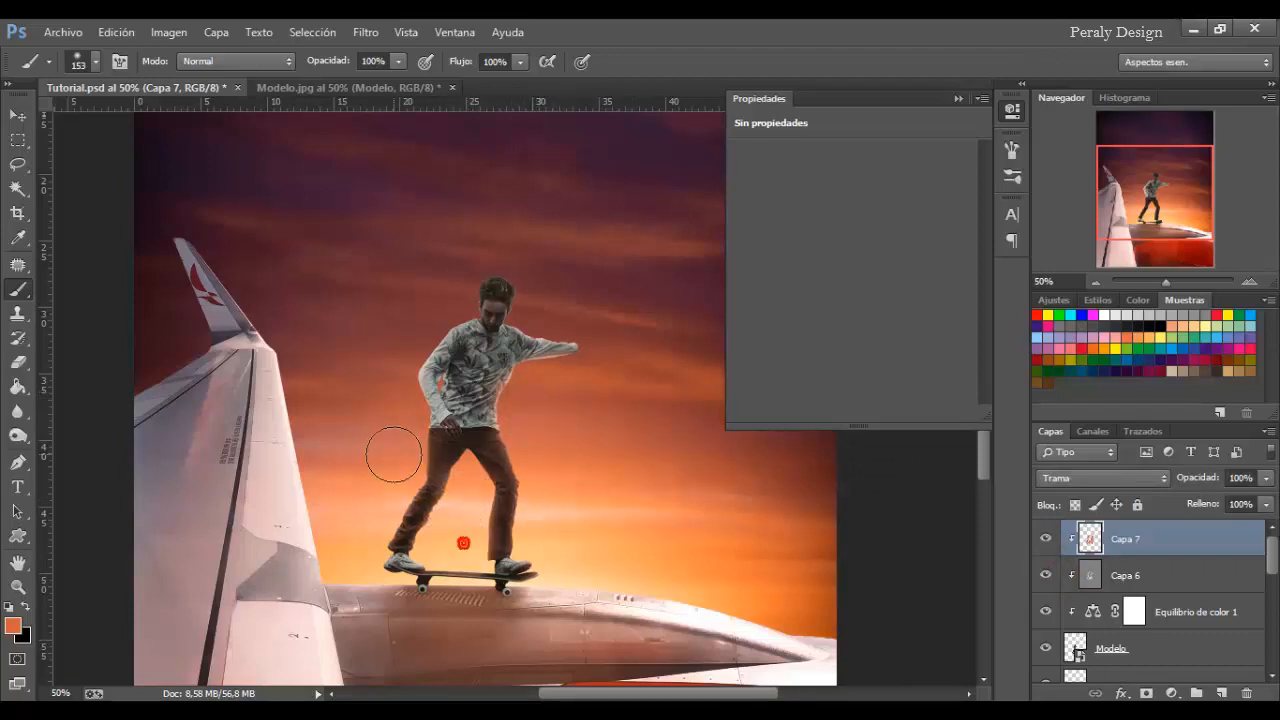
{"action": "left_click", "coordinate": [357, 520]}
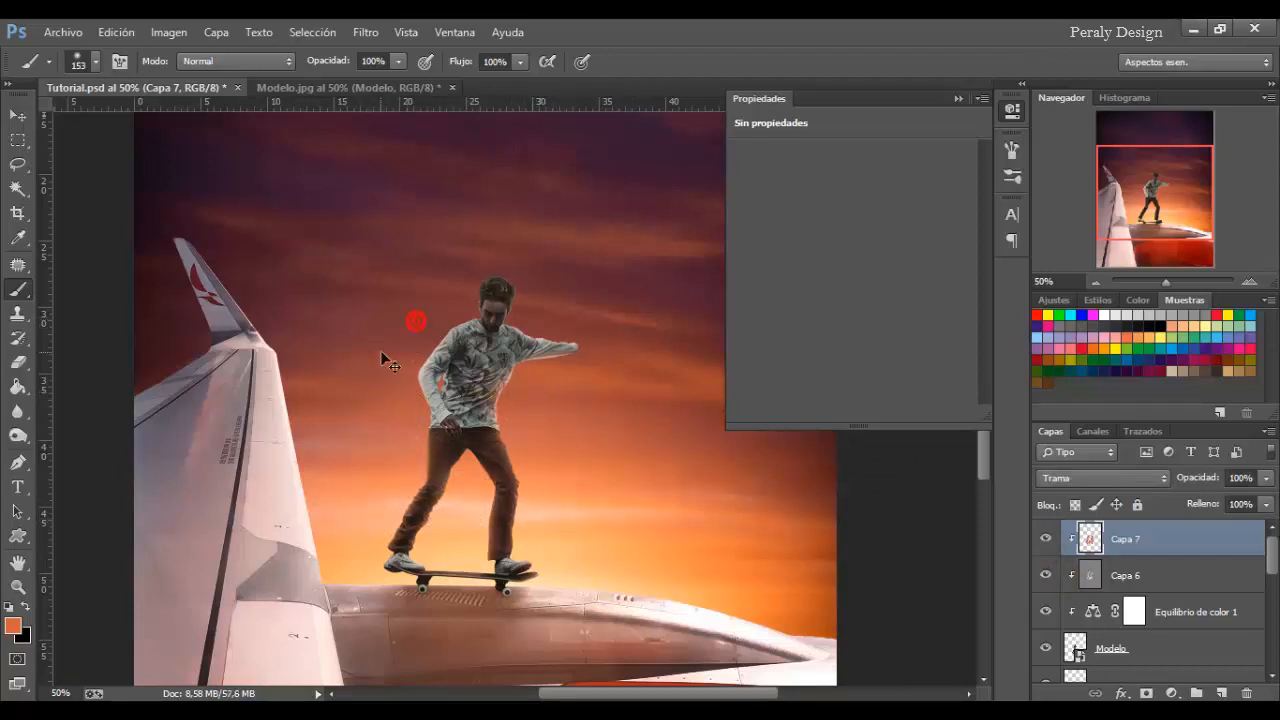
{"action": "left_click", "coordinate": [533, 396]}
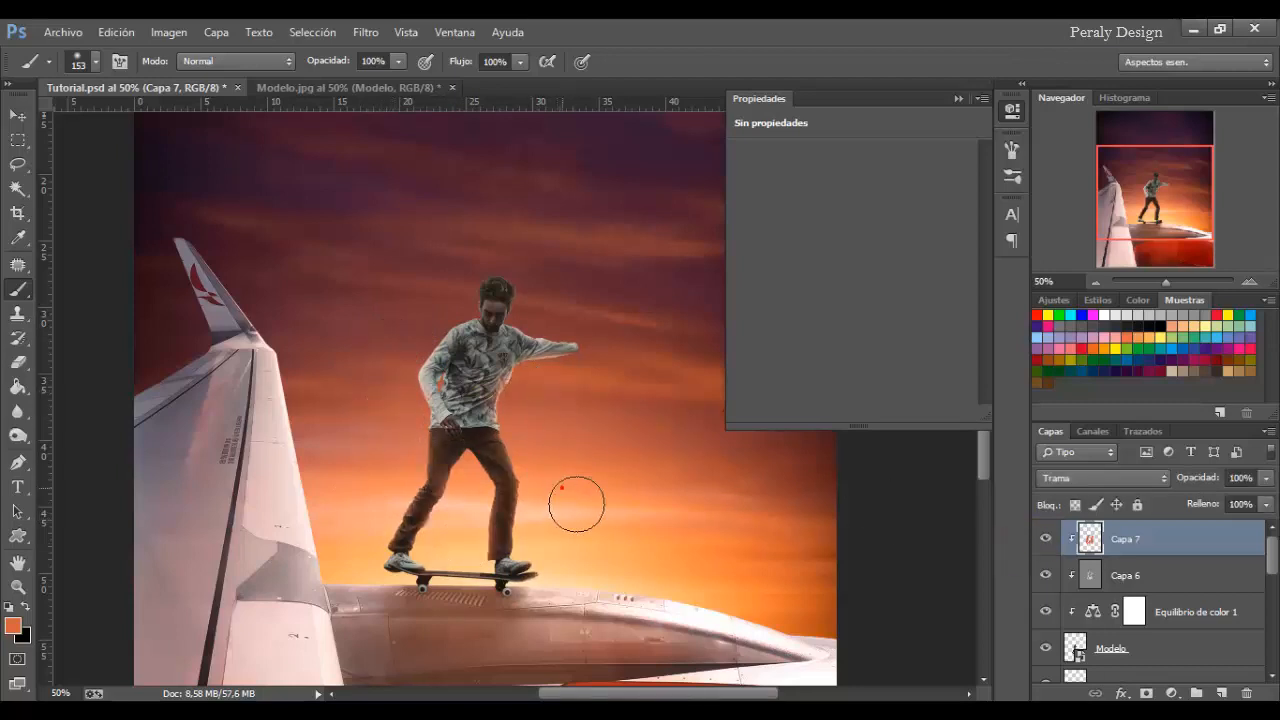
{"action": "left_click", "coordinate": [457, 527]}
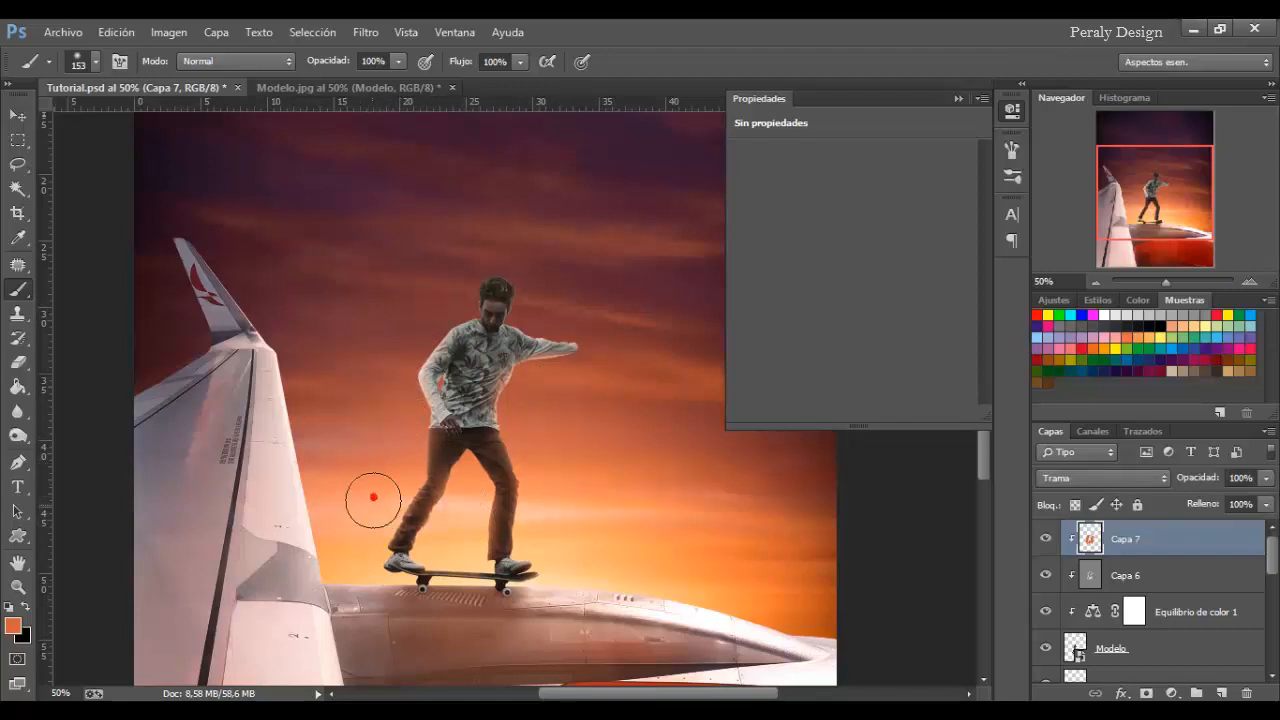
{"action": "left_click", "coordinate": [549, 503]}
{"action": "left_click", "coordinate": [646, 491]}
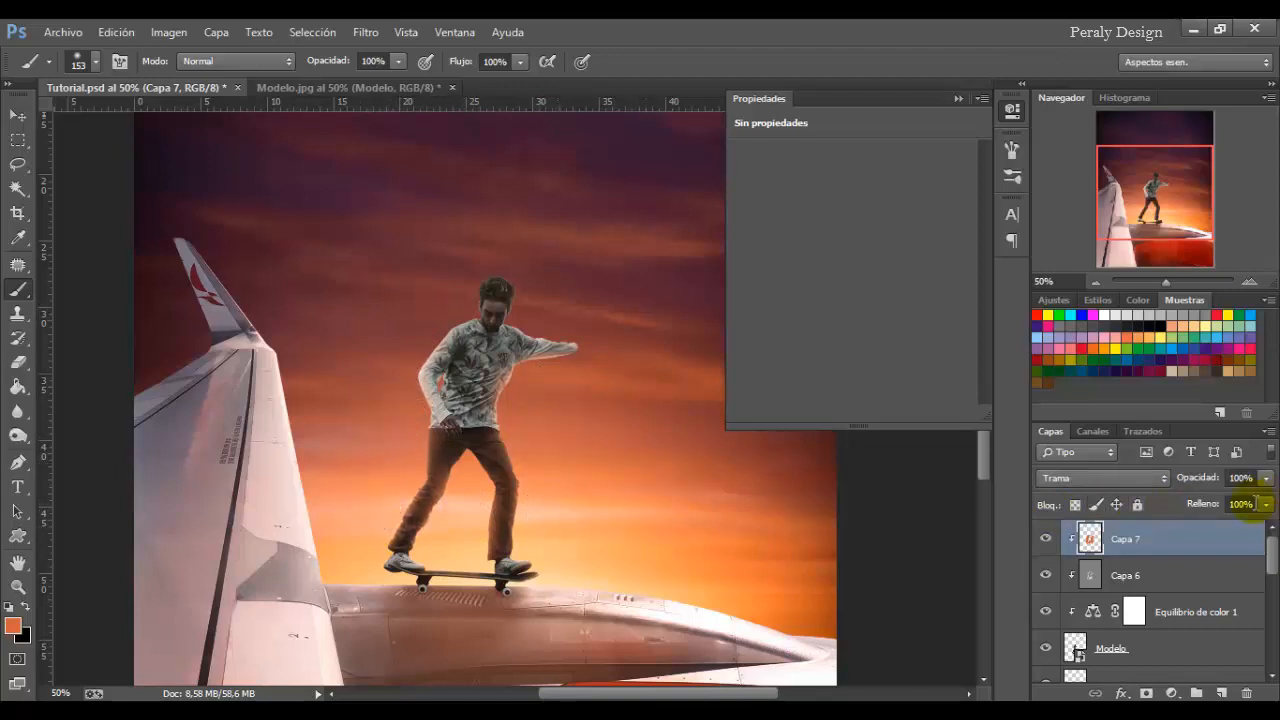
Set Capa 7's fill to 70% and compare the skater with the layer off and on.
{"action": "left_click", "coordinate": [1224, 507]}
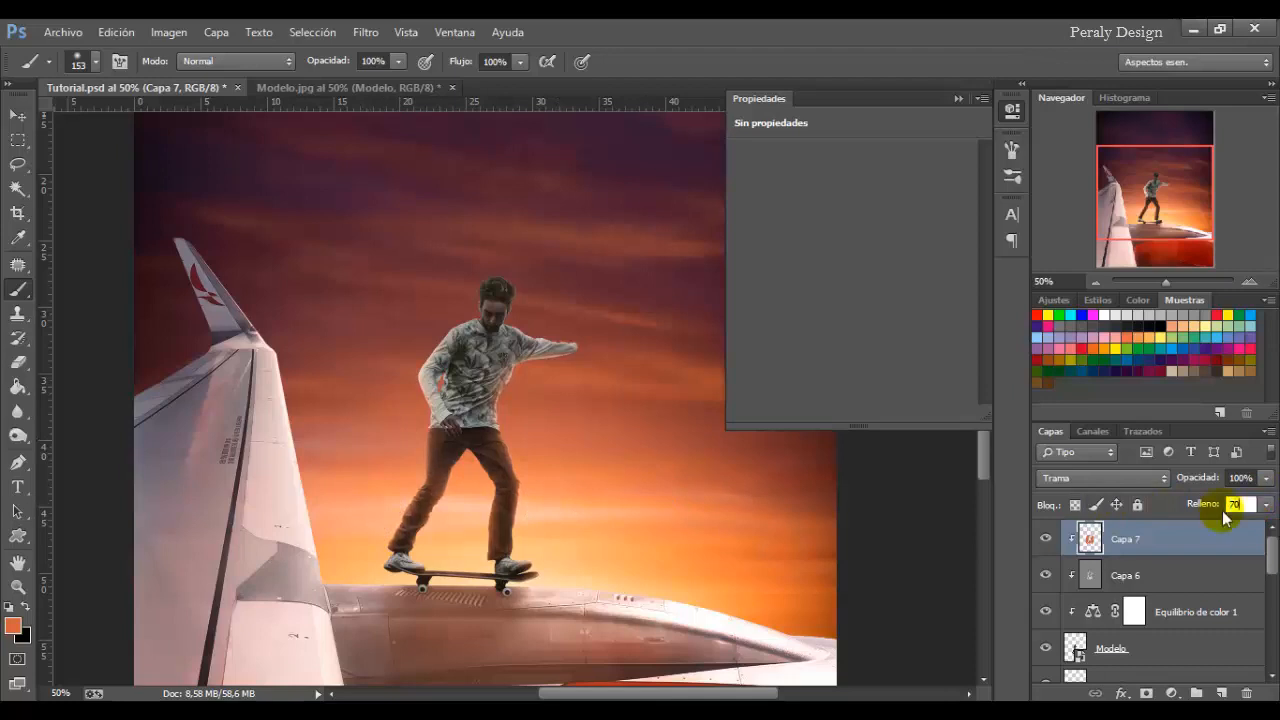
{"action": "left_click", "coordinate": [1047, 540]}
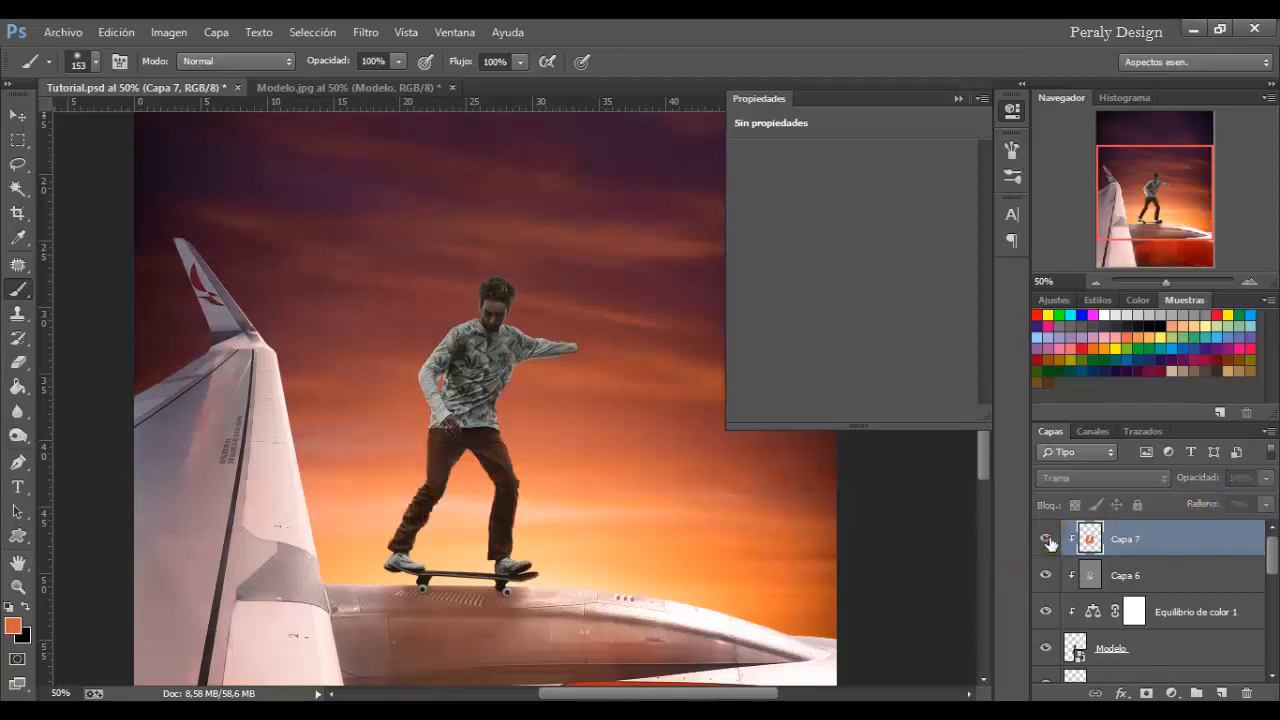
{"action": "left_click", "coordinate": [1047, 540]}
Paint a wider orange glow over the skater on Capa 7 with a 288 px brush, and compare the layer off and on.
{"action": "right_click", "coordinate": [604, 492]}
{"action": "left_click", "coordinate": [787, 489]}
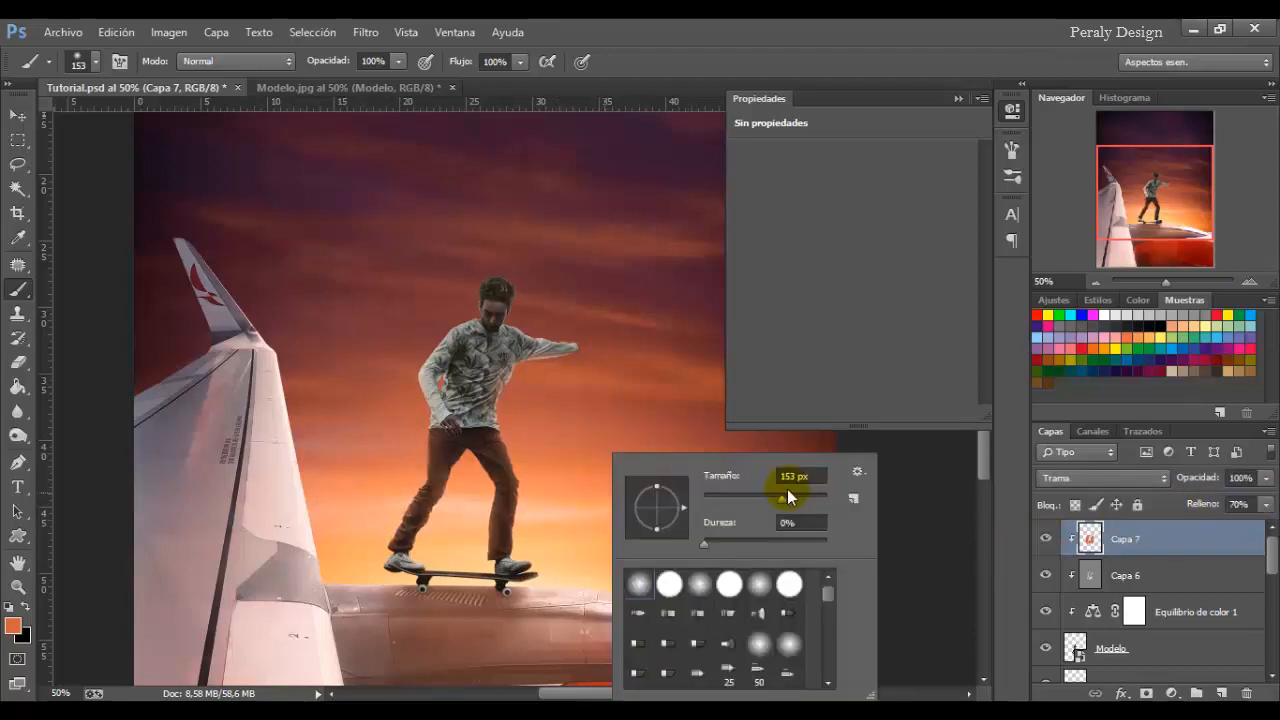
{"action": "left_click", "coordinate": [789, 490]}
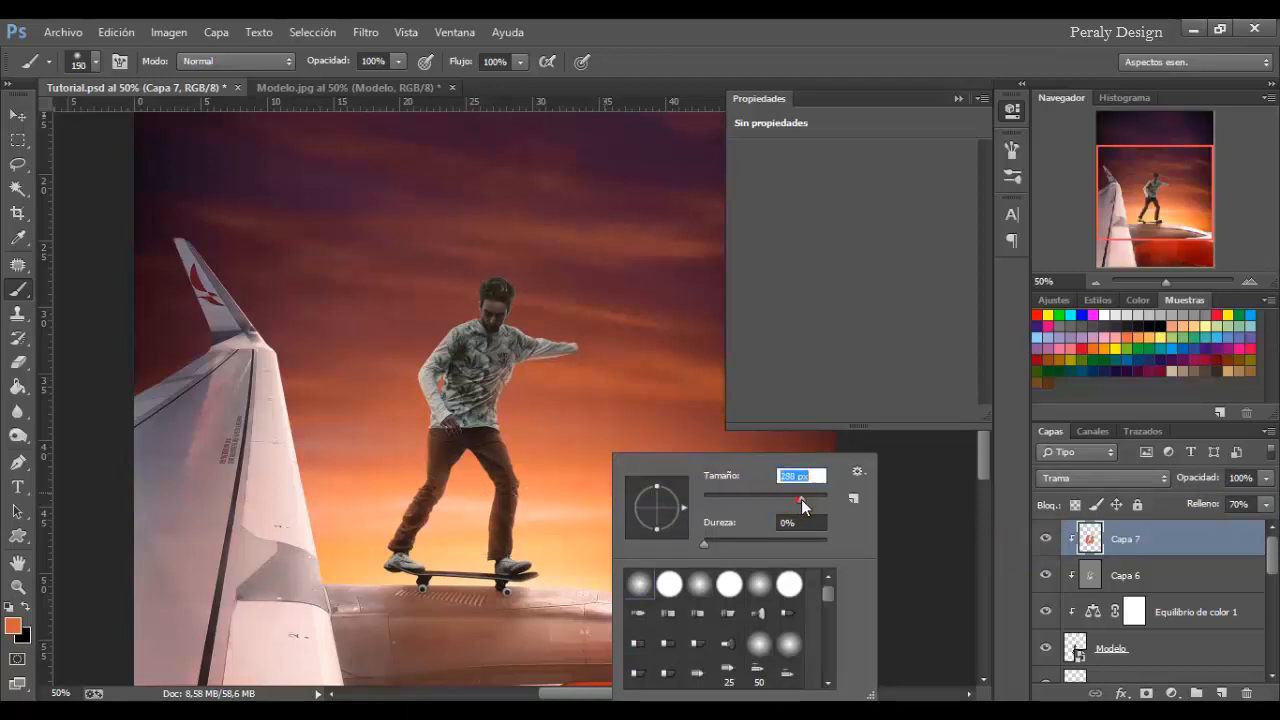
{"action": "left_click", "coordinate": [461, 517]}
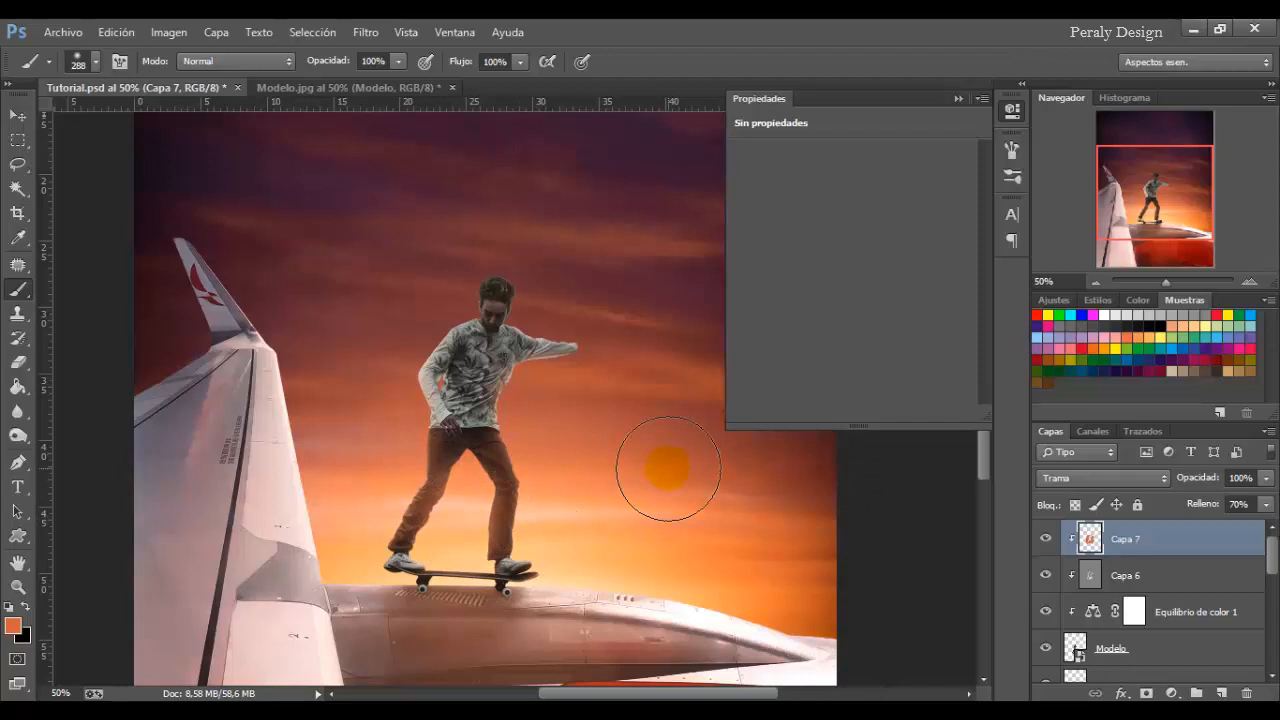
{"action": "key", "text": "ctrl+minus"}
{"action": "key", "text": "ctrl+minus"}
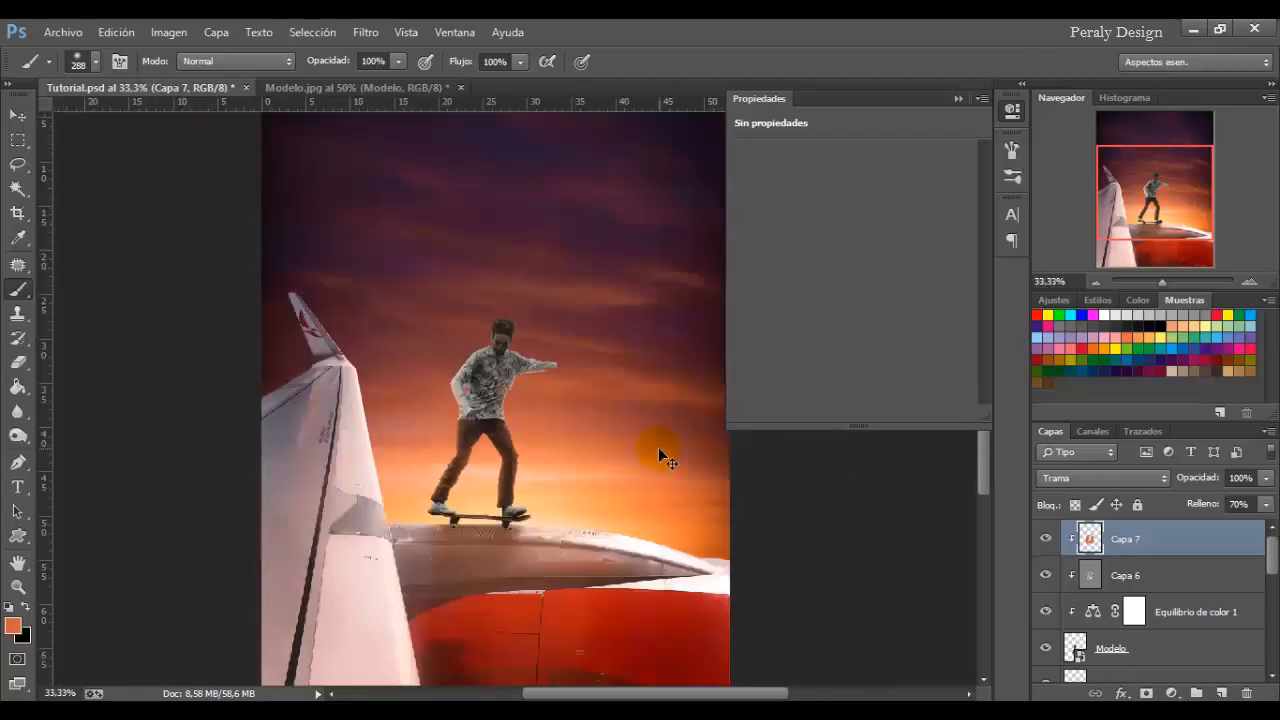
{"action": "left_click", "coordinate": [1044, 538]}
{"action": "left_click", "coordinate": [1044, 538]}
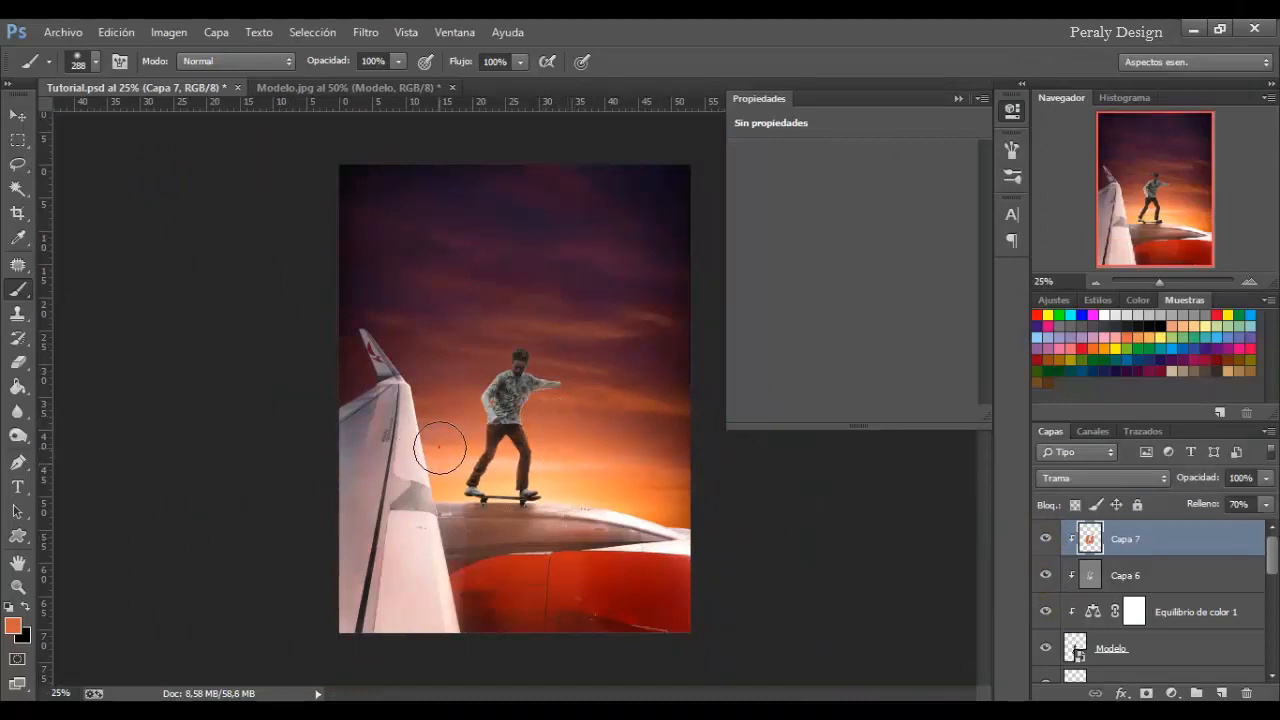
{"action": "left_click", "coordinate": [651, 441]}
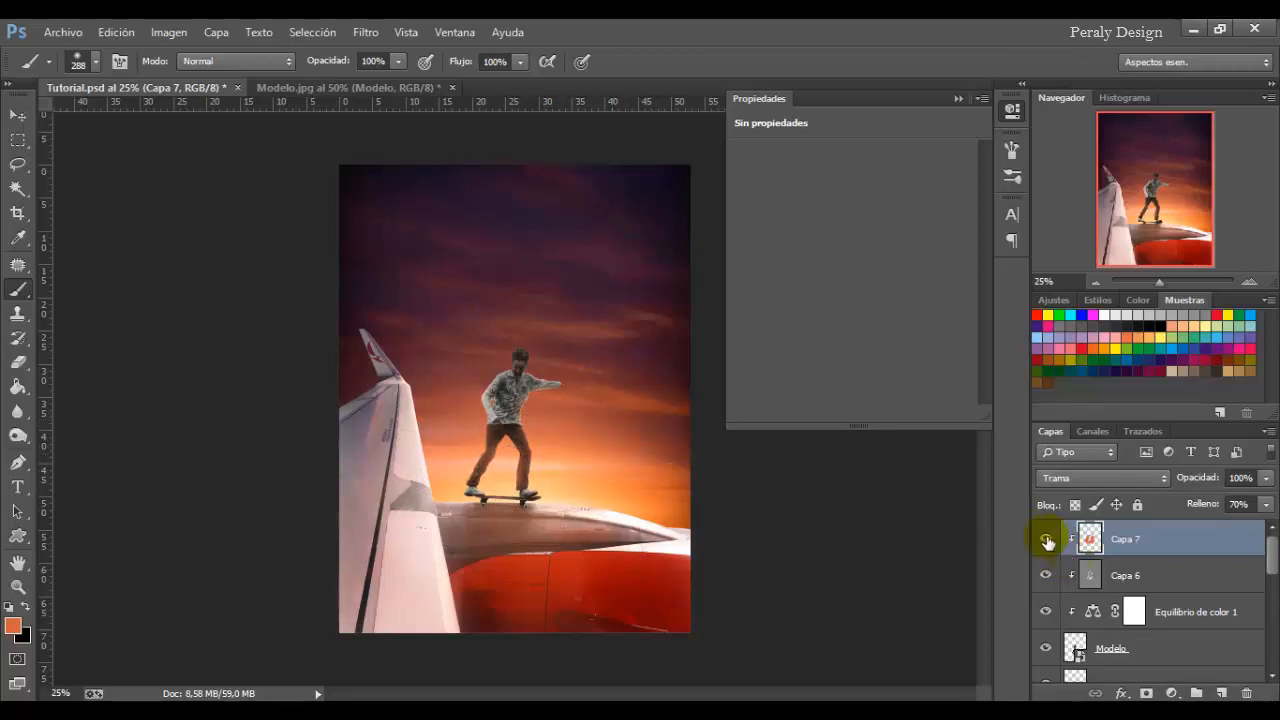
{"action": "left_click", "coordinate": [1046, 539]}
{"action": "left_click", "coordinate": [1046, 539]}
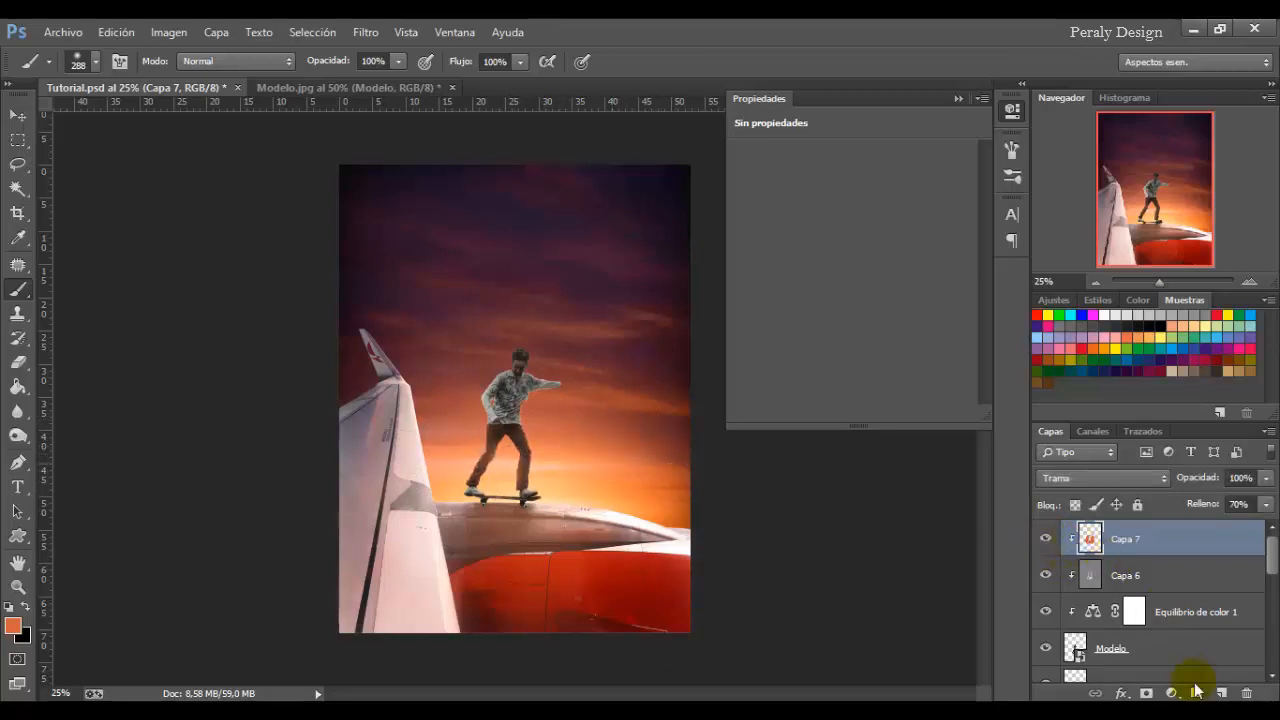
Add a Niveles adjustment layer above Capa 7 with the black input level at 11, and compare it off and on.
{"action": "left_click", "coordinate": [1171, 693]}
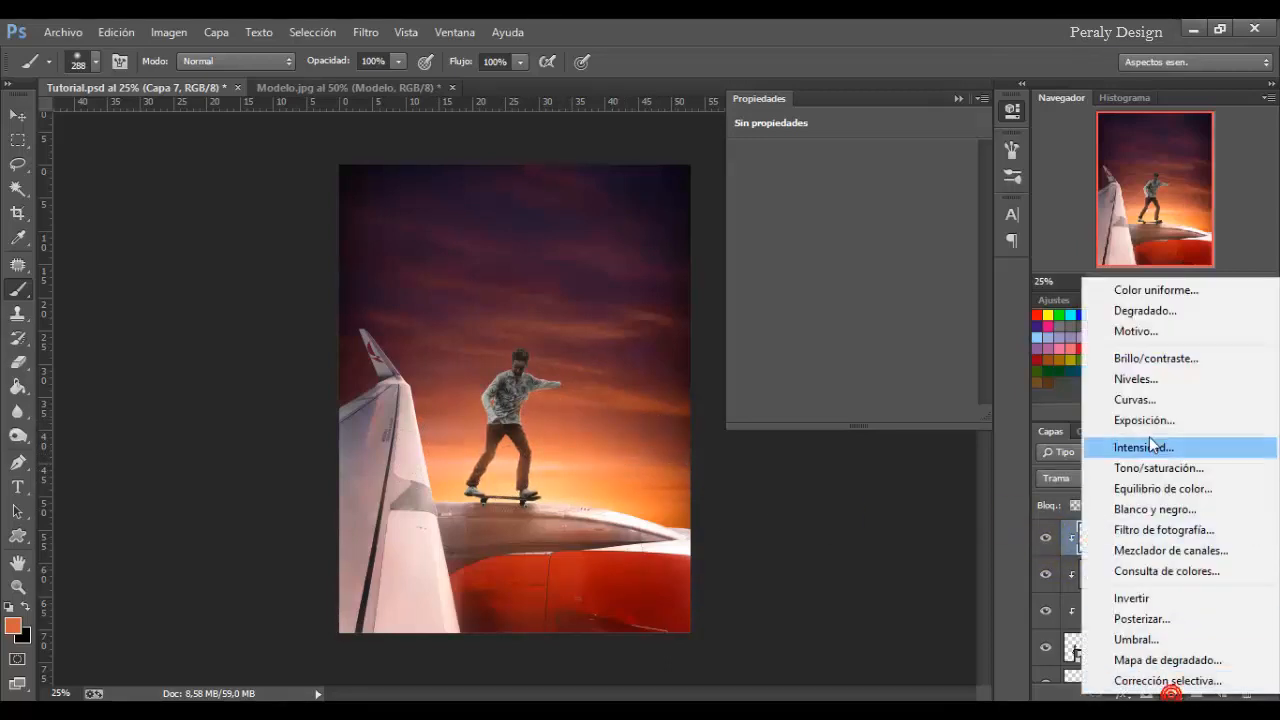
{"action": "left_click", "coordinate": [1120, 381]}
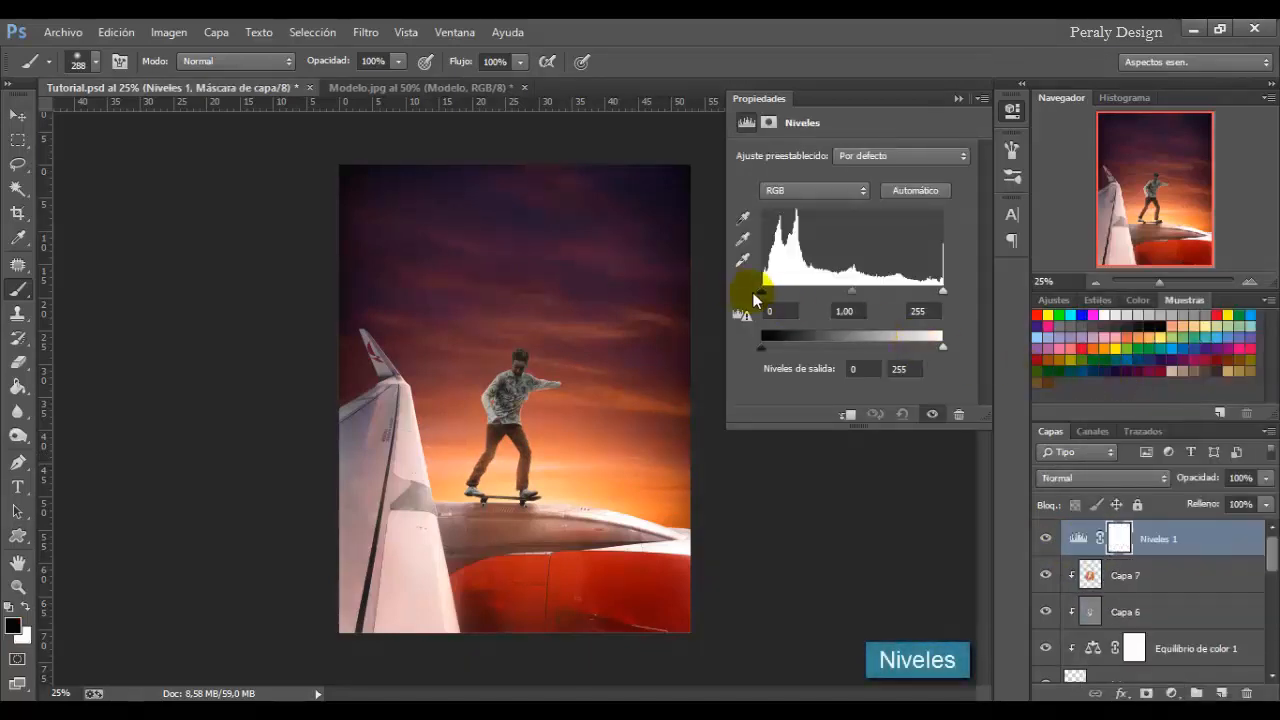
{"action": "left_click_drag", "start_coordinate": [760, 291], "coordinate": [767, 290]}
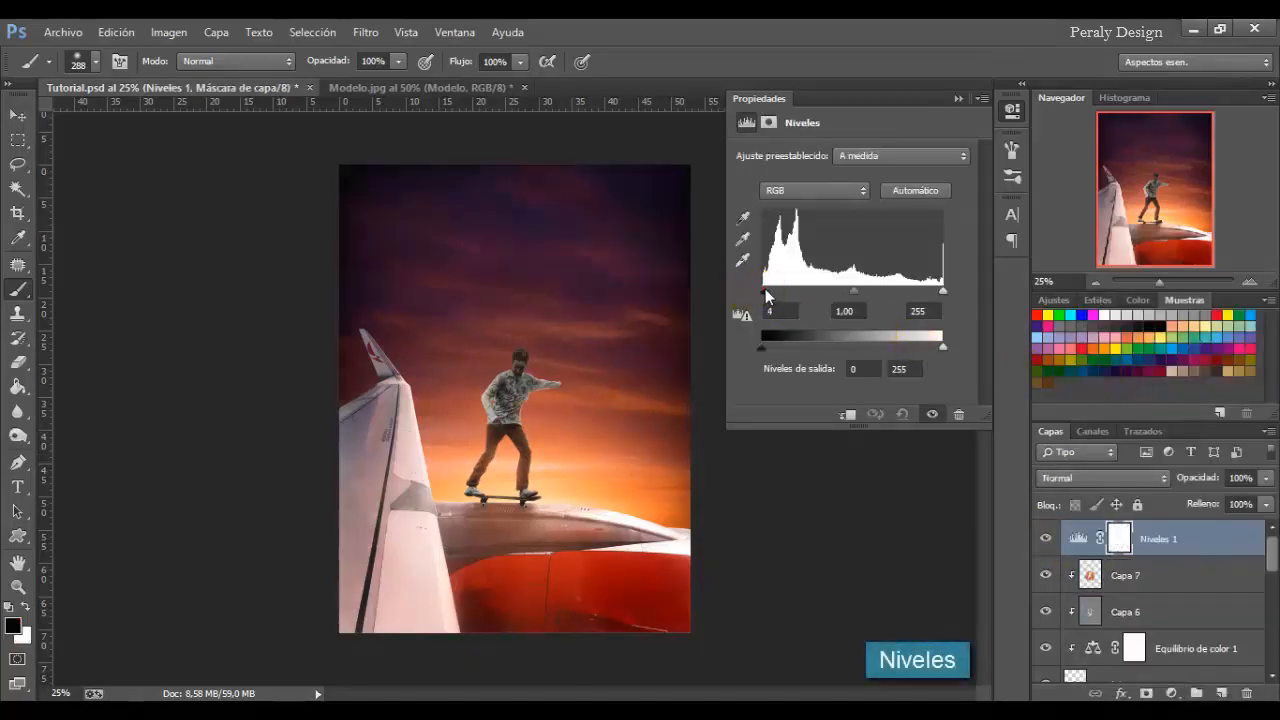
{"action": "left_click", "coordinate": [1043, 540]}
{"action": "left_click", "coordinate": [1043, 540]}
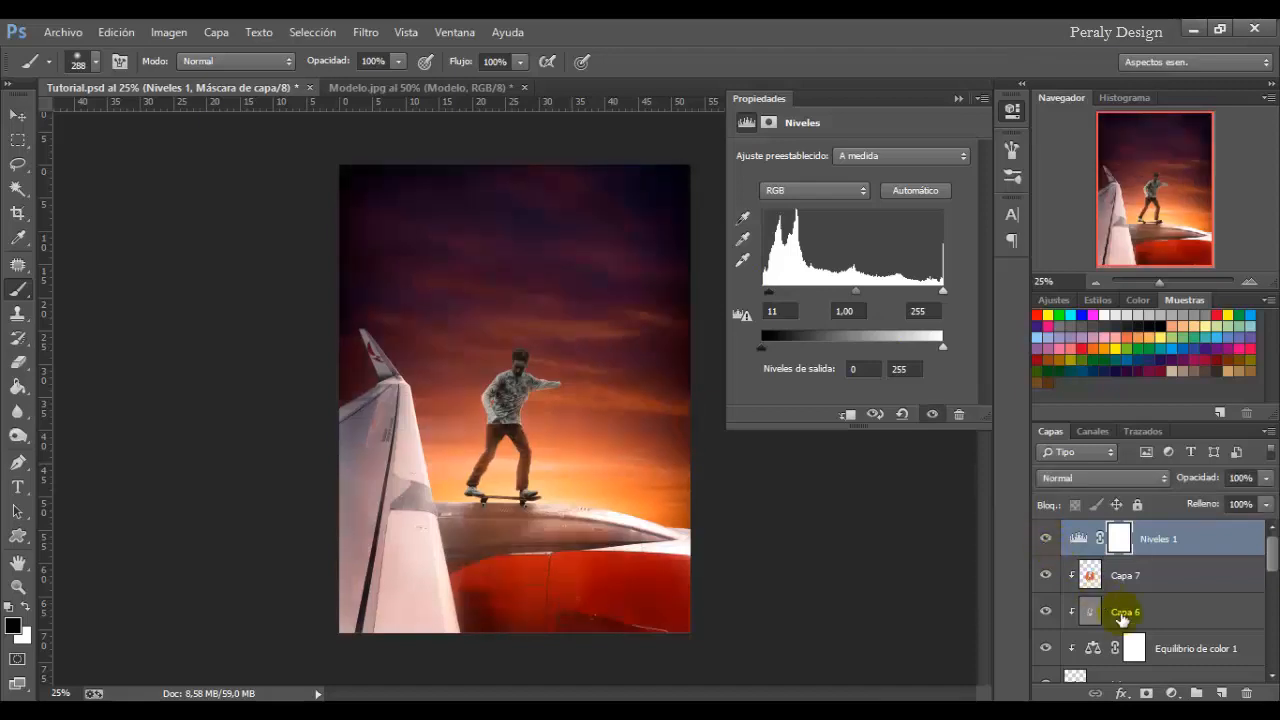
Add an Equilibrio de color adjustment layer with the midtones' Magenta–Verde value at +20, and compare it off and on.
{"action": "left_click", "coordinate": [1172, 693]}
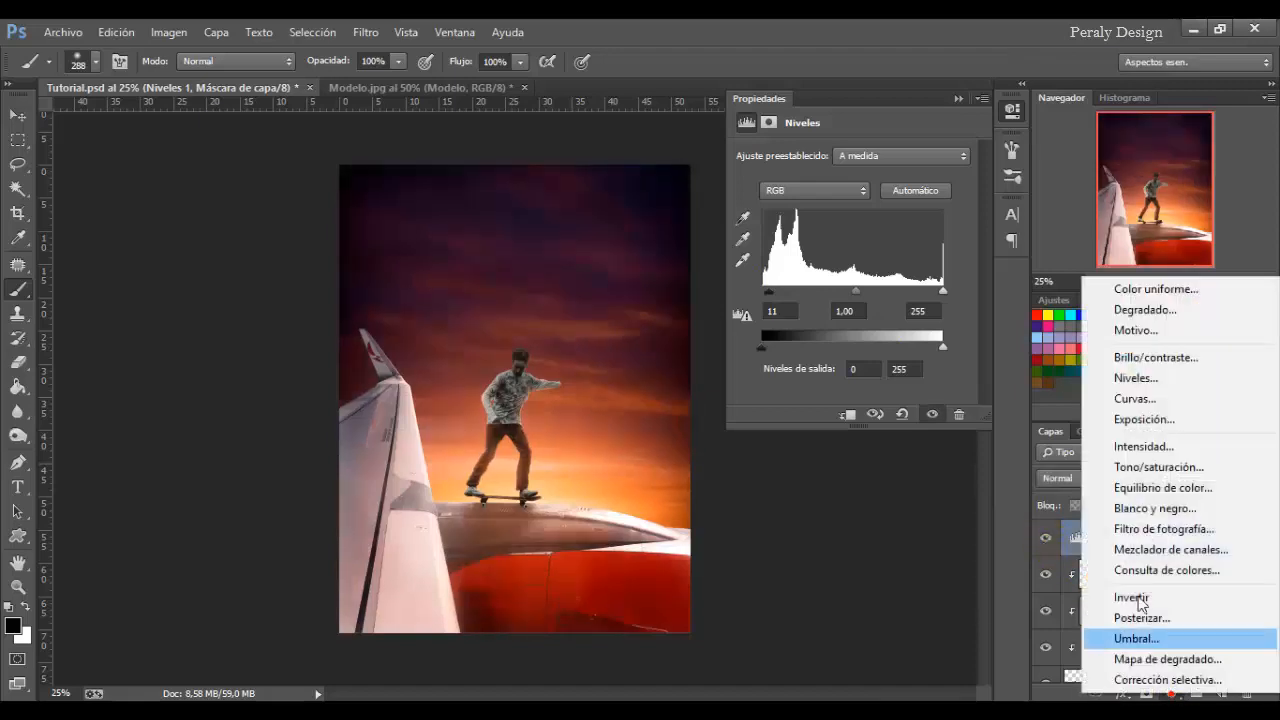
{"action": "left_click", "coordinate": [1143, 490]}
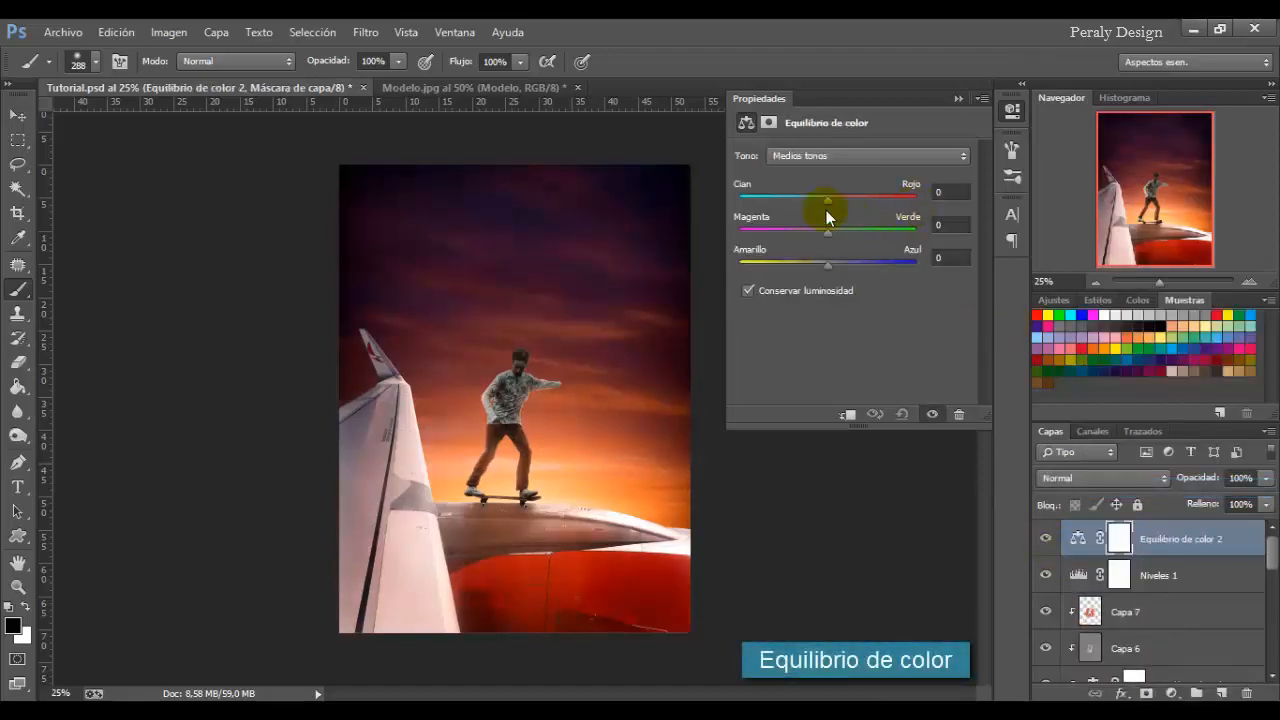
{"action": "left_click_drag", "start_coordinate": [829, 233], "coordinate": [845, 238]}
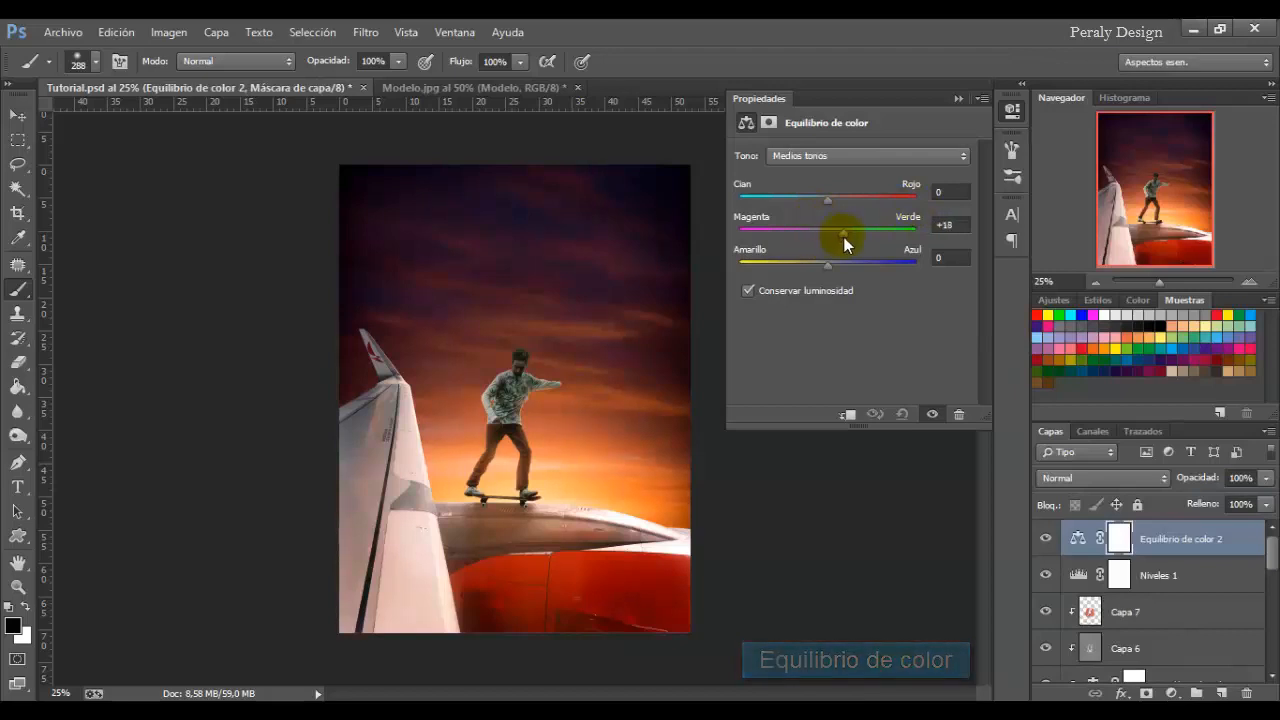
{"action": "left_click", "coordinate": [943, 224]}
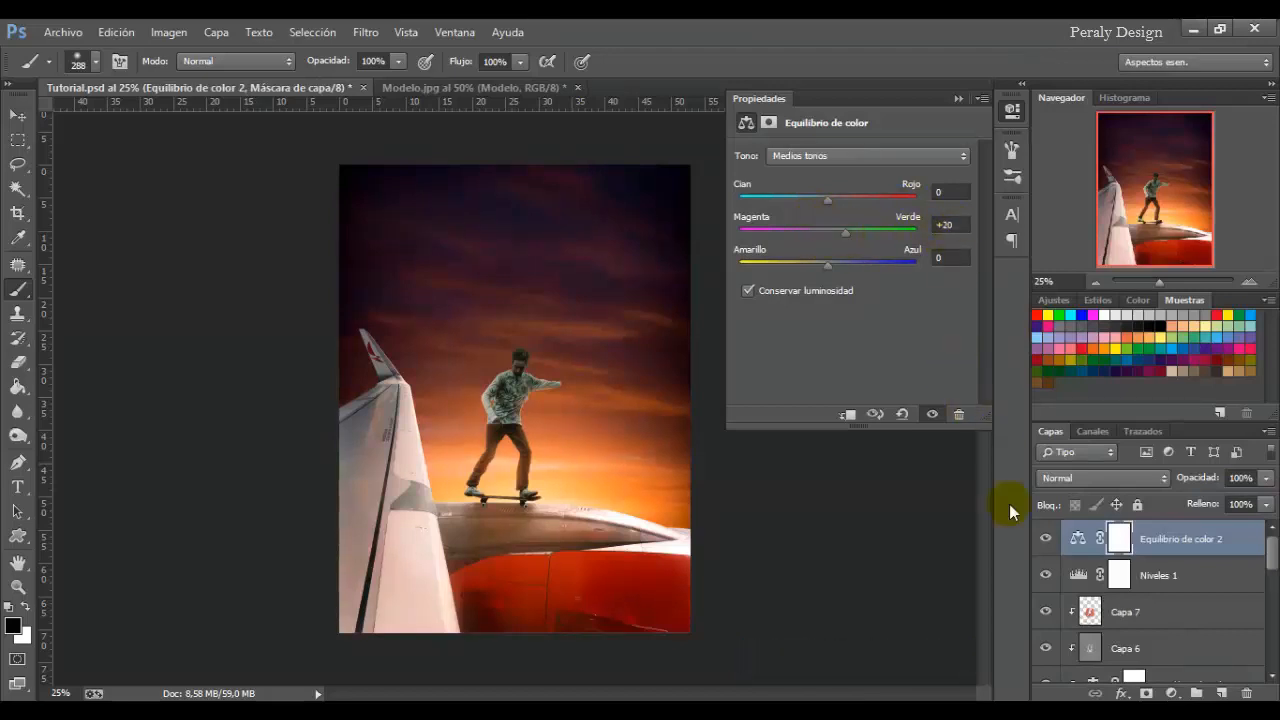
{"action": "left_click", "coordinate": [1046, 541]}
{"action": "left_click", "coordinate": [1046, 541]}
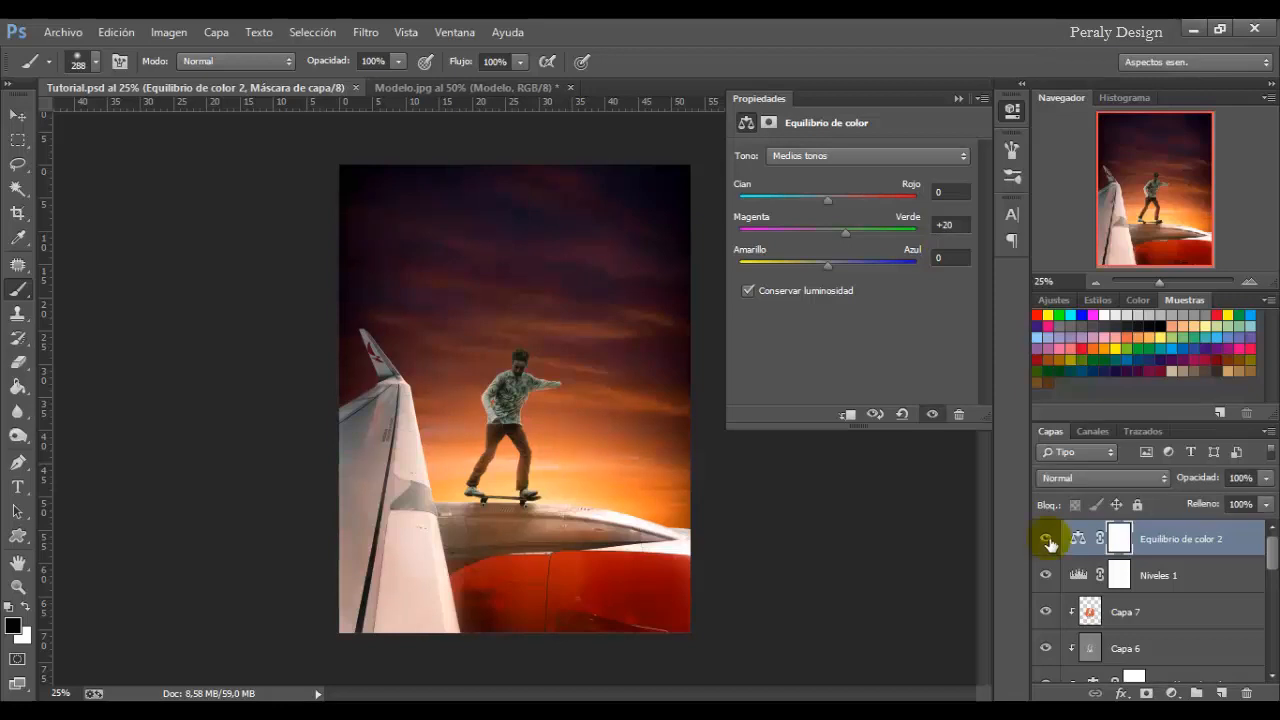
Stamp all visible layers into a new layer on top and open it in the Topaz Adjust 5 filter.
{"action": "key", "text": "ctrl+shift+alt+e"}
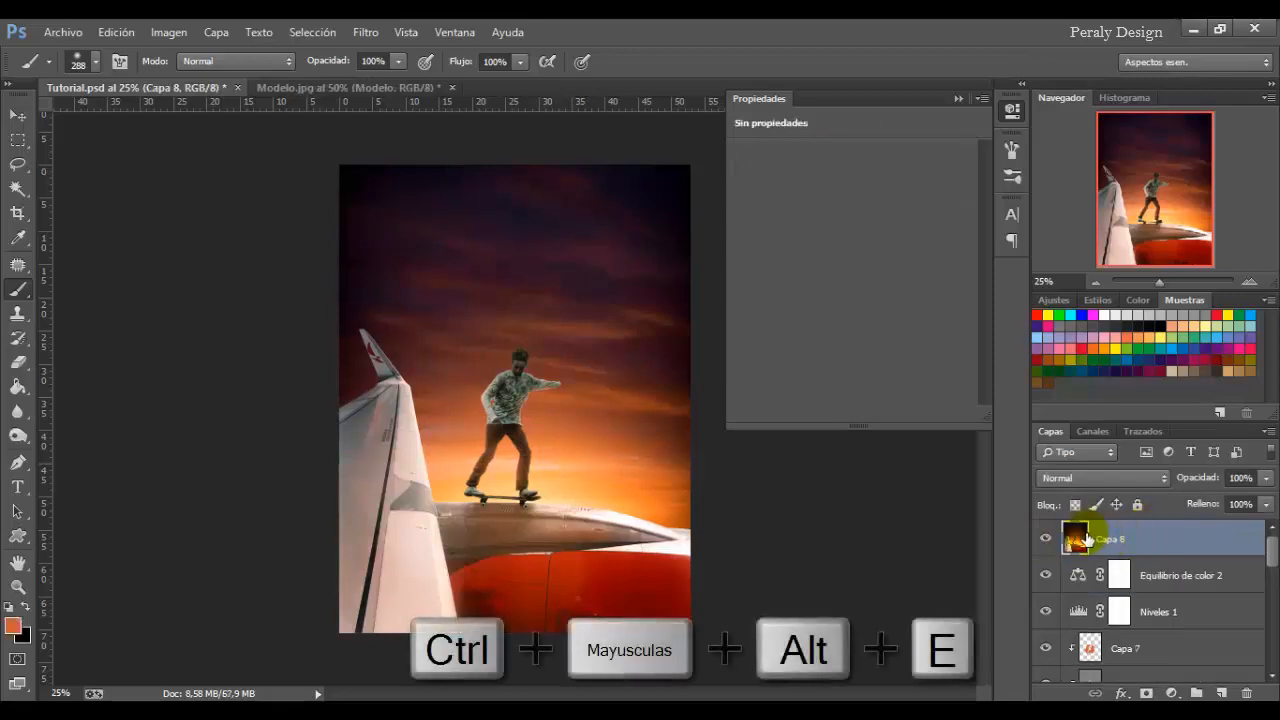
{"action": "left_click", "coordinate": [363, 33]}
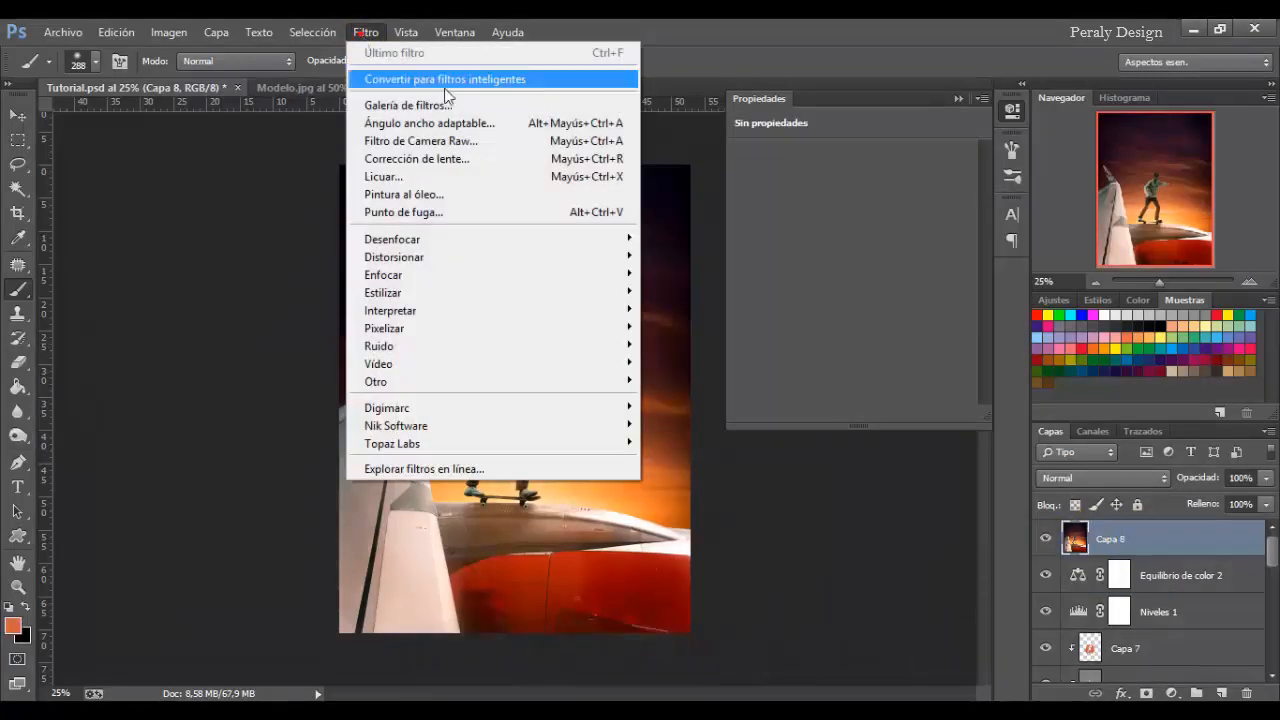
{"action": "mouse_move", "coordinate": [564, 447]}
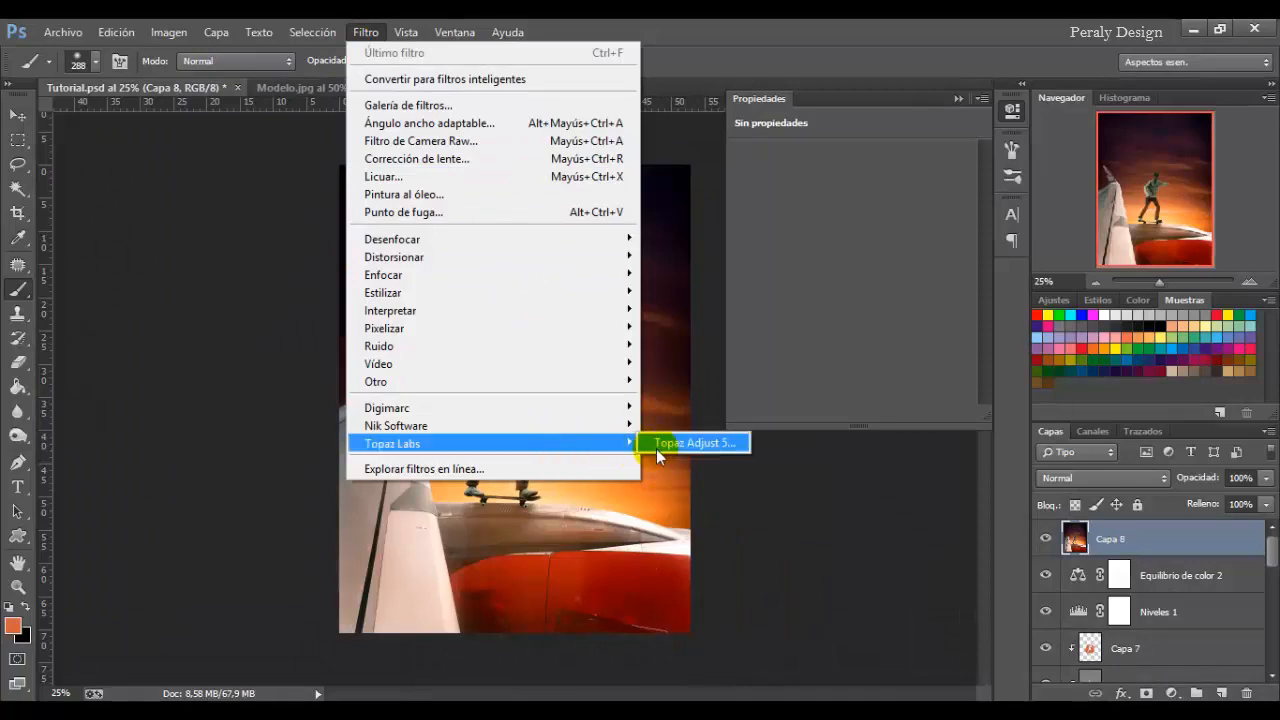
{"action": "left_click", "coordinate": [709, 451]}
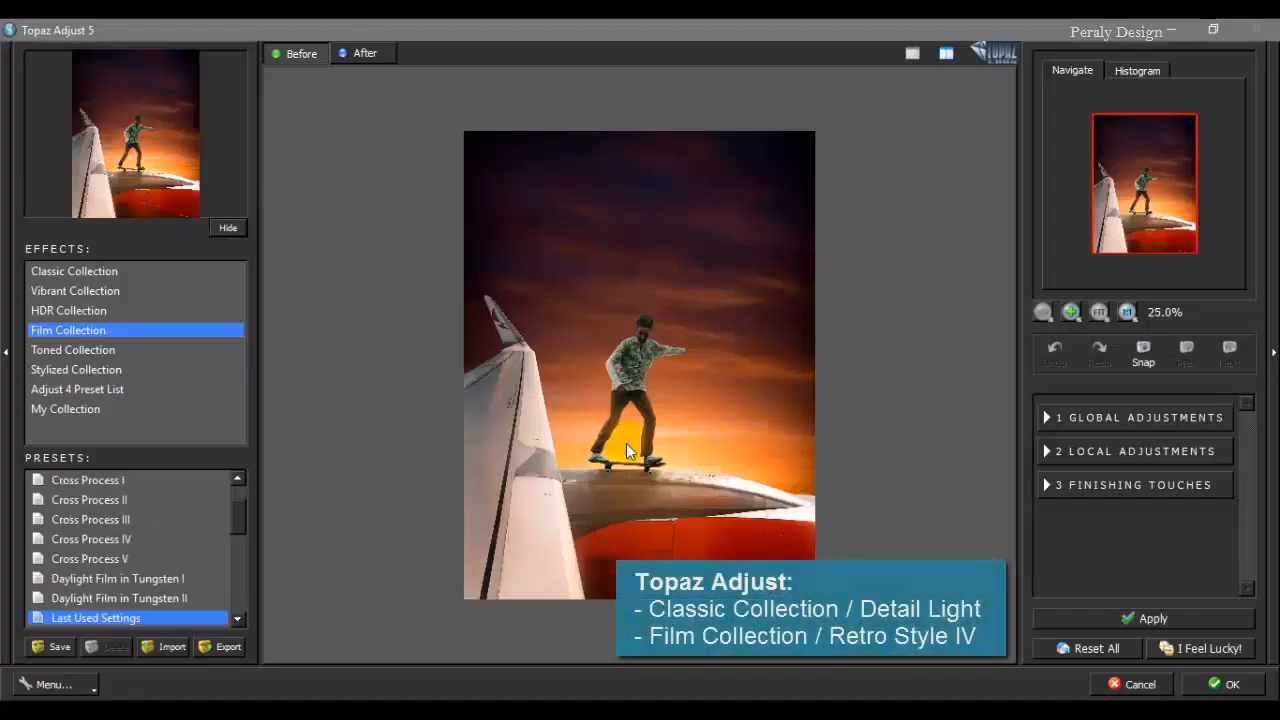
Apply the Detail - Light preset from the Classic Collection to the stamped image.
{"action": "left_click", "coordinate": [97, 272]}
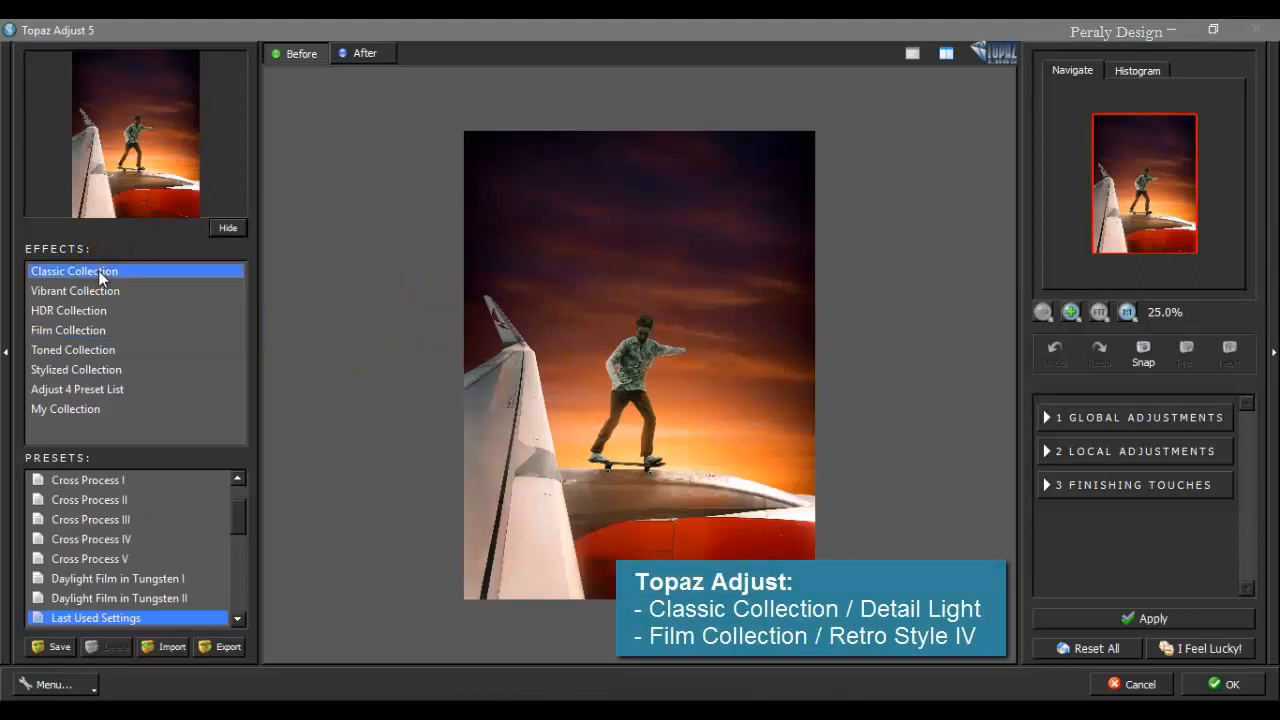
{"action": "scroll", "coordinate": [245, 540], "scroll_direction": "down", "scroll_amount": 2}
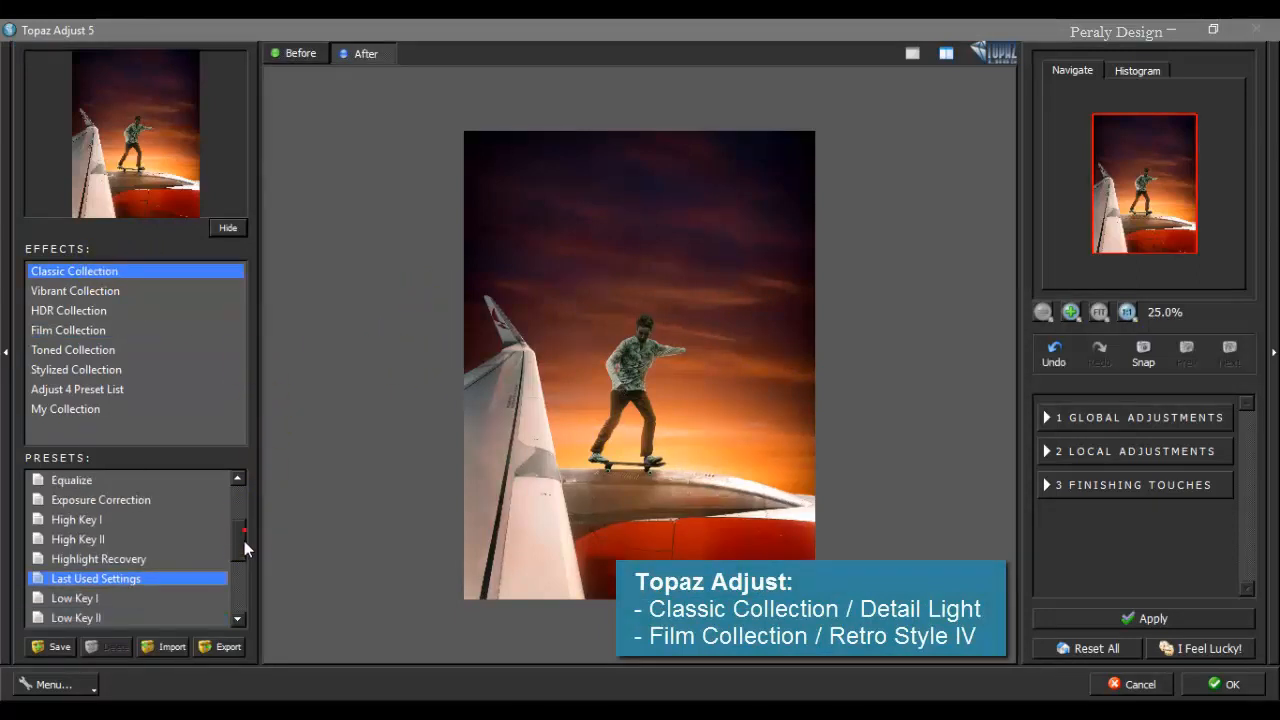
{"action": "scroll", "coordinate": [243, 520], "scroll_direction": "up", "scroll_amount": 5}
{"action": "scroll", "coordinate": [243, 520], "scroll_direction": "down", "scroll_amount": 1}
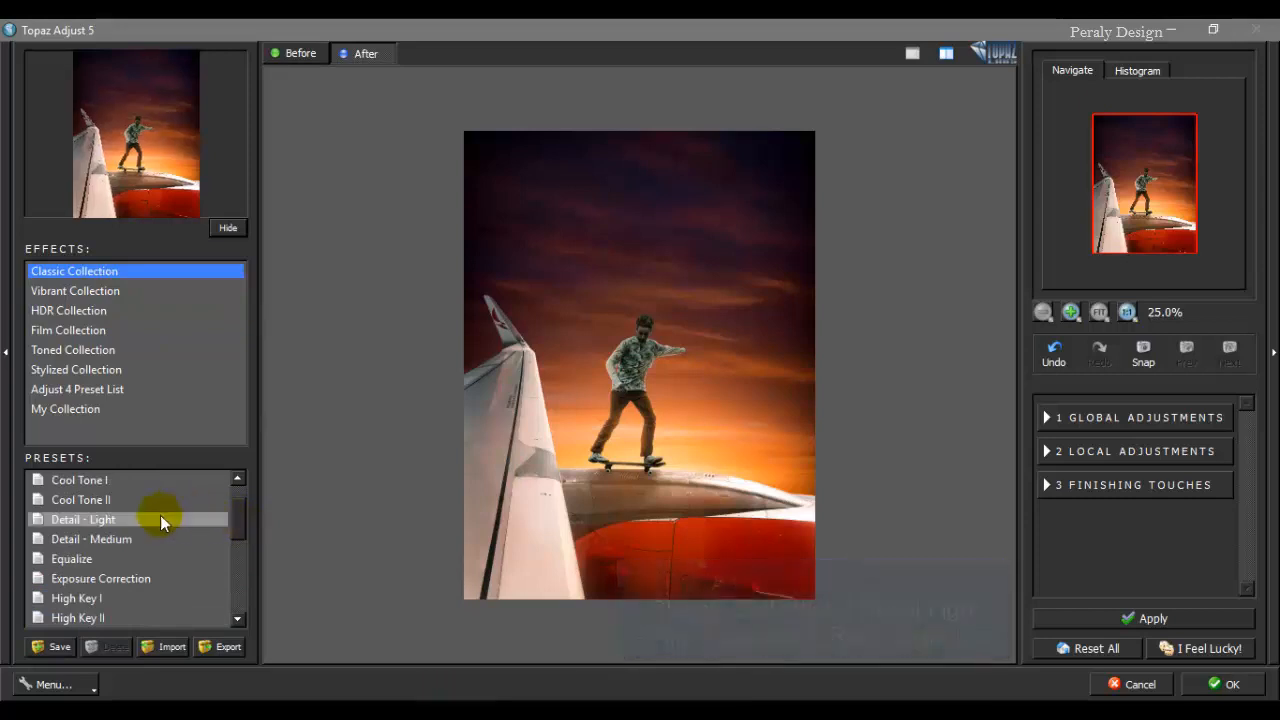
{"action": "left_click", "coordinate": [110, 520]}
{"action": "left_click", "coordinate": [117, 521]}
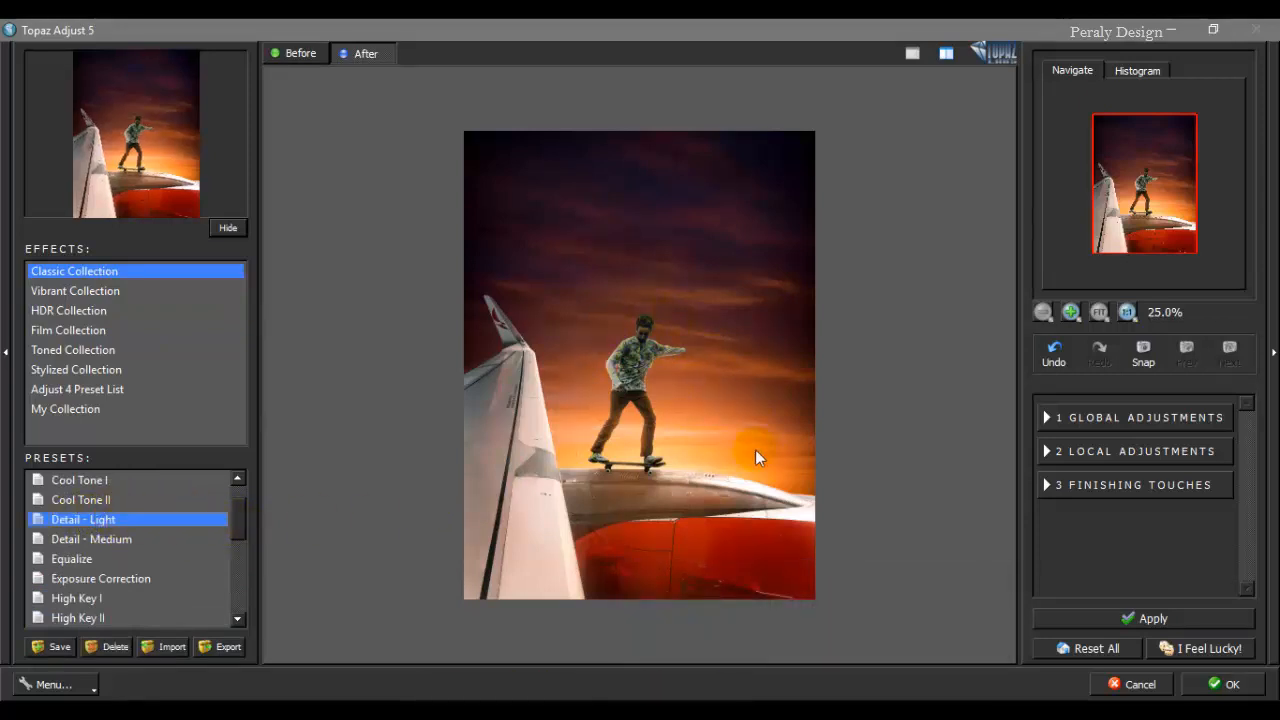
{"action": "left_click", "coordinate": [1150, 618]}
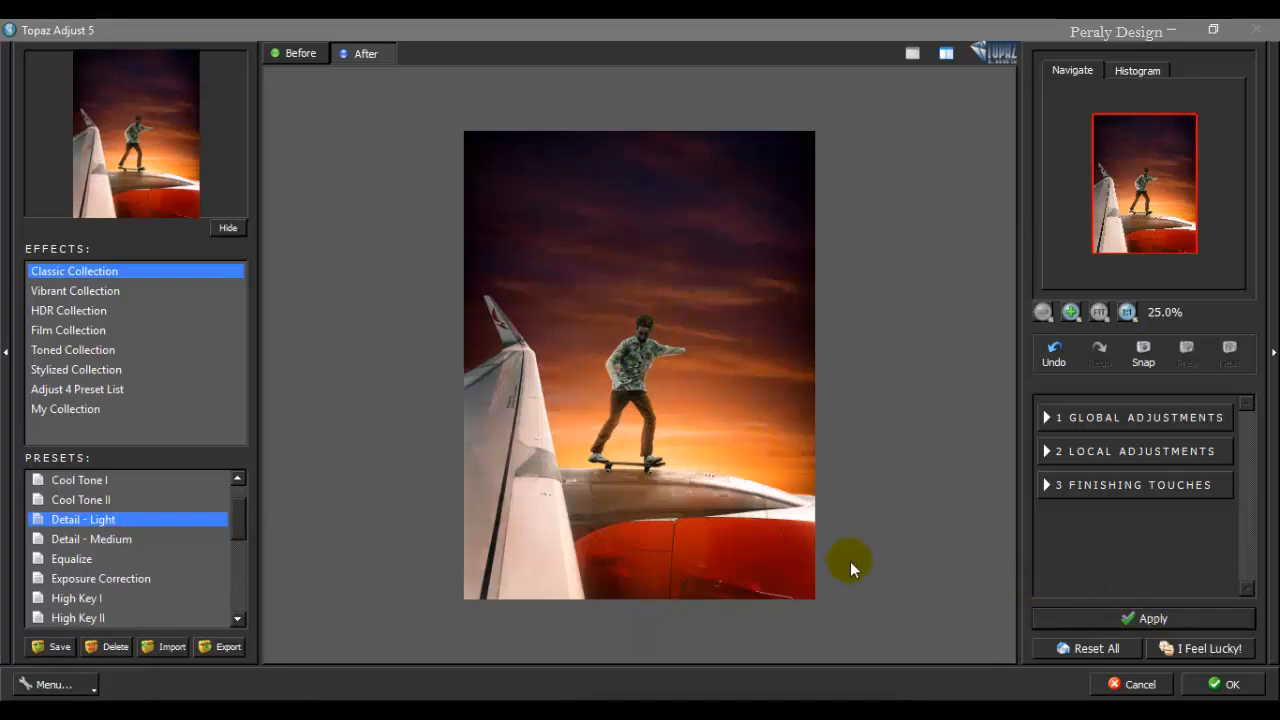
Add the Film Collection's Retro Style IV preset, accept the filter, and compare Capa 8 off and on.
{"action": "left_click", "coordinate": [88, 333]}
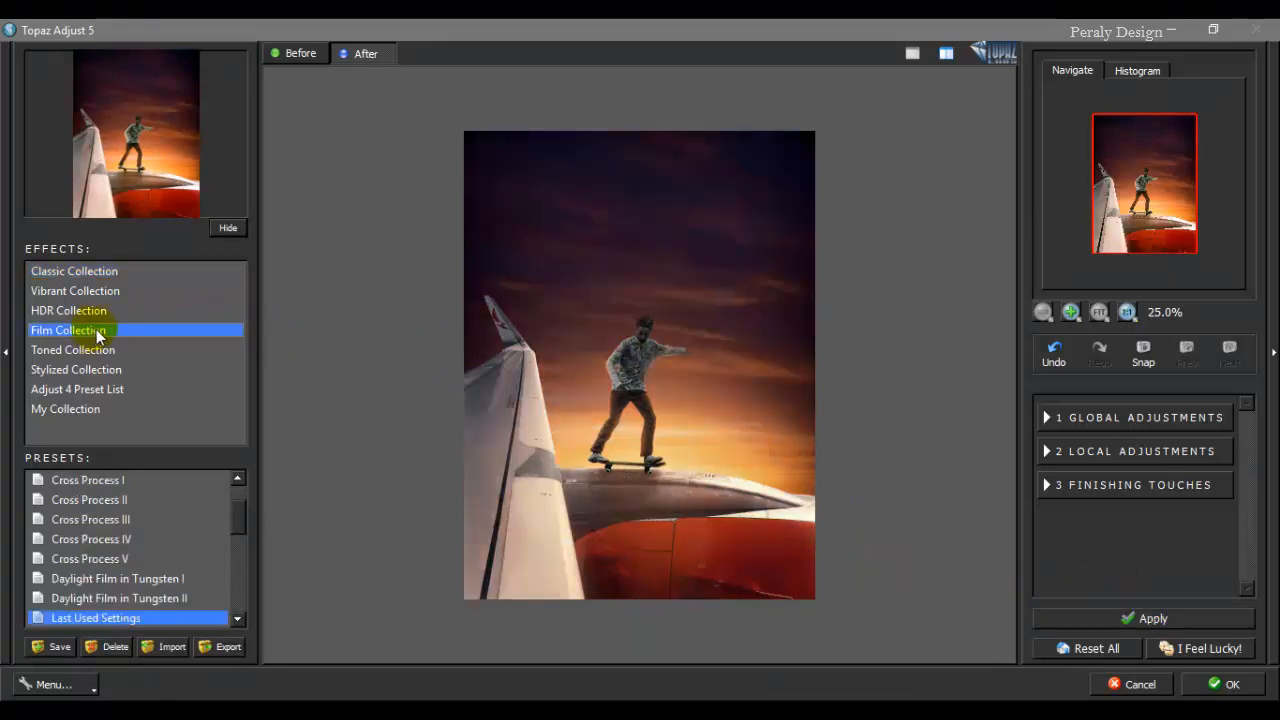
{"action": "left_click_drag", "start_coordinate": [240, 521], "coordinate": [243, 567]}
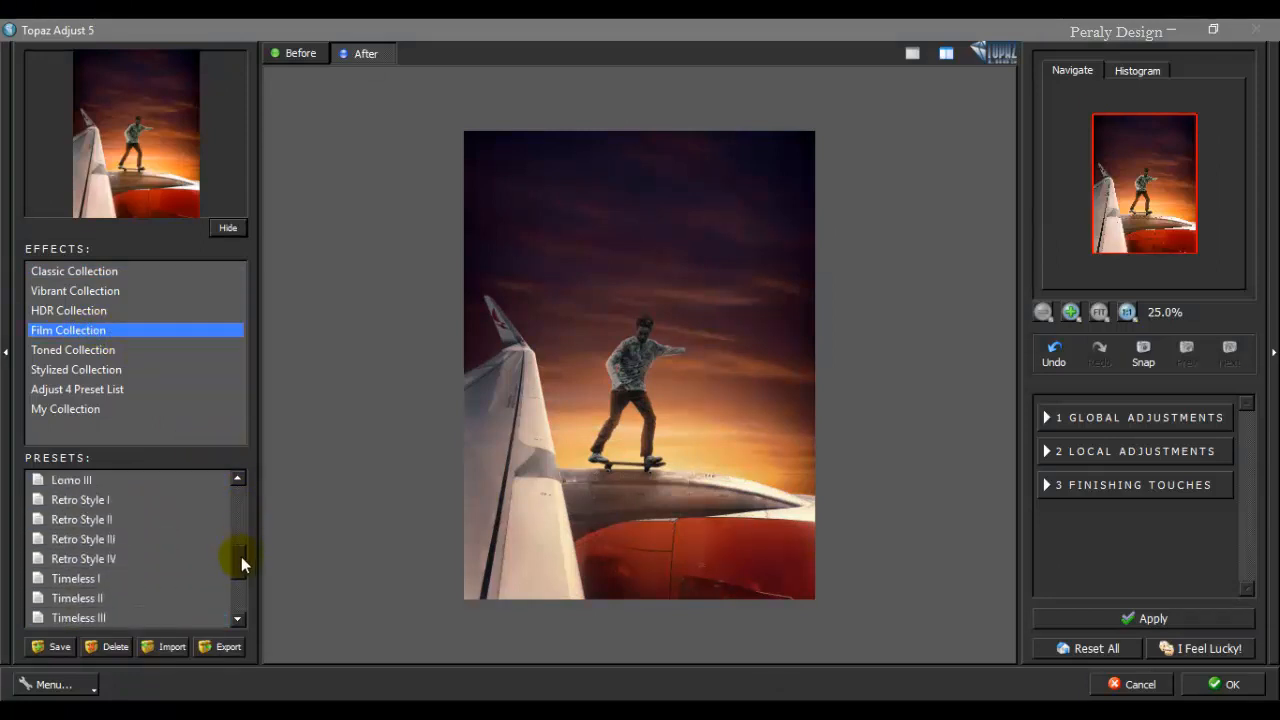
{"action": "left_click", "coordinate": [110, 562]}
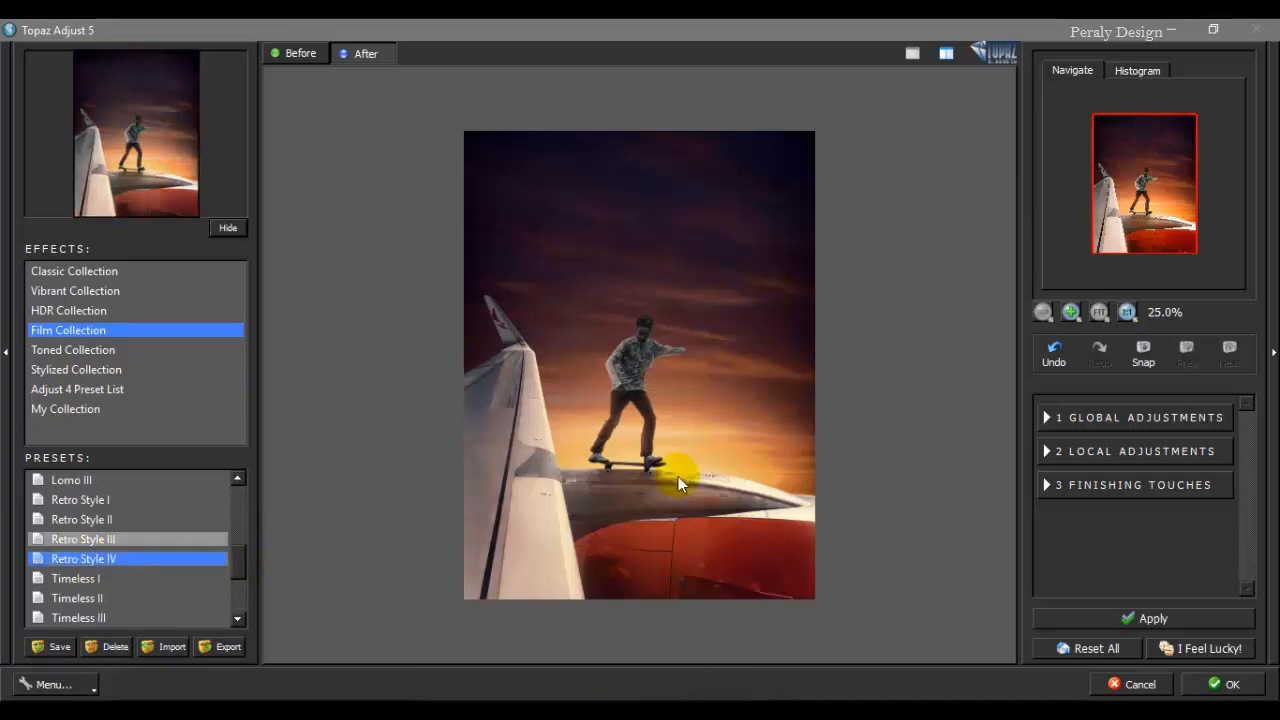
{"action": "left_click", "coordinate": [1222, 685]}
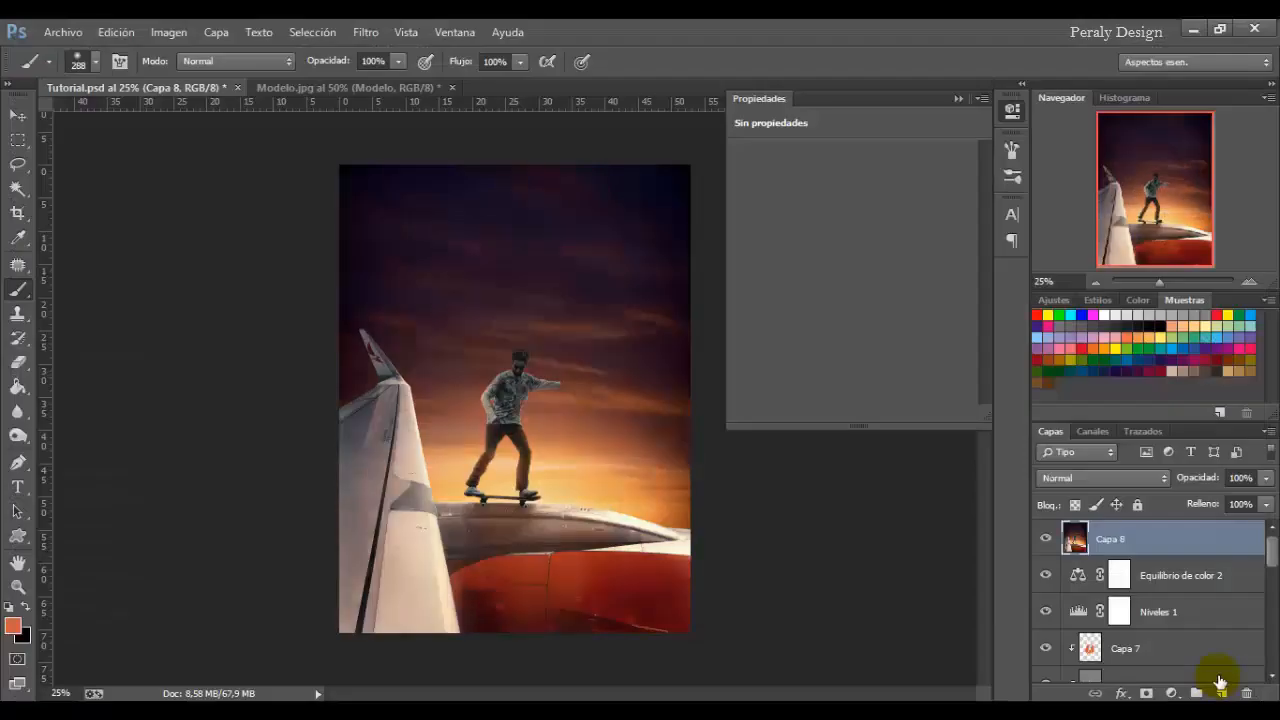
{"action": "left_click", "coordinate": [1043, 540]}
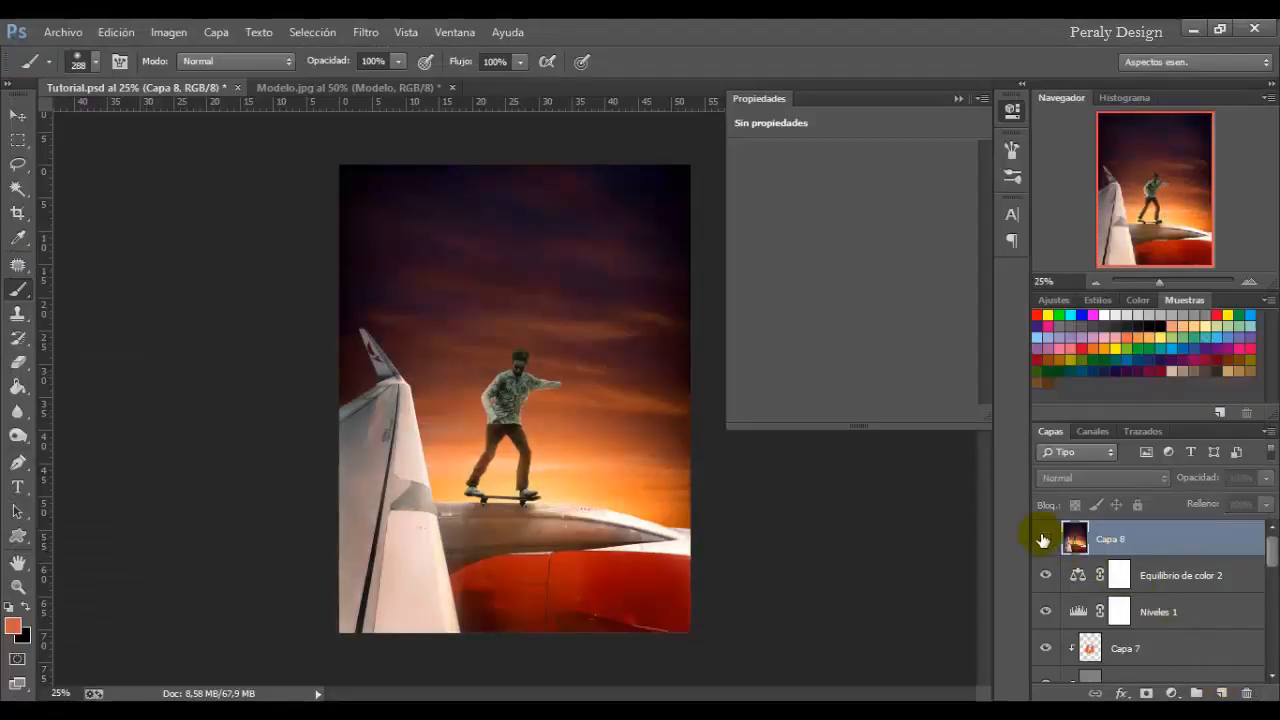
{"action": "left_click", "coordinate": [1045, 540]}
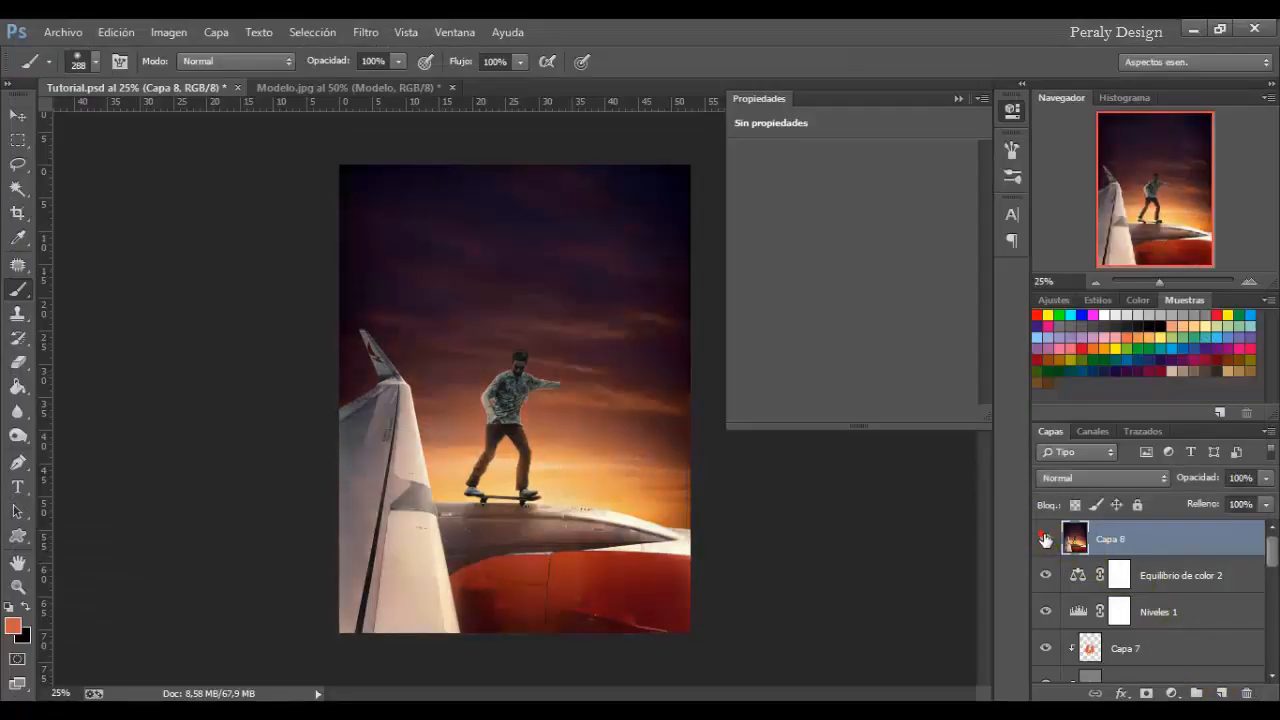
Add a Blanco y negro adjustment layer above Capa 8 in Oscurecer mode with 40% fill, and compare it off and on.
{"action": "left_click", "coordinate": [1172, 694]}
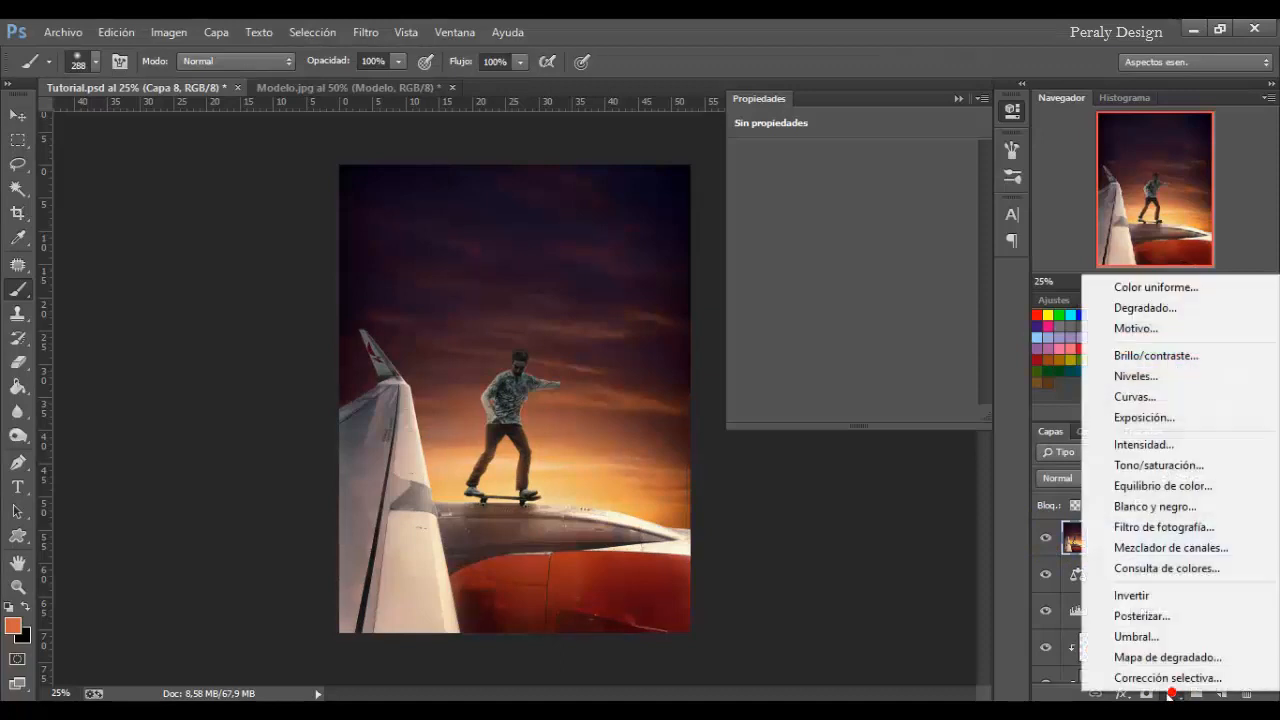
{"action": "left_click", "coordinate": [1168, 506]}
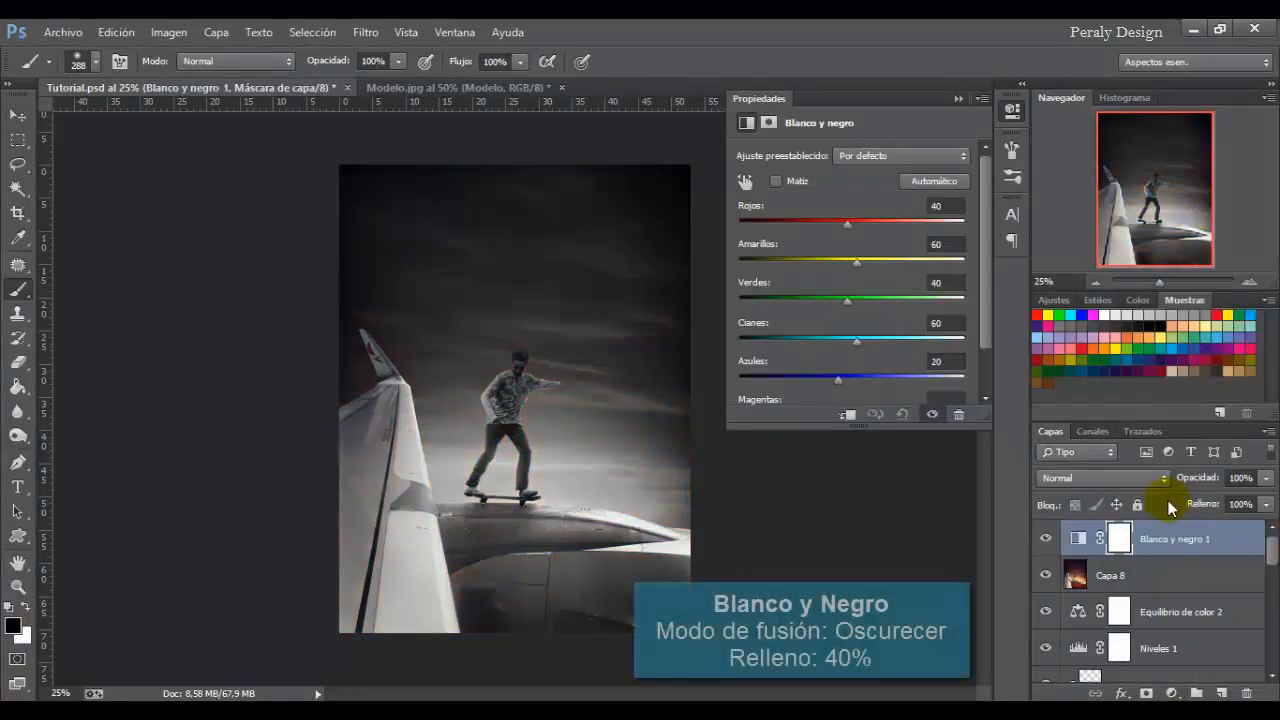
{"action": "left_click", "coordinate": [1155, 478]}
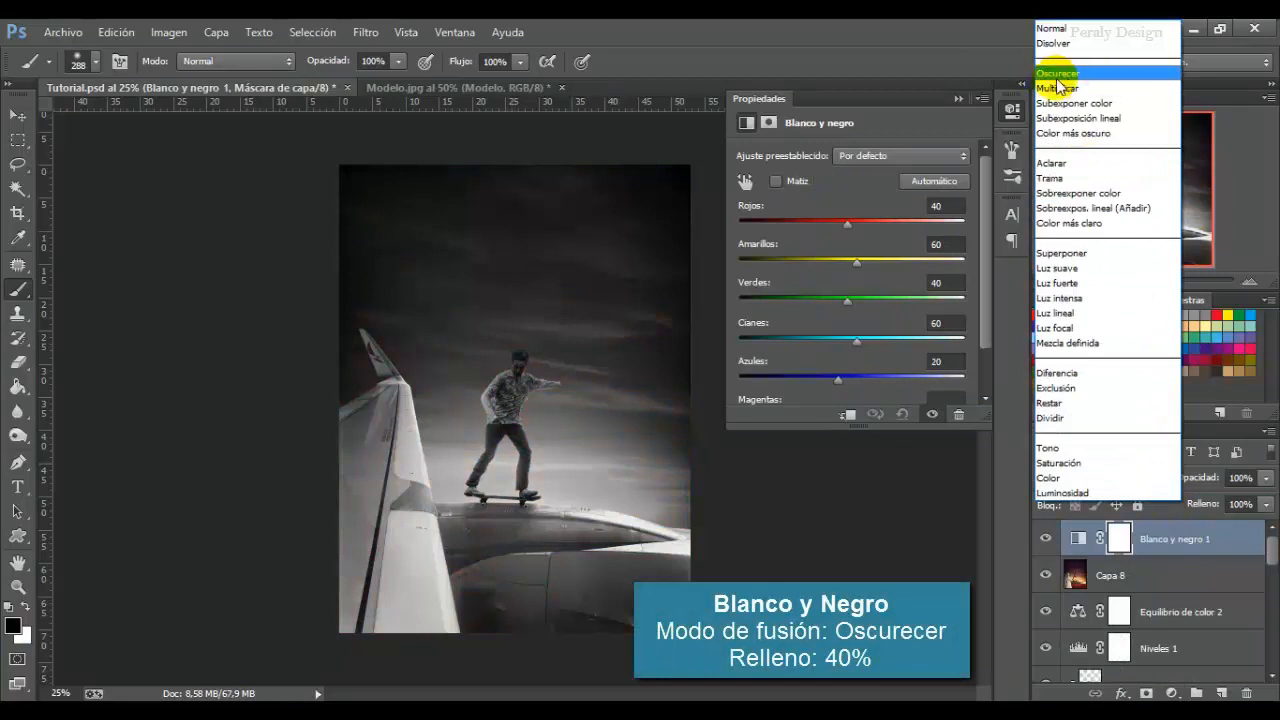
{"action": "left_click", "coordinate": [1057, 76]}
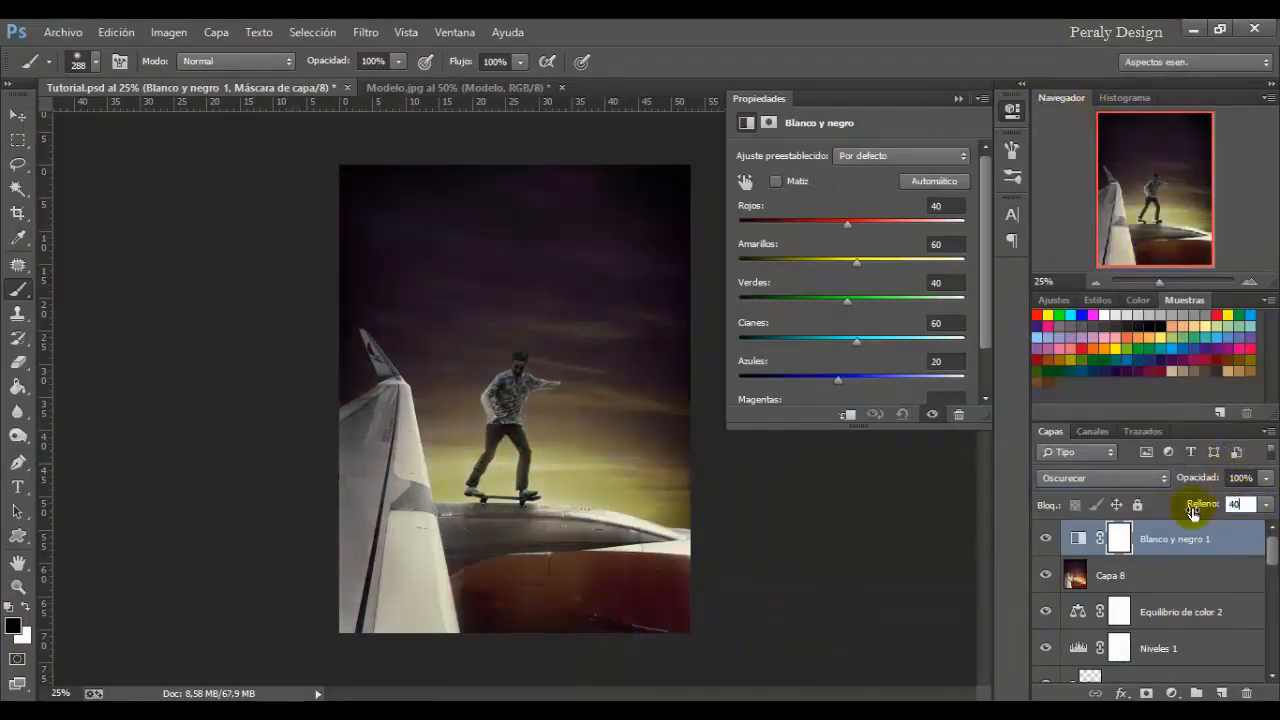
{"action": "left_click", "coordinate": [1045, 540]}
{"action": "left_click", "coordinate": [1045, 540]}
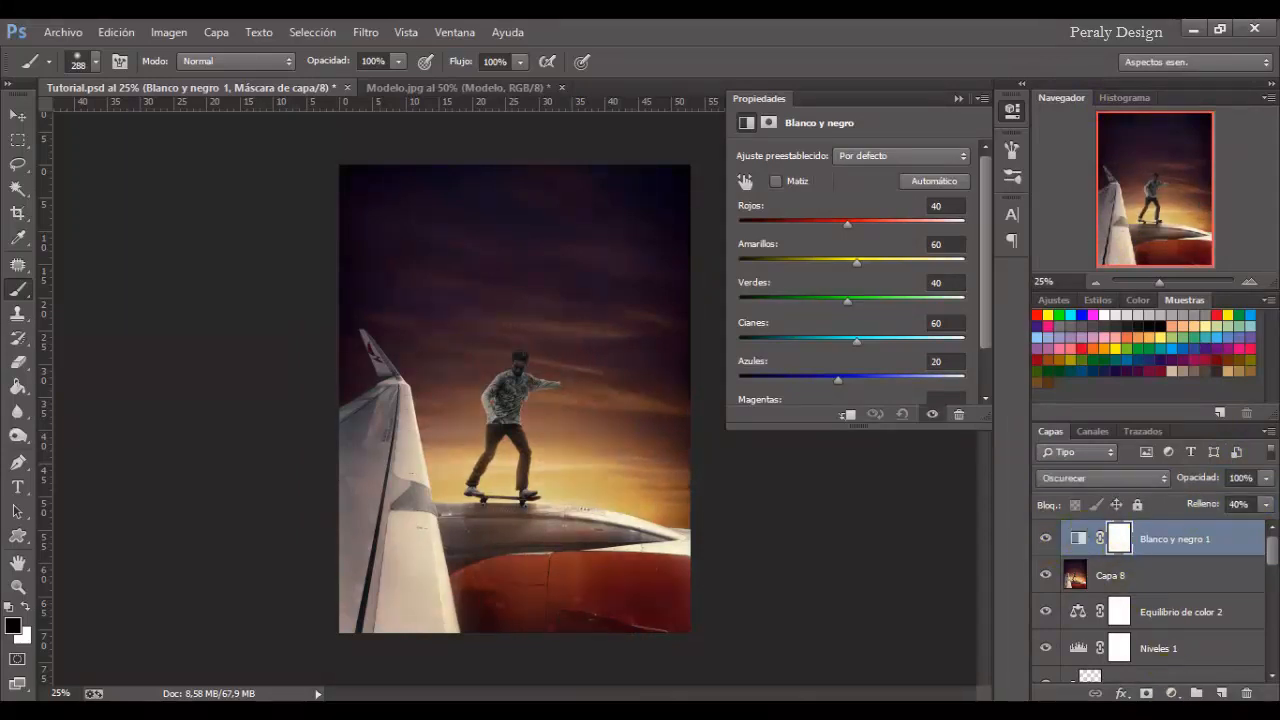
Add a Curvas adjustment layer, slightly raise the Azul channel's black point and lower its white point, and compare it off and on.
{"action": "left_click", "coordinate": [1172, 693]}
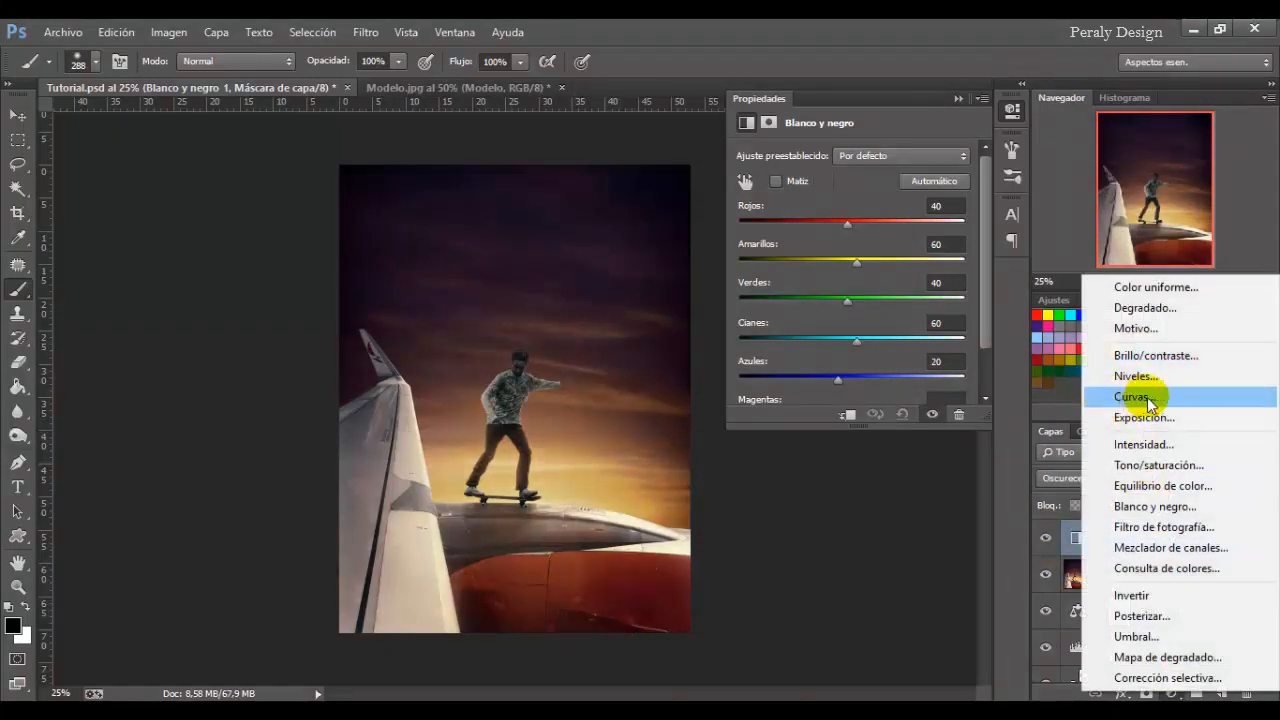
{"action": "left_click", "coordinate": [1139, 398]}
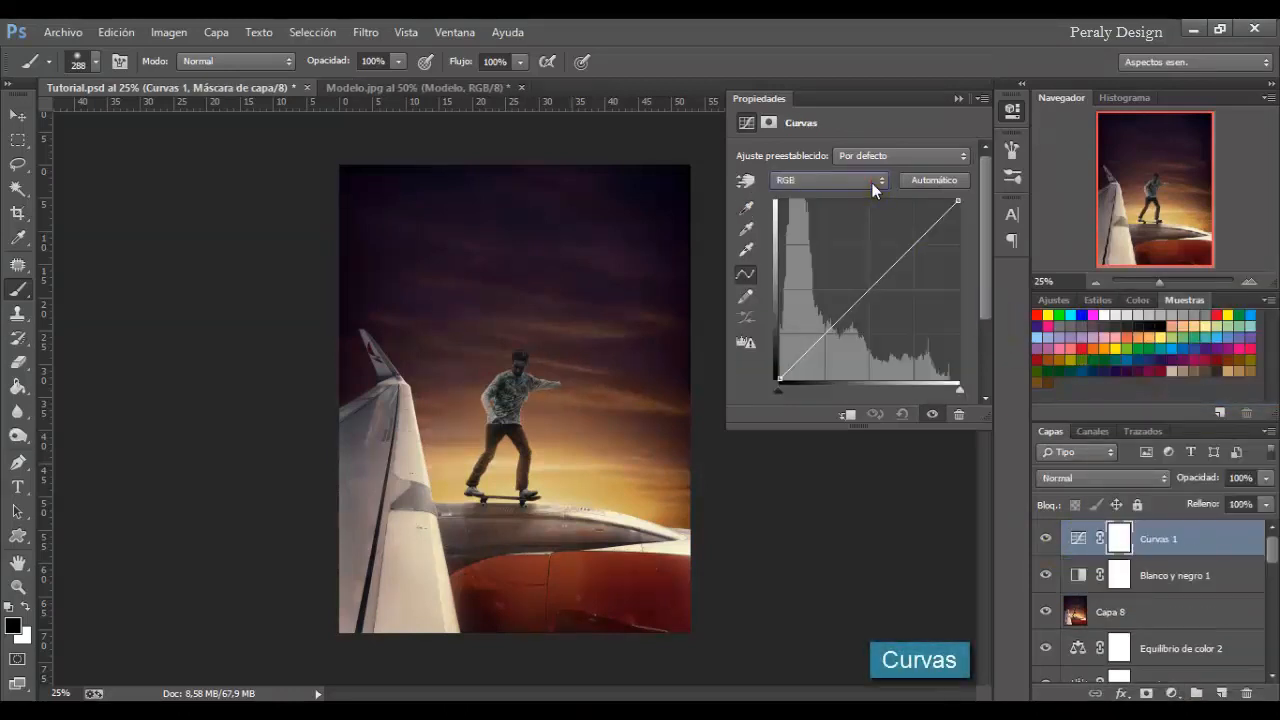
{"action": "left_click", "coordinate": [872, 183]}
{"action": "left_click", "coordinate": [795, 243]}
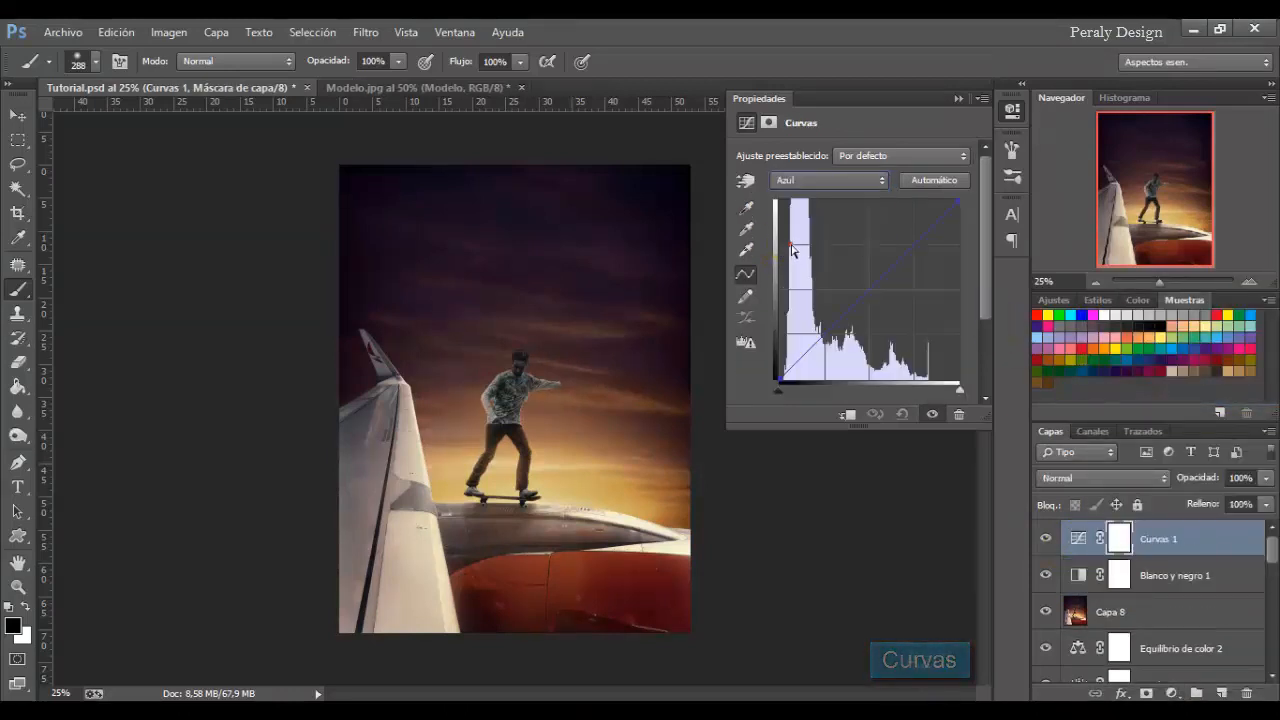
{"action": "left_click_drag", "start_coordinate": [780, 379], "coordinate": [780, 370]}
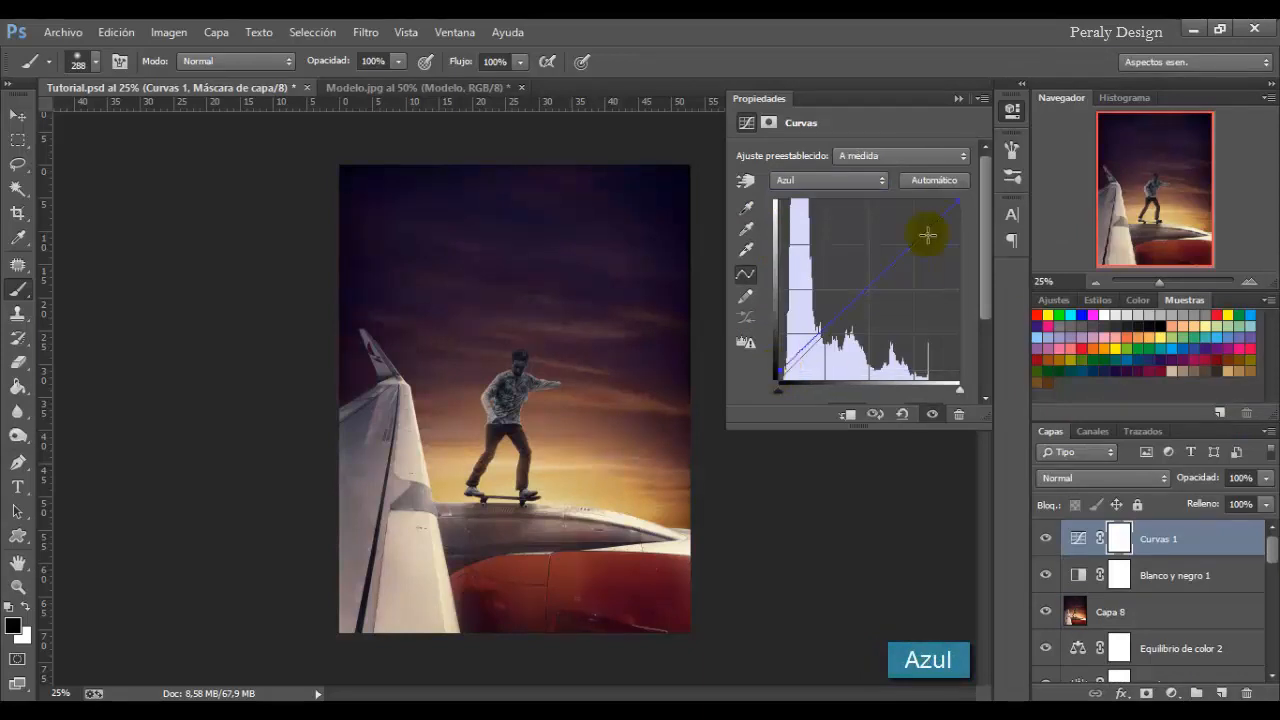
{"action": "left_click_drag", "start_coordinate": [958, 204], "coordinate": [962, 213]}
{"action": "left_click_drag", "start_coordinate": [779, 371], "coordinate": [779, 372]}
{"action": "left_click", "coordinate": [1045, 539]}
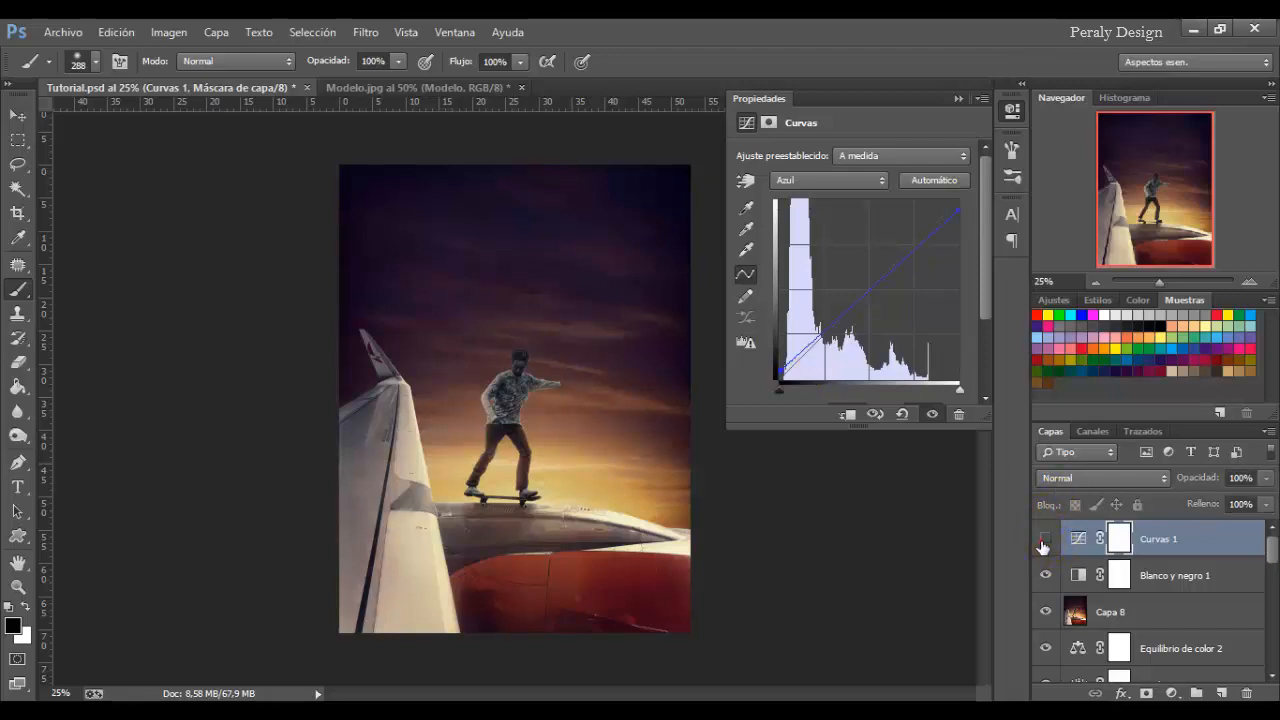
{"action": "left_click", "coordinate": [1044, 540]}
Slightly raise the black point of the Verde channel in Curvas 1, and compare the layer off and on.
{"action": "left_click", "coordinate": [878, 184]}
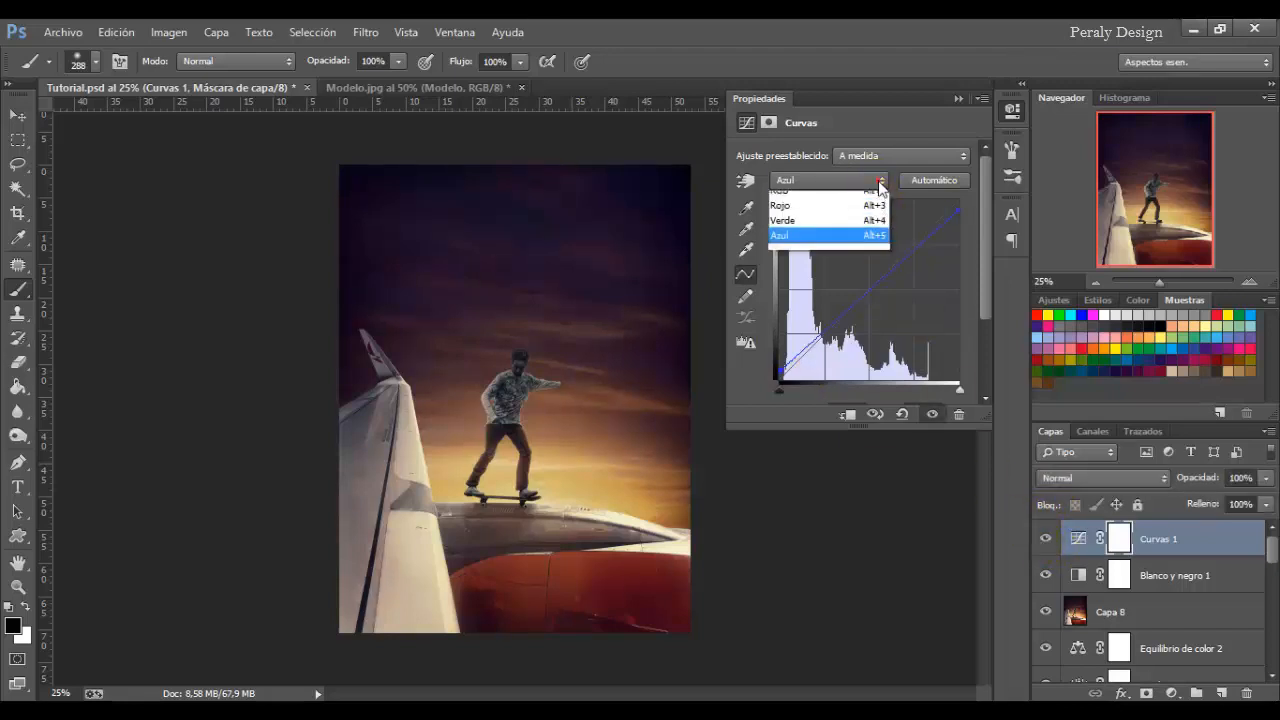
{"action": "left_click", "coordinate": [802, 233]}
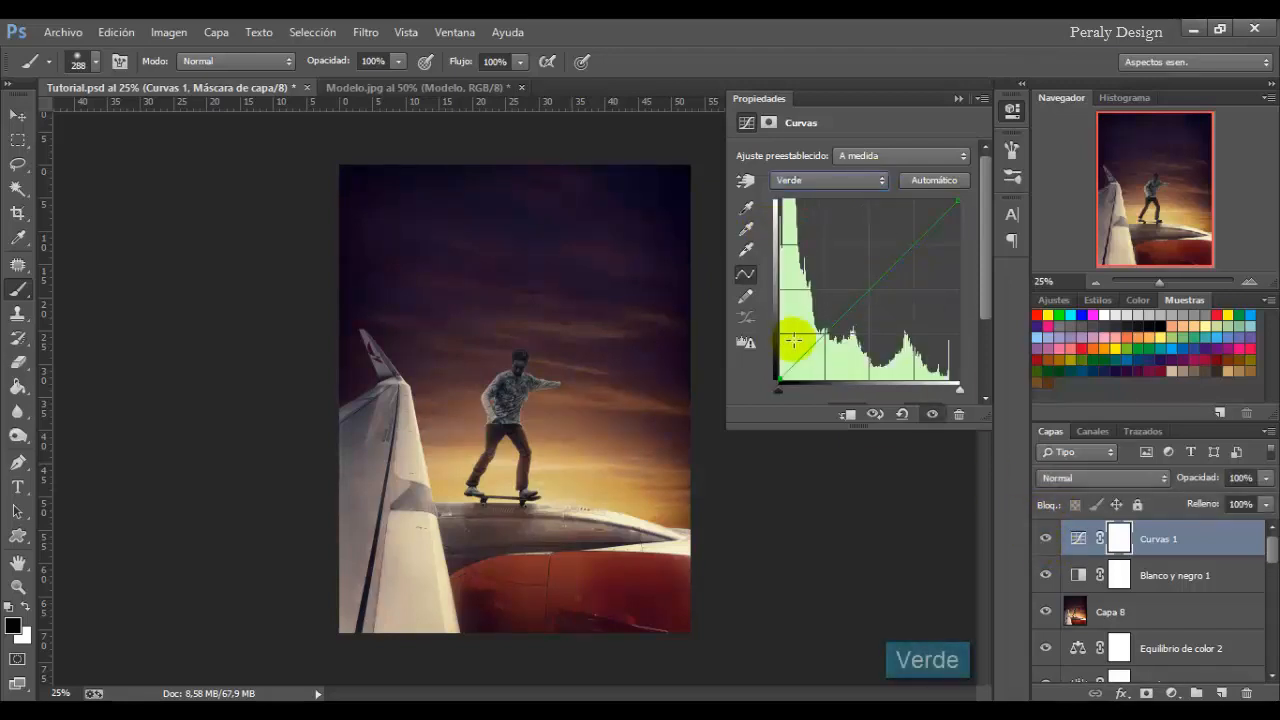
{"action": "left_click_drag", "start_coordinate": [778, 380], "coordinate": [778, 370]}
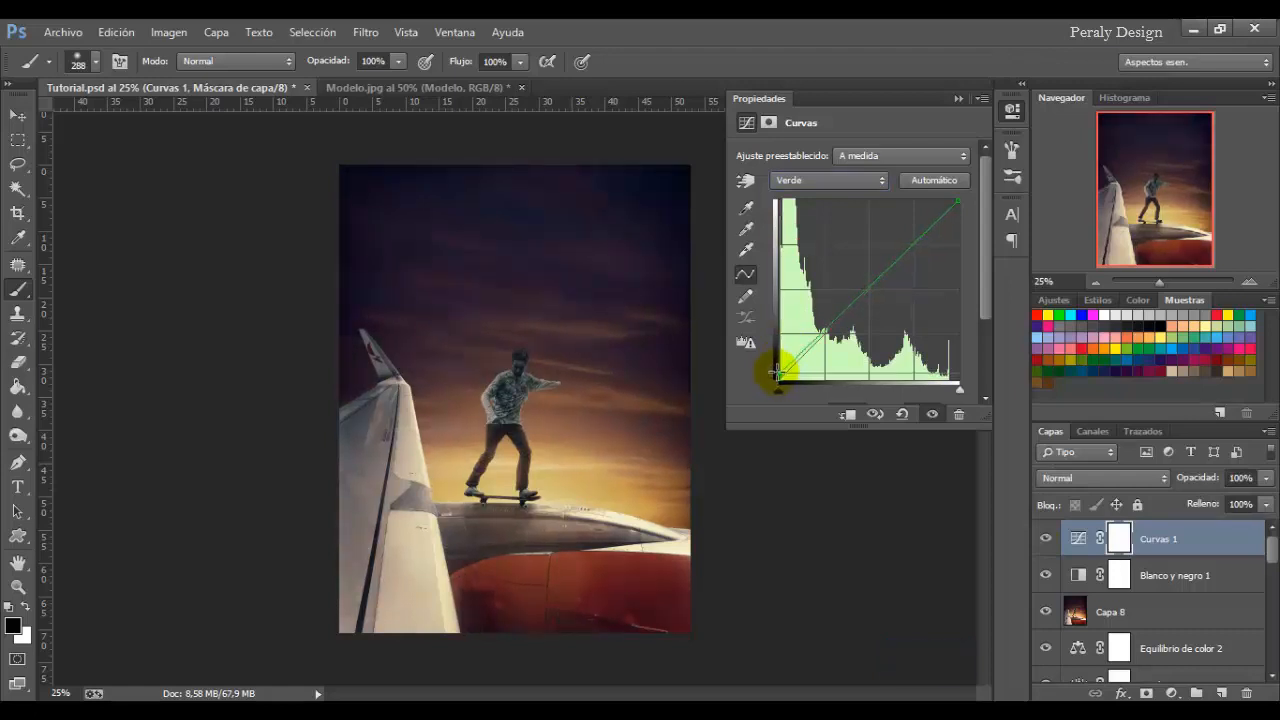
{"action": "left_click", "coordinate": [1045, 540]}
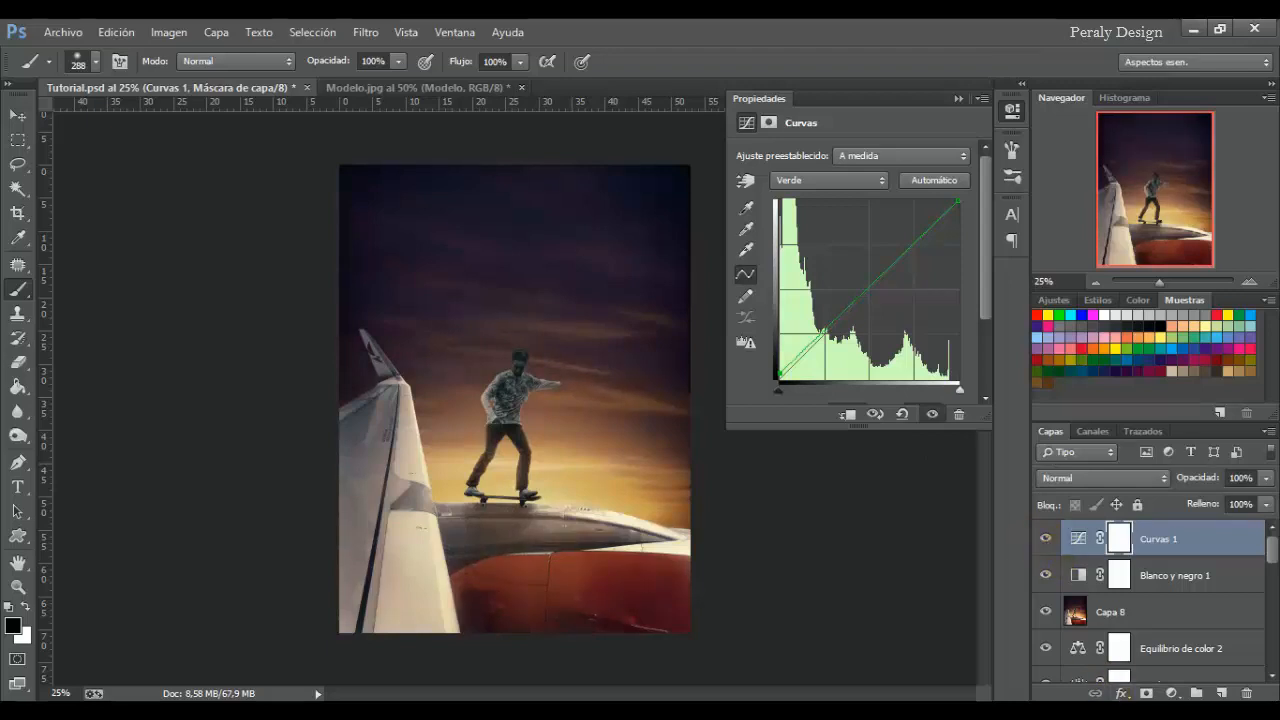
Add an Intensidad adjustment layer with Intensidad at -10, and compare it off and on.
{"action": "left_click", "coordinate": [1172, 692]}
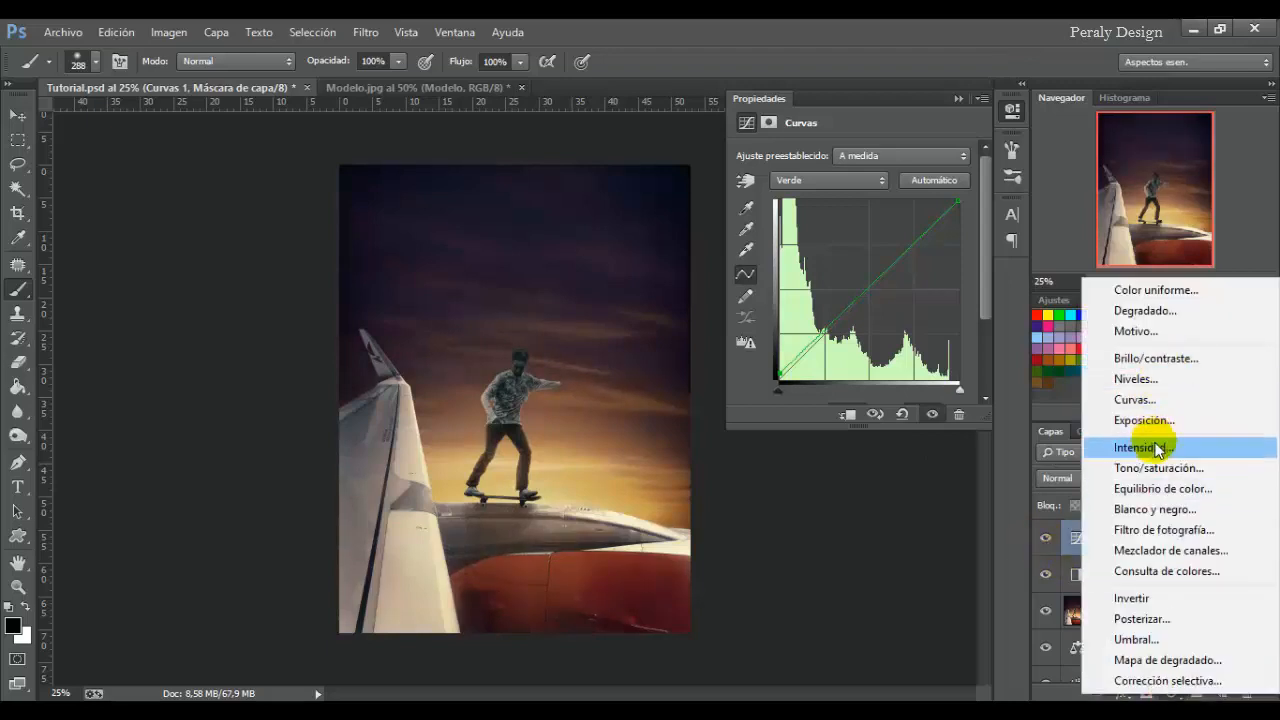
{"action": "left_click", "coordinate": [1102, 448]}
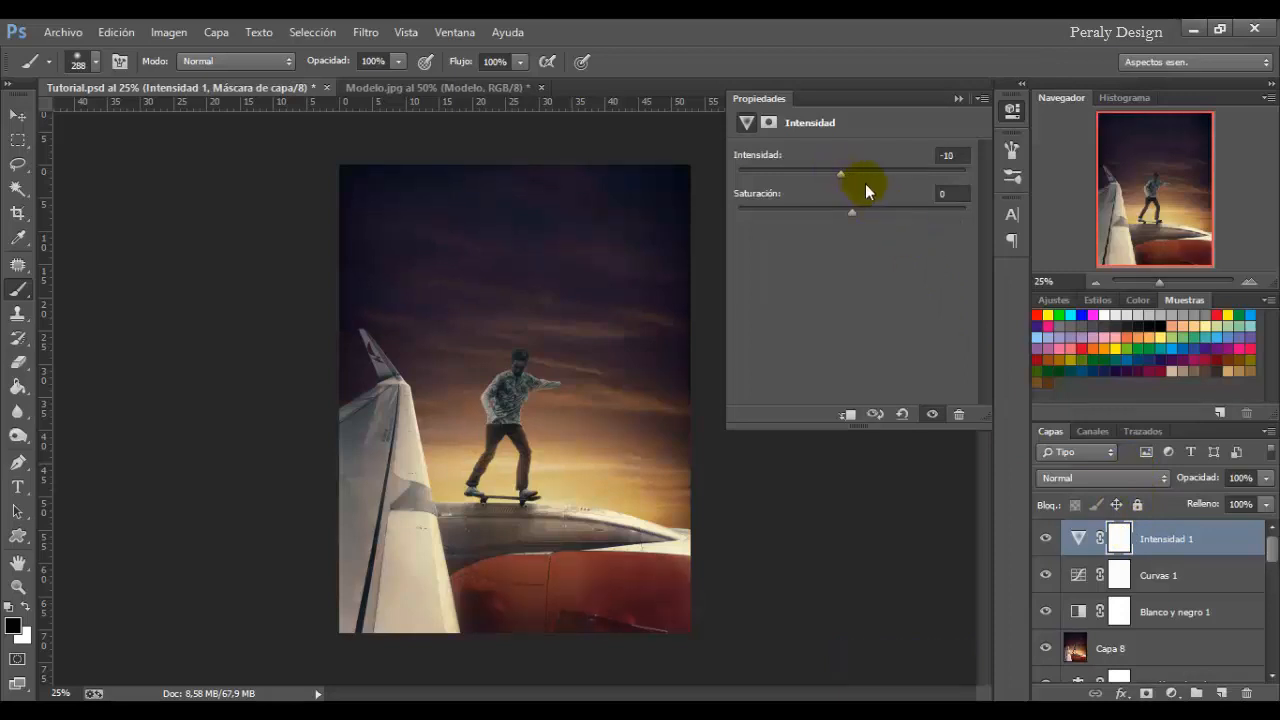
{"action": "left_click", "coordinate": [1046, 541]}
{"action": "left_click", "coordinate": [1044, 541]}
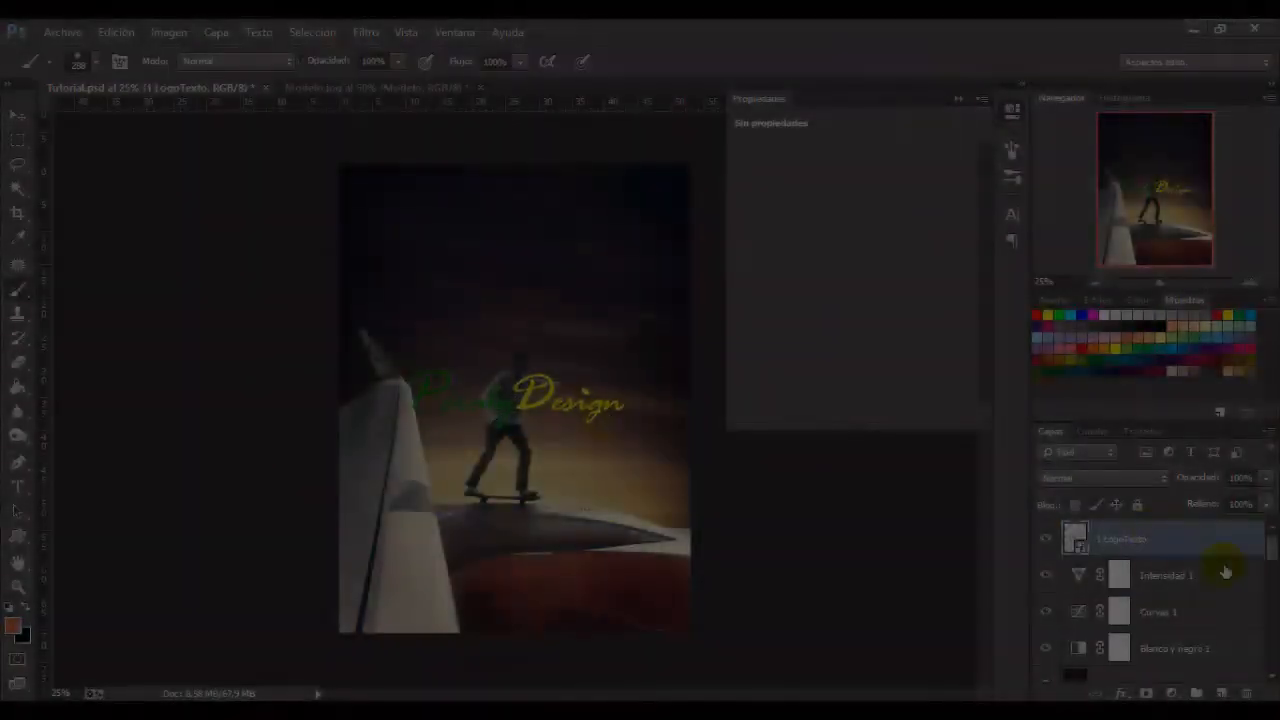
Turn the logo text white with an image adjustment, and place the RedesSociales icons, selecting them together with the 1 LogoTexto layer.
{"action": "left_click", "coordinate": [169, 32]}
{"action": "mouse_move", "coordinate": [180, 79]}
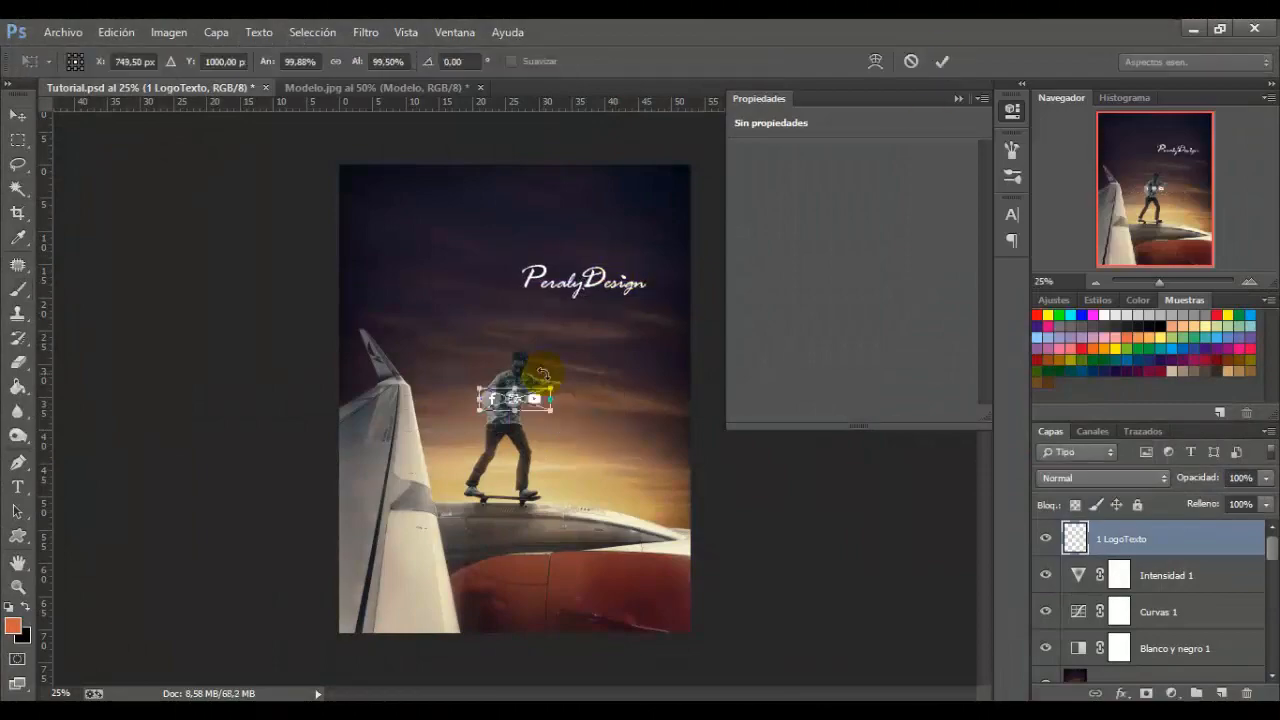
{"action": "key", "text": "Return"}
{"action": "left_click", "coordinate": [18, 115]}
{"action": "left_click", "coordinate": [1120, 575], "text": "shift"}
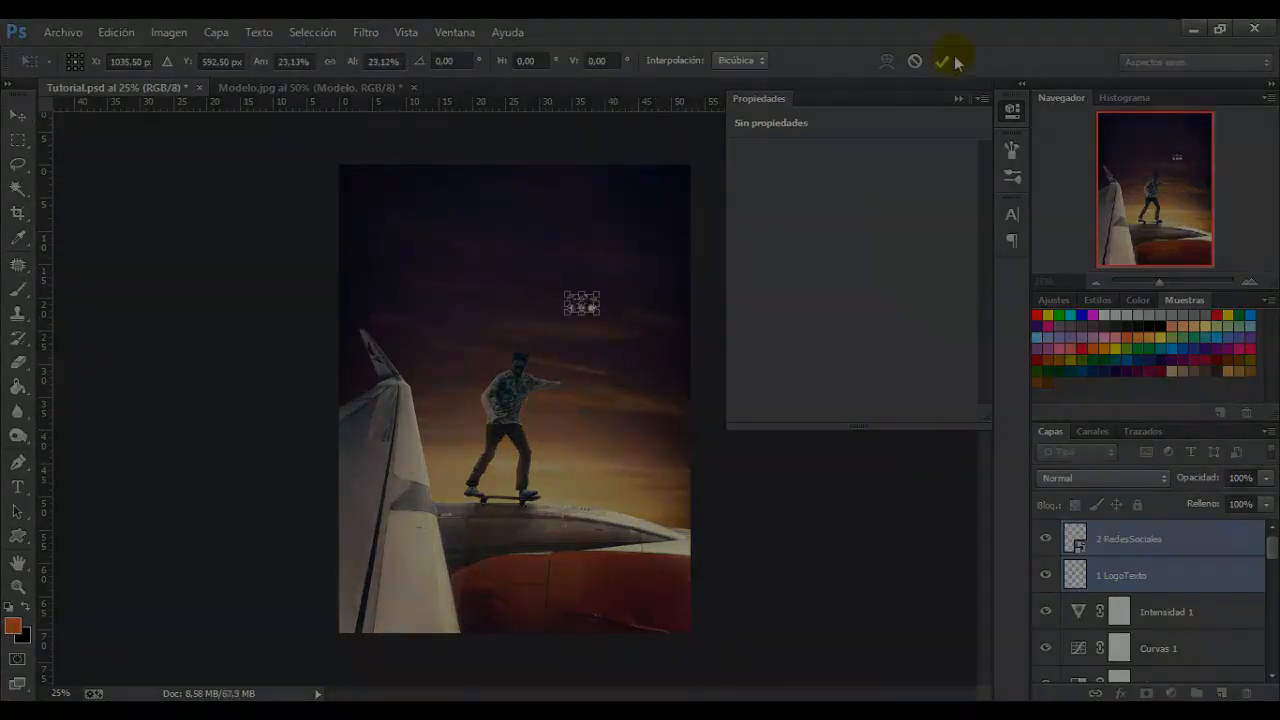